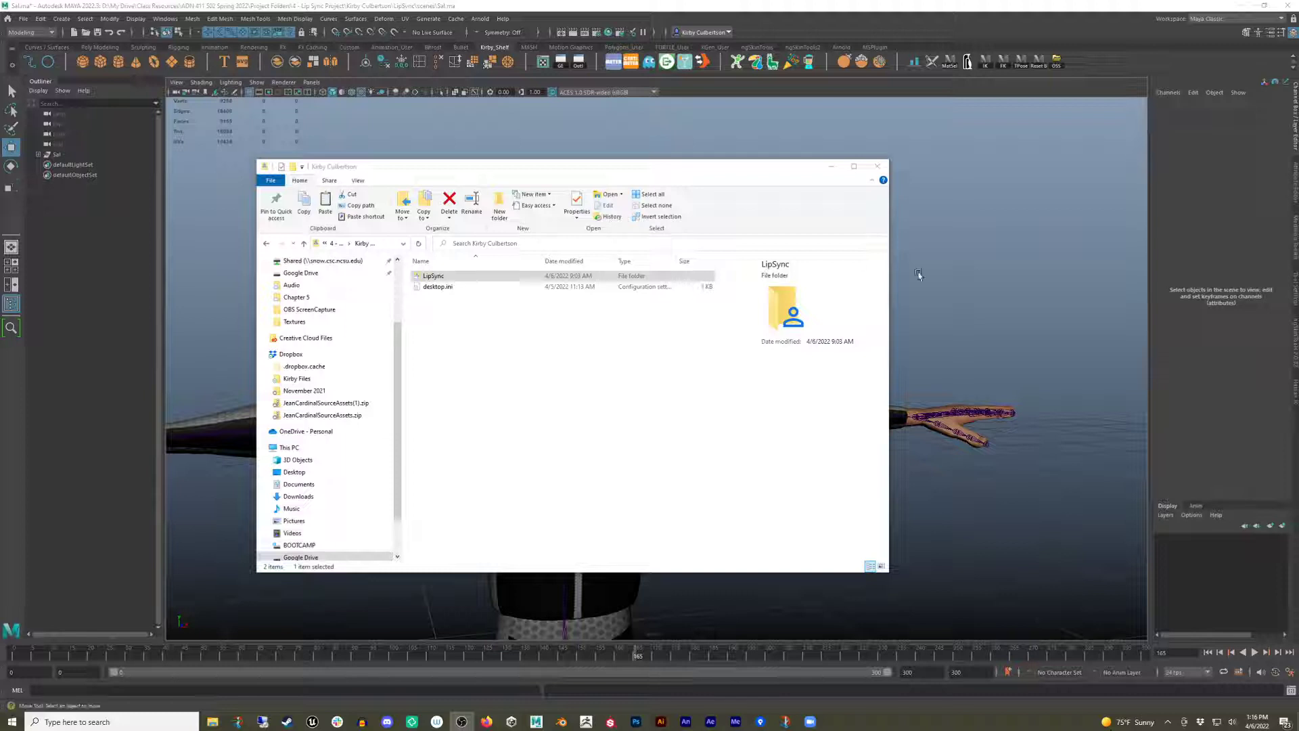
Browse the LipSync project folder and its assets folder in the file explorer, then close the explorer window.
{"action": "left_click_drag", "start_coordinate": [619, 172], "coordinate": [629, 169]}
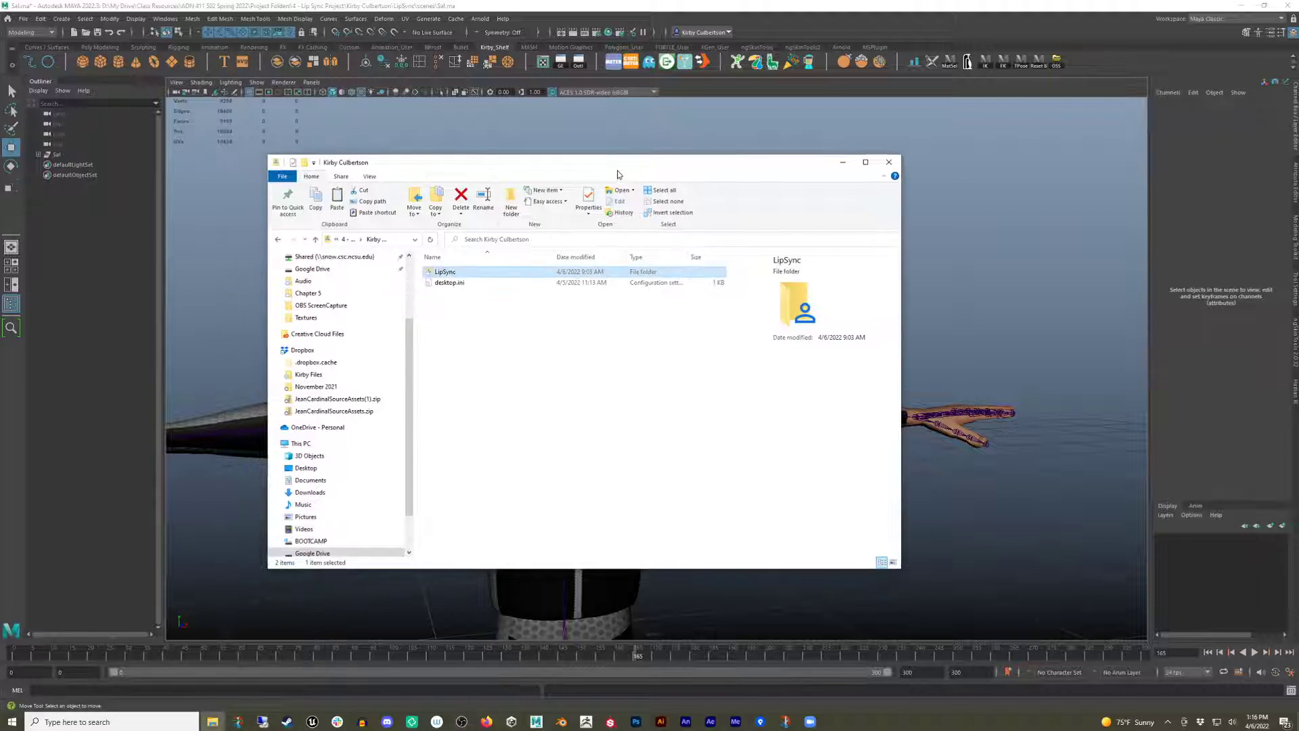
{"action": "double_click", "coordinate": [449, 273]}
{"action": "double_click", "coordinate": [449, 272]}
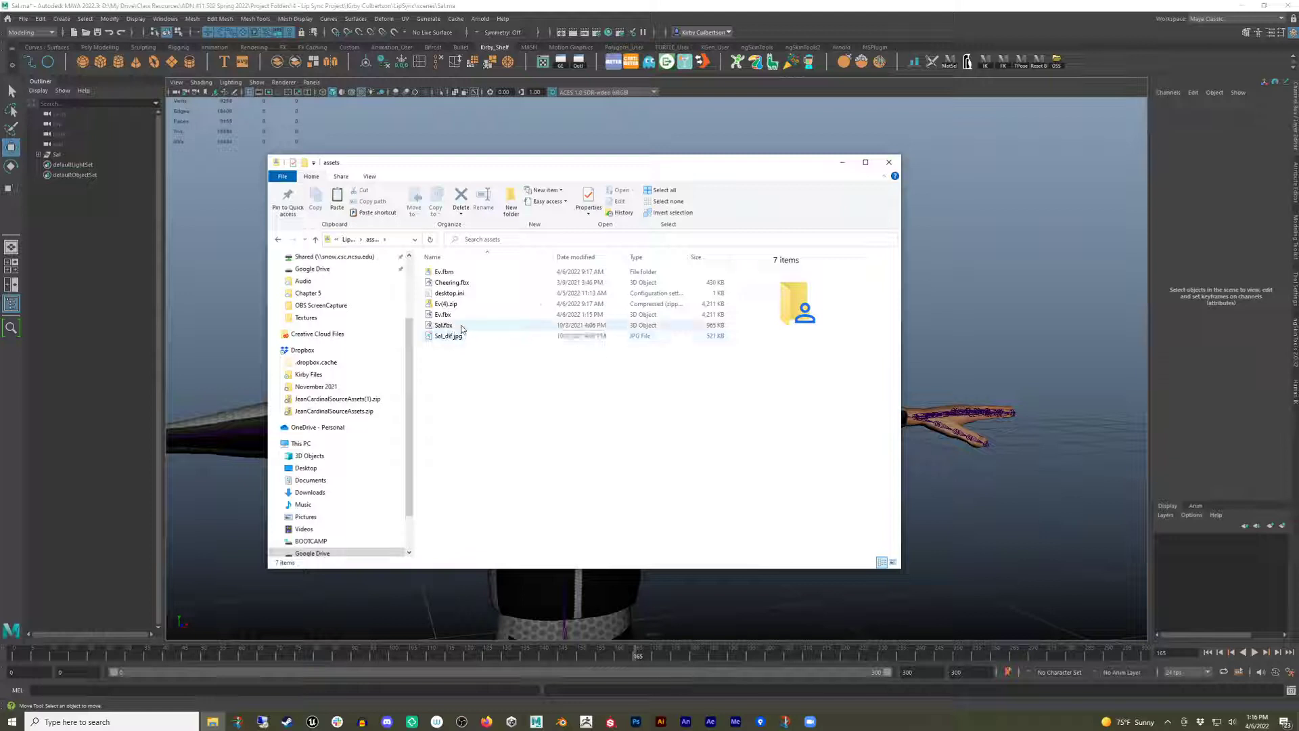
{"action": "right_click", "coordinate": [462, 326]}
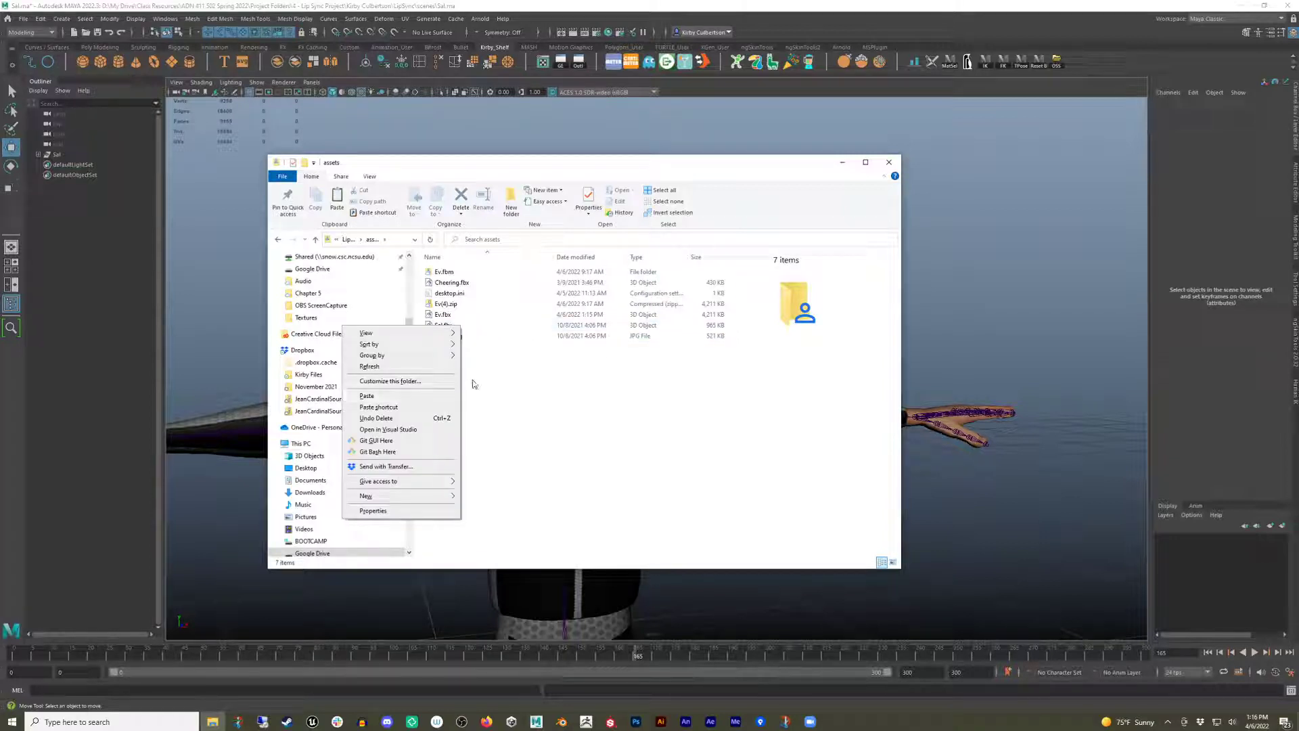
{"action": "left_click", "coordinate": [585, 379]}
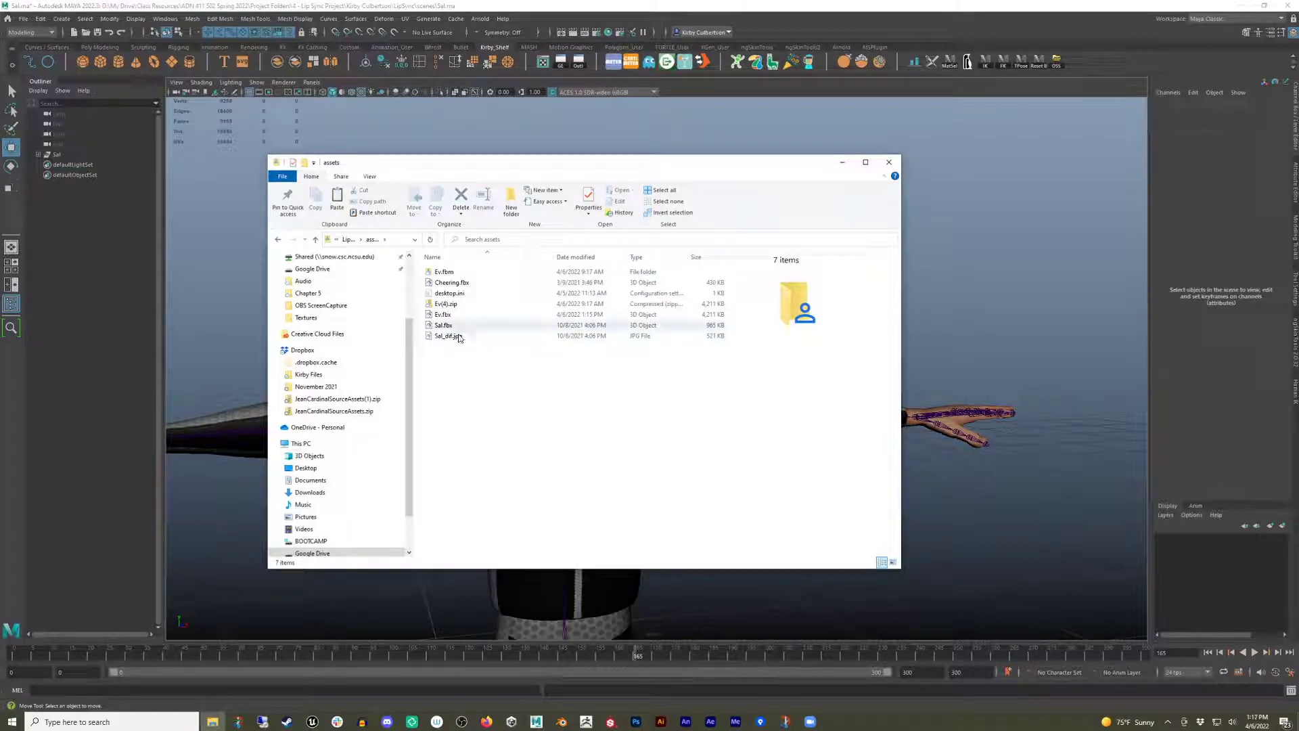
{"action": "left_click", "coordinate": [315, 239]}
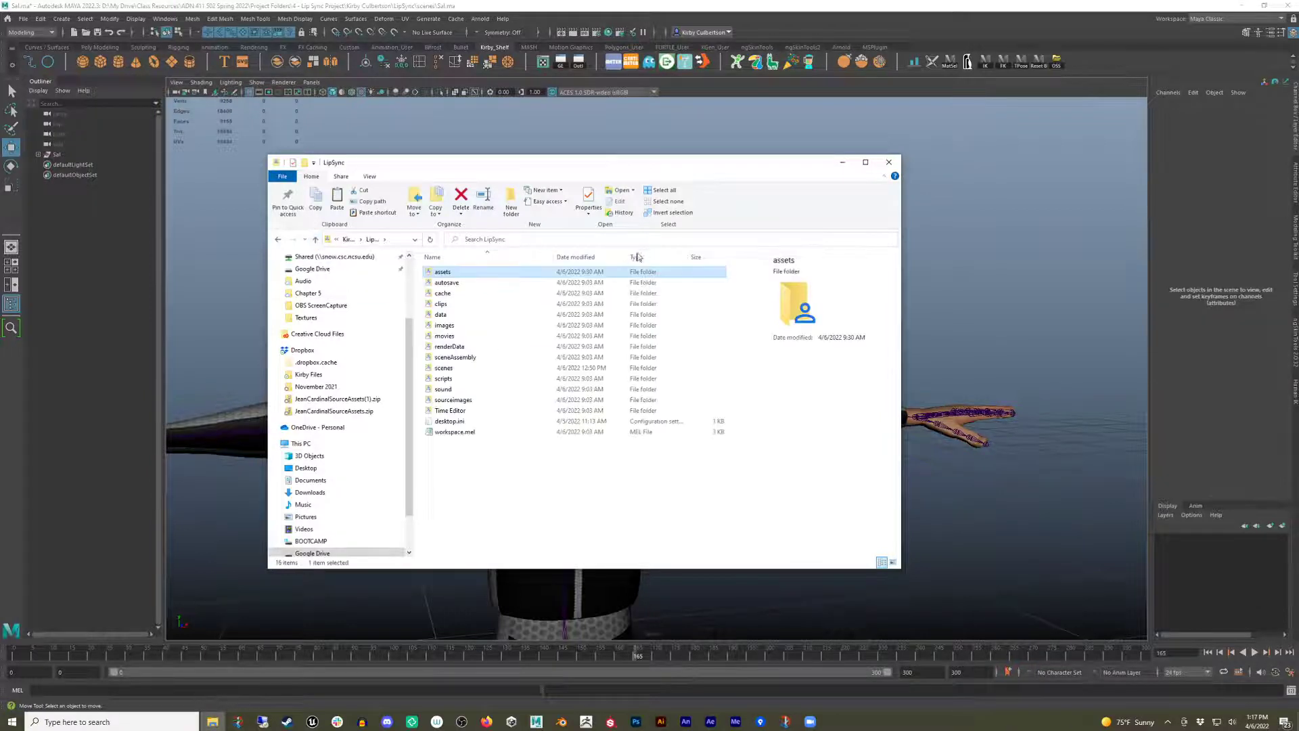
{"action": "left_click", "coordinate": [888, 161]}
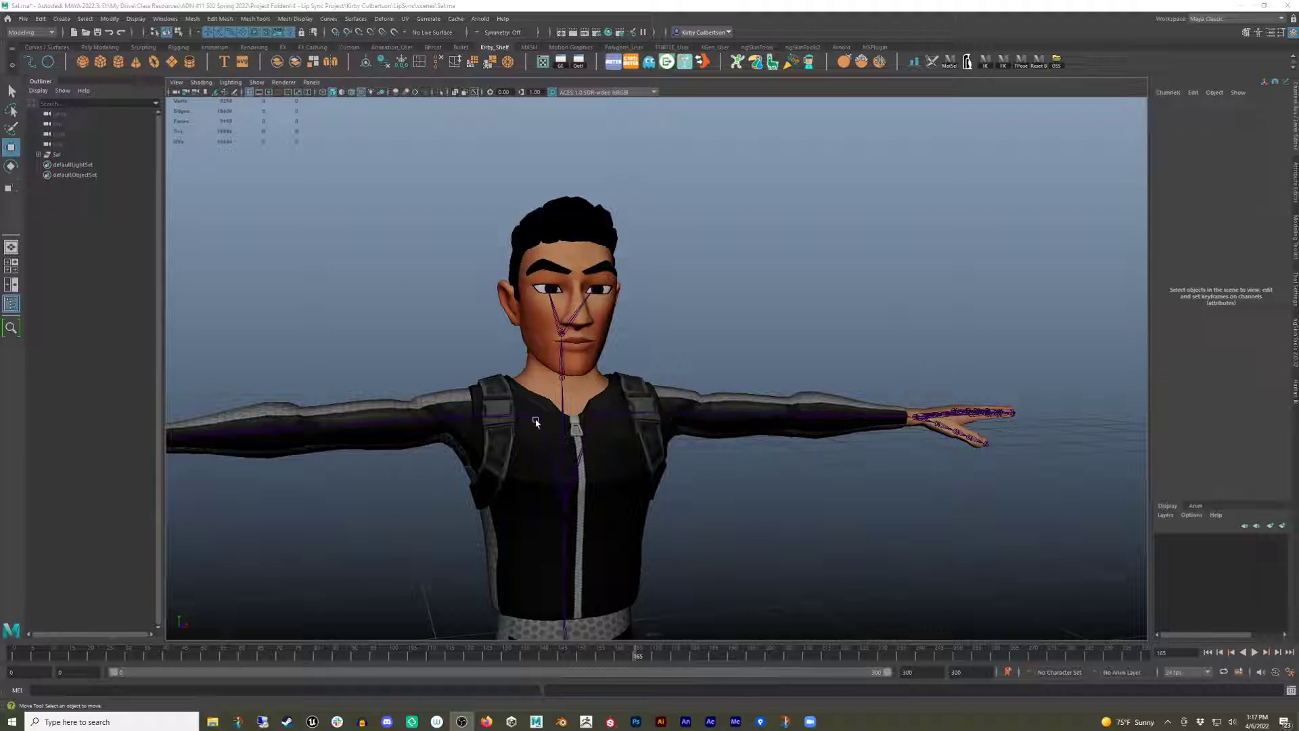
{"action": "left_click", "coordinate": [24, 19]}
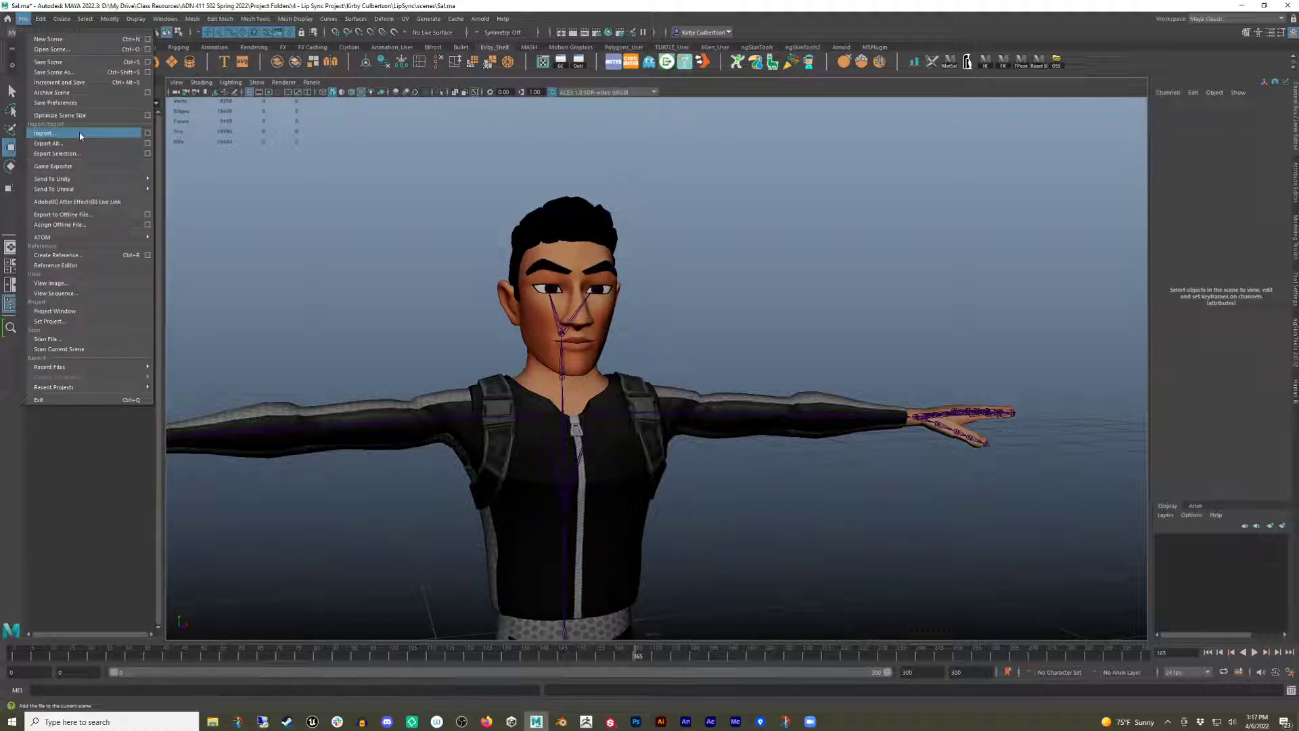
{"action": "left_click", "coordinate": [302, 270]}
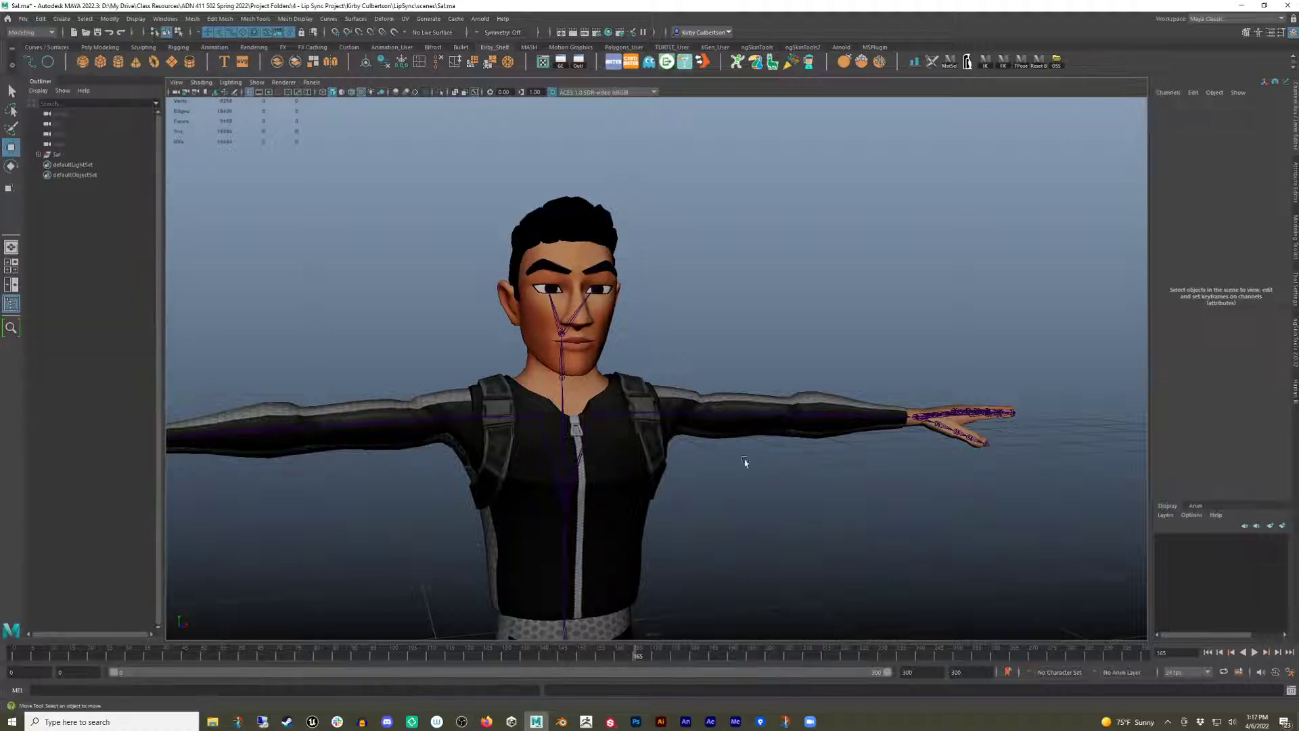
{"action": "scroll", "coordinate": [854, 359], "scroll_direction": "down", "scroll_amount": 5}
{"action": "left_click_drag", "start_coordinate": [653, 368], "coordinate": [586, 404], "text": "alt"}
{"action": "scroll", "coordinate": [712, 368], "scroll_direction": "up", "scroll_amount": 5}
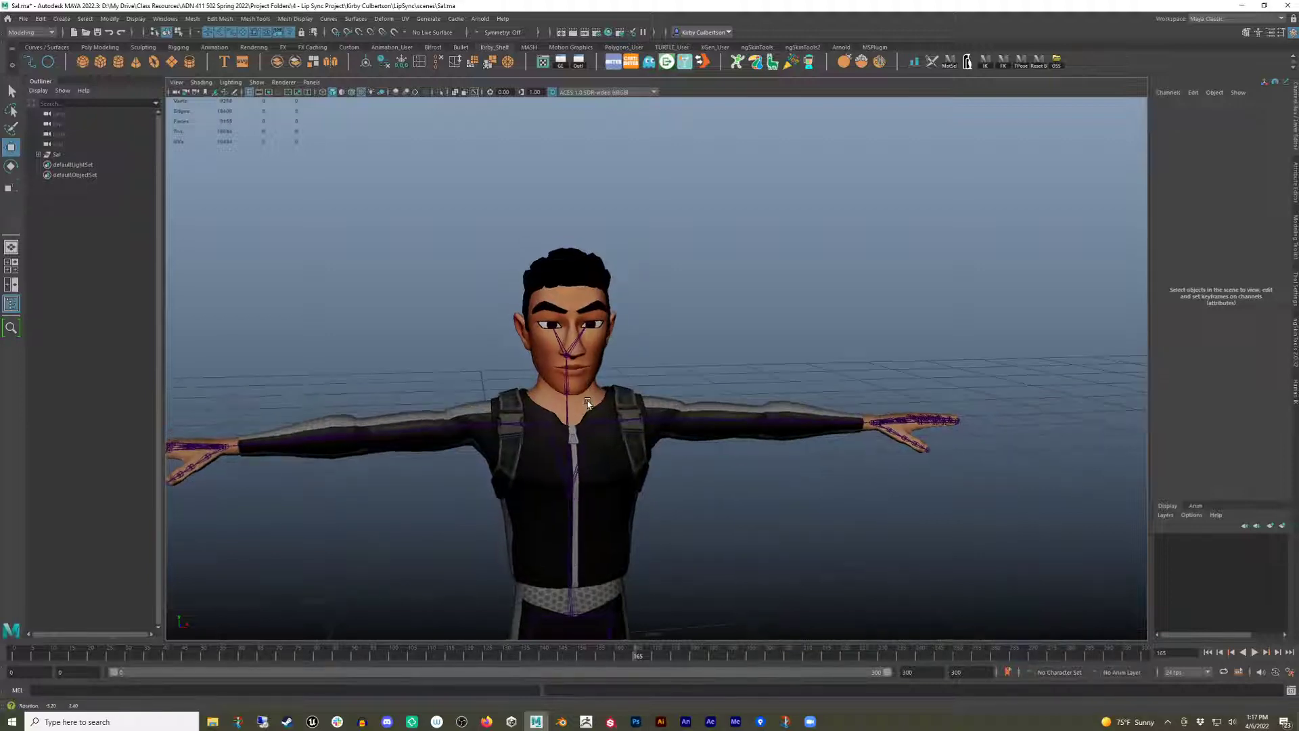
Inspect the head mesh and the head joint by selecting each with the Rotate tool, then deselect.
{"action": "left_click", "coordinate": [594, 357]}
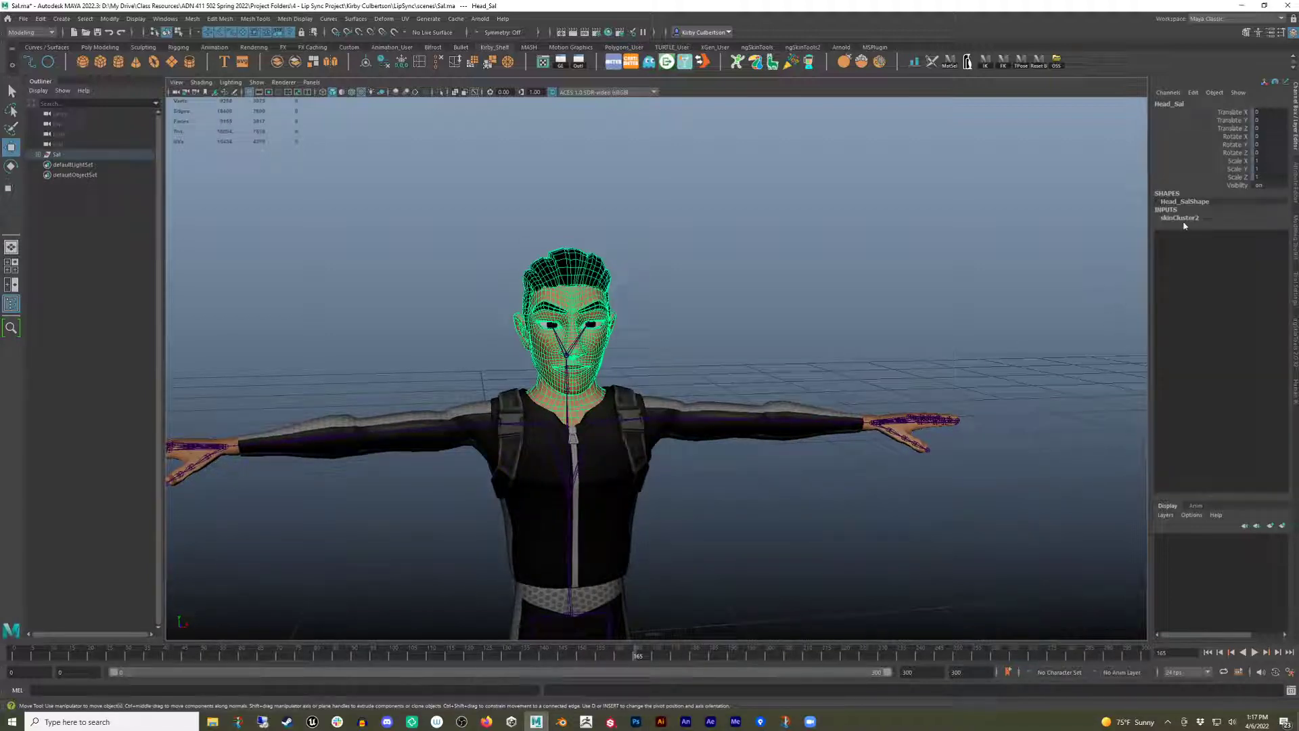
{"action": "left_click_drag", "start_coordinate": [562, 405], "coordinate": [529, 367], "text": "alt"}
{"action": "left_click", "coordinate": [558, 348]}
{"action": "key", "text": "e"}
{"action": "key", "text": "ctrl+z"}
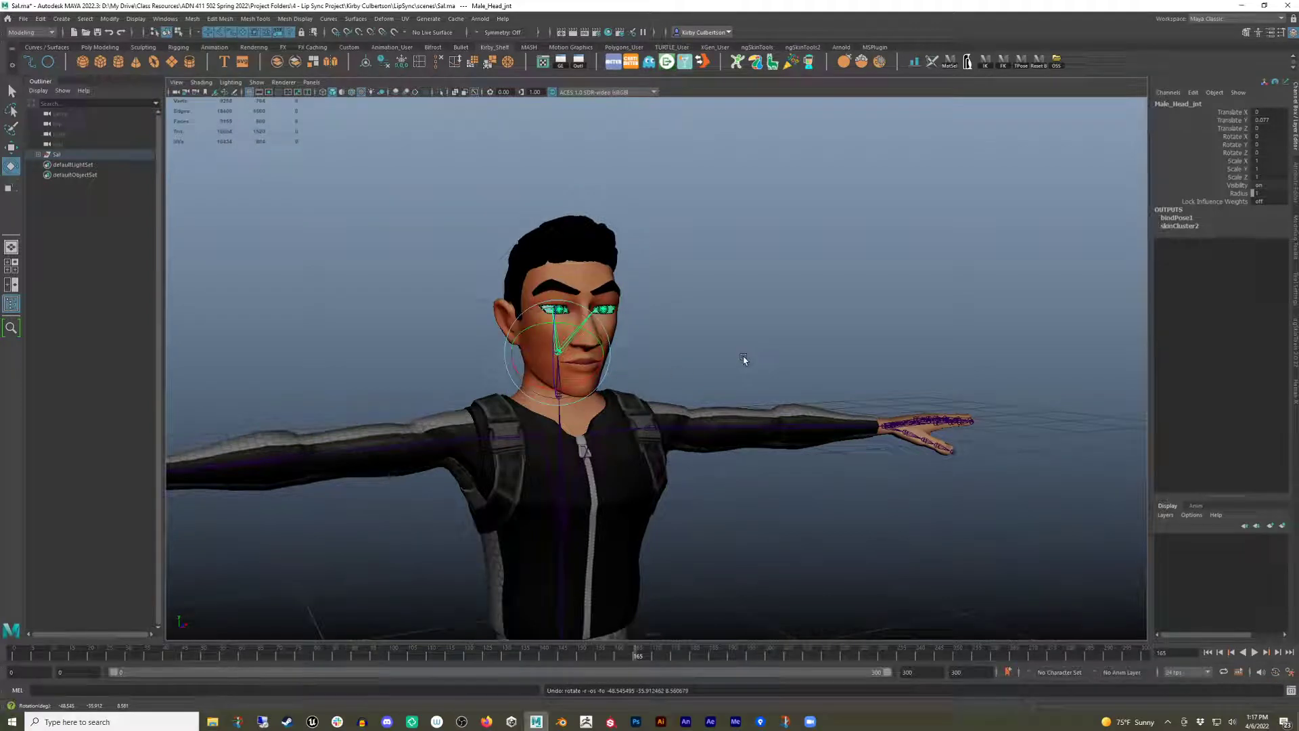
{"action": "left_click", "coordinate": [677, 360]}
Switch the workspace to Pose Sculpting.
{"action": "right_click_drag", "start_coordinate": [400, 368], "coordinate": [619, 371], "text": "alt"}
{"action": "left_click_drag", "start_coordinate": [619, 371], "coordinate": [574, 370], "text": "alt"}
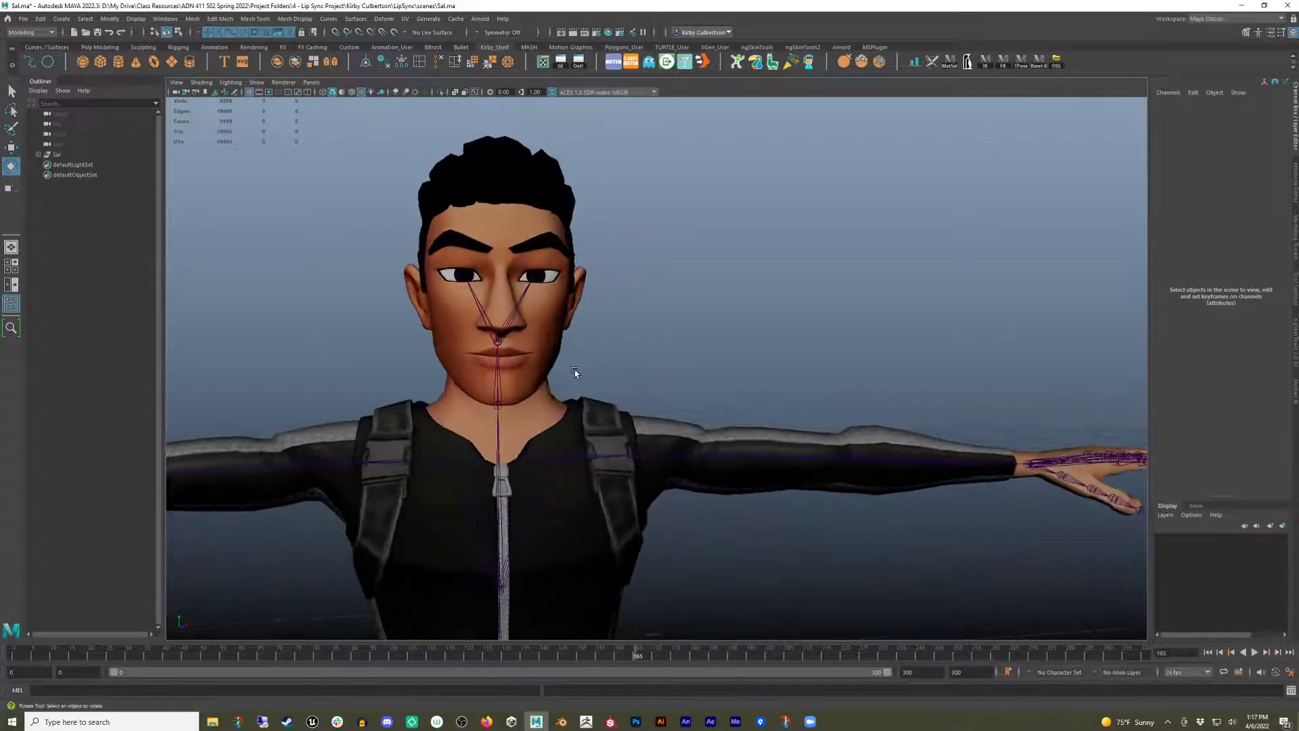
{"action": "middle_click_drag", "start_coordinate": [574, 370], "coordinate": [604, 404], "text": "alt"}
{"action": "right_click_drag", "start_coordinate": [557, 406], "coordinate": [597, 422], "text": "alt"}
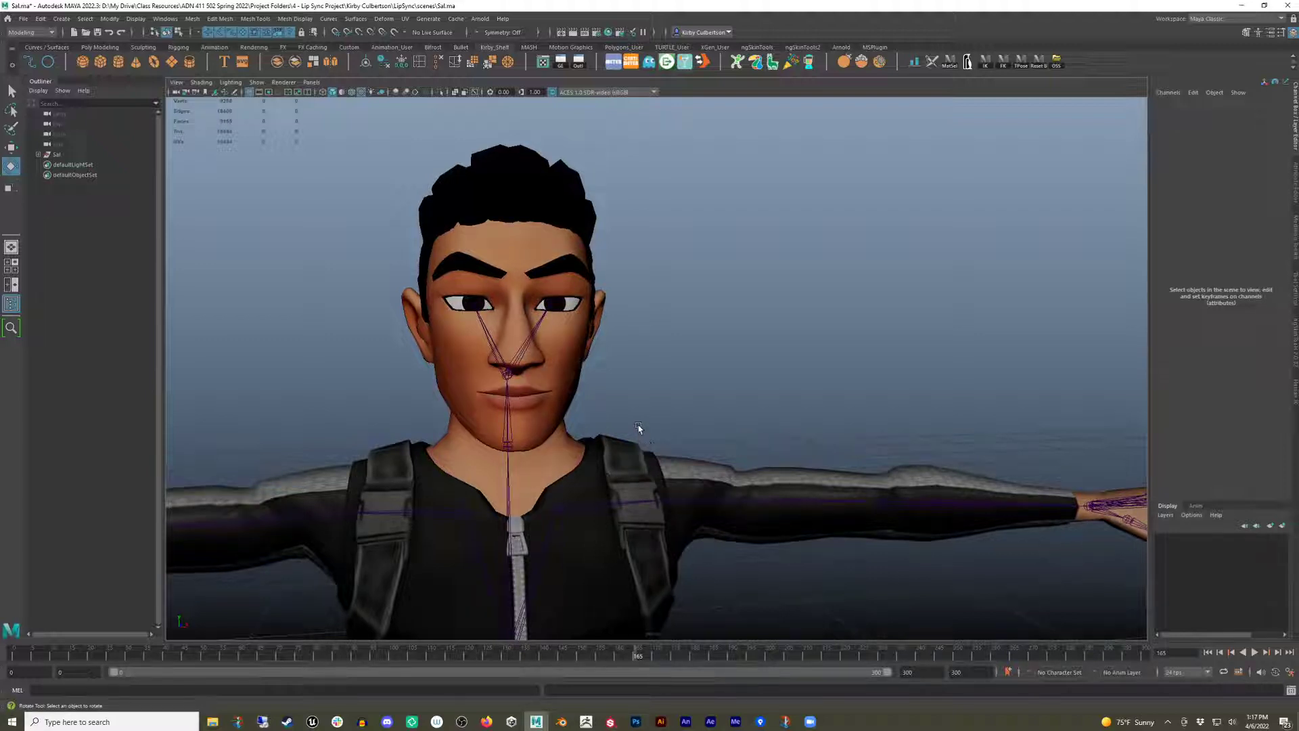
{"action": "middle_click_drag", "start_coordinate": [663, 373], "coordinate": [682, 411], "text": "alt"}
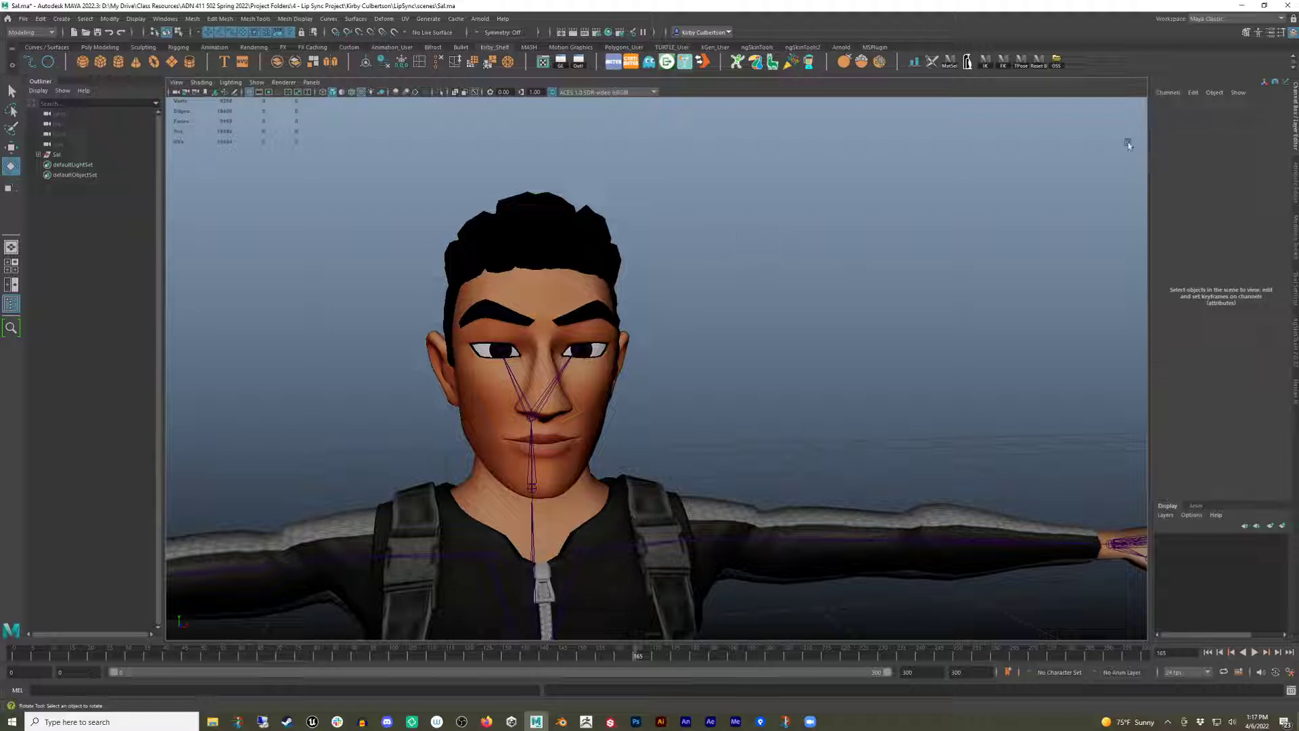
{"action": "left_click", "coordinate": [1216, 20]}
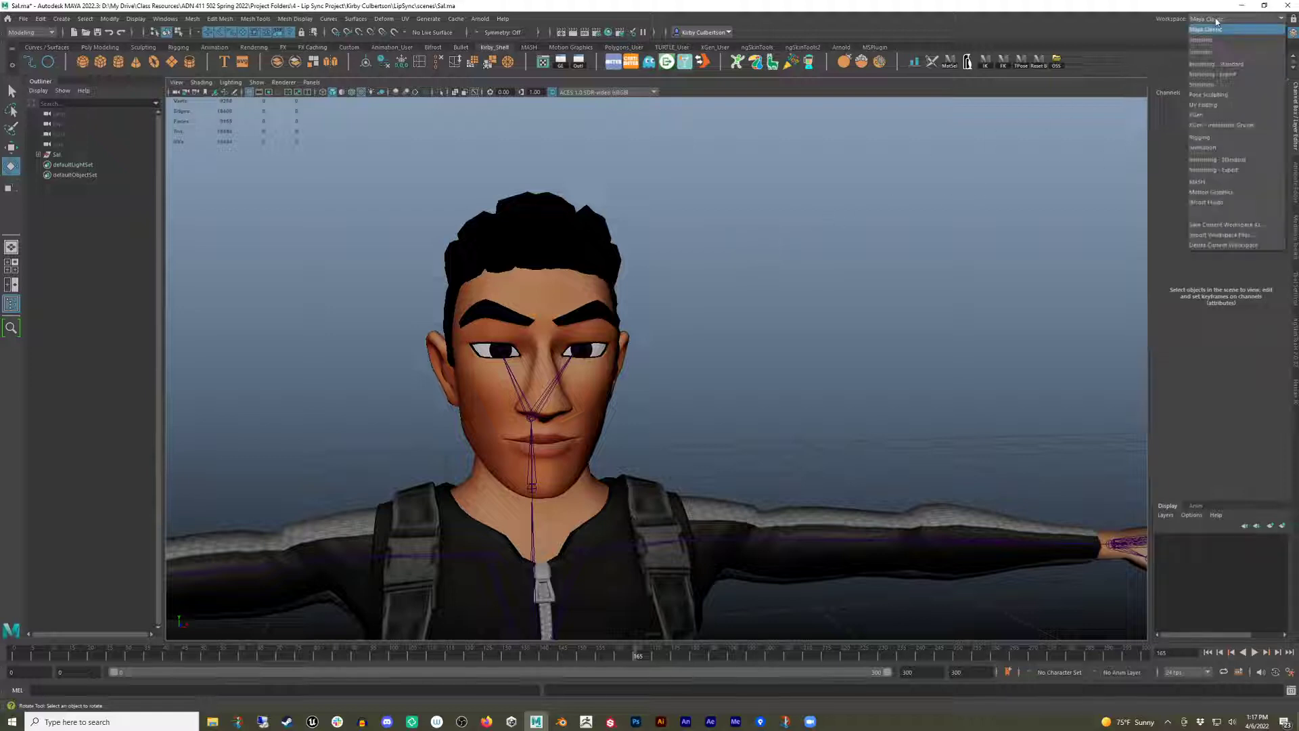
{"action": "left_click", "coordinate": [1218, 95]}
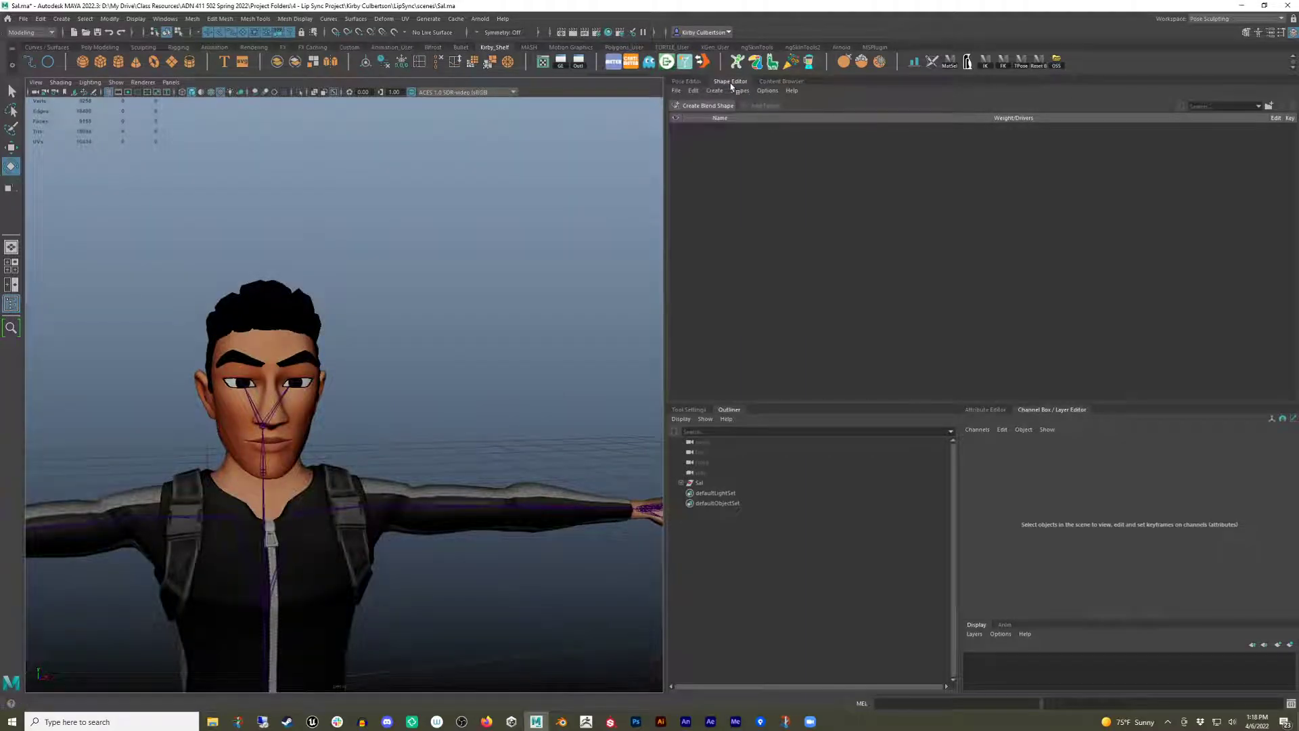
Select the head mesh and create a blend shape deformer for it in the Shape Editor.
{"action": "left_click", "coordinate": [696, 83]}
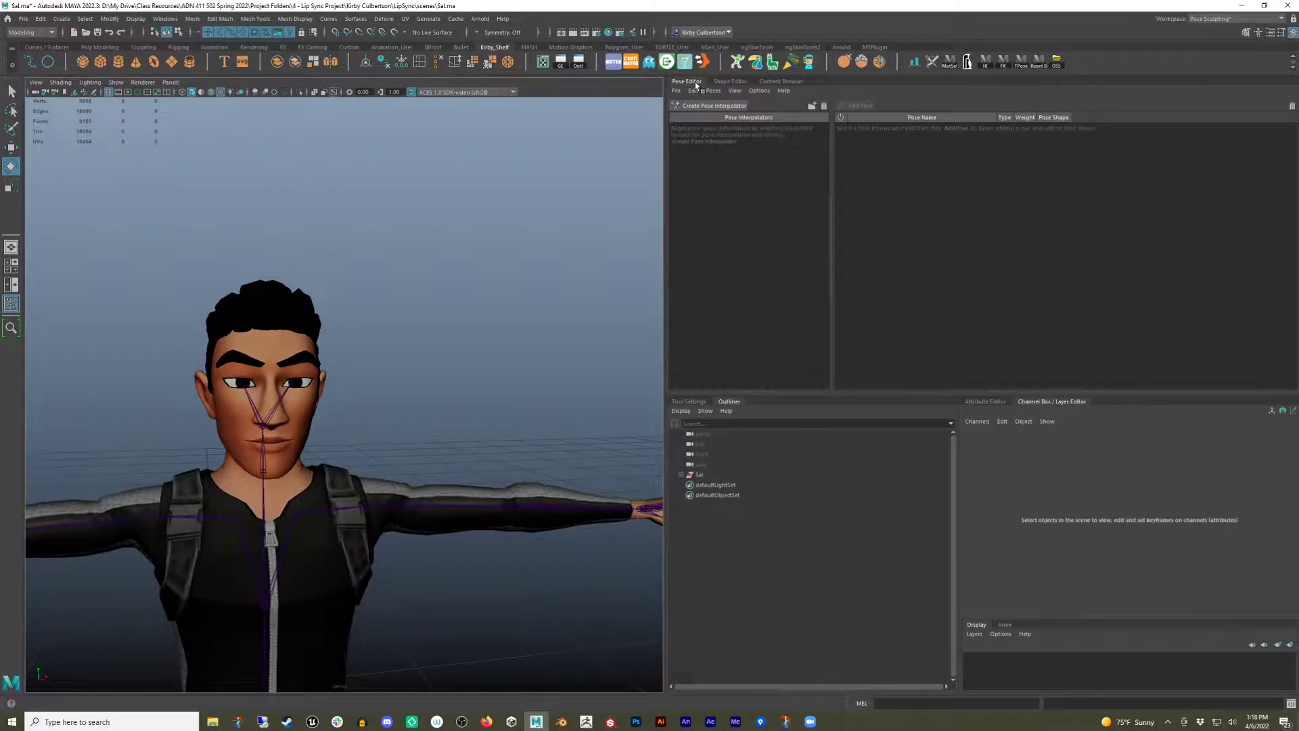
{"action": "left_click", "coordinate": [730, 83]}
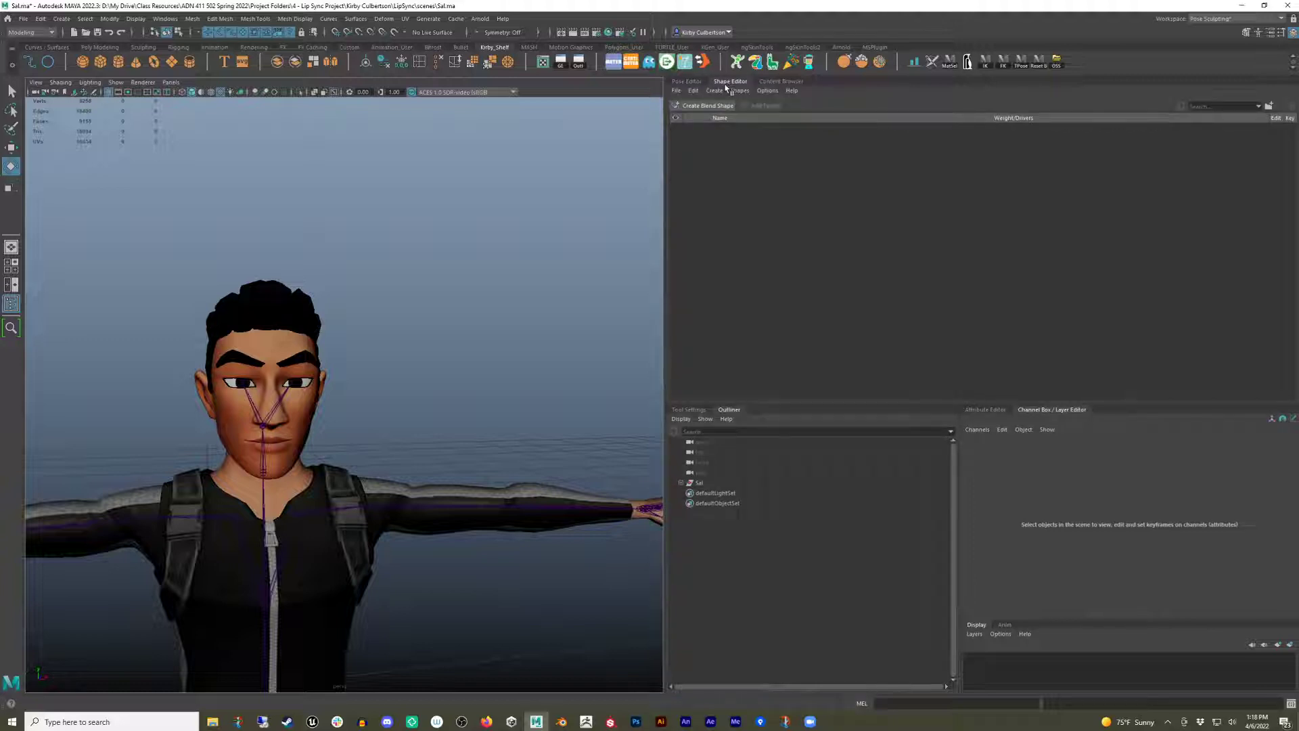
{"action": "left_click_drag", "start_coordinate": [411, 386], "coordinate": [520, 353], "text": "alt"}
{"action": "right_click_drag", "start_coordinate": [456, 357], "coordinate": [520, 360], "text": "alt"}
{"action": "middle_click_drag", "start_coordinate": [519, 360], "coordinate": [498, 361], "text": "alt"}
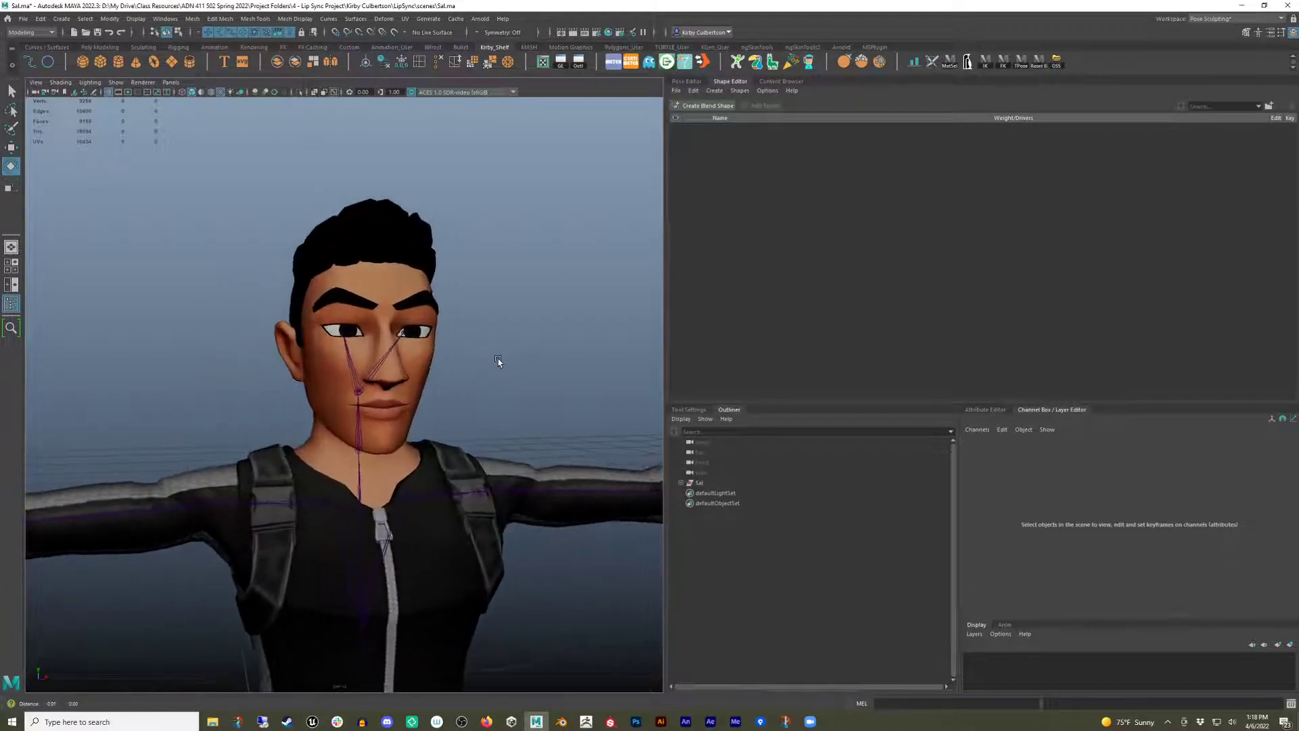
{"action": "left_click_drag", "start_coordinate": [498, 362], "coordinate": [501, 360], "text": "alt"}
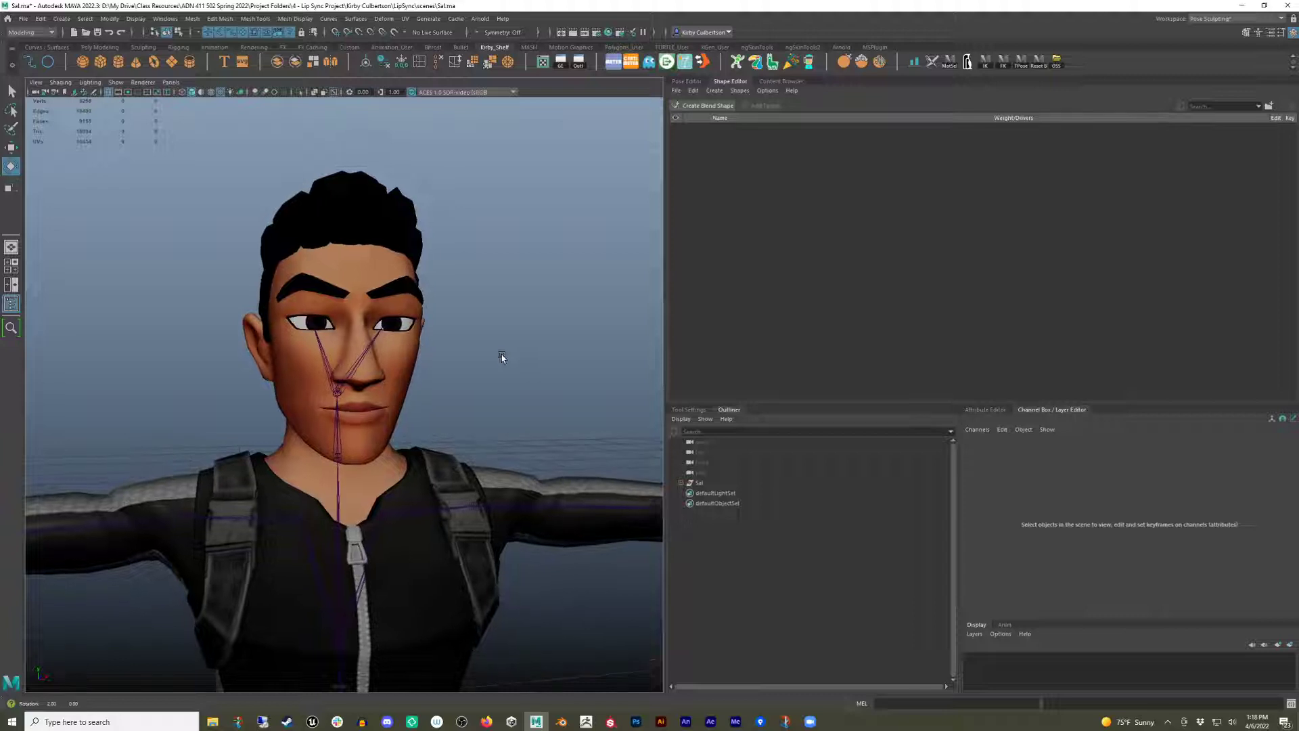
{"action": "left_click", "coordinate": [383, 256]}
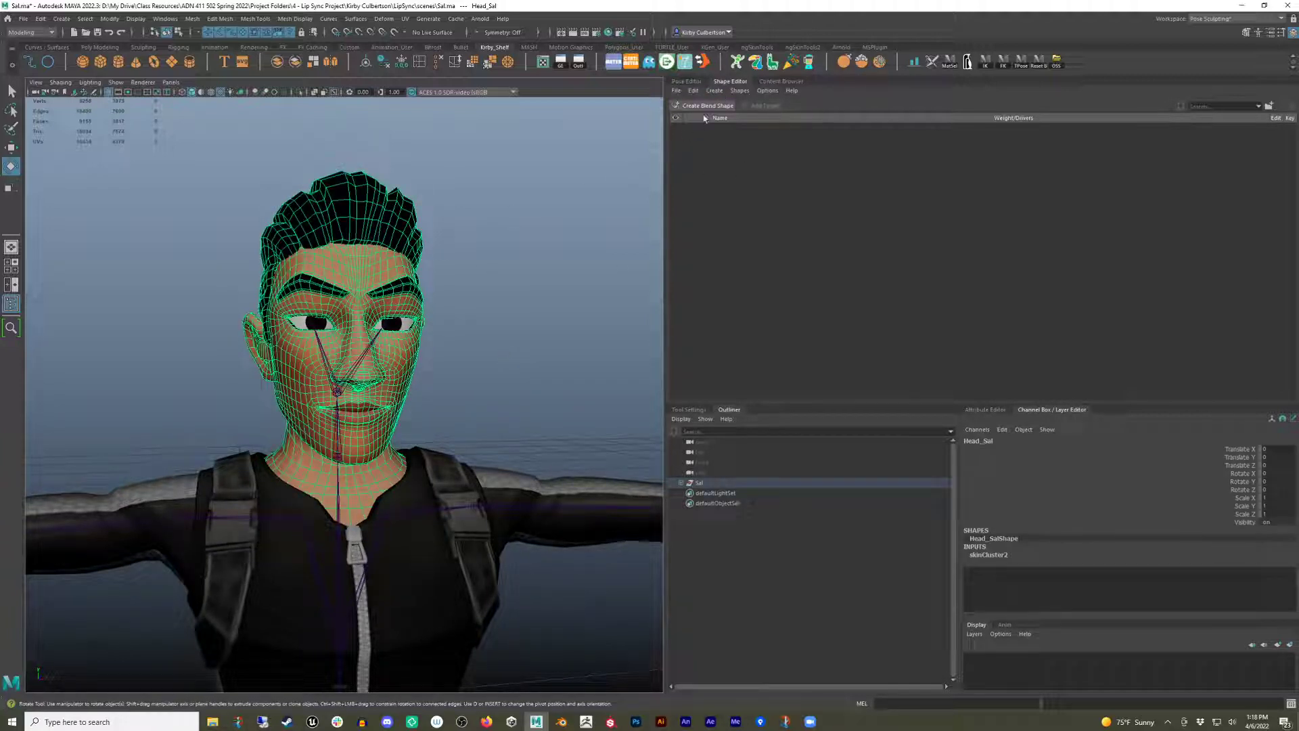
{"action": "left_click", "coordinate": [708, 106]}
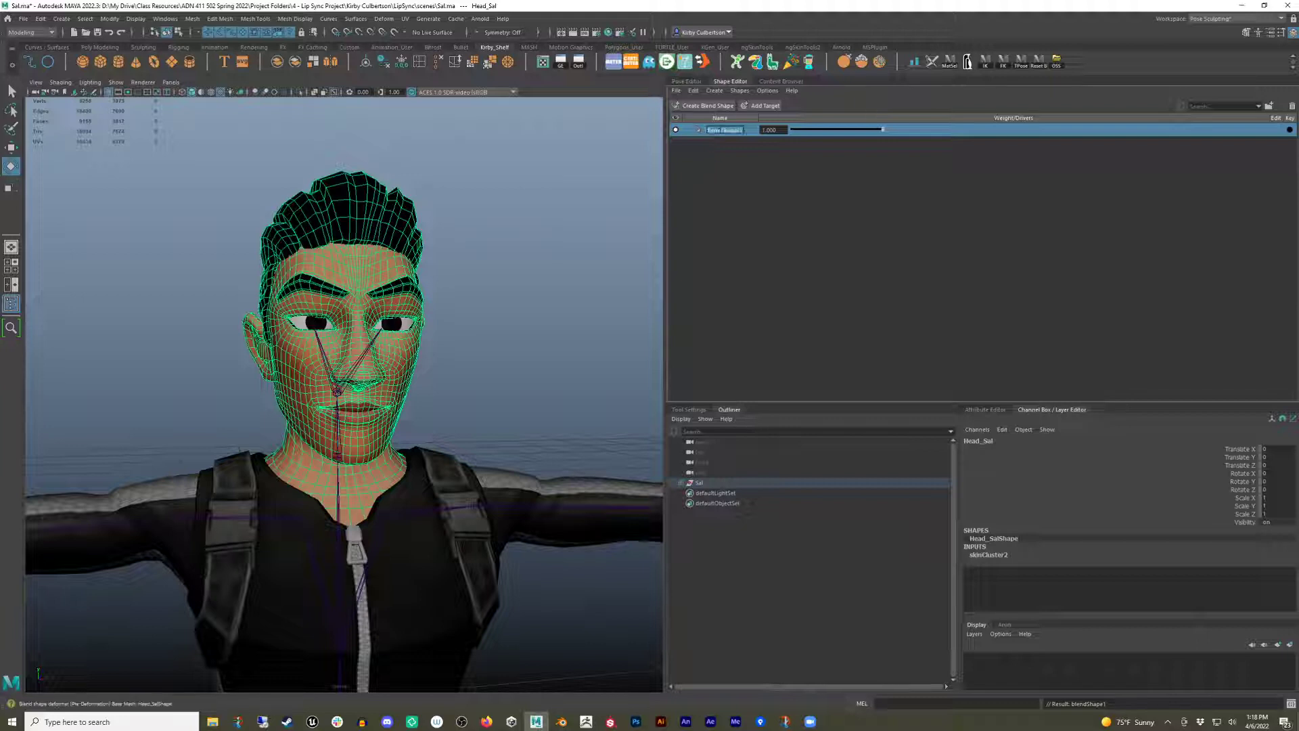
Rename the new blend shape Face_BS.
{"action": "type", "text": "A"}
{"action": "type", "text": "ace_BS"}
{"action": "key", "text": "Return"}
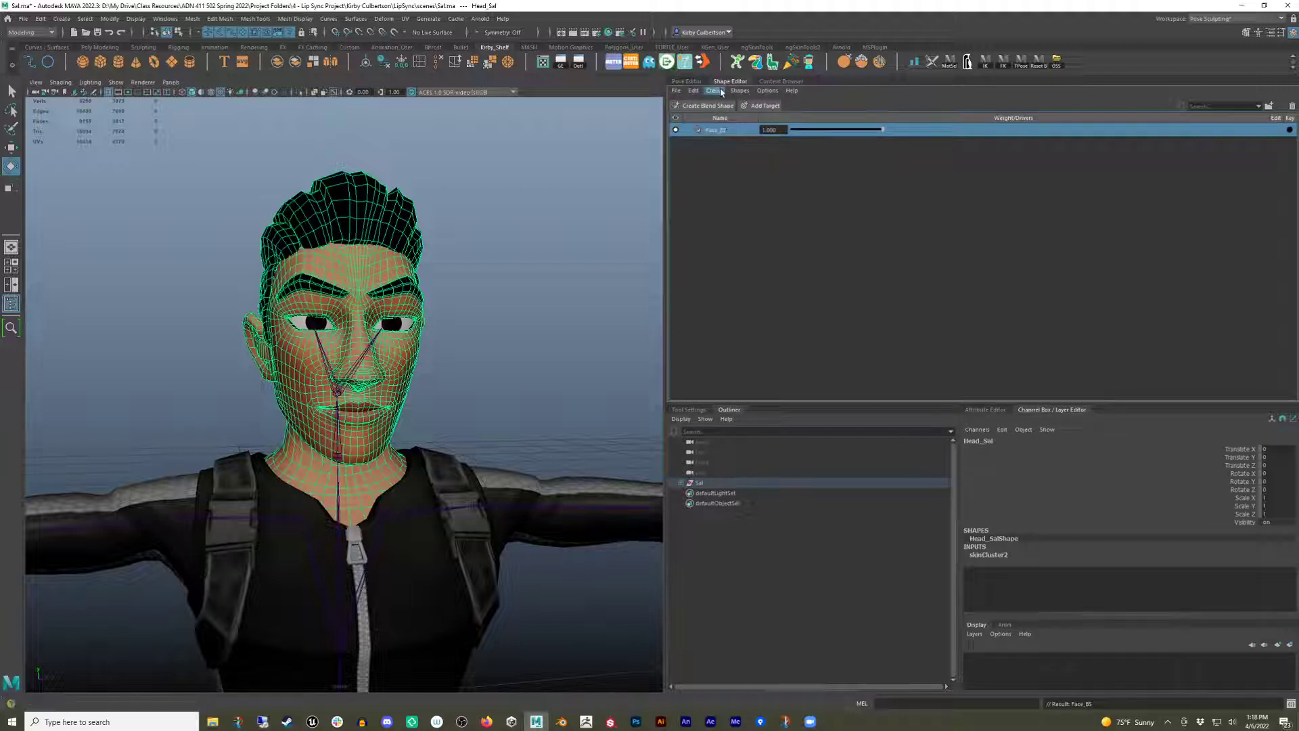
Add a target to Face_BS through the Add Target options with the type set to Object Space.
{"action": "left_click", "coordinate": [715, 90]}
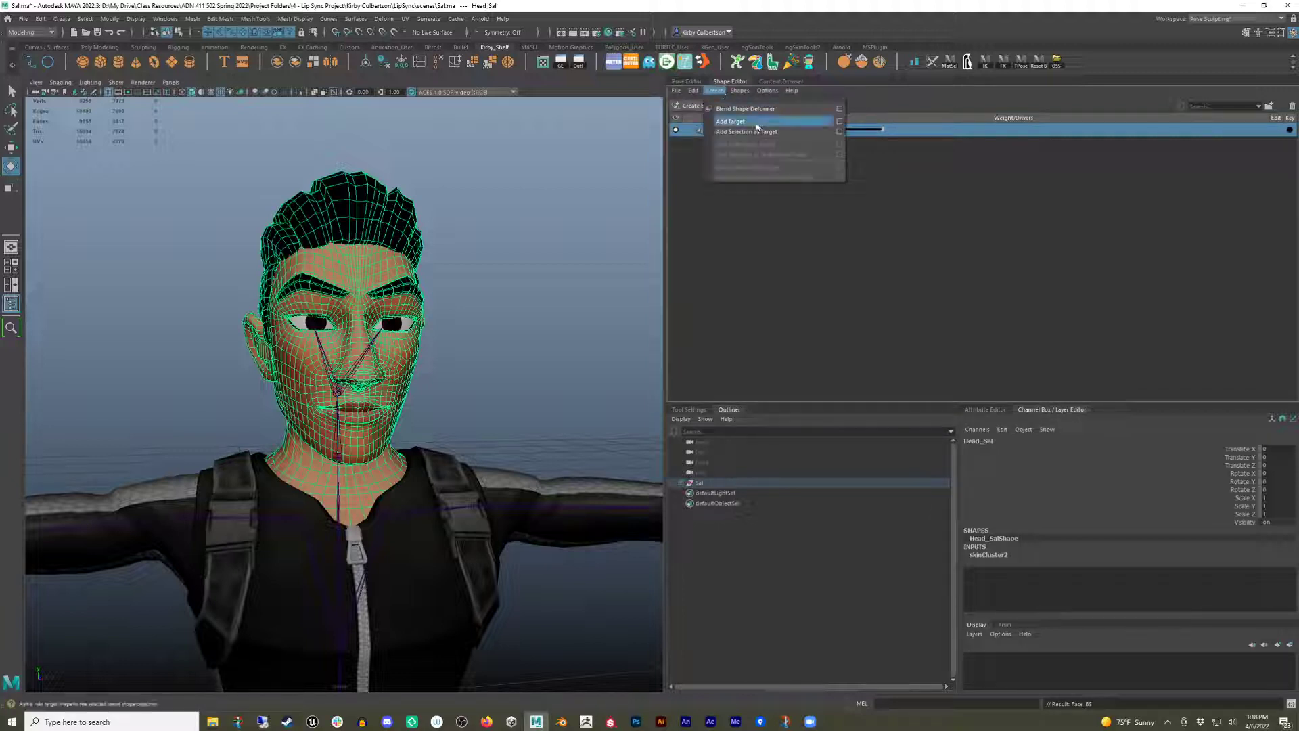
{"action": "left_click", "coordinate": [840, 128]}
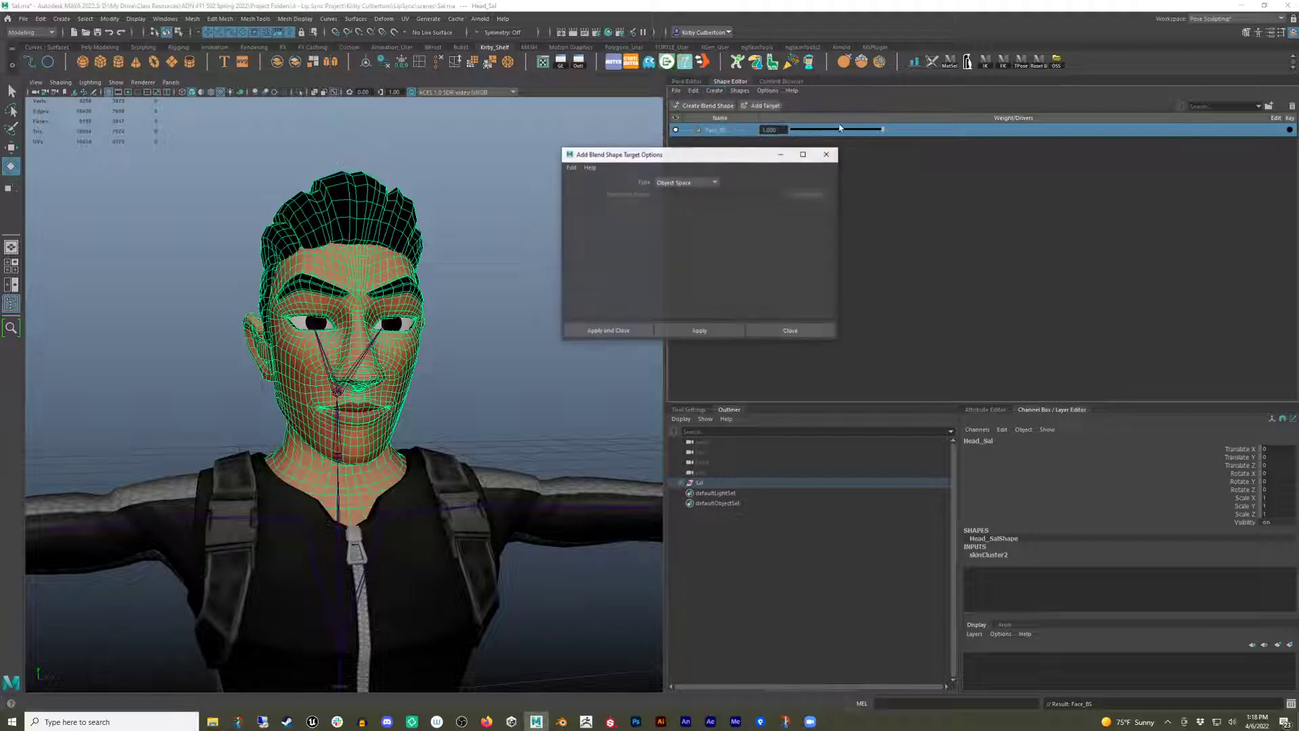
{"action": "left_click_drag", "start_coordinate": [704, 161], "coordinate": [650, 161]}
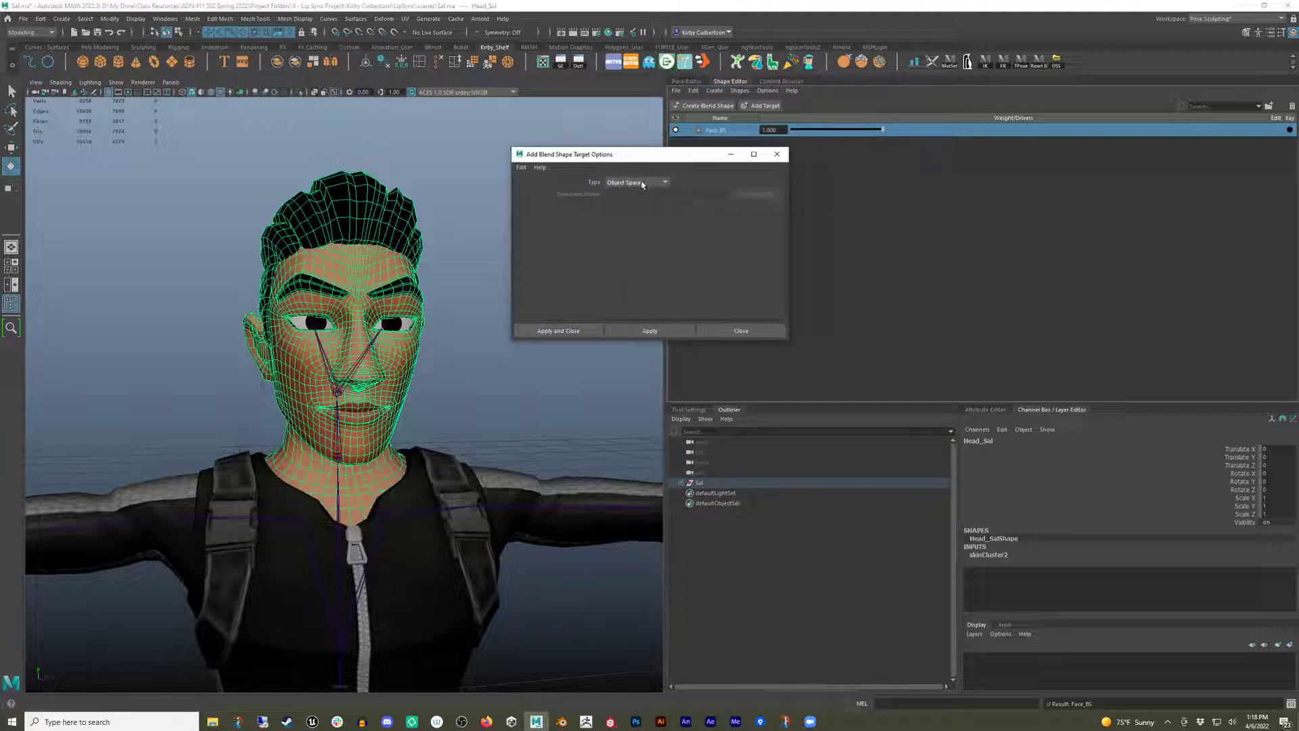
{"action": "left_click", "coordinate": [642, 183]}
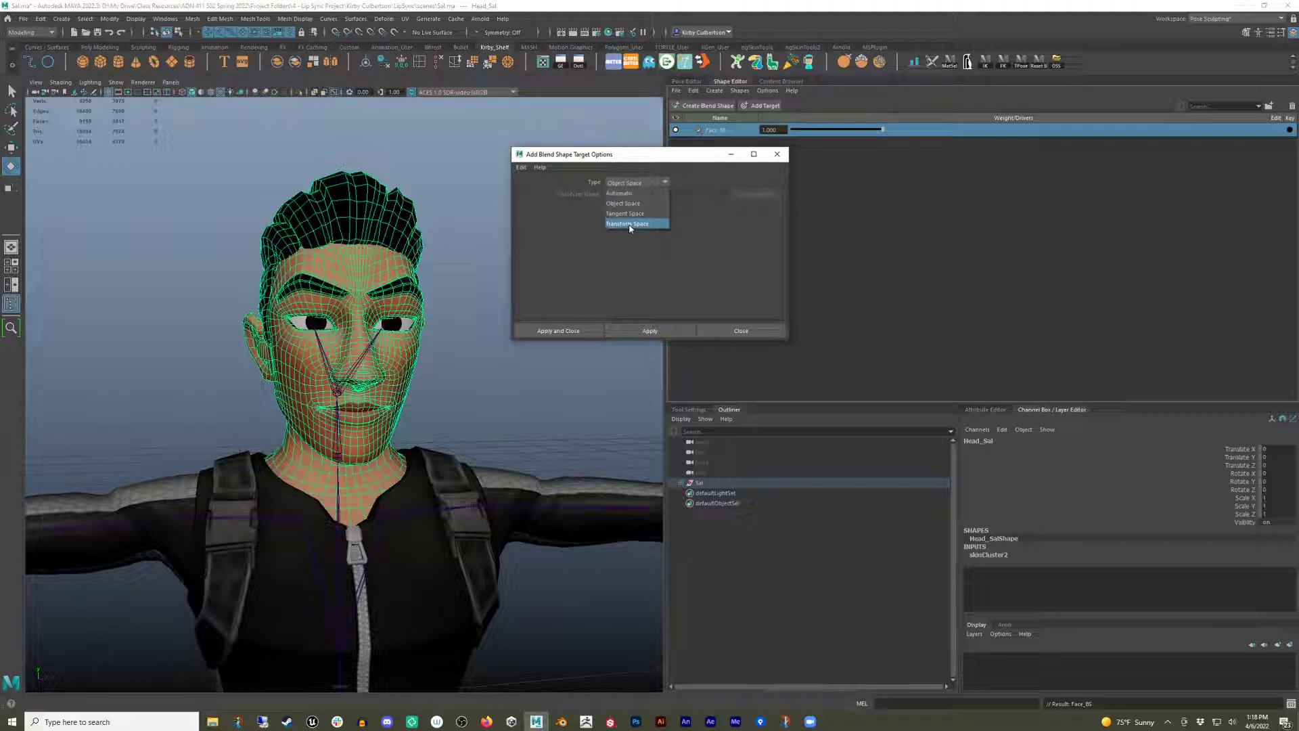
{"action": "left_click", "coordinate": [635, 204]}
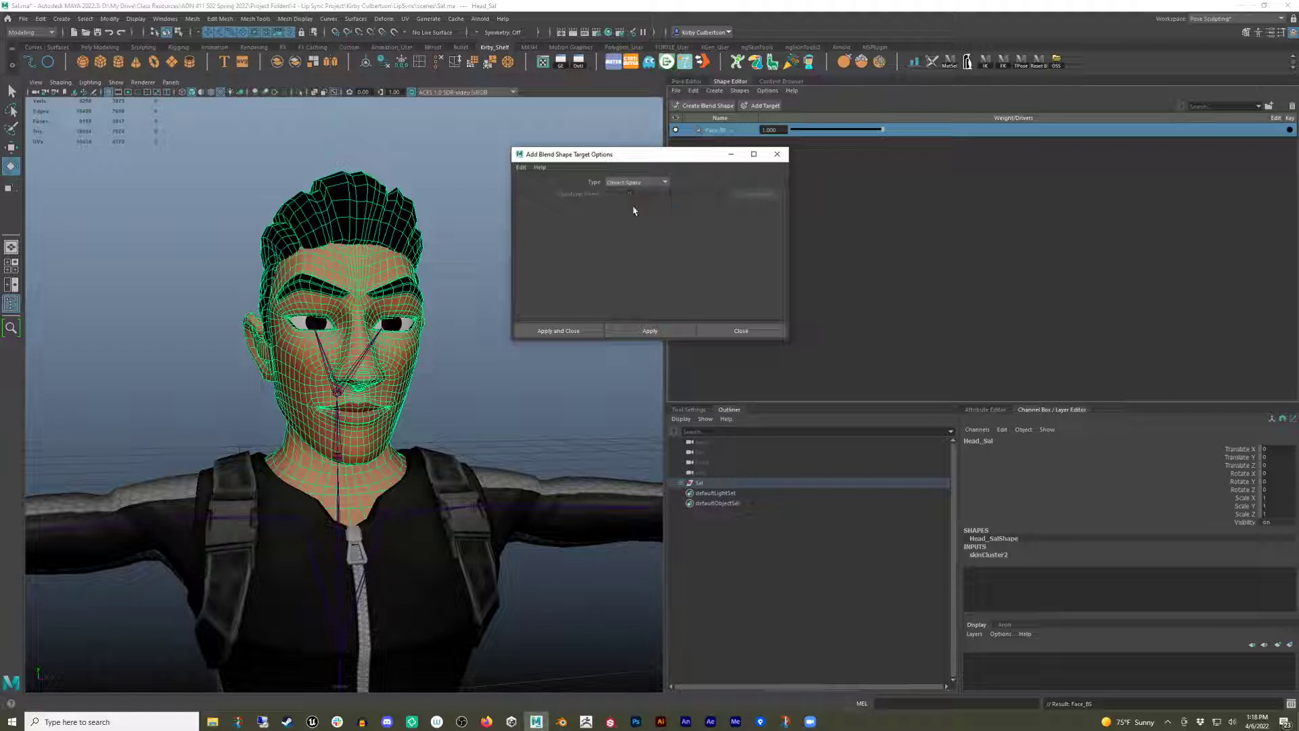
{"action": "left_click", "coordinate": [583, 331]}
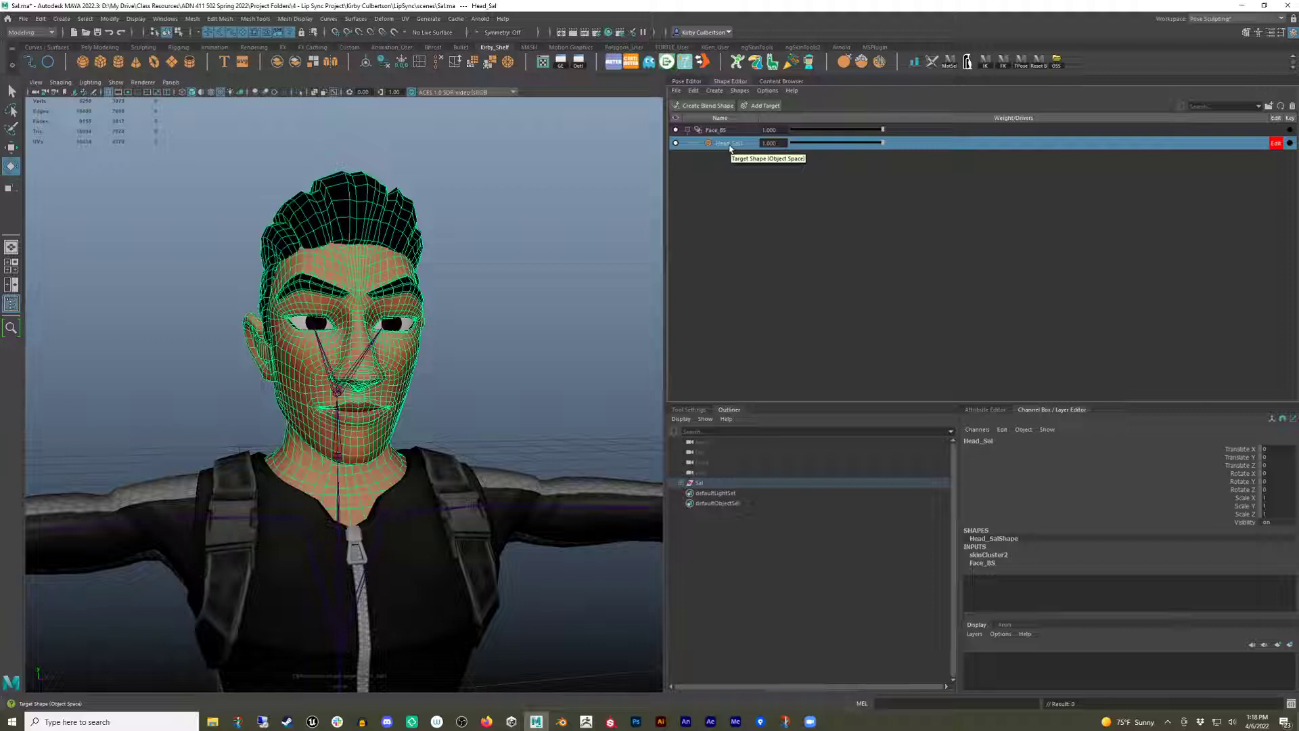
Rename the new target H_Brow.
{"action": "double_click", "coordinate": [731, 143]}
{"action": "type", "text": "H"}
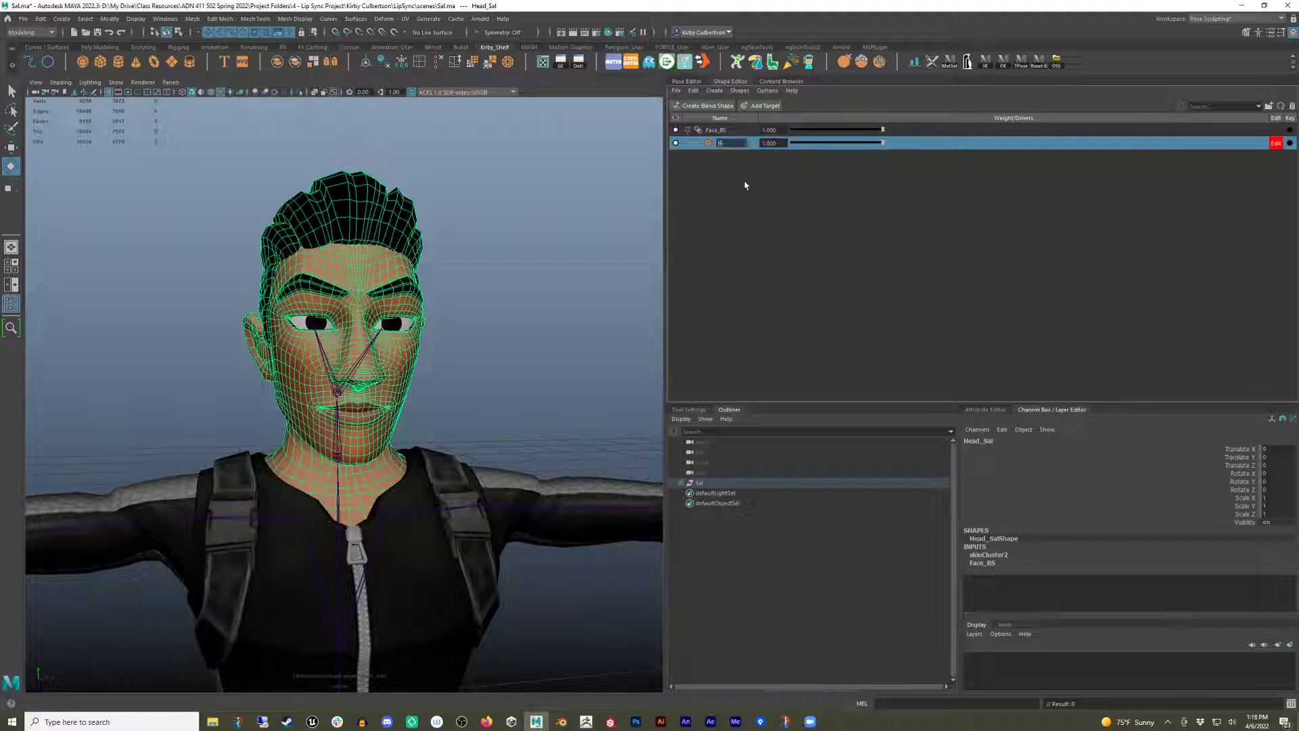
{"action": "key", "text": "Return"}
Turn on editing for the H_Brow target to start sculpting it on the face.
{"action": "left_click", "coordinate": [1277, 144]}
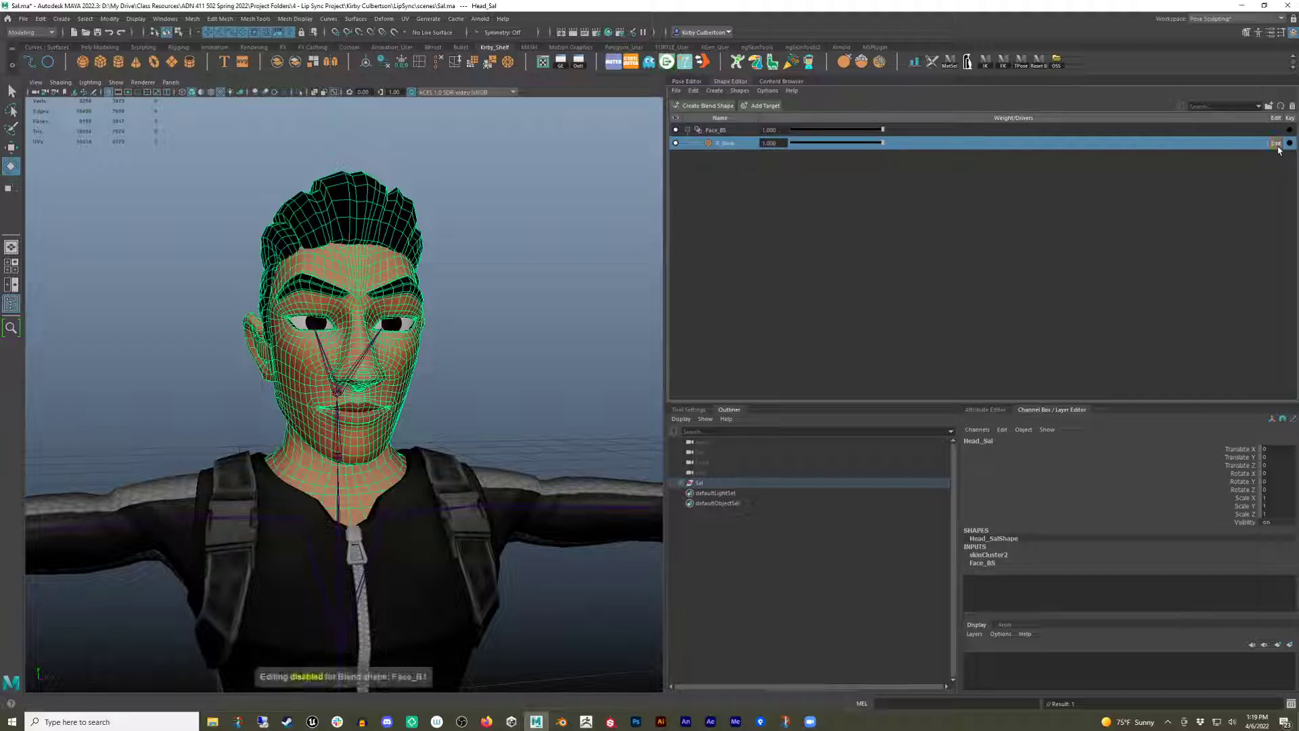
{"action": "left_click_drag", "start_coordinate": [501, 357], "coordinate": [495, 357], "text": "alt"}
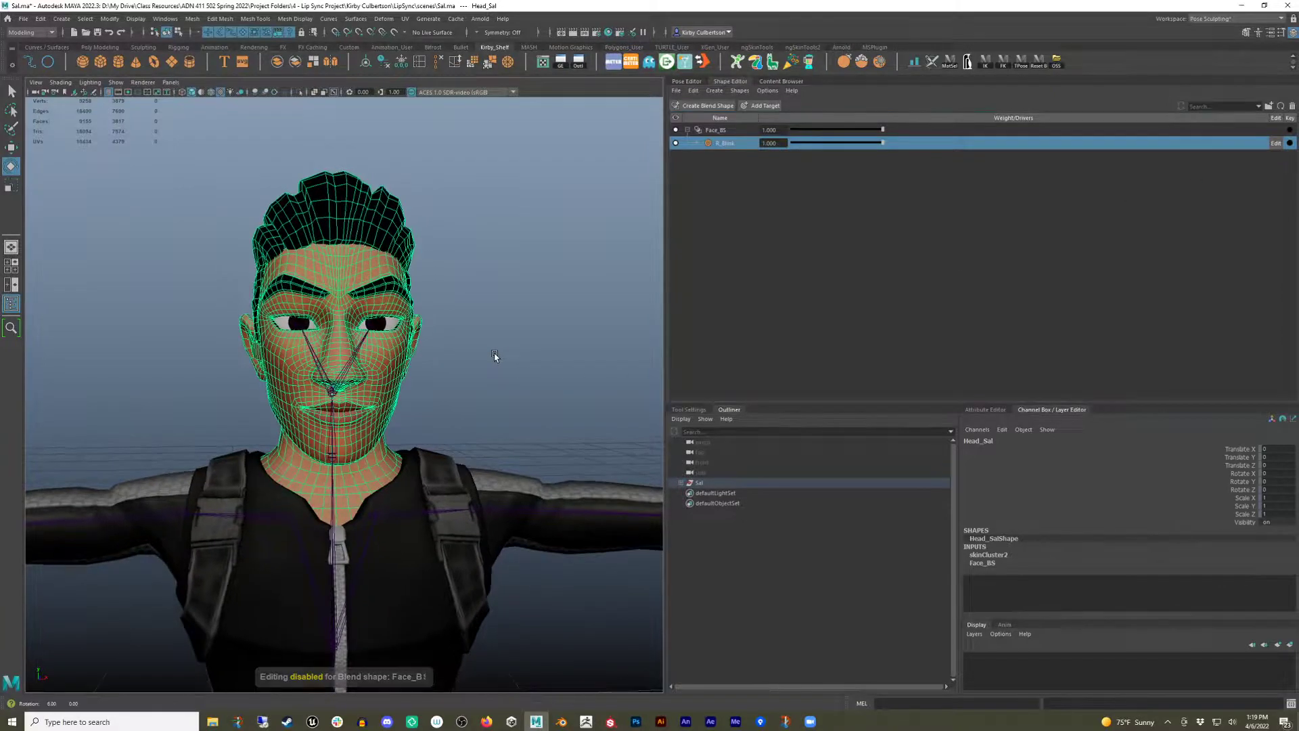
{"action": "scroll", "coordinate": [500, 365], "scroll_direction": "up", "scroll_amount": 3}
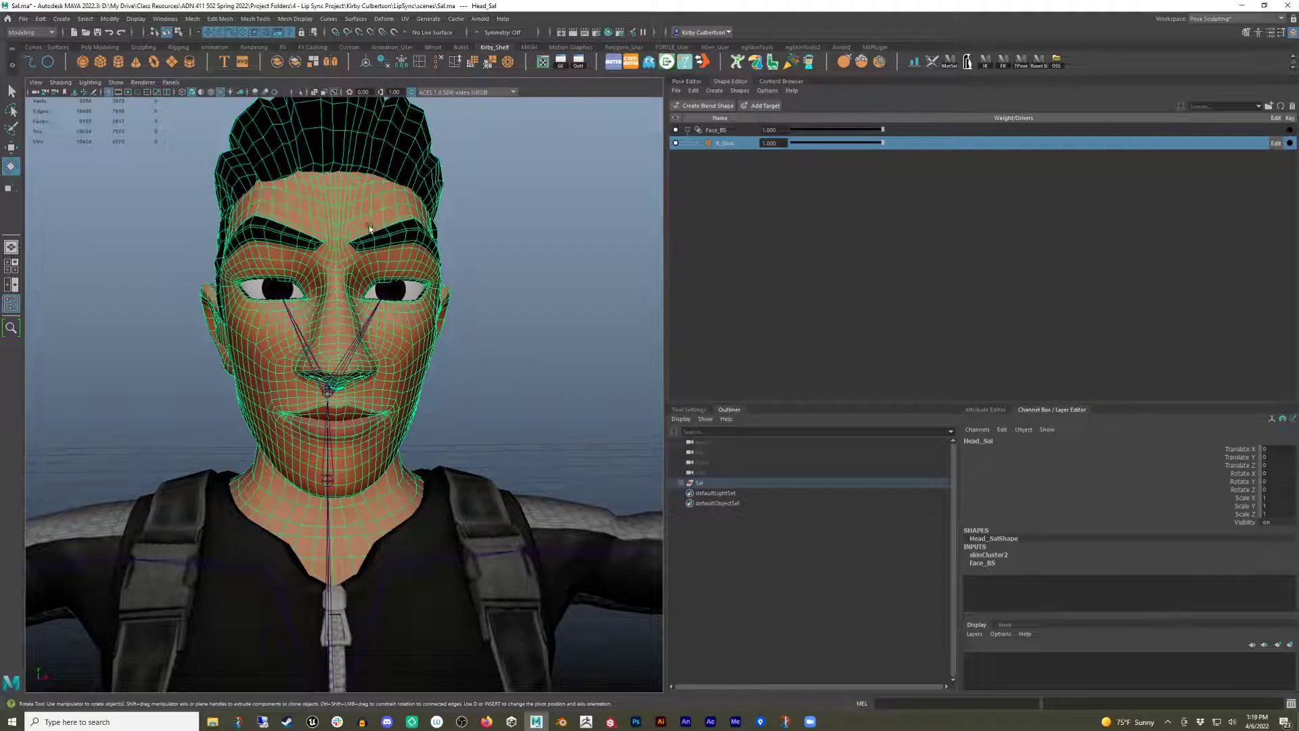
{"action": "scroll", "coordinate": [539, 353], "scroll_direction": "down", "scroll_amount": 3}
{"action": "middle_click_drag", "start_coordinate": [538, 352], "coordinate": [516, 363], "text": "alt"}
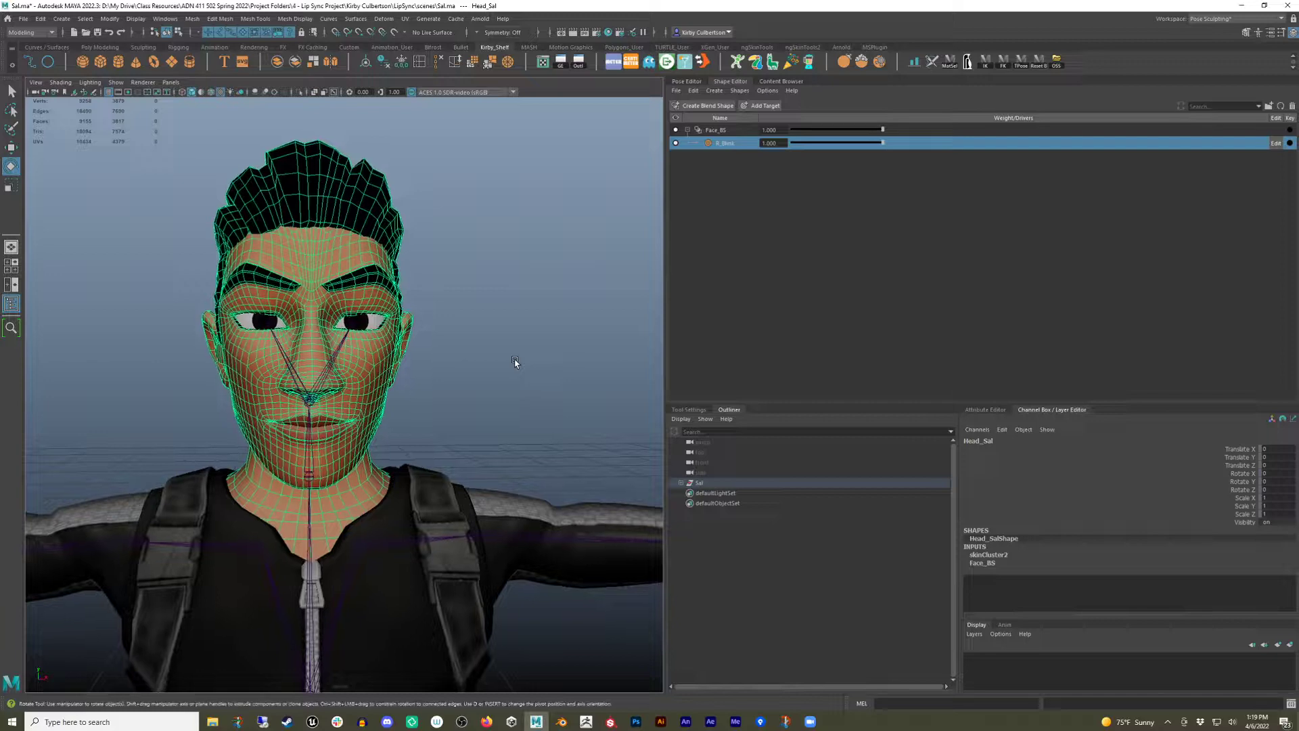
Rebuild the R_Blink target of Face_BS as a separate editable mesh.
{"action": "left_click_drag", "start_coordinate": [515, 364], "coordinate": [526, 363], "text": "alt"}
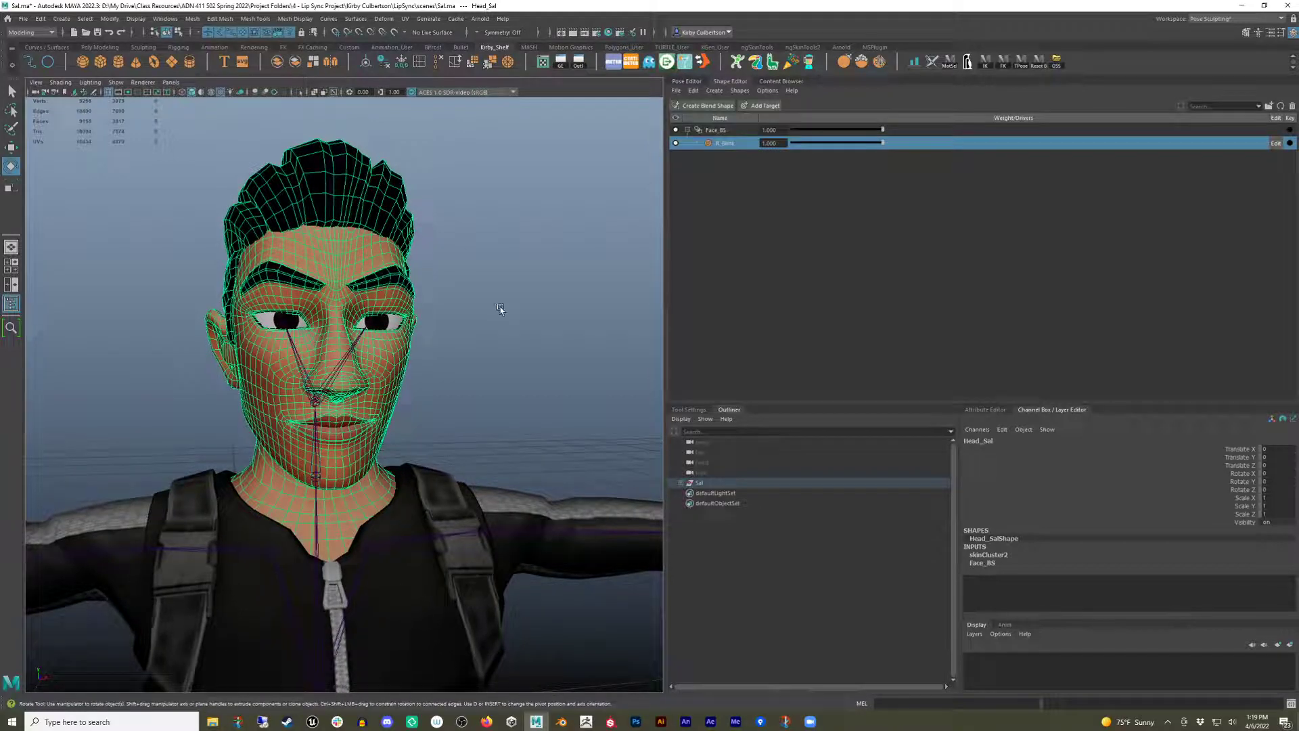
{"action": "middle_click_drag", "start_coordinate": [509, 325], "coordinate": [473, 327], "text": "alt"}
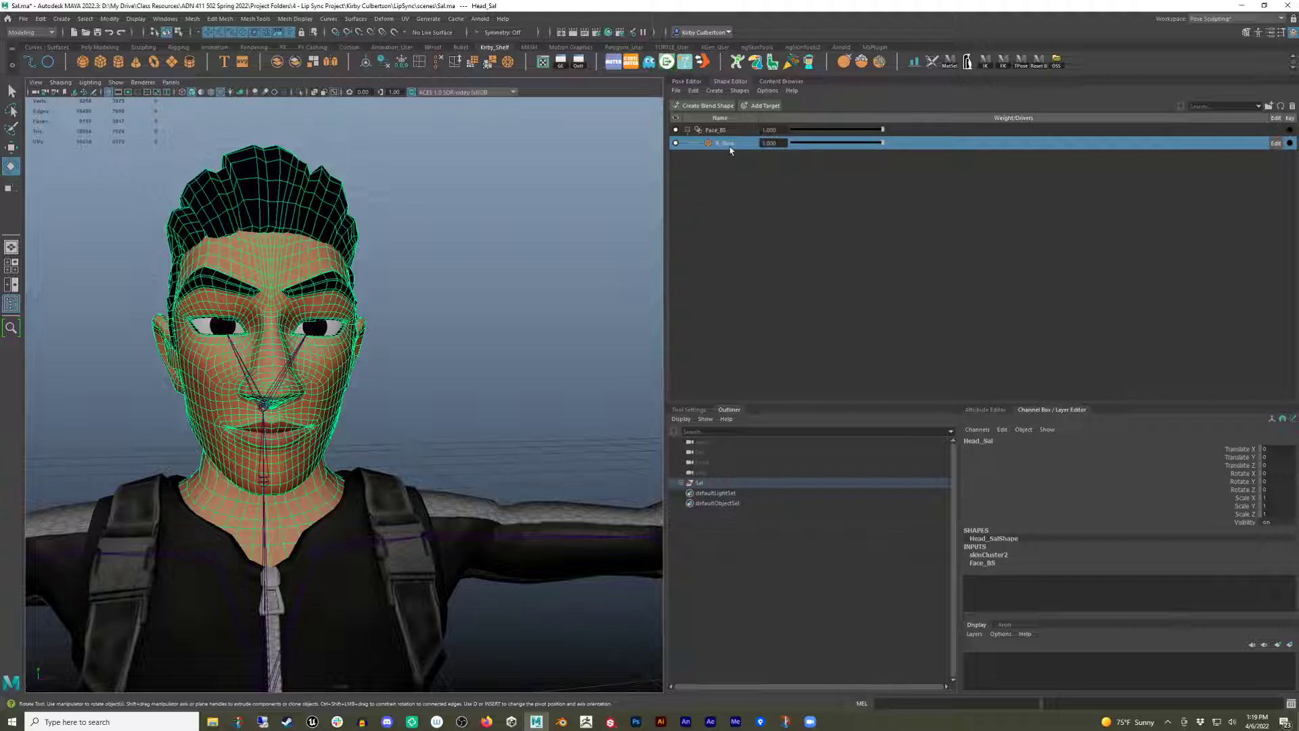
{"action": "right_click", "coordinate": [730, 150]}
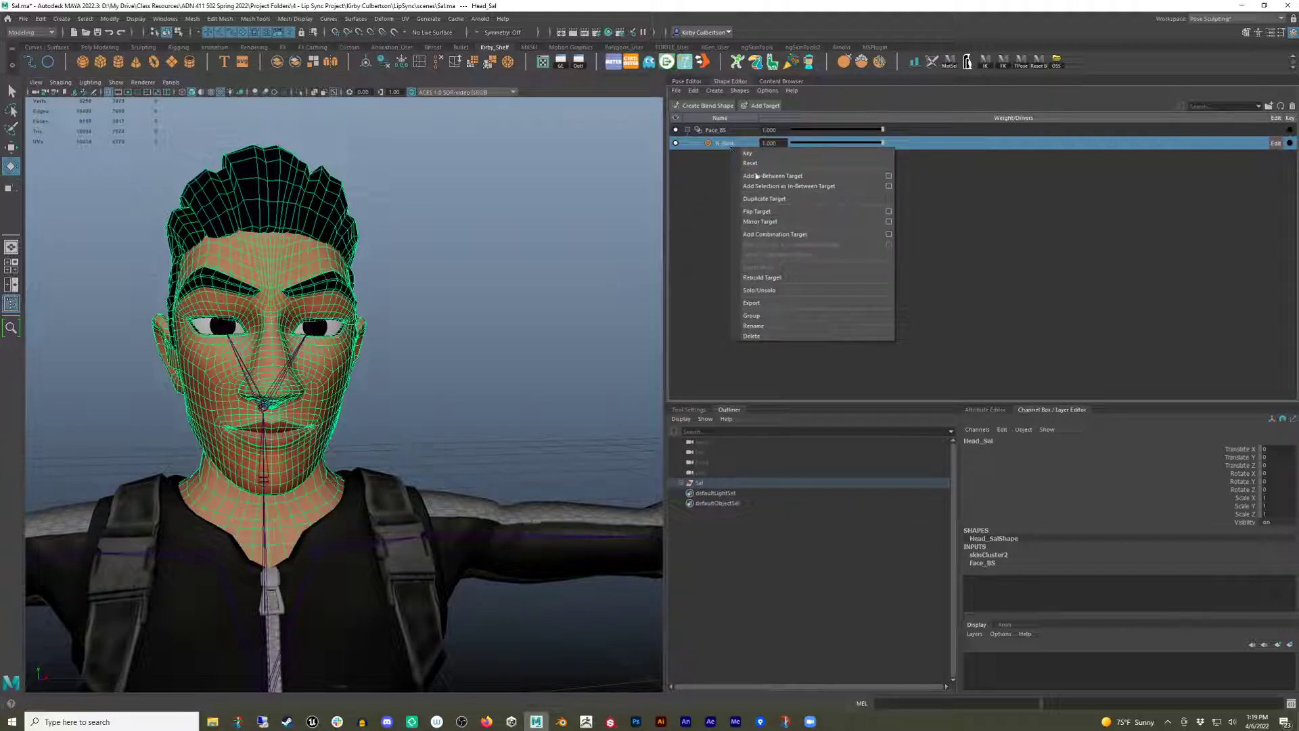
{"action": "left_click", "coordinate": [759, 279]}
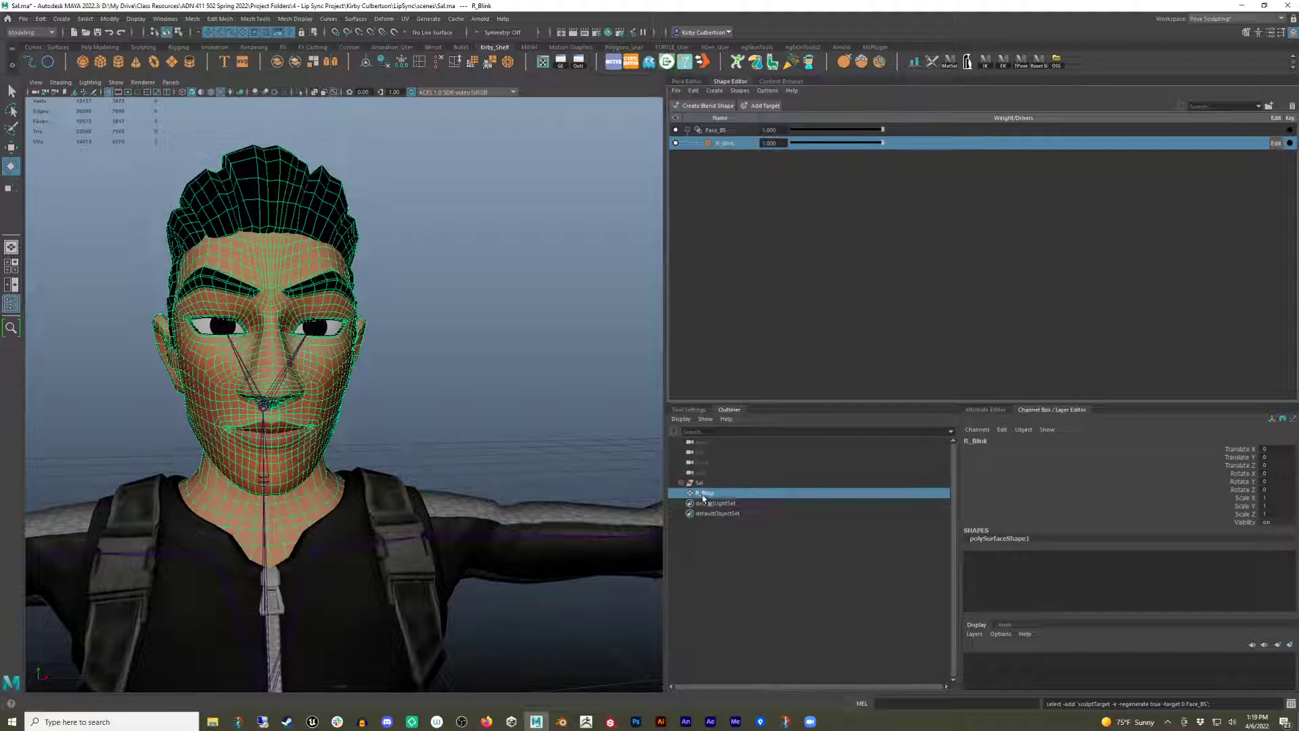
Move the rebuilt R_Blink mesh sideways along X so it sits beside the character.
{"action": "left_click", "coordinate": [1244, 452]}
{"action": "middle_click_drag", "start_coordinate": [533, 356], "coordinate": [699, 348]}
{"action": "mouse_move", "coordinate": [535, 358]}
{"action": "left_mouse_down", "text": "alt"}
{"action": "mouse_move", "coordinate": [522, 368]}
{"action": "mouse_move", "coordinate": [498, 352]}
{"action": "mouse_move", "coordinate": [541, 362]}
{"action": "left_mouse_up", "text": "alt"}
{"action": "left_click", "coordinate": [599, 240]}
{"action": "key", "text": "e"}
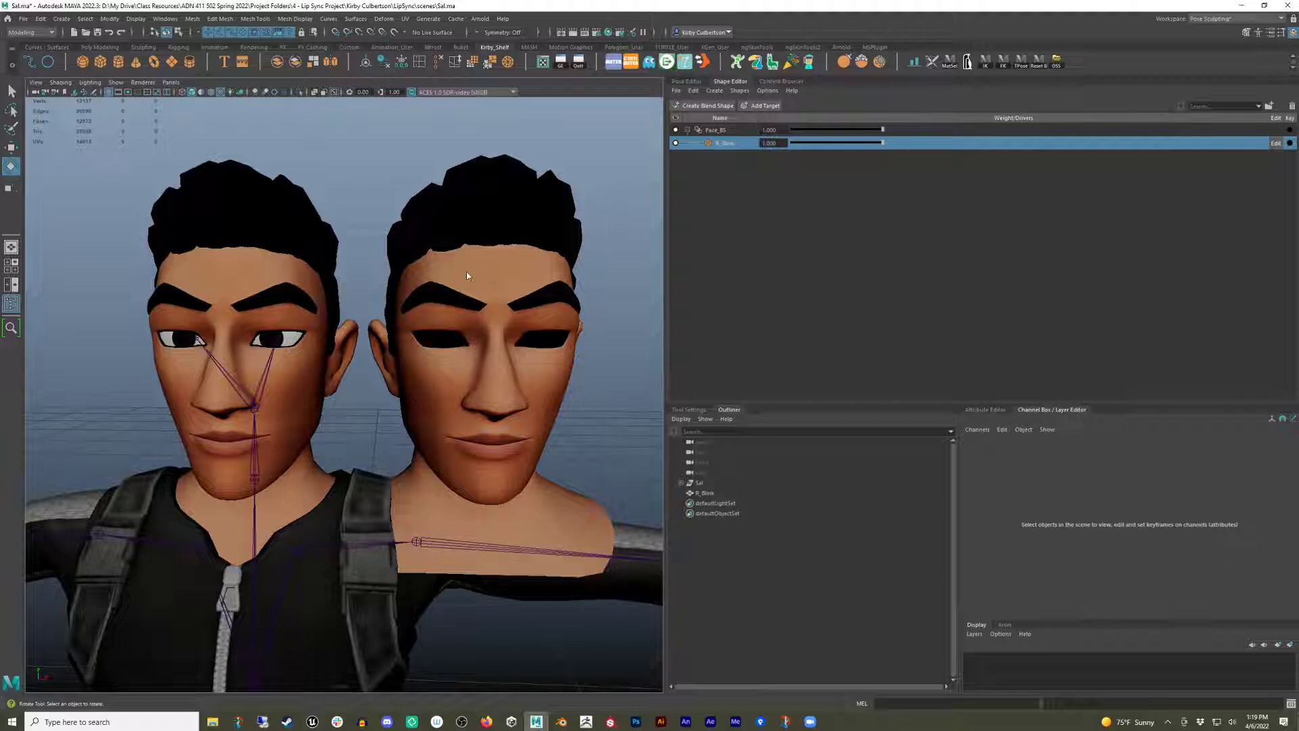
Pull a brow vertex up on the rebuilt mesh to test the blend shape link, and undo the move.
{"action": "right_click_drag", "start_coordinate": [467, 275], "coordinate": [450, 275]}
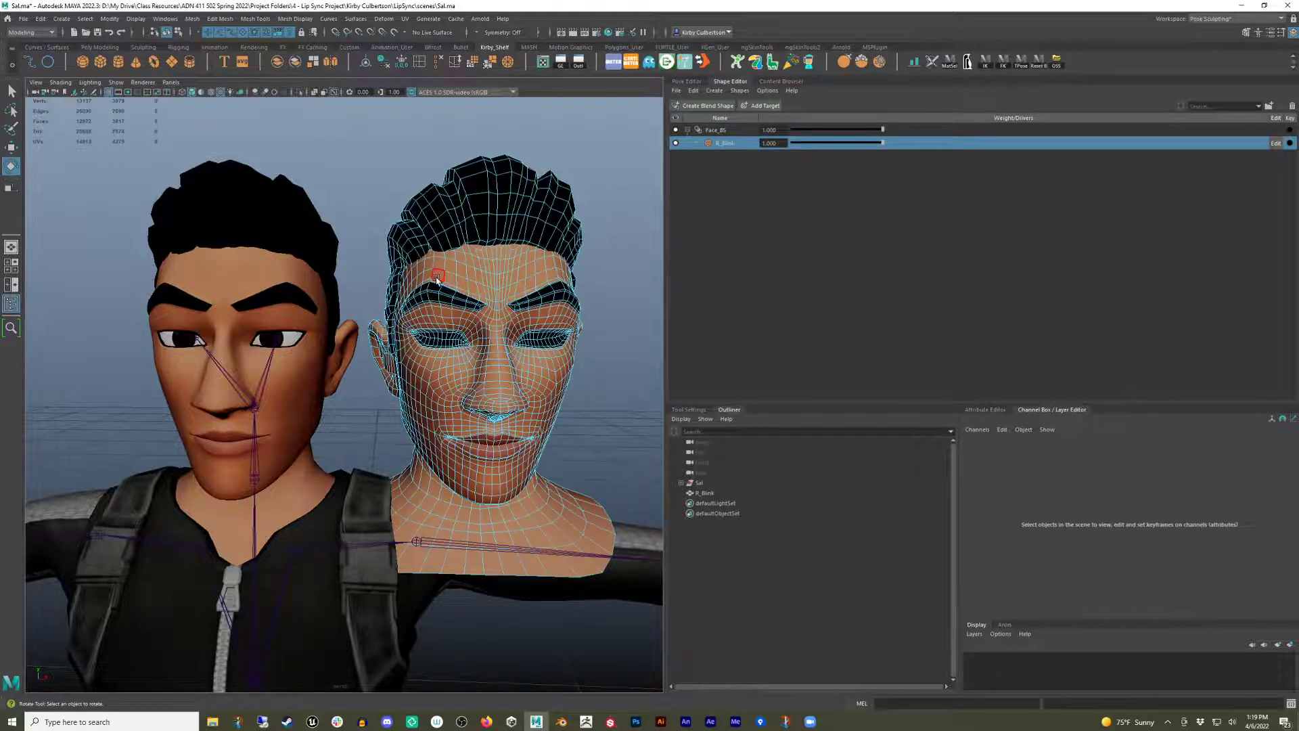
{"action": "left_click", "coordinate": [438, 278]}
{"action": "key", "text": "w"}
{"action": "left_click_drag", "start_coordinate": [471, 243], "coordinate": [416, 213]}
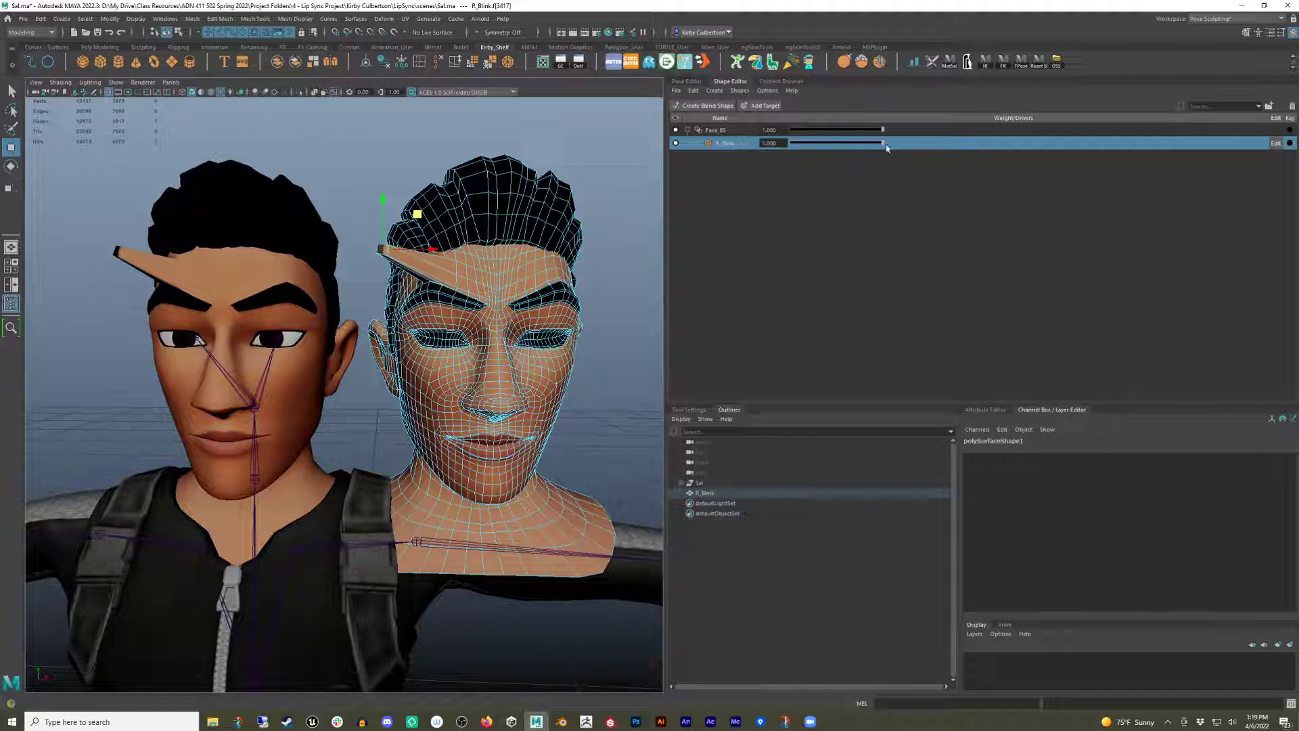
{"action": "left_click_drag", "start_coordinate": [264, 349], "coordinate": [286, 344], "text": "alt"}
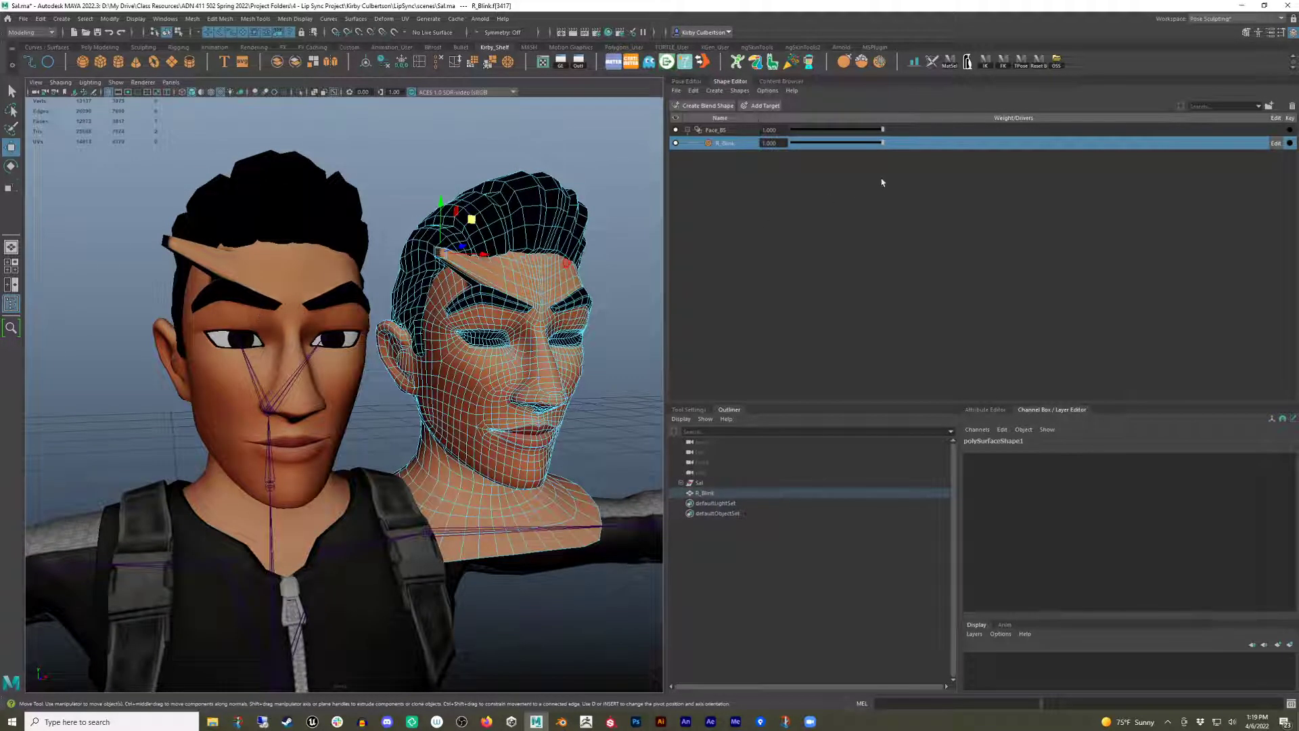
{"action": "left_click_drag", "start_coordinate": [882, 145], "coordinate": [911, 164]}
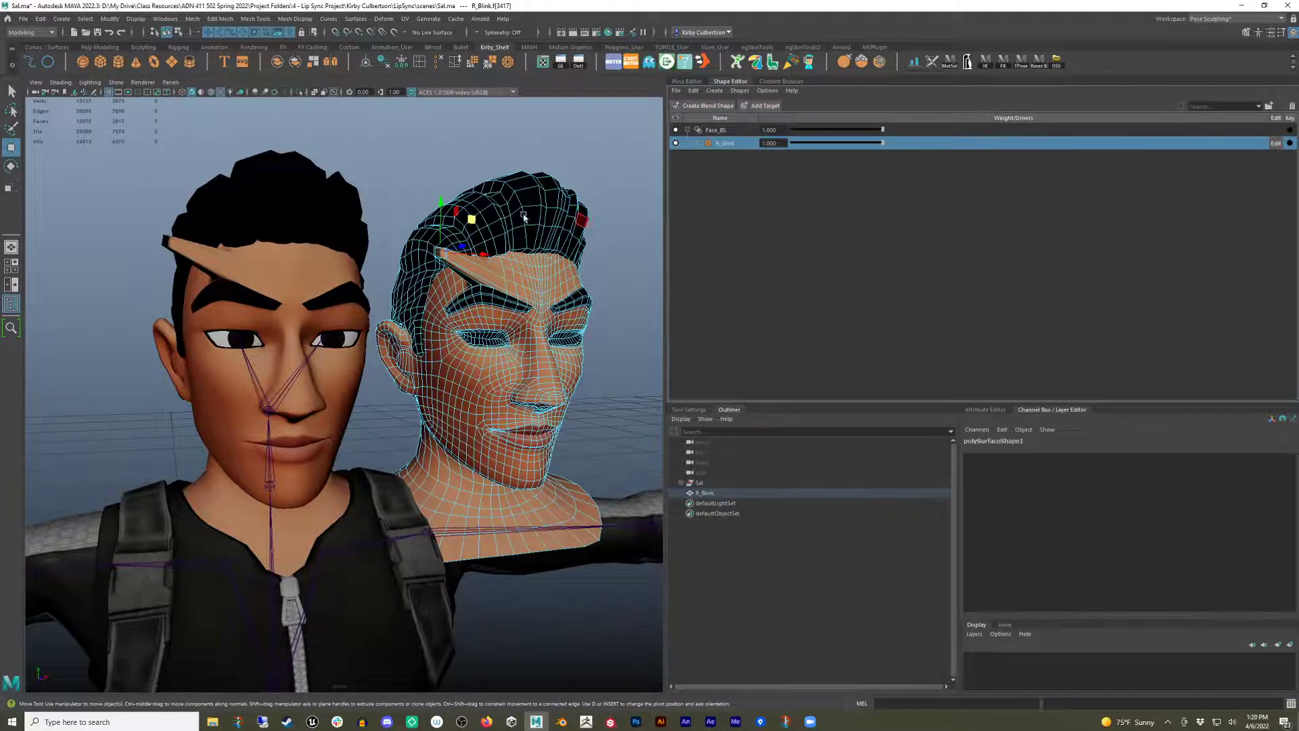
{"action": "left_click_drag", "start_coordinate": [575, 176], "coordinate": [482, 154], "text": "alt"}
{"action": "key", "text": "ctrl+z"}
Select the edge loop around the right eye on the rebuilt mesh and, with soft selection, scale it flat to close the eye.
{"action": "left_click_drag", "start_coordinate": [511, 288], "coordinate": [500, 348], "text": "alt"}
{"action": "middle_click_drag", "start_coordinate": [488, 351], "coordinate": [431, 359], "text": "alt"}
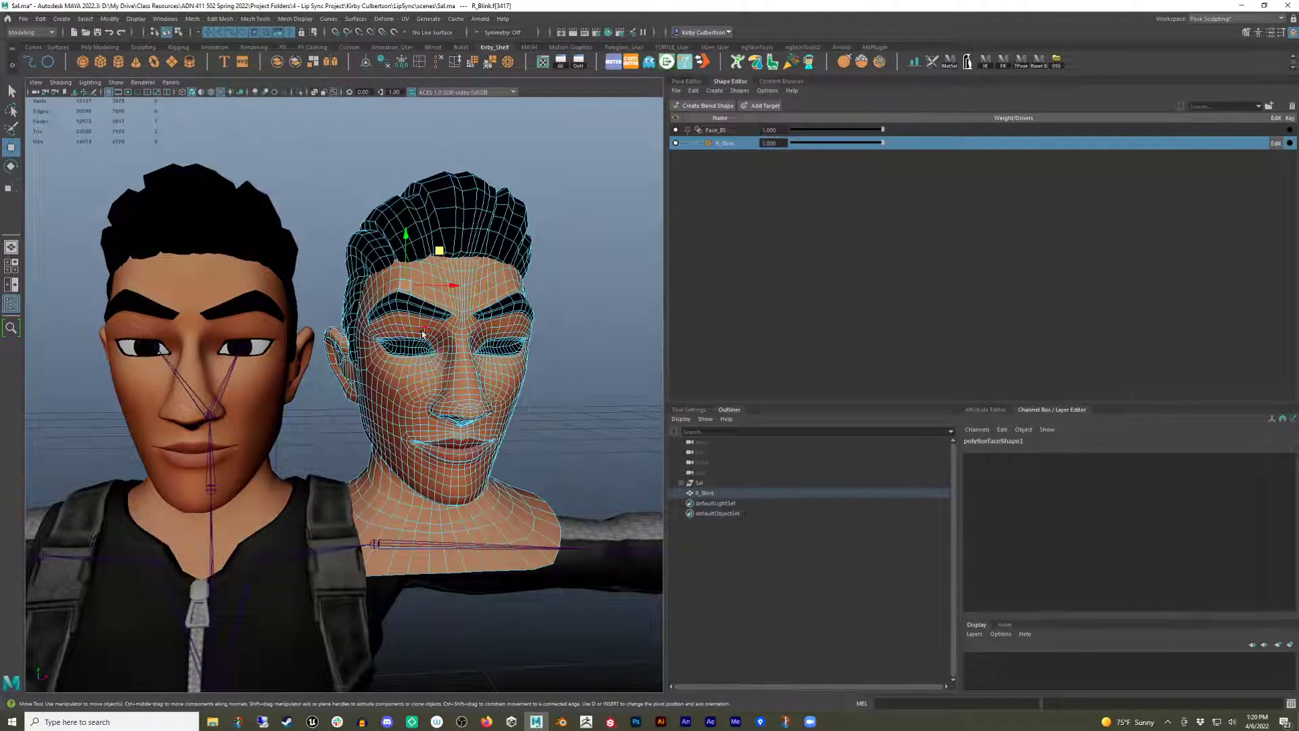
{"action": "middle_click_drag", "start_coordinate": [410, 371], "coordinate": [325, 378], "text": "alt"}
{"action": "right_click_drag", "start_coordinate": [324, 377], "coordinate": [434, 324], "text": "alt"}
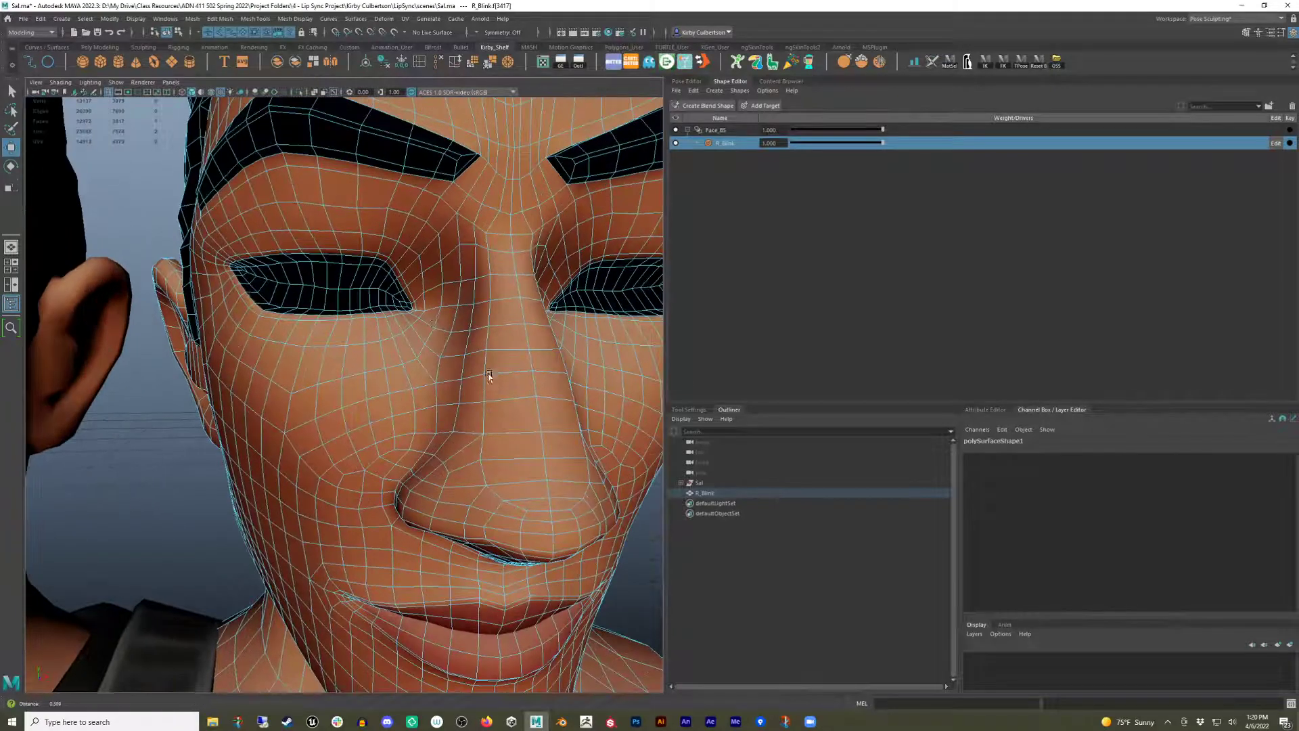
{"action": "right_click", "coordinate": [373, 253]}
{"action": "right_click_drag", "start_coordinate": [374, 254], "coordinate": [373, 226]}
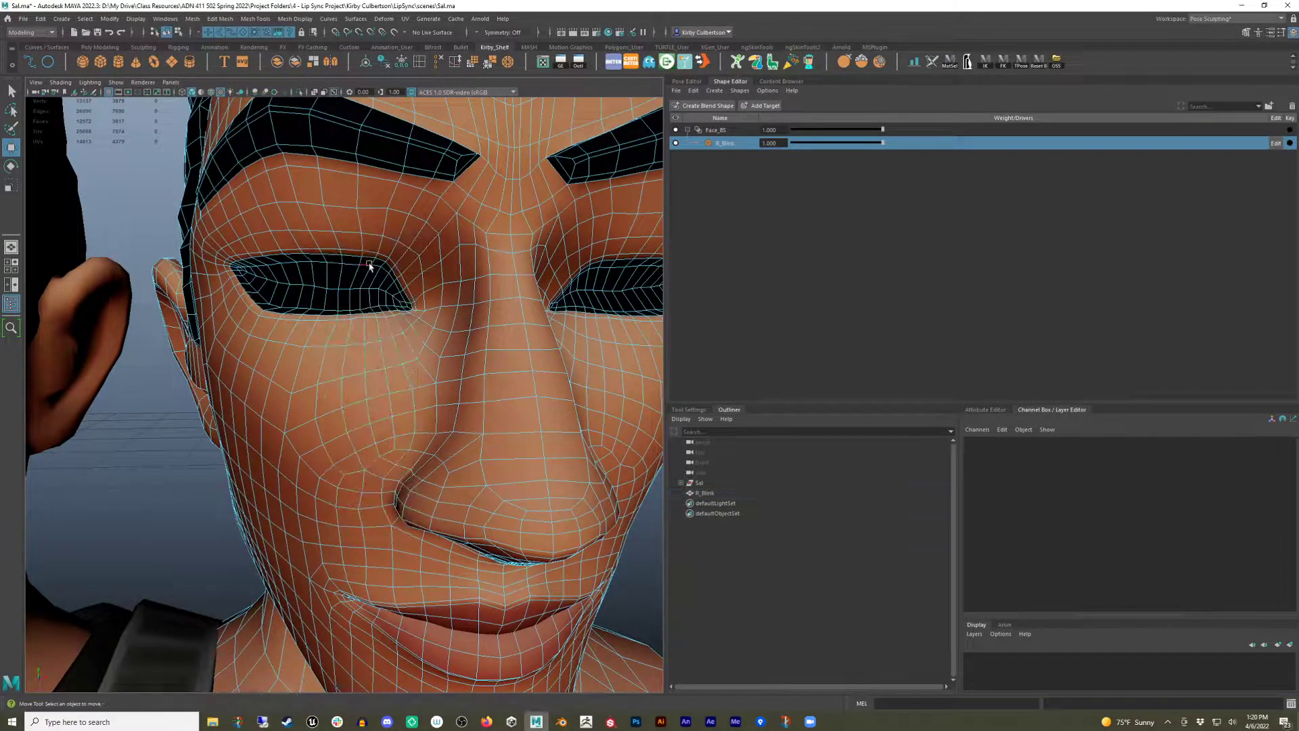
{"action": "double_click", "coordinate": [359, 259]}
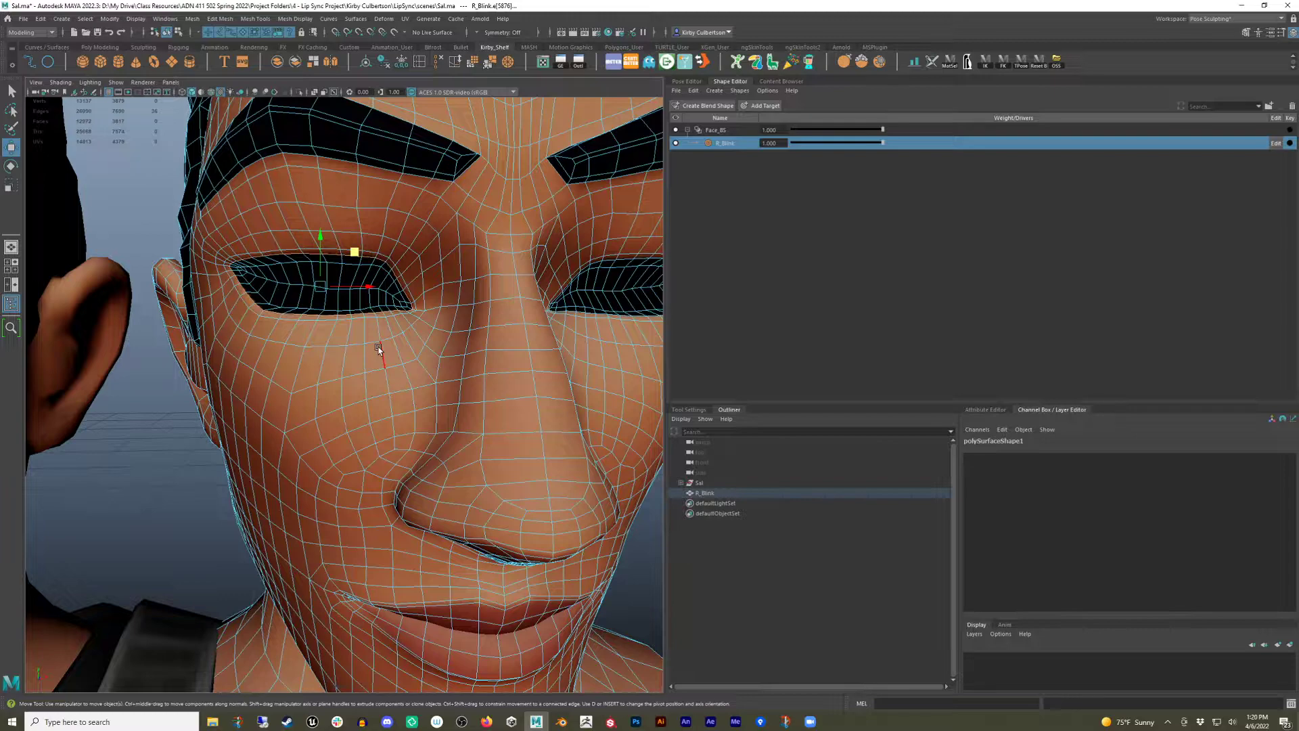
{"action": "left_click_drag", "start_coordinate": [379, 349], "coordinate": [390, 256], "text": "alt"}
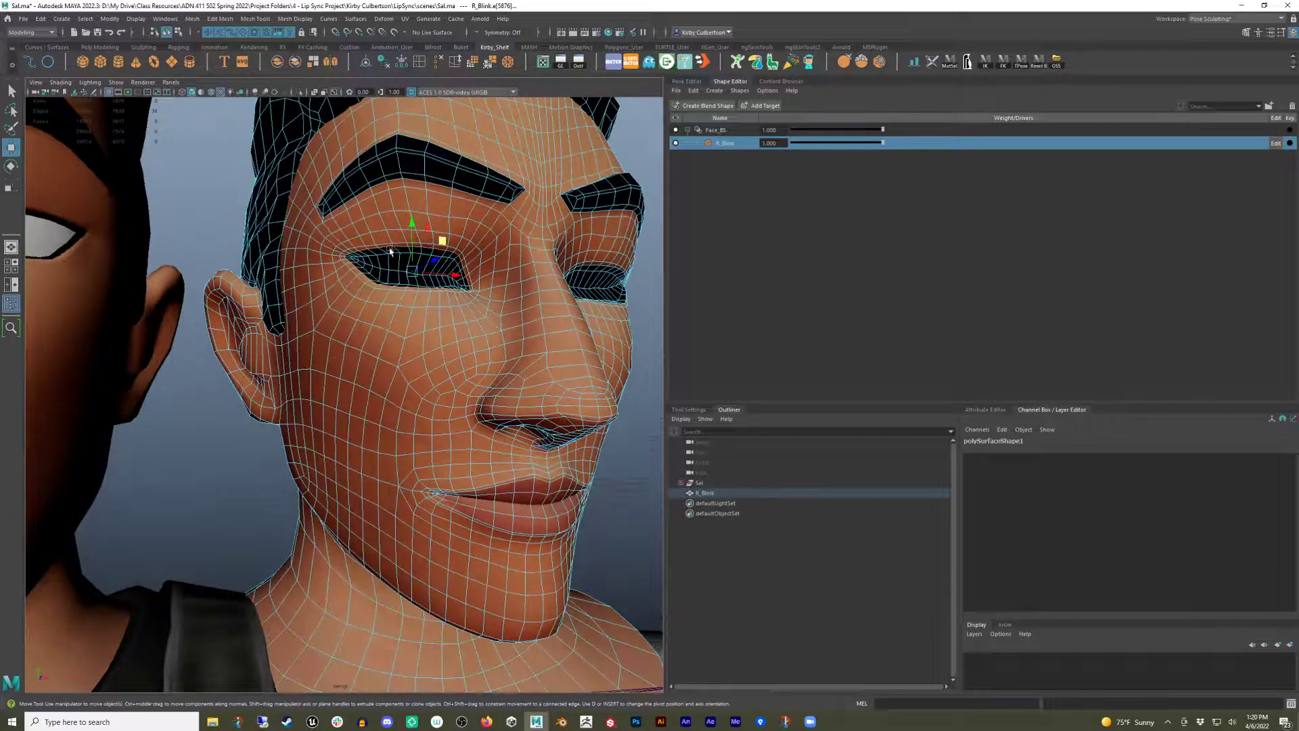
{"action": "left_click_drag", "start_coordinate": [377, 308], "coordinate": [393, 266], "text": "alt"}
{"action": "key", "text": "b"}
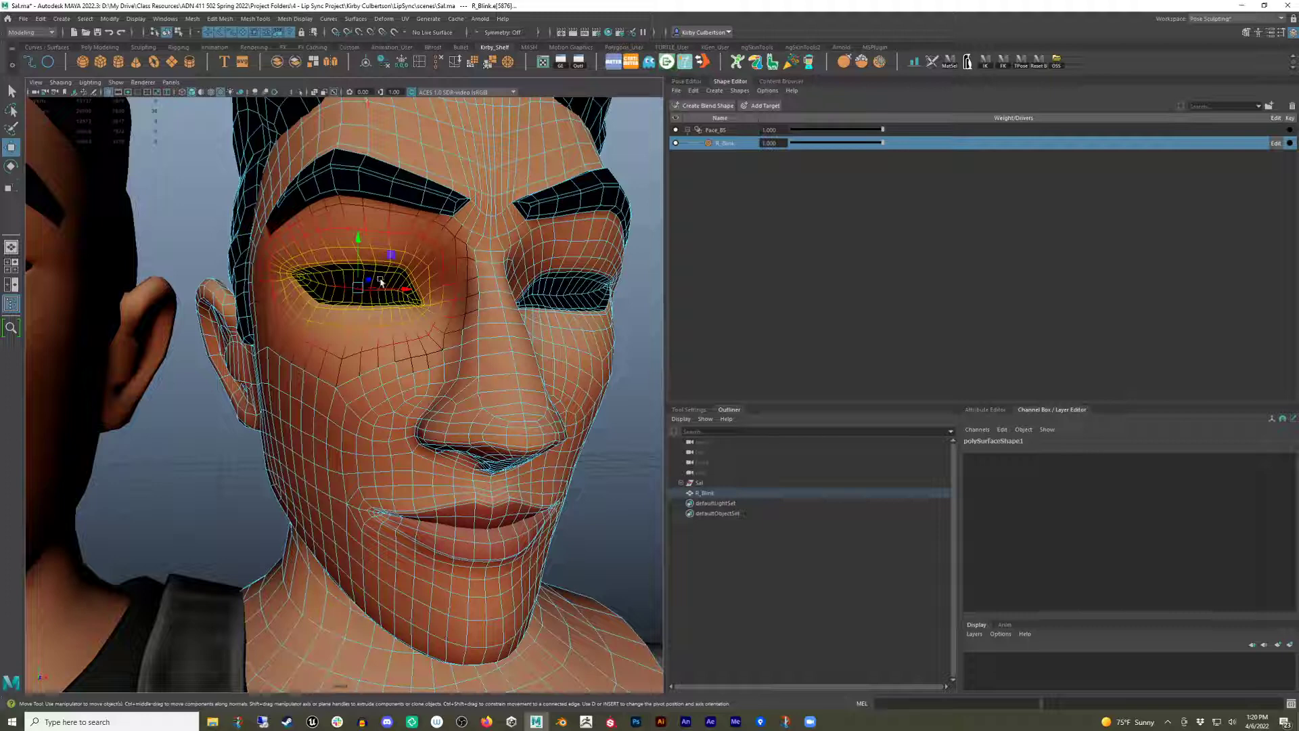
{"action": "key", "text": "r"}
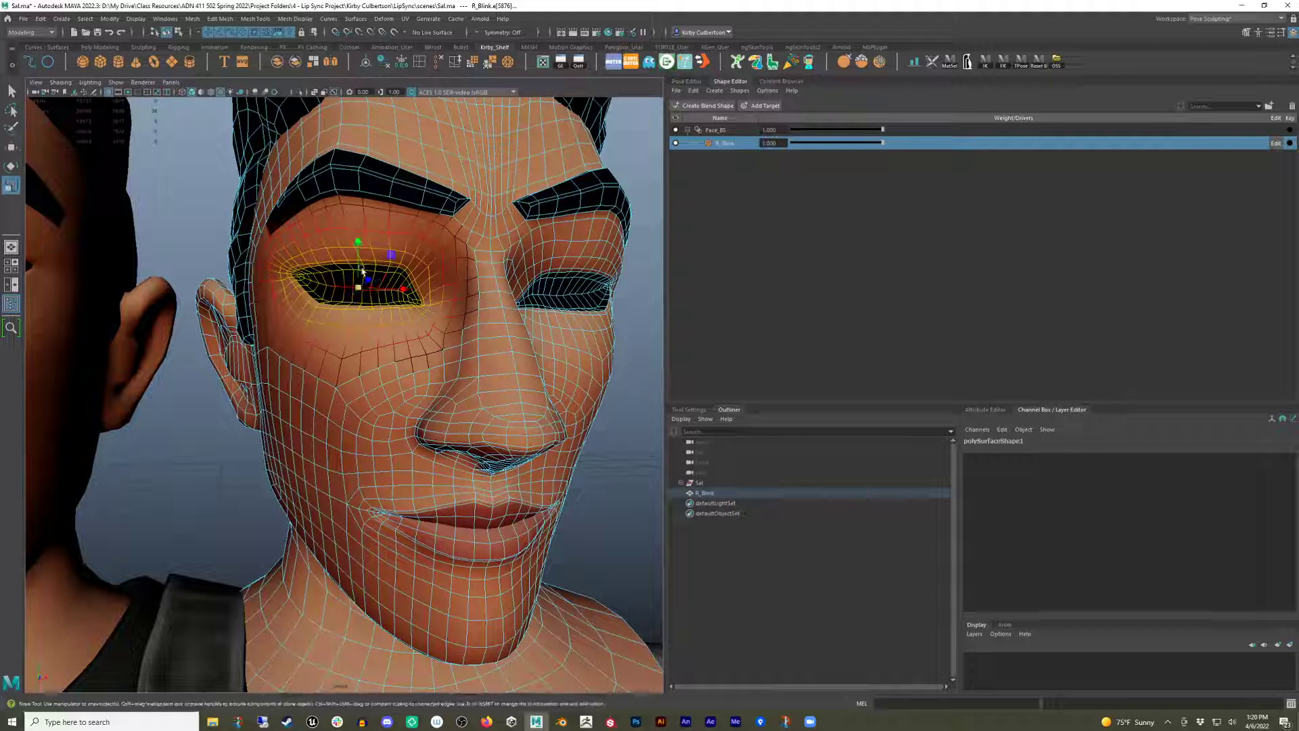
{"action": "left_click_drag", "start_coordinate": [357, 242], "coordinate": [357, 289]}
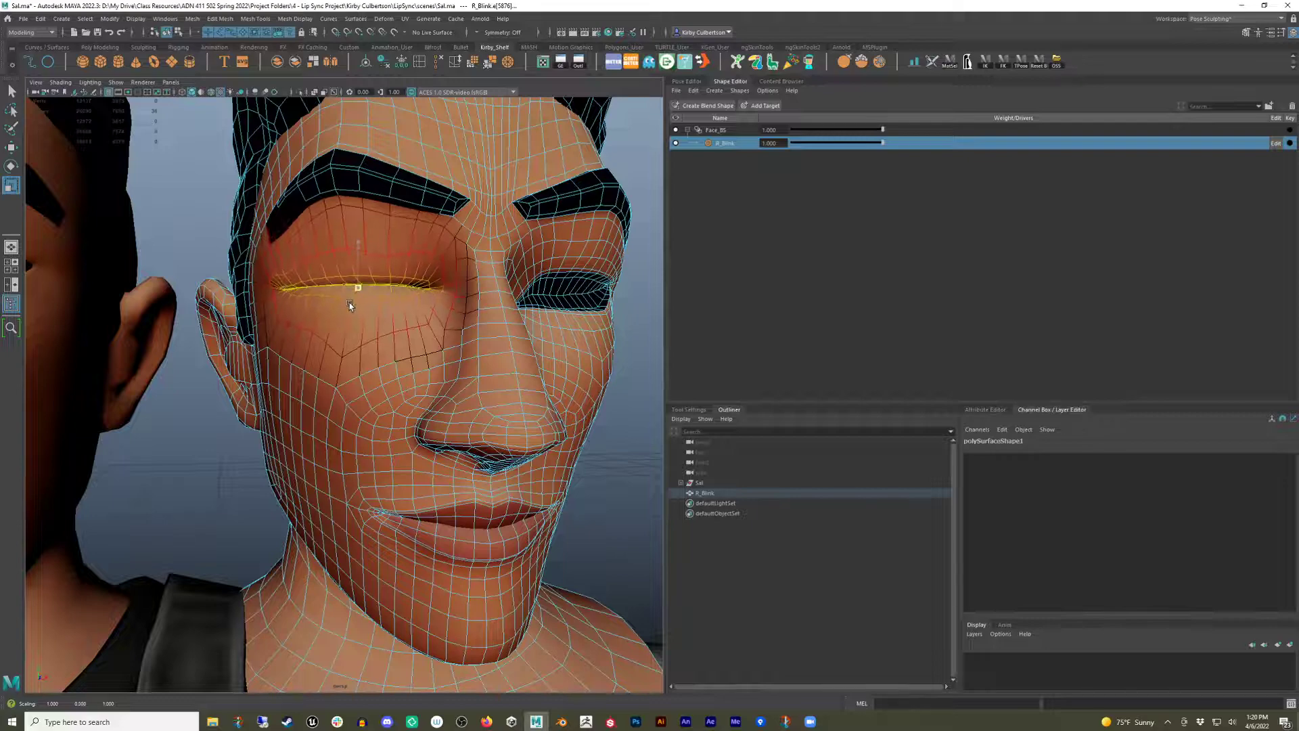
Inspect the closed eye and scrub the R_Blink weight down and back up to 1 to check the blink.
{"action": "middle_click_drag", "start_coordinate": [402, 311], "coordinate": [432, 308], "text": "alt"}
{"action": "left_click_drag", "start_coordinate": [432, 308], "coordinate": [415, 313], "text": "alt"}
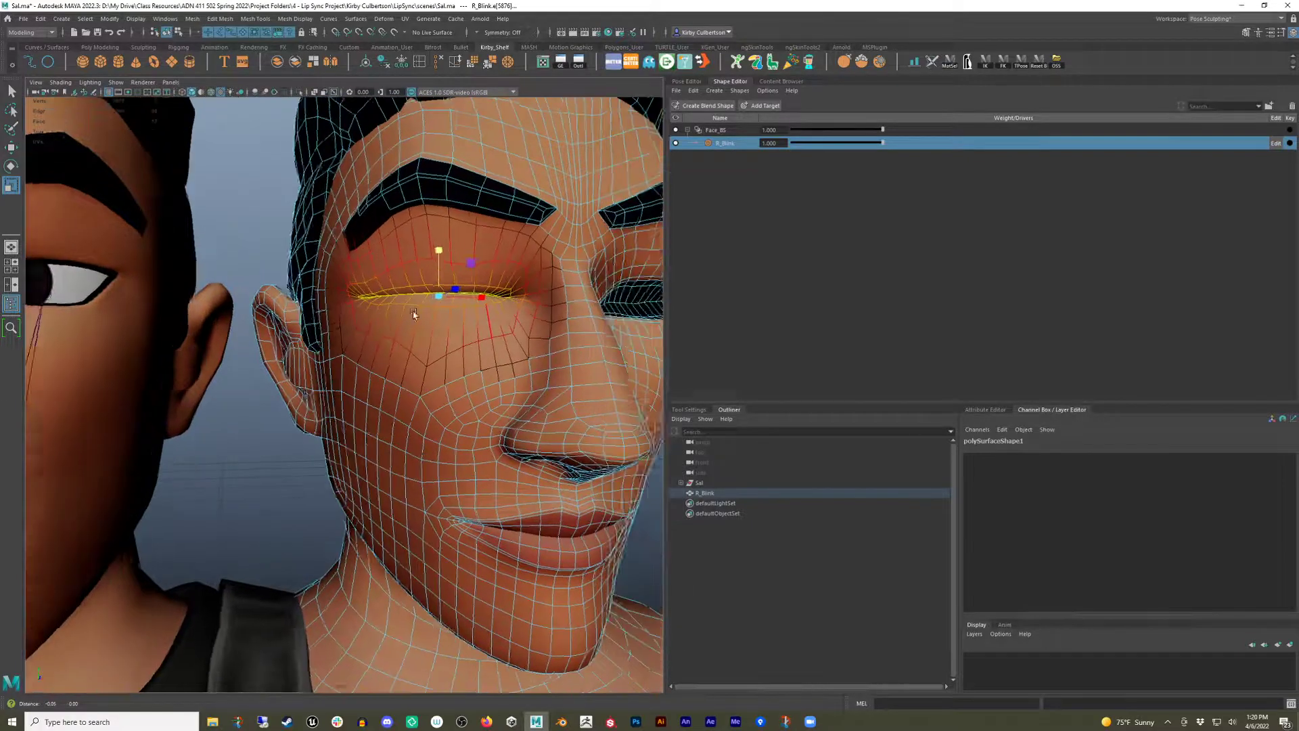
{"action": "right_click_drag", "start_coordinate": [414, 314], "coordinate": [430, 318], "text": "alt"}
{"action": "middle_click_drag", "start_coordinate": [433, 316], "coordinate": [426, 313], "text": "alt"}
{"action": "key", "text": "q"}
{"action": "right_click_drag", "start_coordinate": [437, 287], "coordinate": [395, 284]}
{"action": "left_click_drag", "start_coordinate": [443, 295], "coordinate": [467, 308], "text": "alt"}
{"action": "right_click_drag", "start_coordinate": [478, 308], "coordinate": [494, 329], "text": "alt"}
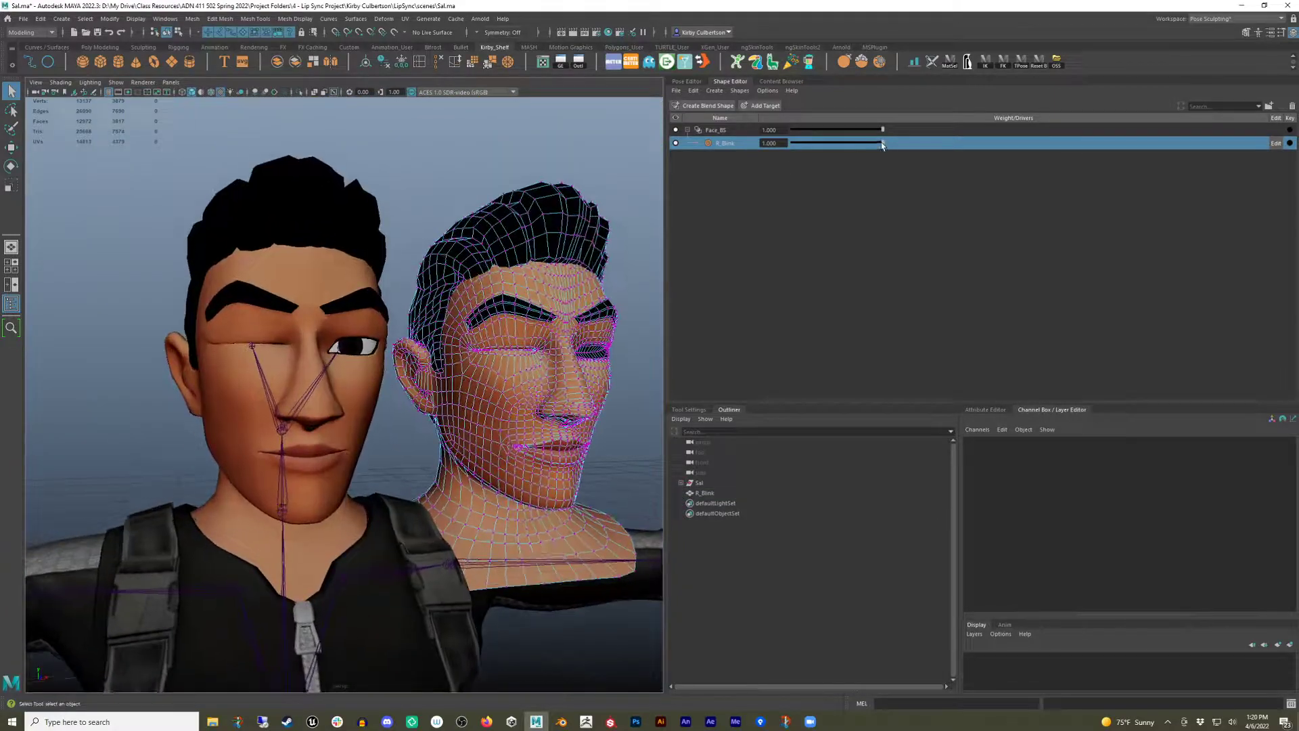
{"action": "left_click_drag", "start_coordinate": [881, 142], "coordinate": [799, 159]}
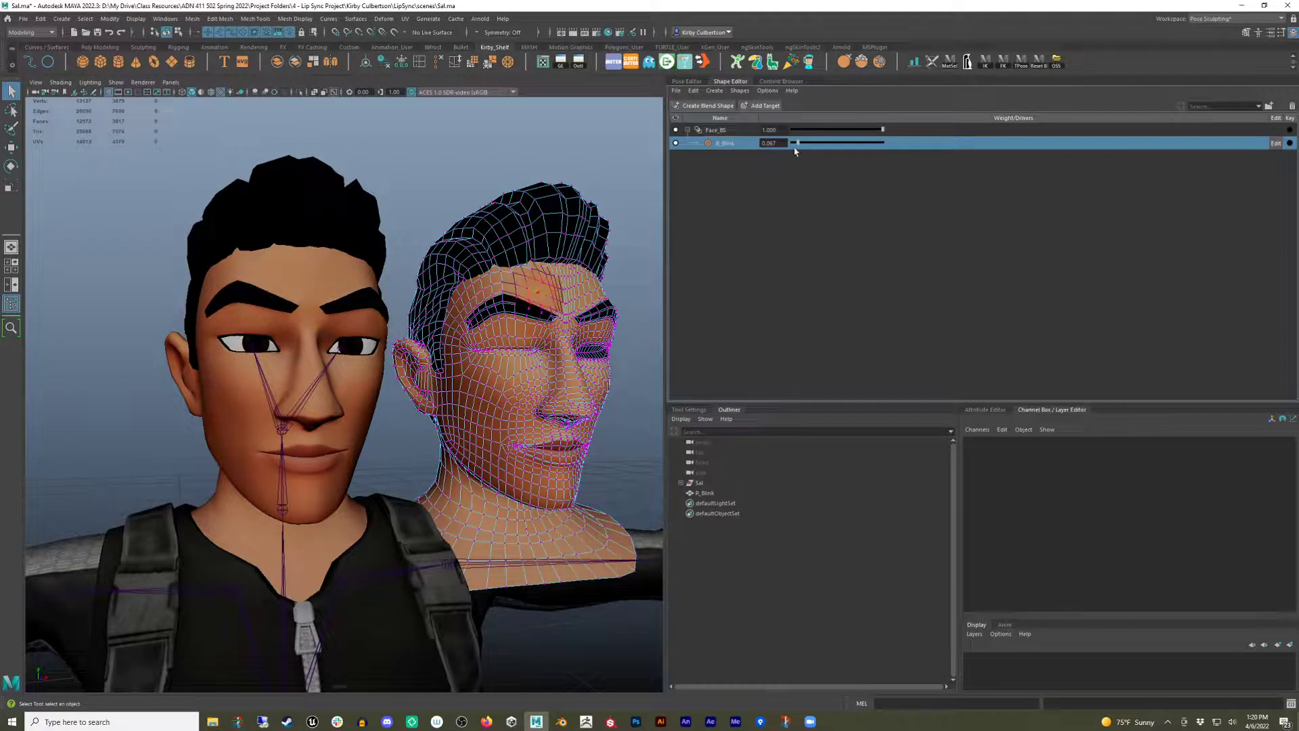
{"action": "left_click_drag", "start_coordinate": [800, 144], "coordinate": [897, 154]}
Refine the closed eyelid by moving the inner eye corner vertex with soft selection on the rebuilt mesh.
{"action": "middle_click_drag", "start_coordinate": [498, 387], "coordinate": [429, 391], "text": "alt"}
{"action": "right_click_drag", "start_coordinate": [429, 391], "coordinate": [484, 386], "text": "alt"}
{"action": "left_click_drag", "start_coordinate": [484, 386], "coordinate": [480, 387], "text": "alt"}
{"action": "right_click_drag", "start_coordinate": [479, 388], "coordinate": [467, 388], "text": "alt"}
{"action": "right_click_drag", "start_coordinate": [486, 273], "coordinate": [449, 271]}
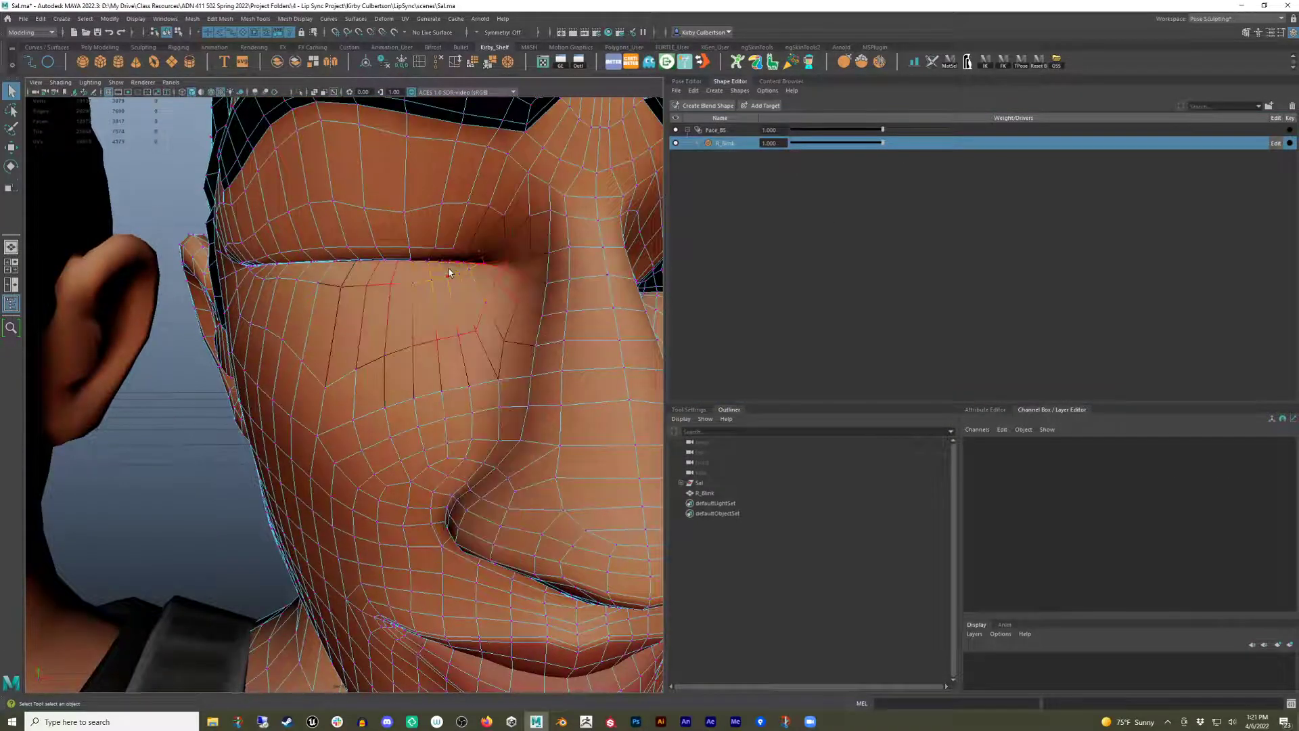
{"action": "left_click_drag", "start_coordinate": [470, 251], "coordinate": [464, 276], "text": "alt"}
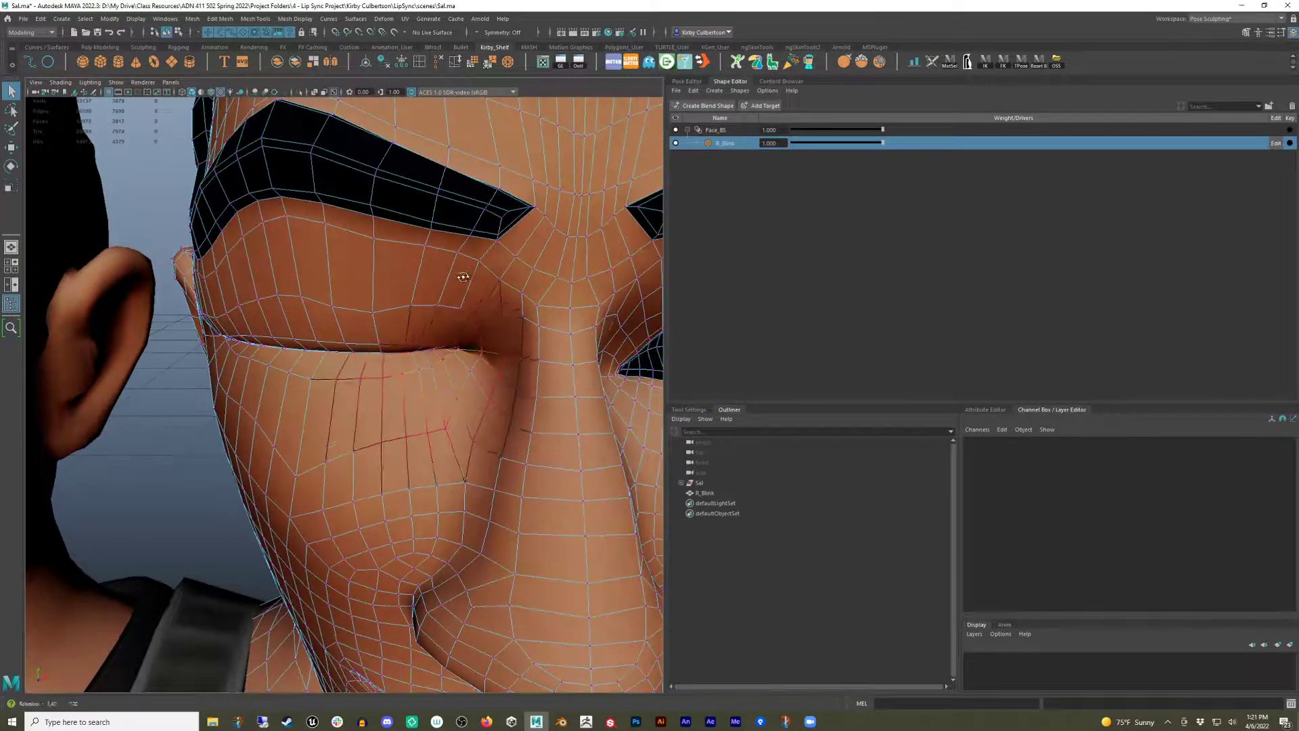
{"action": "left_click", "coordinate": [456, 352]}
{"action": "left_click_drag", "start_coordinate": [453, 389], "coordinate": [455, 379], "text": "alt"}
{"action": "key", "text": "w"}
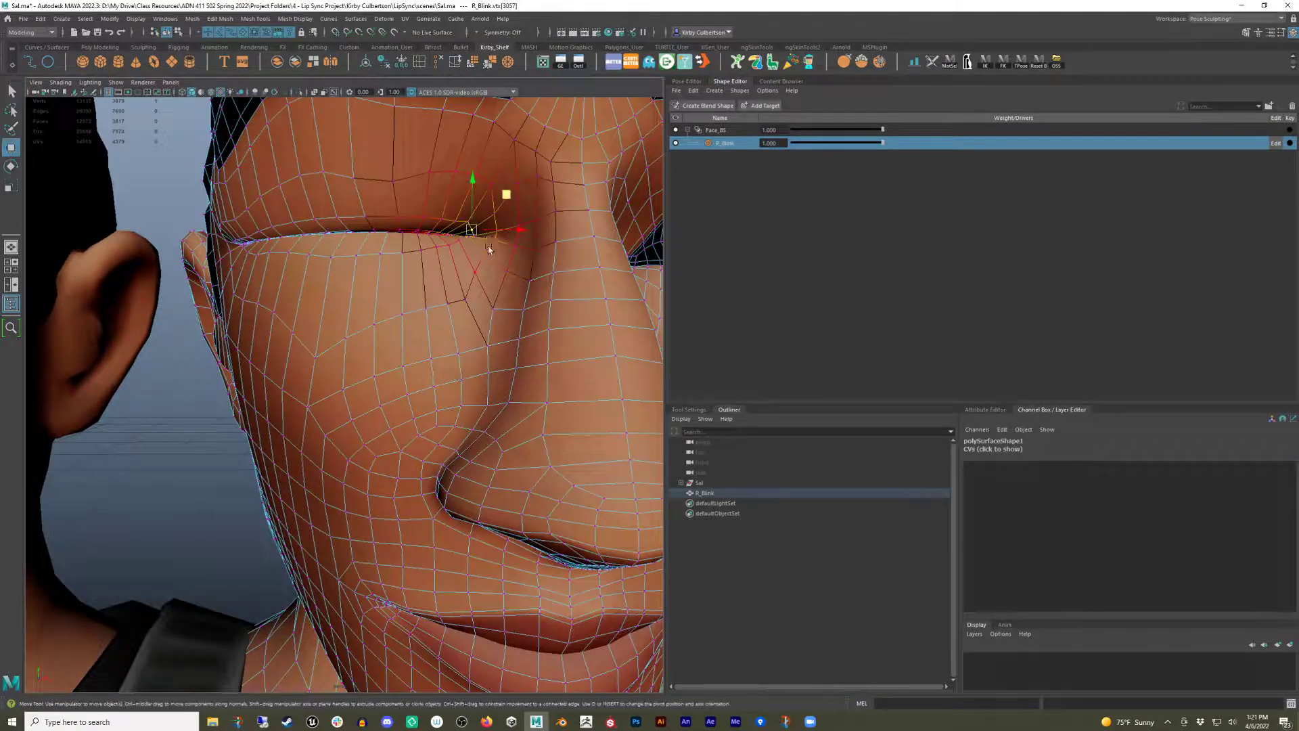
{"action": "key", "text": "q"}
{"action": "left_click_drag", "start_coordinate": [489, 250], "coordinate": [454, 272], "text": "alt"}
{"action": "left_click", "coordinate": [447, 338]}
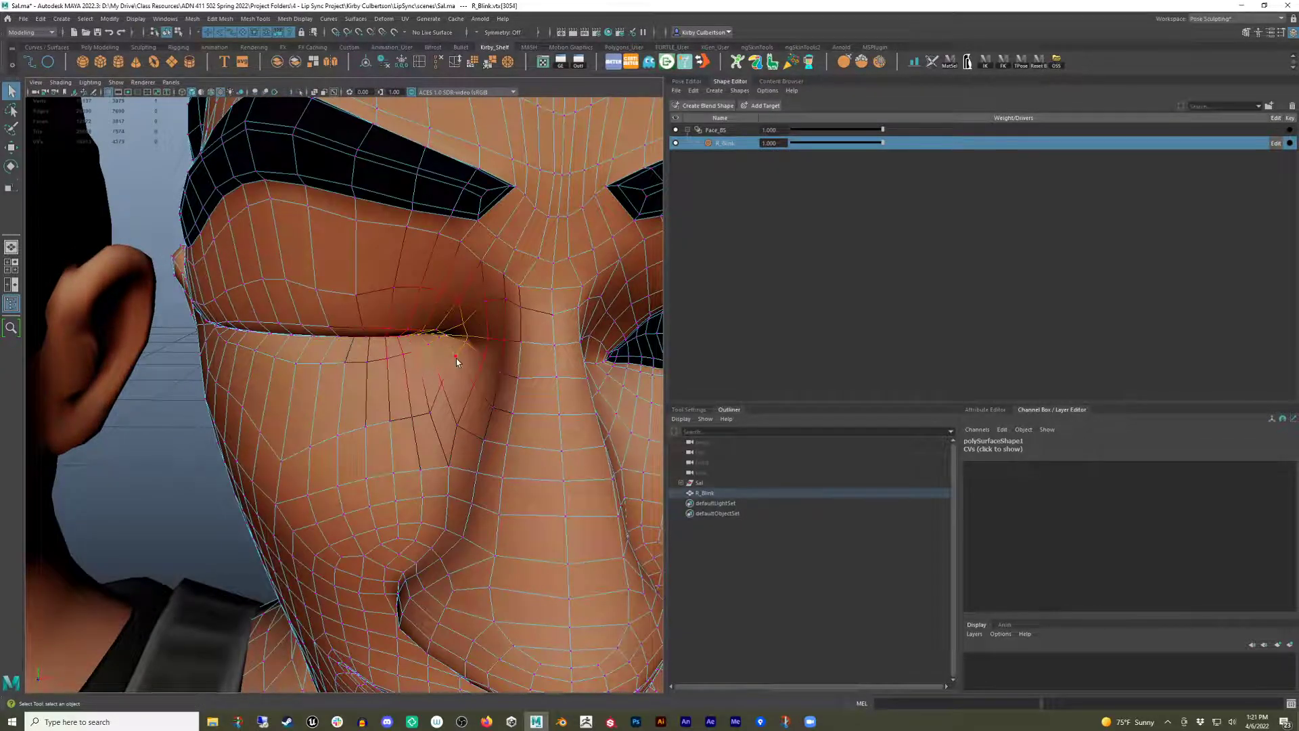
{"action": "left_click_drag", "start_coordinate": [456, 355], "coordinate": [455, 302], "text": "alt"}
{"action": "key", "text": "w"}
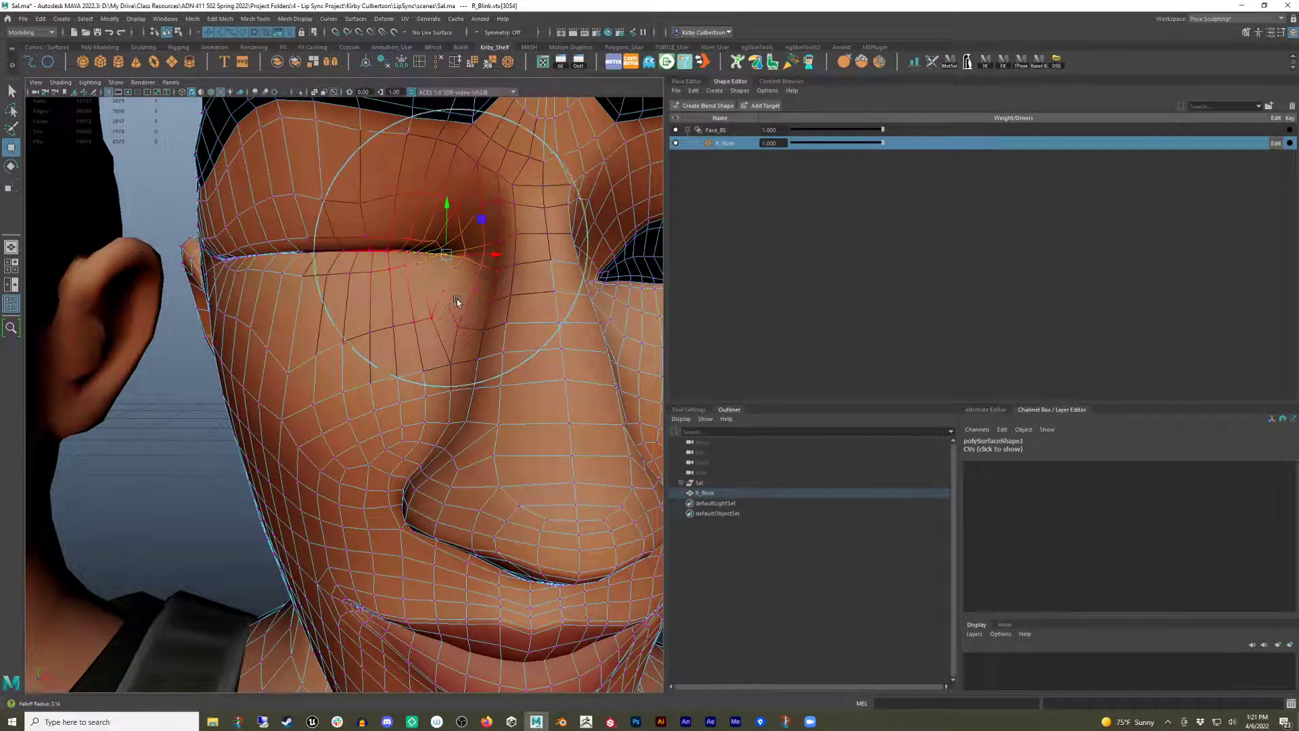
{"action": "left_click_drag", "start_coordinate": [449, 228], "coordinate": [447, 226]}
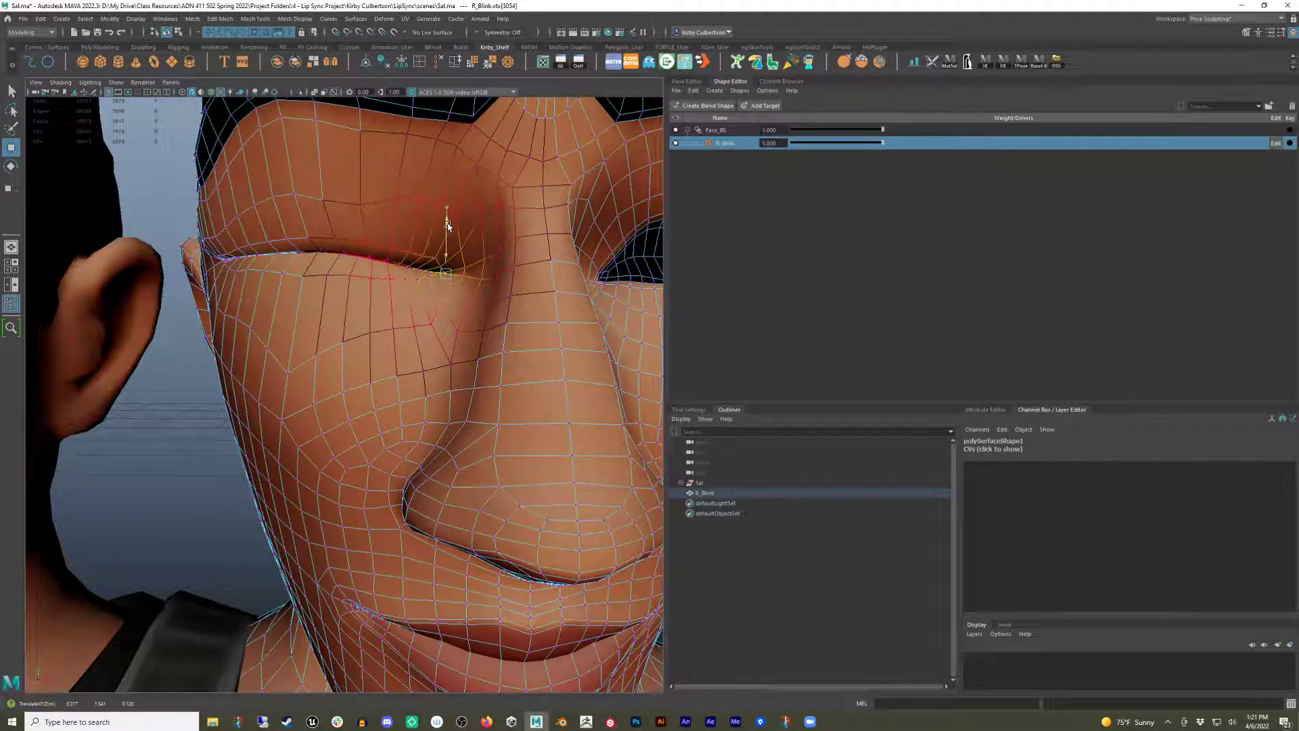
{"action": "right_click_drag", "start_coordinate": [448, 225], "coordinate": [379, 237], "text": "alt"}
{"action": "left_click_drag", "start_coordinate": [379, 236], "coordinate": [450, 260], "text": "alt"}
{"action": "middle_click_drag", "start_coordinate": [450, 261], "coordinate": [530, 269], "text": "alt"}
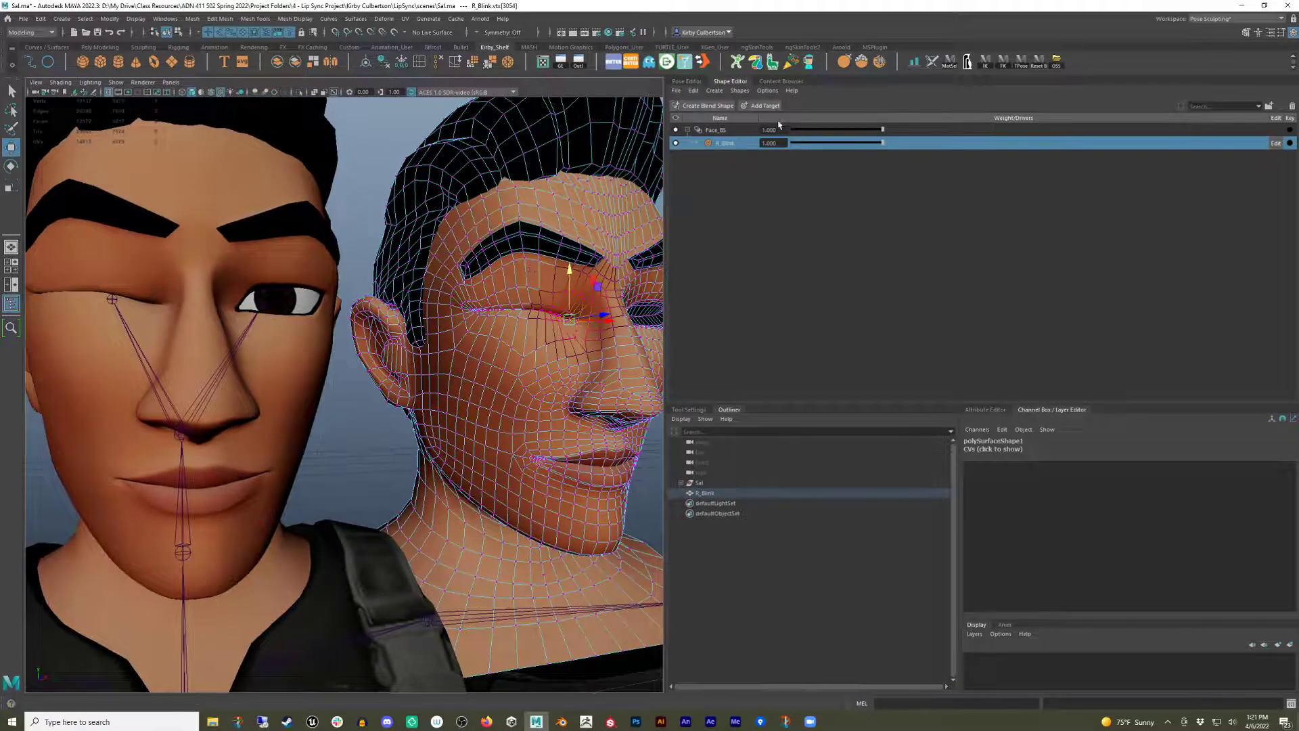
Set the R_Blink weight to 0 and nudge the outer eye corner vertex of the eyelid on the rebuilt mesh.
{"action": "left_click_drag", "start_coordinate": [873, 143], "coordinate": [742, 169]}
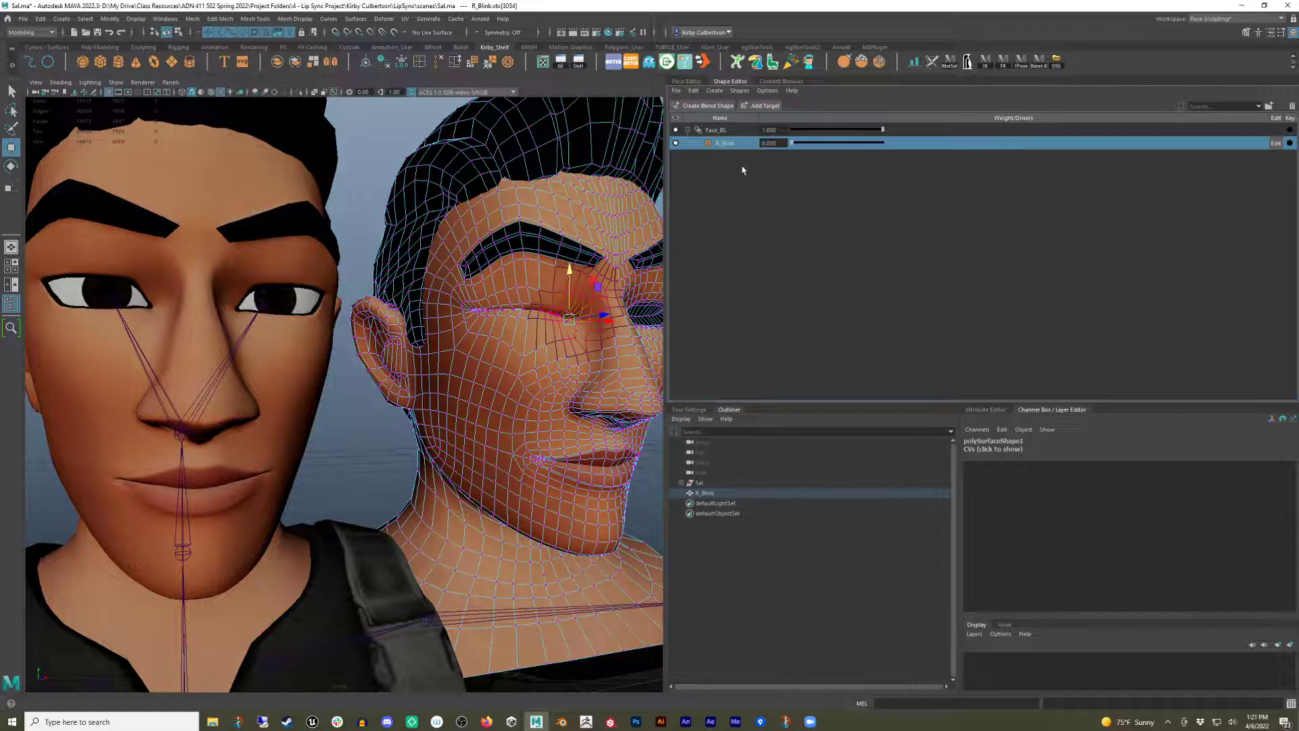
{"action": "middle_click_drag", "start_coordinate": [366, 277], "coordinate": [376, 278], "text": "alt"}
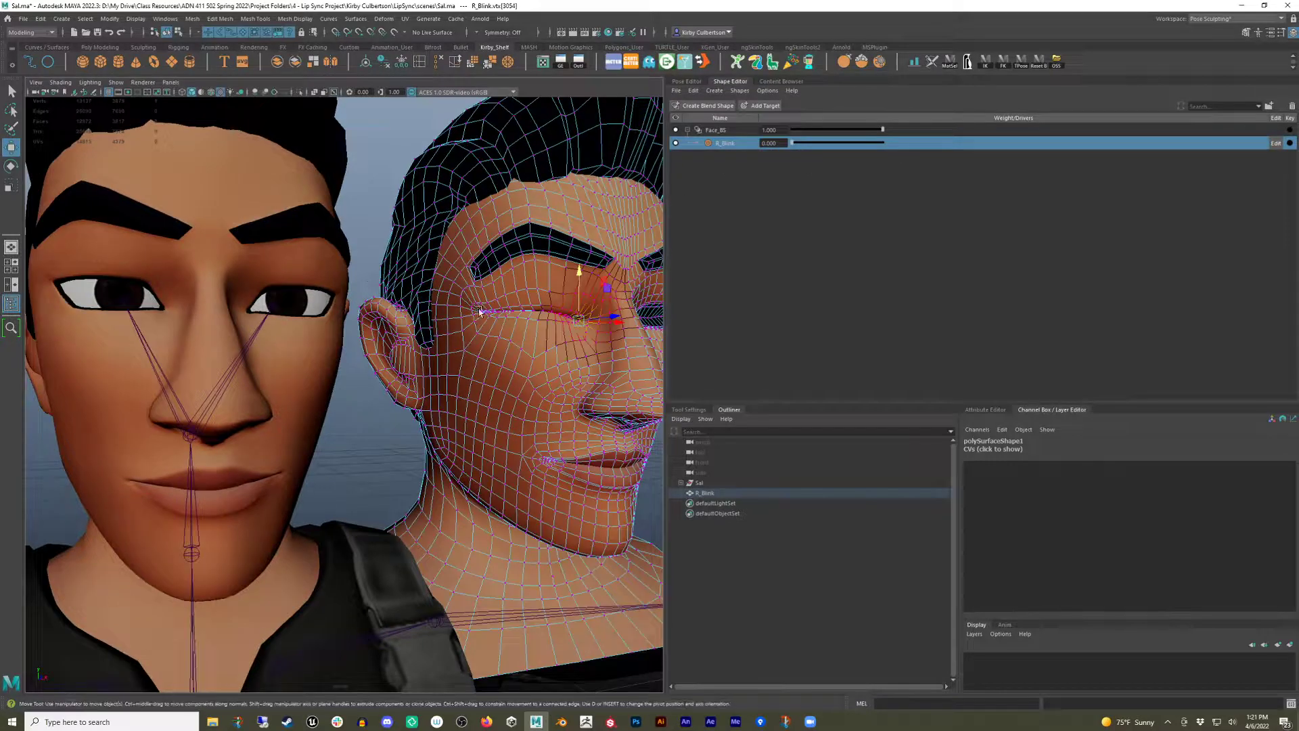
{"action": "left_click", "coordinate": [479, 311]}
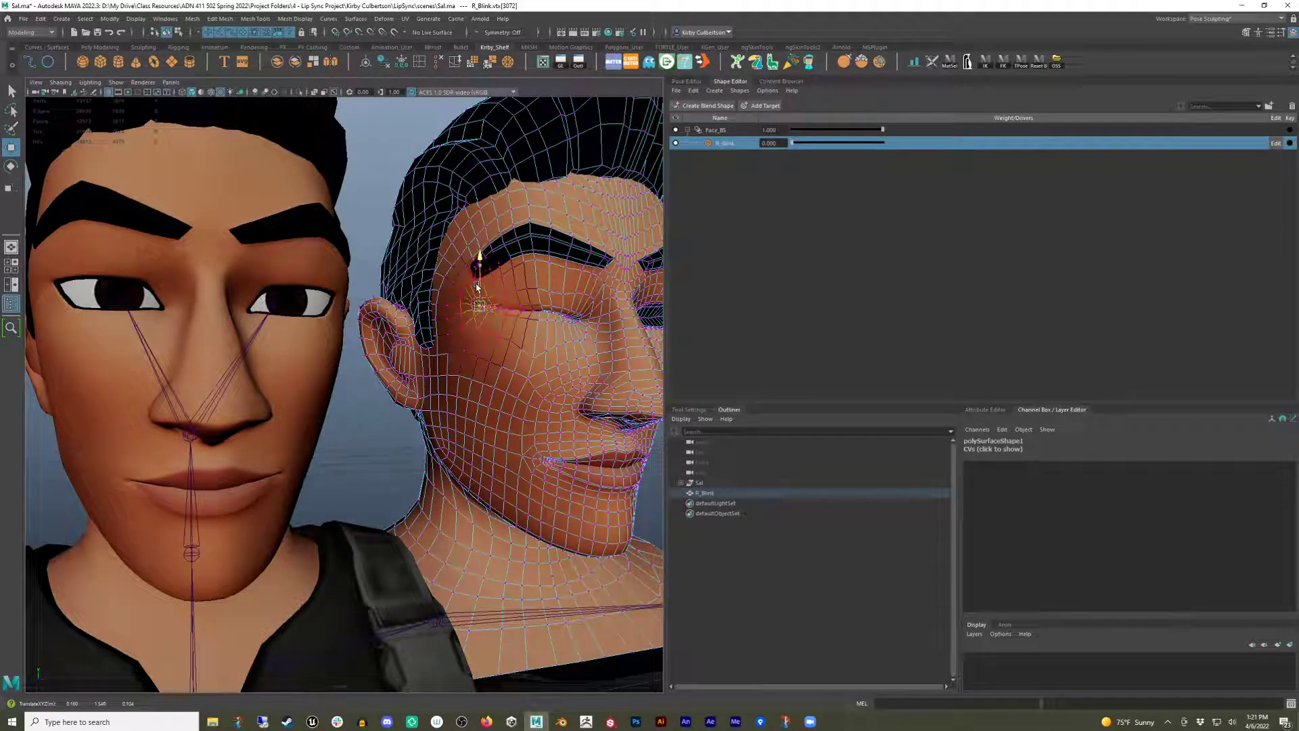
{"action": "left_click_drag", "start_coordinate": [477, 287], "coordinate": [477, 285]}
{"action": "left_click_drag", "start_coordinate": [792, 144], "coordinate": [701, 230]}
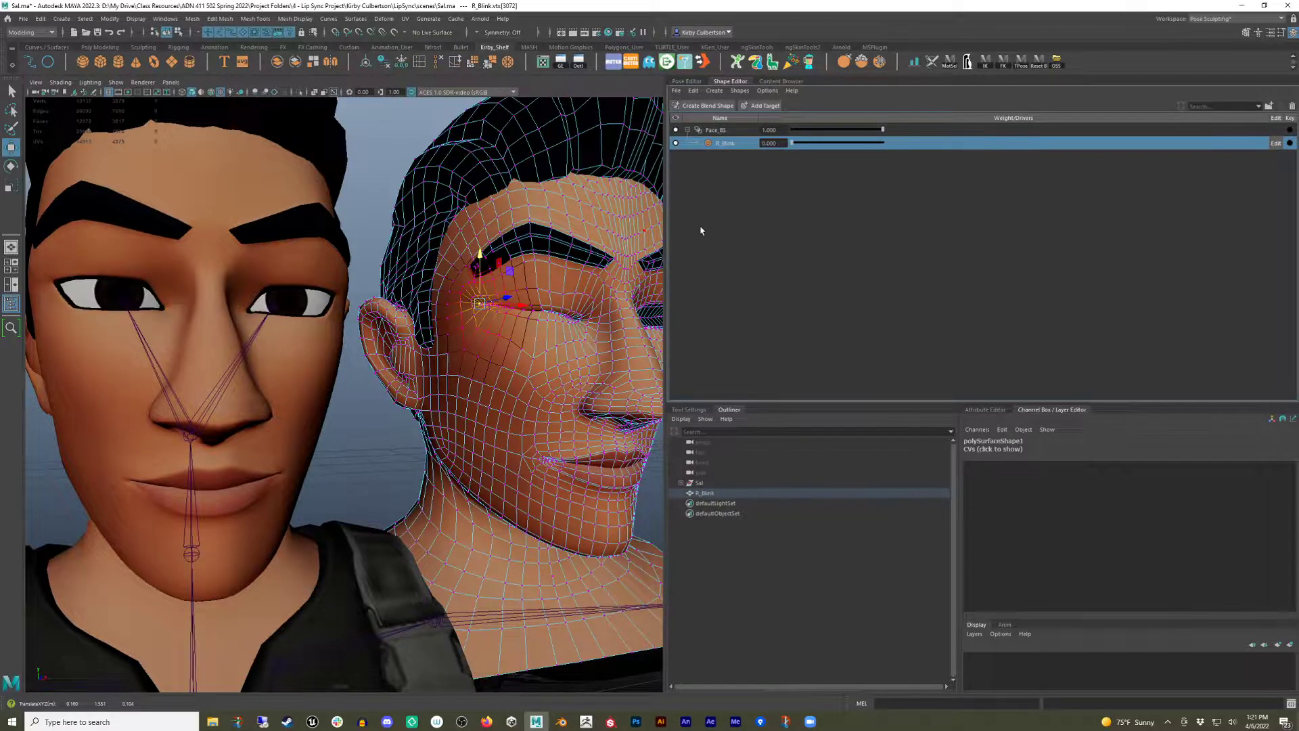
Leave component editing and select the rebuilt R_Blink mesh as a whole object.
{"action": "scroll", "coordinate": [487, 284], "scroll_direction": "down", "scroll_amount": 5}
{"action": "key", "text": "q"}
{"action": "right_click_drag", "start_coordinate": [446, 276], "coordinate": [496, 266]}
{"action": "left_click", "coordinate": [563, 287]}
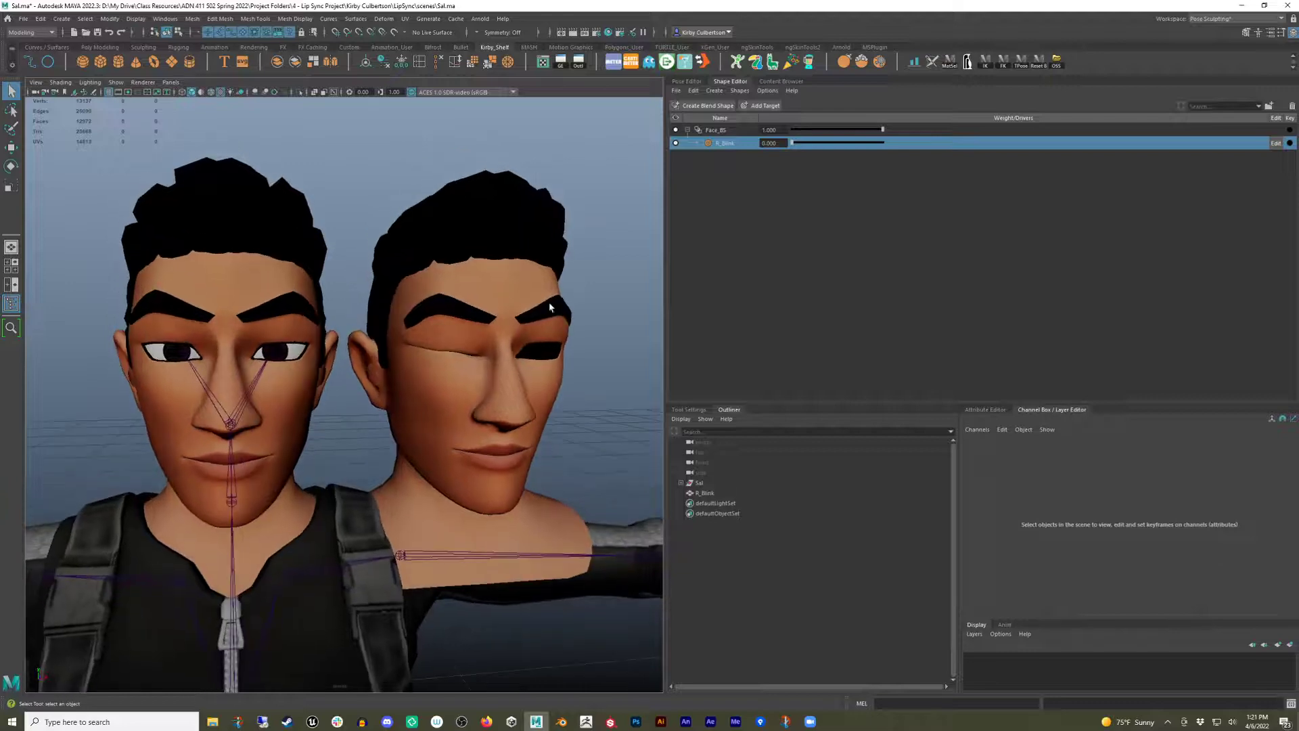
{"action": "left_click", "coordinate": [487, 330]}
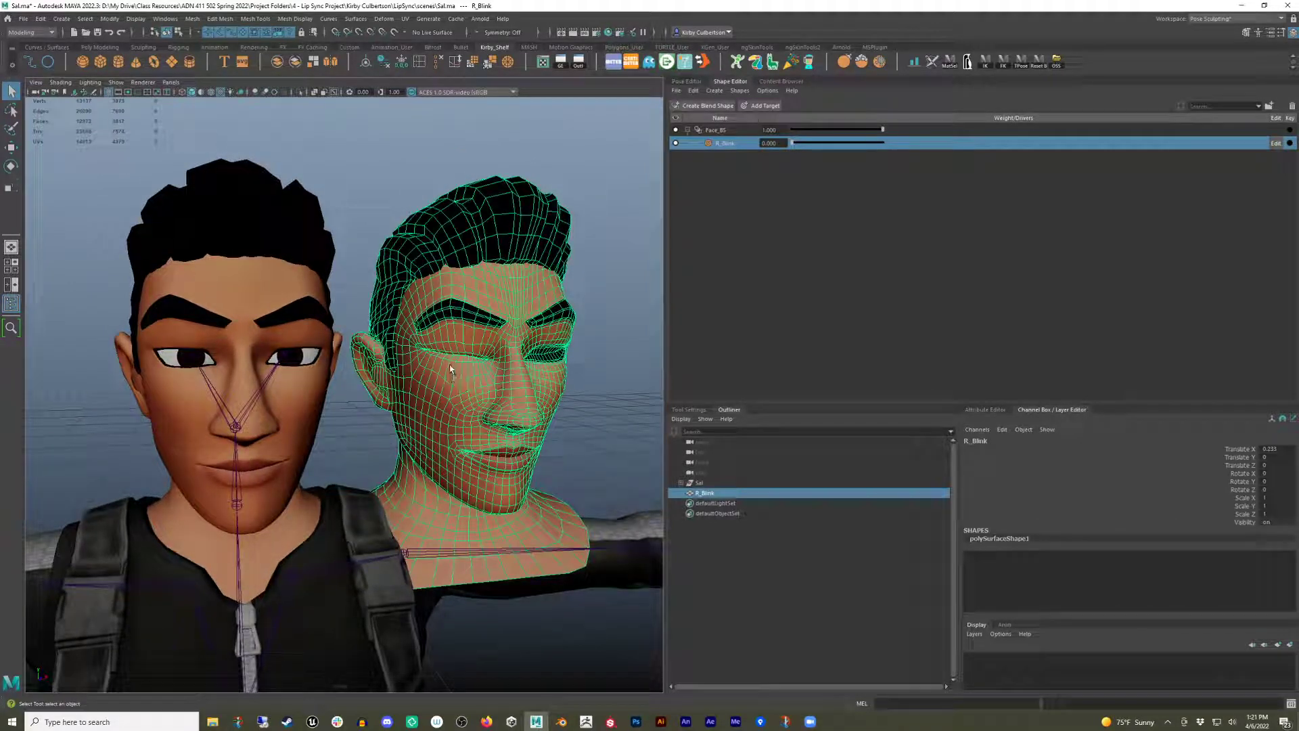
{"action": "middle_click_drag", "start_coordinate": [446, 340], "coordinate": [384, 305], "text": "alt"}
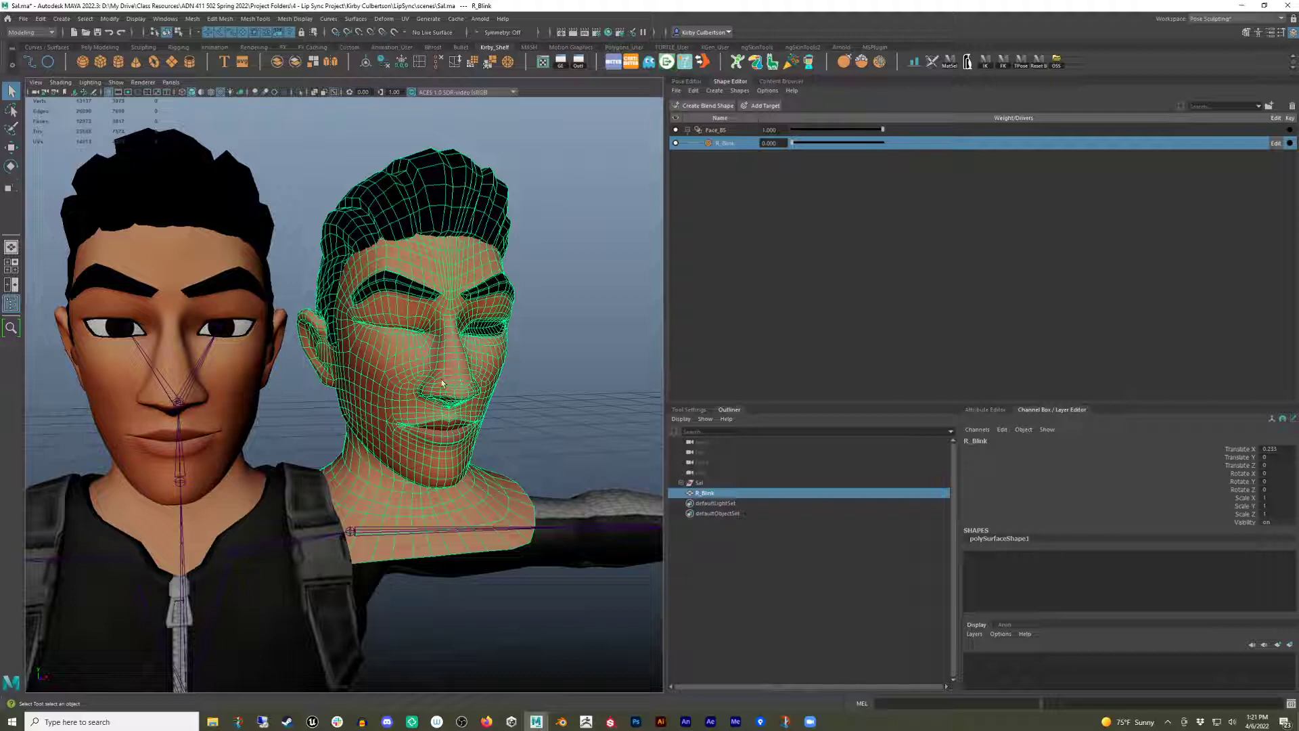
{"action": "middle_click_drag", "start_coordinate": [467, 310], "coordinate": [494, 306], "text": "alt"}
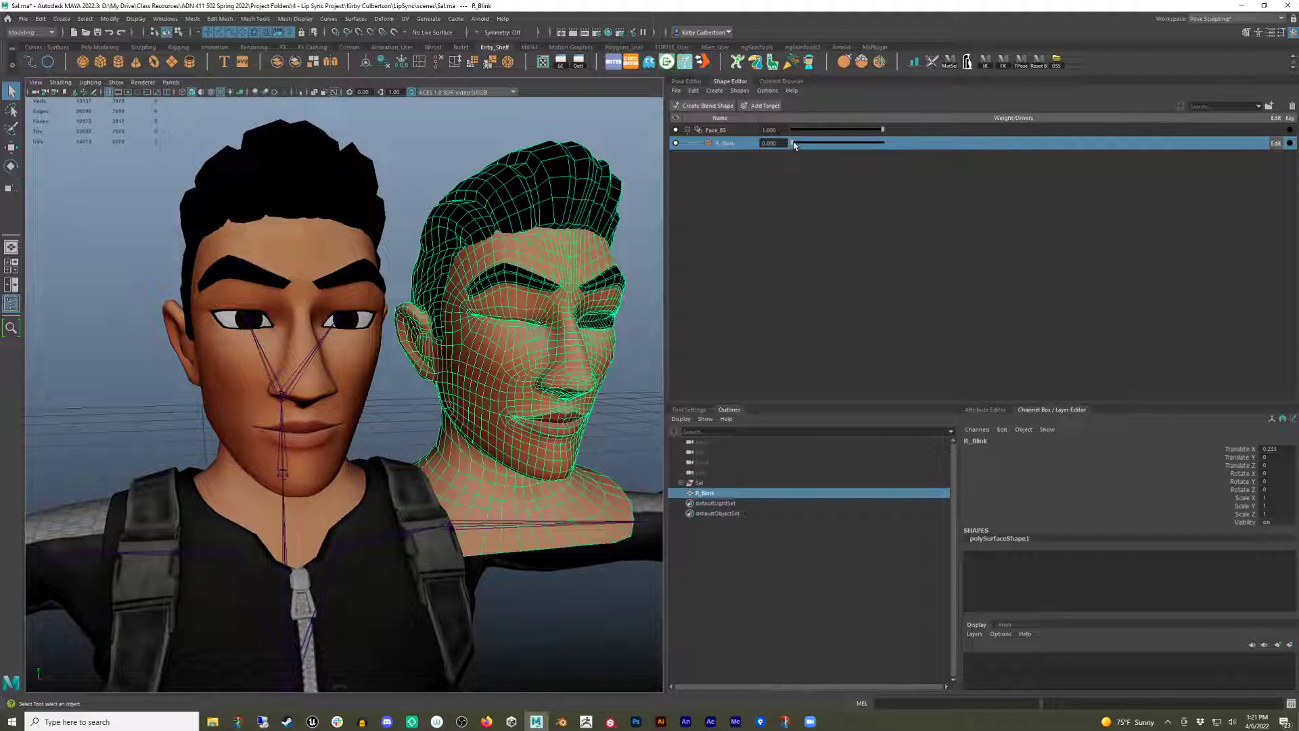
Delete the rebuilt R_Blink target mesh from the scene.
{"action": "mouse_move", "coordinate": [793, 144]}
{"action": "left_mouse_down"}
{"action": "mouse_move", "coordinate": [859, 143]}
{"action": "mouse_move", "coordinate": [775, 161]}
{"action": "left_mouse_up"}
{"action": "key", "text": "Delete"}
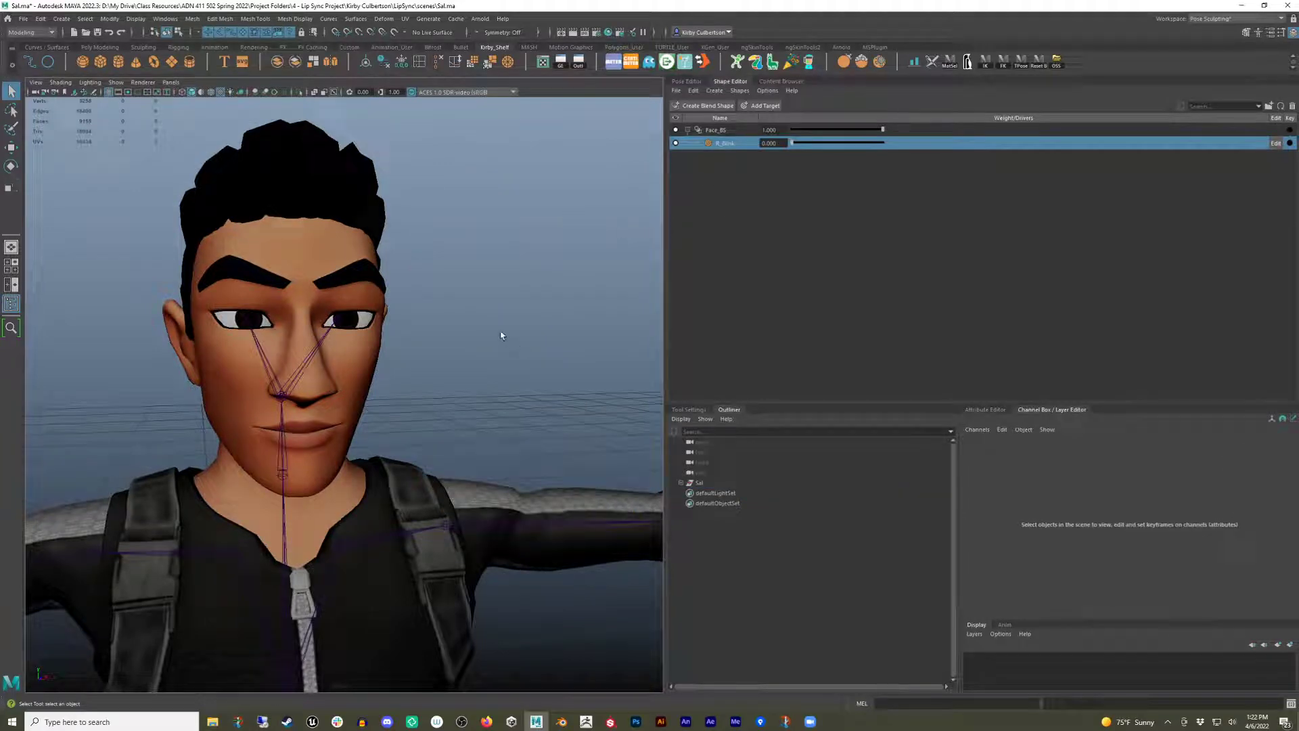
Select the head mesh and inspect the face and its selection up close.
{"action": "left_click_drag", "start_coordinate": [501, 332], "coordinate": [492, 315], "text": "alt"}
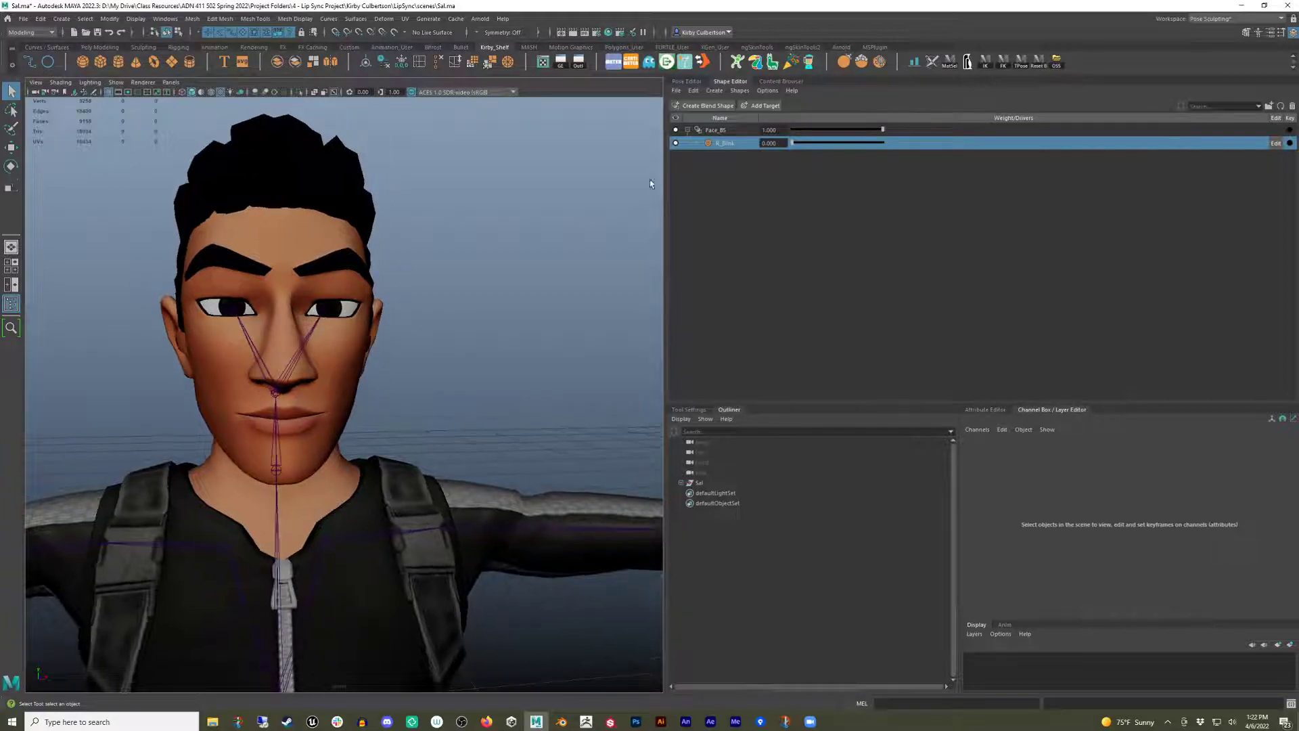
{"action": "left_click", "coordinate": [287, 245]}
{"action": "right_click_drag", "start_coordinate": [287, 245], "coordinate": [287, 220]}
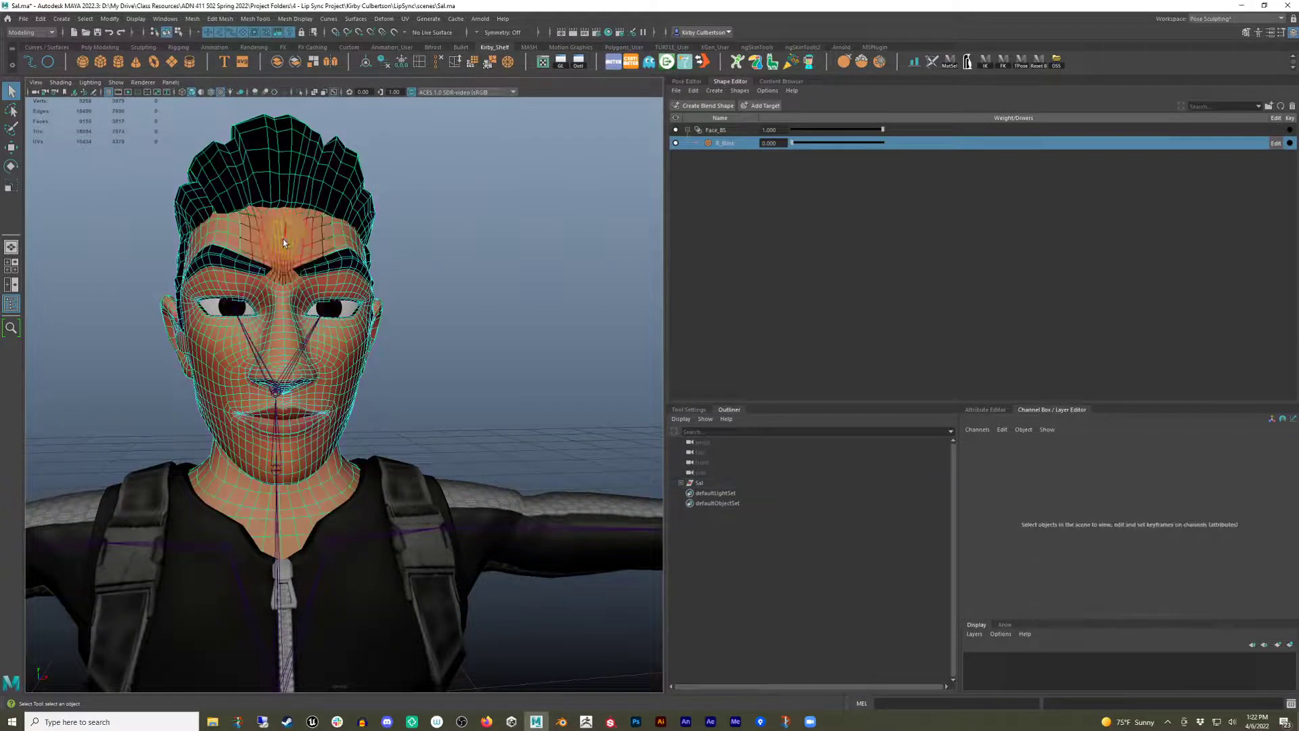
{"action": "double_click", "coordinate": [283, 248]}
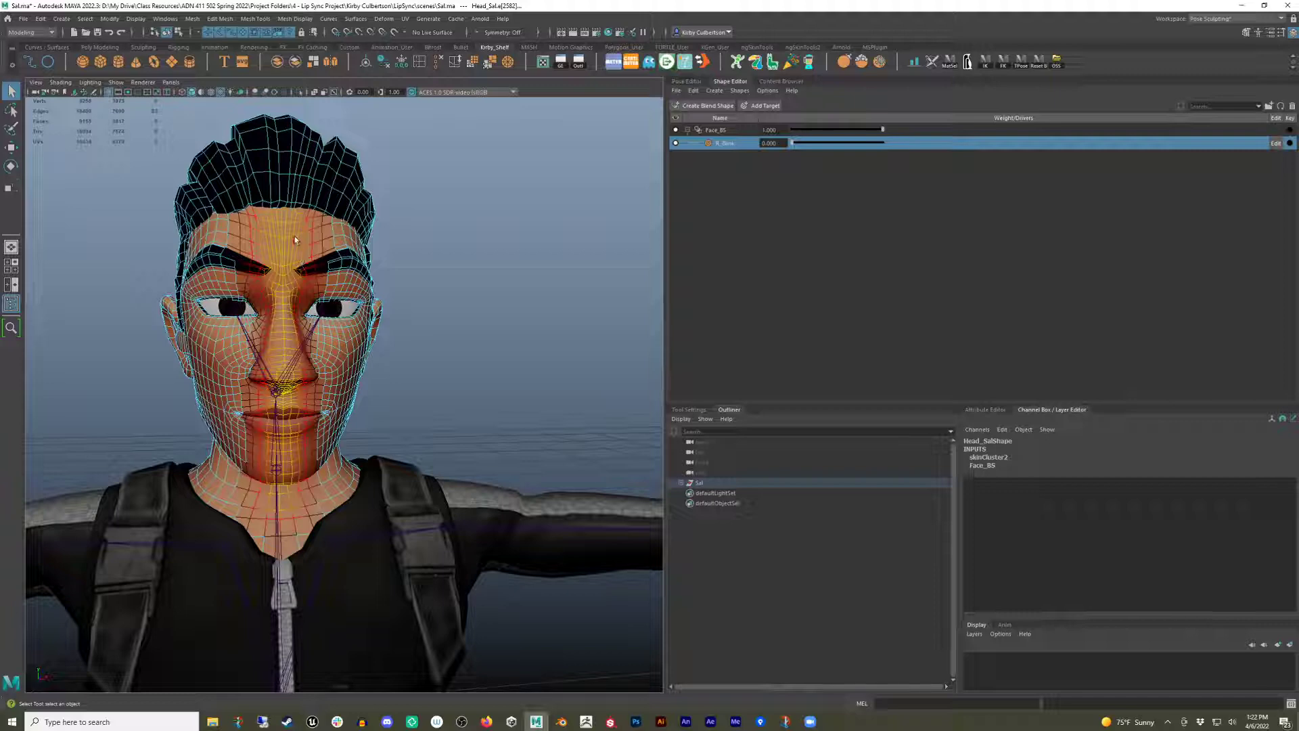
{"action": "key", "text": "b"}
{"action": "left_click_drag", "start_coordinate": [296, 275], "coordinate": [295, 269], "text": "alt"}
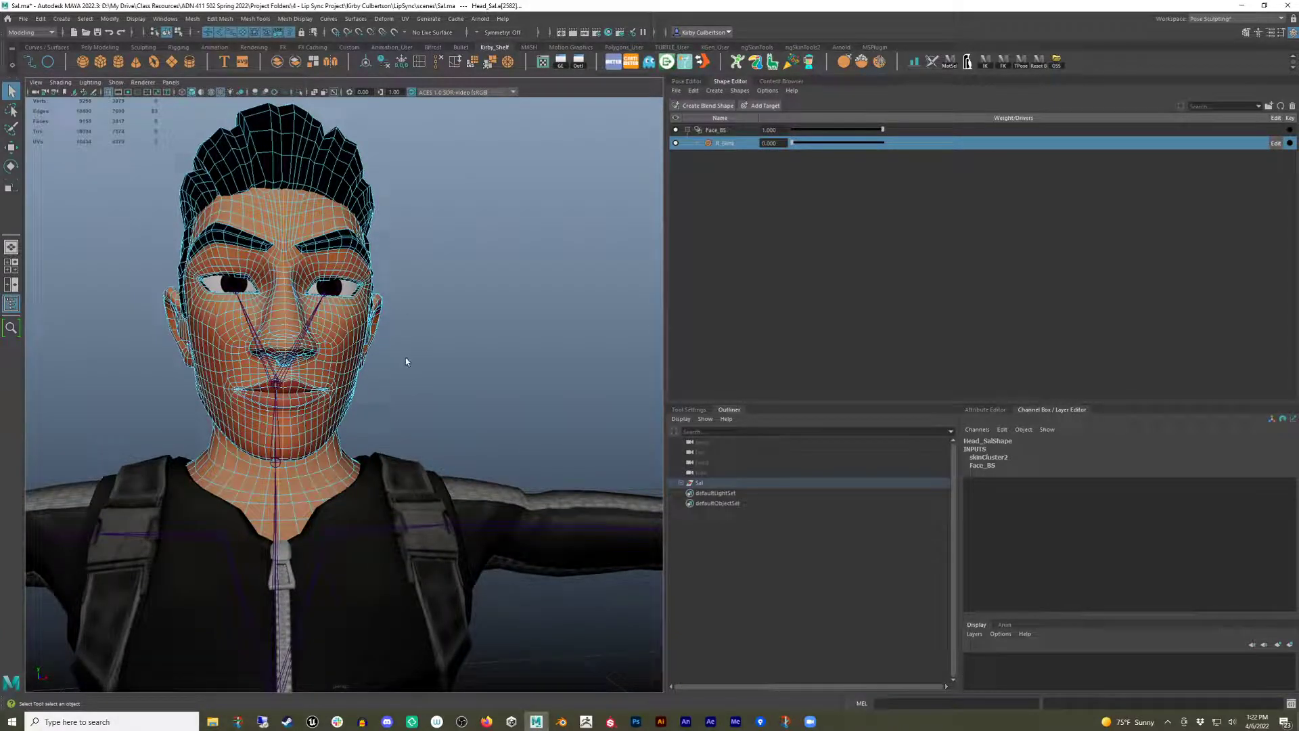
{"action": "left_click_drag", "start_coordinate": [406, 362], "coordinate": [386, 292], "text": "alt"}
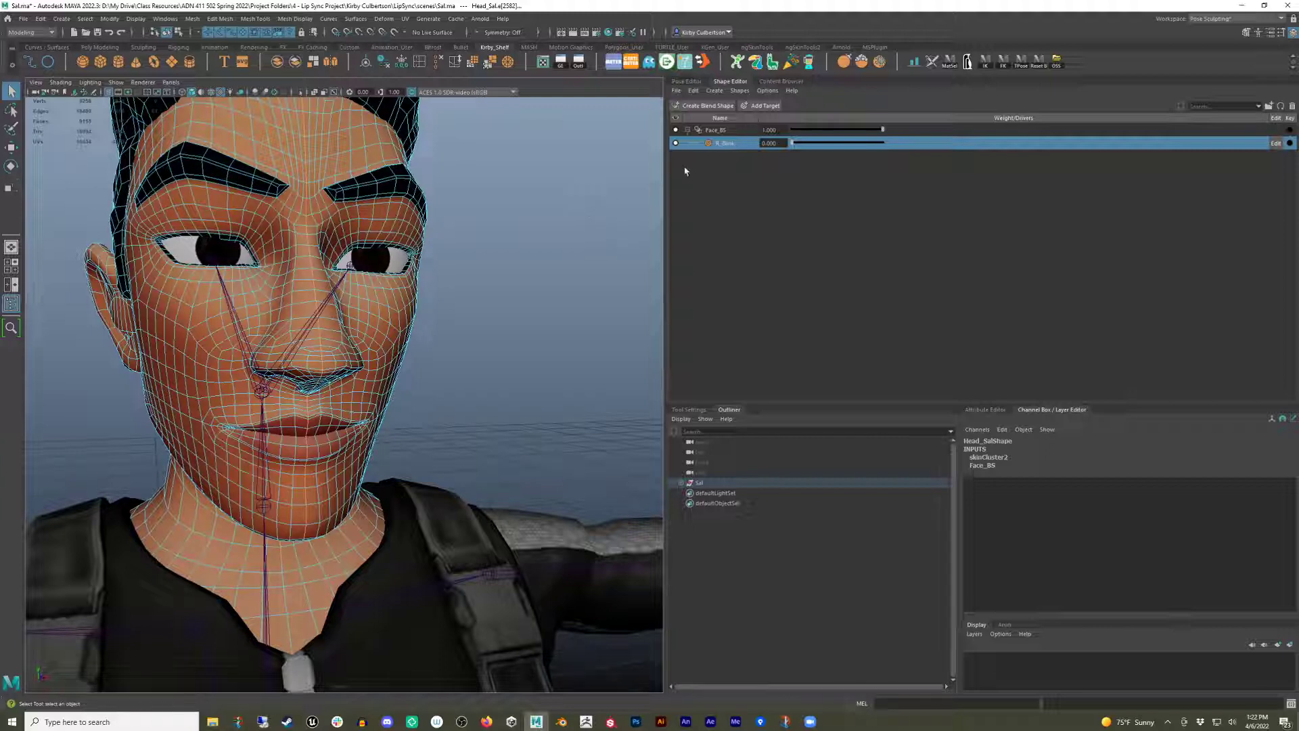
{"action": "left_click", "coordinate": [484, 163]}
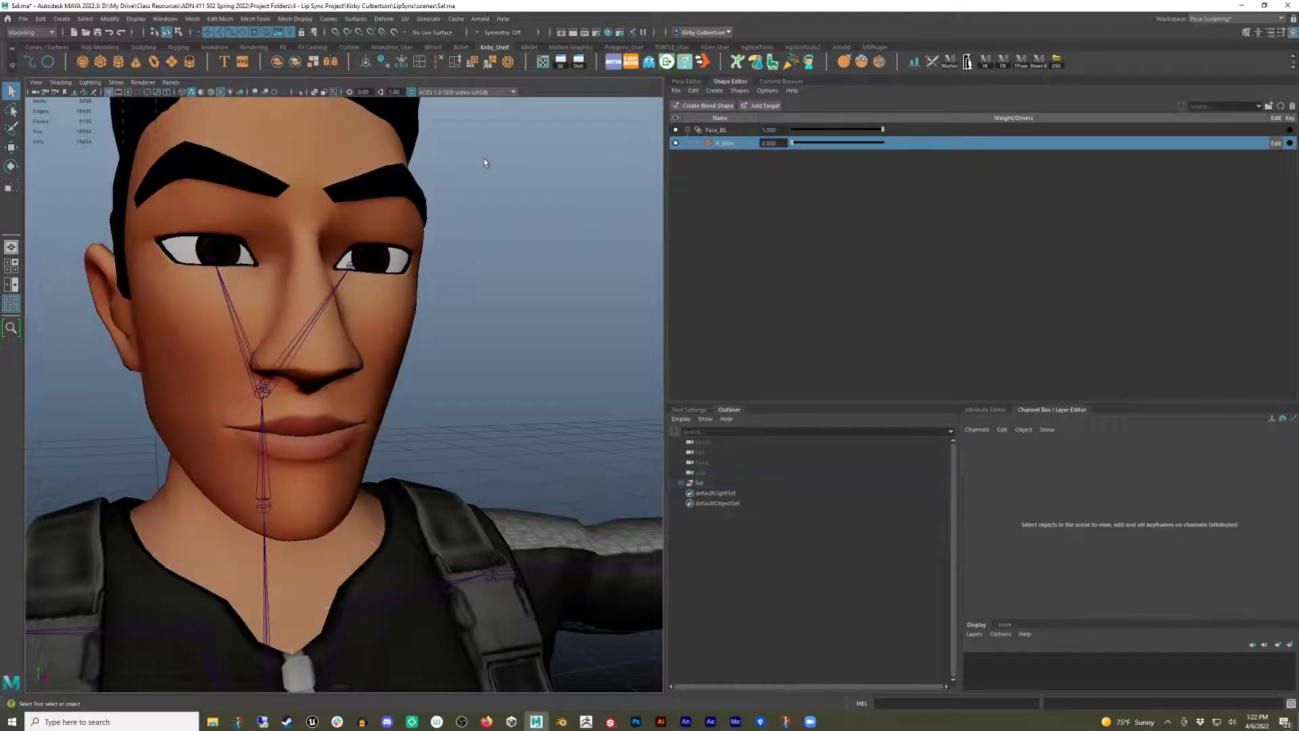
Duplicate the R_Blink target and remove the _Copy suffix from the duplicate's name.
{"action": "right_click", "coordinate": [729, 146]}
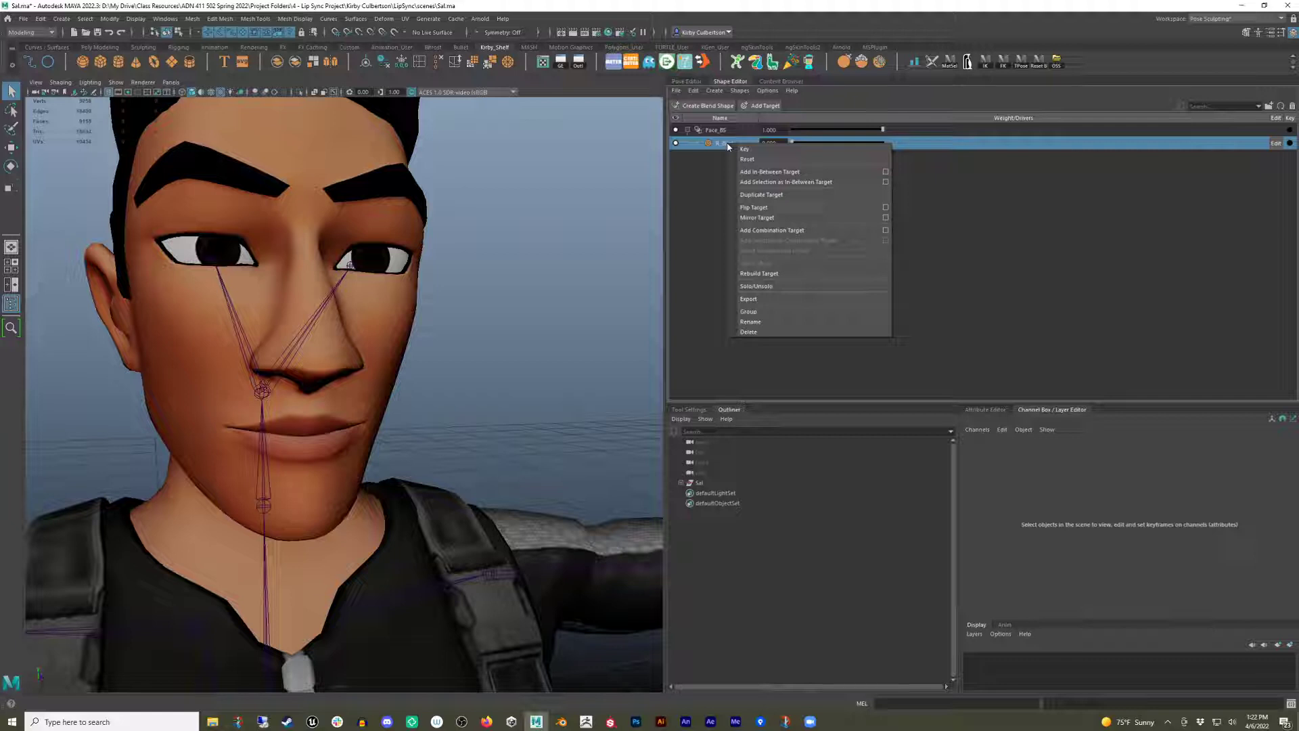
{"action": "left_click", "coordinate": [776, 195]}
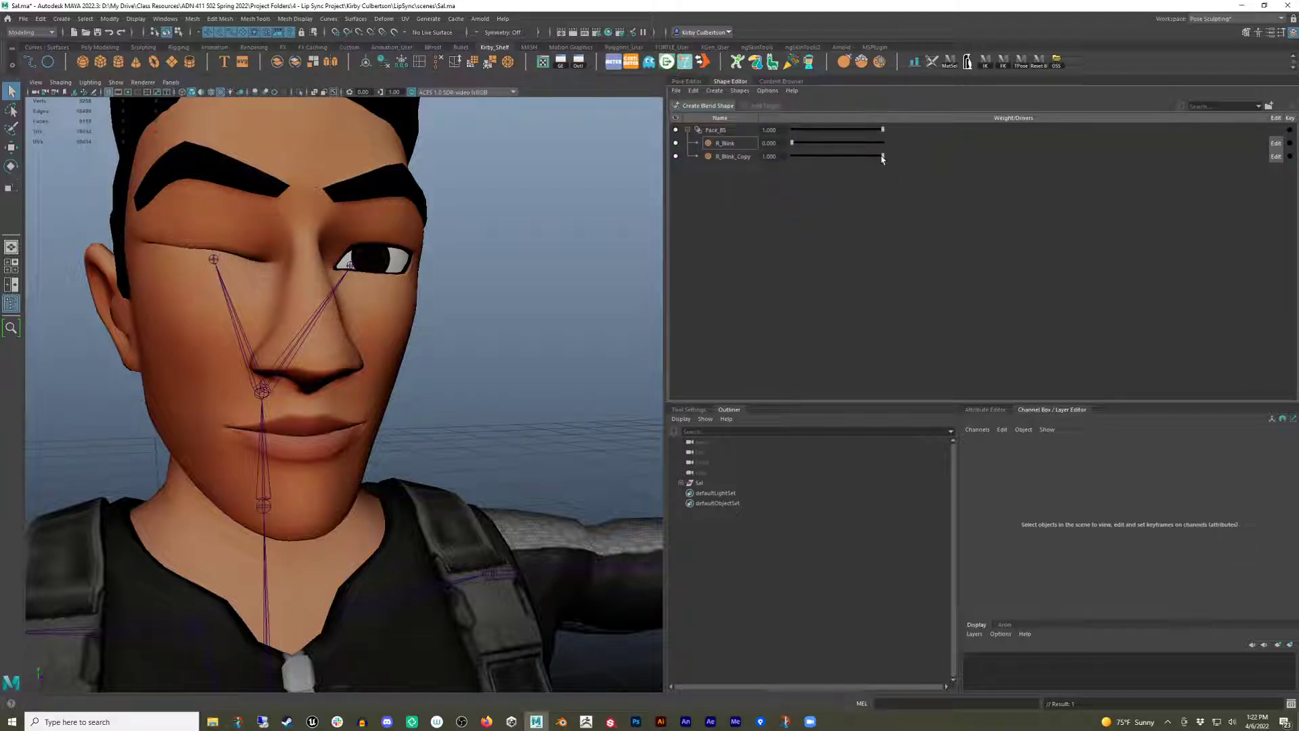
{"action": "double_click", "coordinate": [734, 156]}
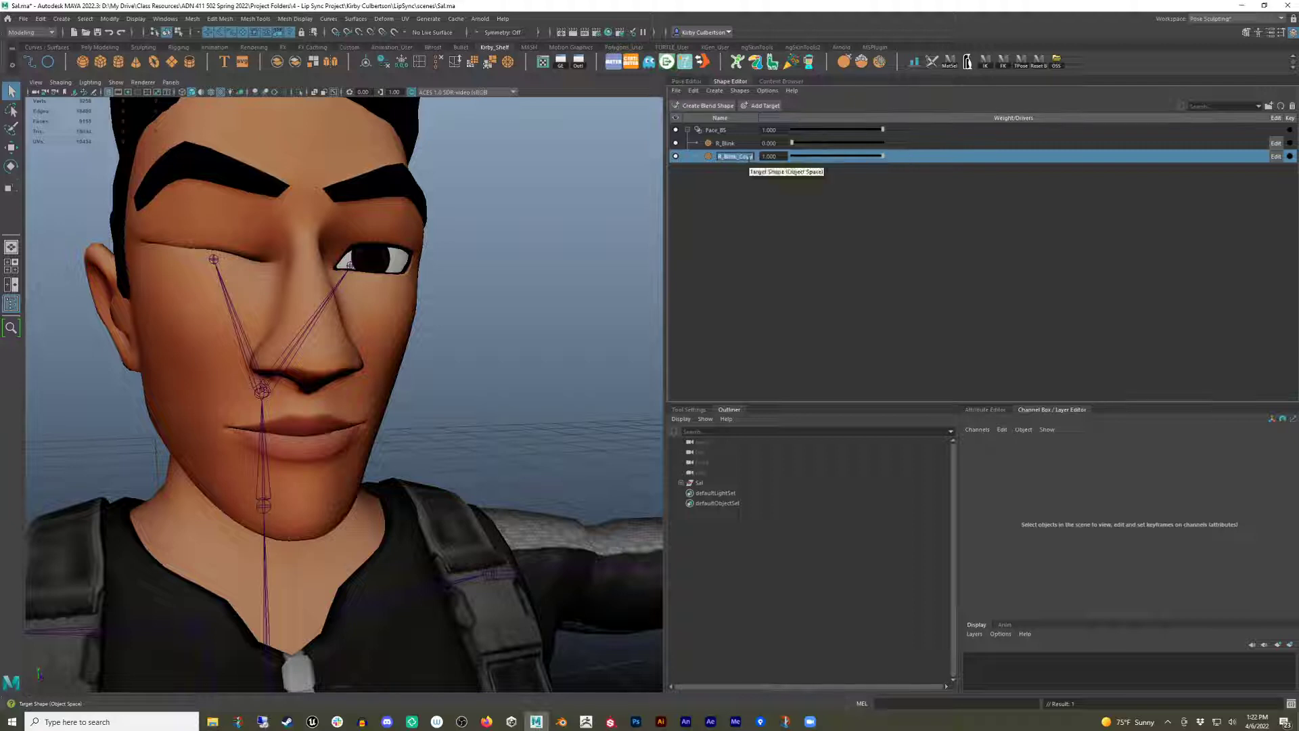
{"action": "key", "text": "Right"}
{"action": "key", "text": "BackSpace"}
{"action": "key", "text": "BackSpace"}
{"action": "key", "text": "BackSpace"}
{"action": "key", "text": "BackSpace"}
{"action": "key", "text": "BackSpace"}
{"action": "key", "text": "Return"}
Flip the duplicated target to create L_Blink and set both blink weights to 0.
{"action": "right_click", "coordinate": [733, 161]}
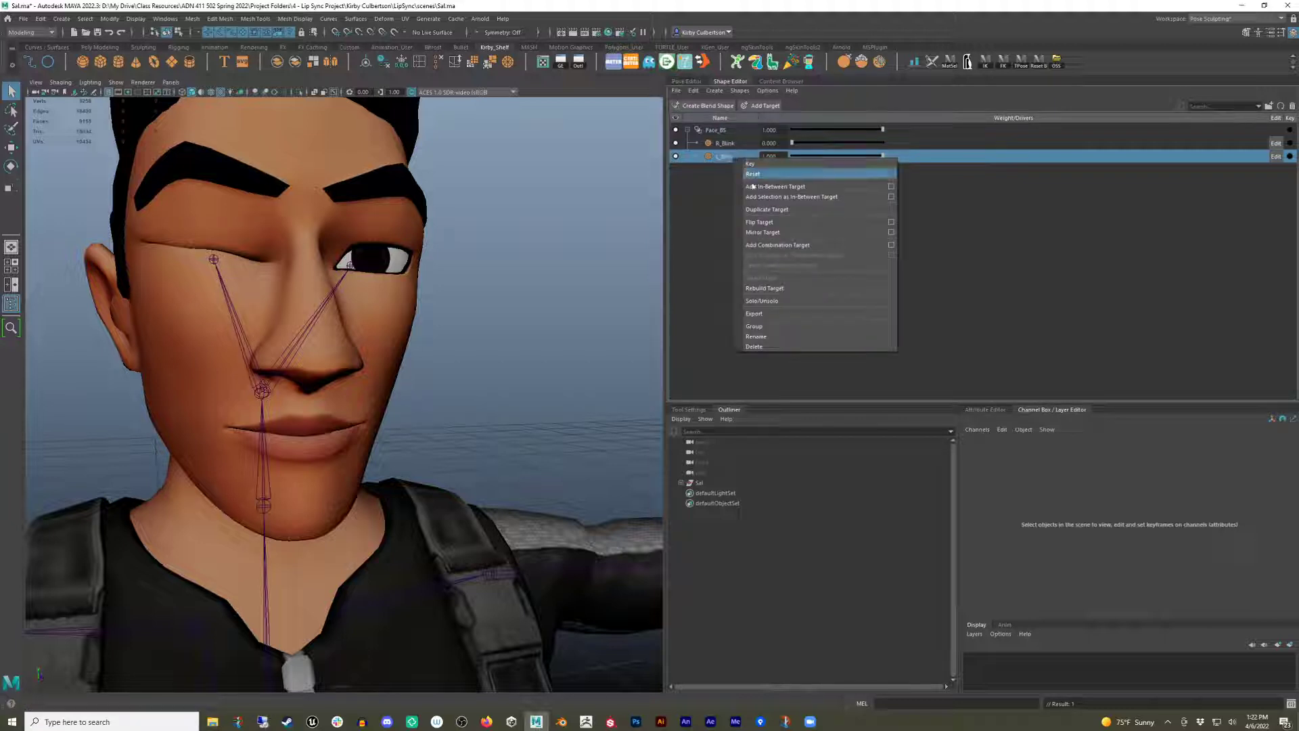
{"action": "left_click", "coordinate": [760, 223]}
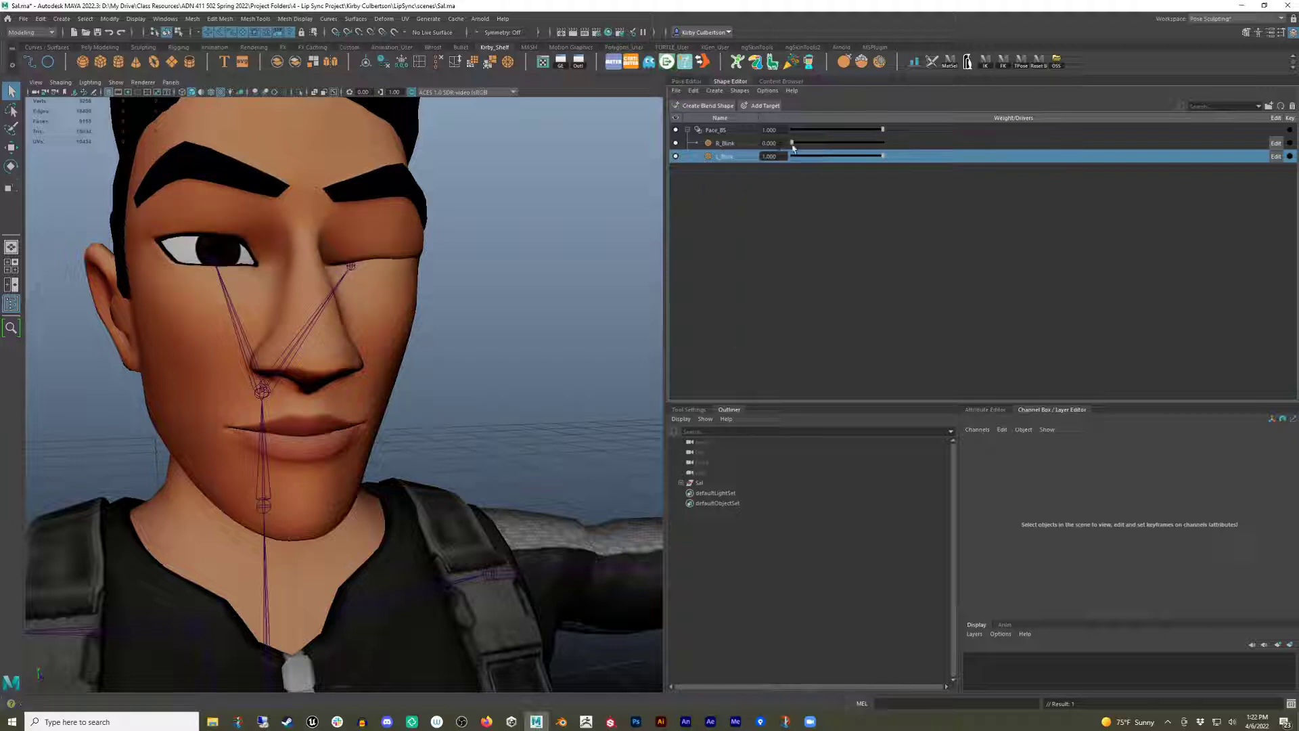
{"action": "left_click_drag", "start_coordinate": [793, 146], "coordinate": [723, 154]}
{"action": "left_click_drag", "start_coordinate": [883, 157], "coordinate": [758, 148]}
{"action": "left_click", "coordinate": [727, 140], "text": "shift"}
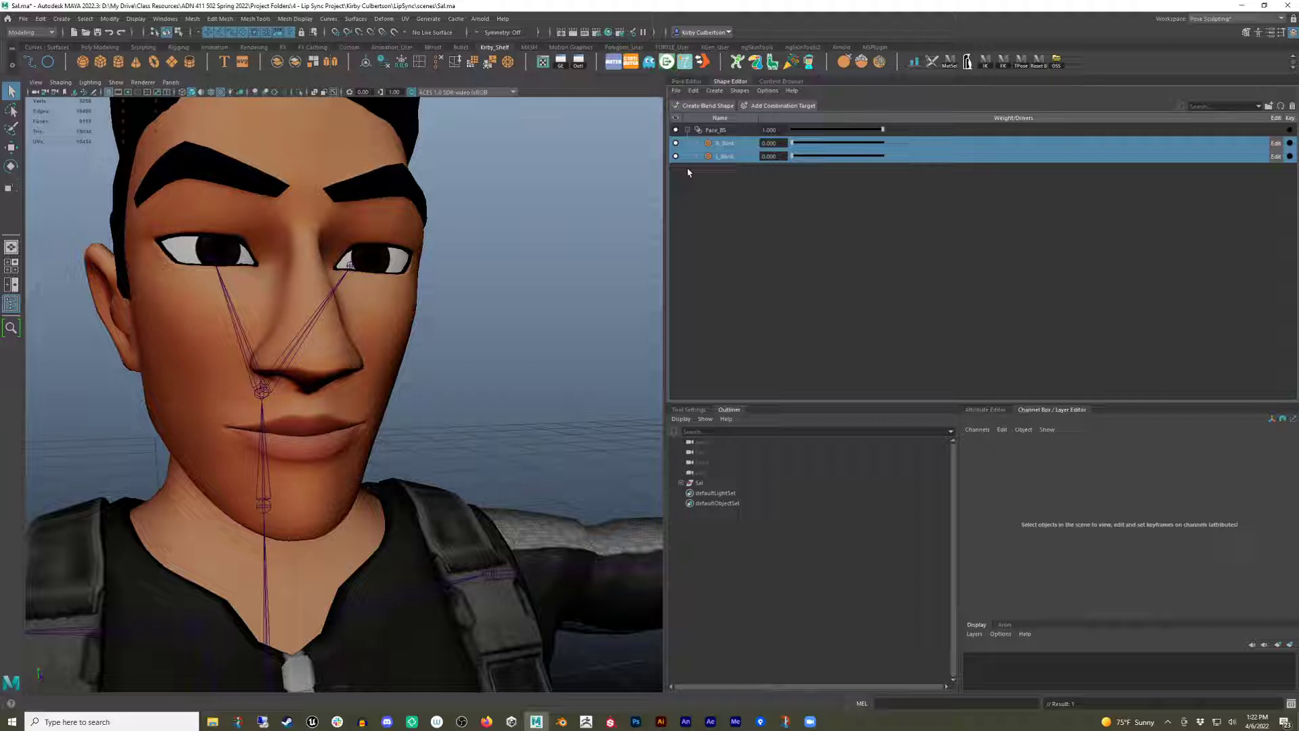
Hide the Sel group containing the character to clear the viewport.
{"action": "left_click", "coordinate": [561, 229]}
{"action": "right_click_drag", "start_coordinate": [544, 272], "coordinate": [439, 280], "text": "alt"}
{"action": "mouse_move", "coordinate": [439, 280]}
{"action": "left_mouse_down", "text": "alt"}
{"action": "mouse_move", "coordinate": [419, 281]}
{"action": "mouse_move", "coordinate": [440, 279]}
{"action": "left_mouse_up", "text": "alt"}
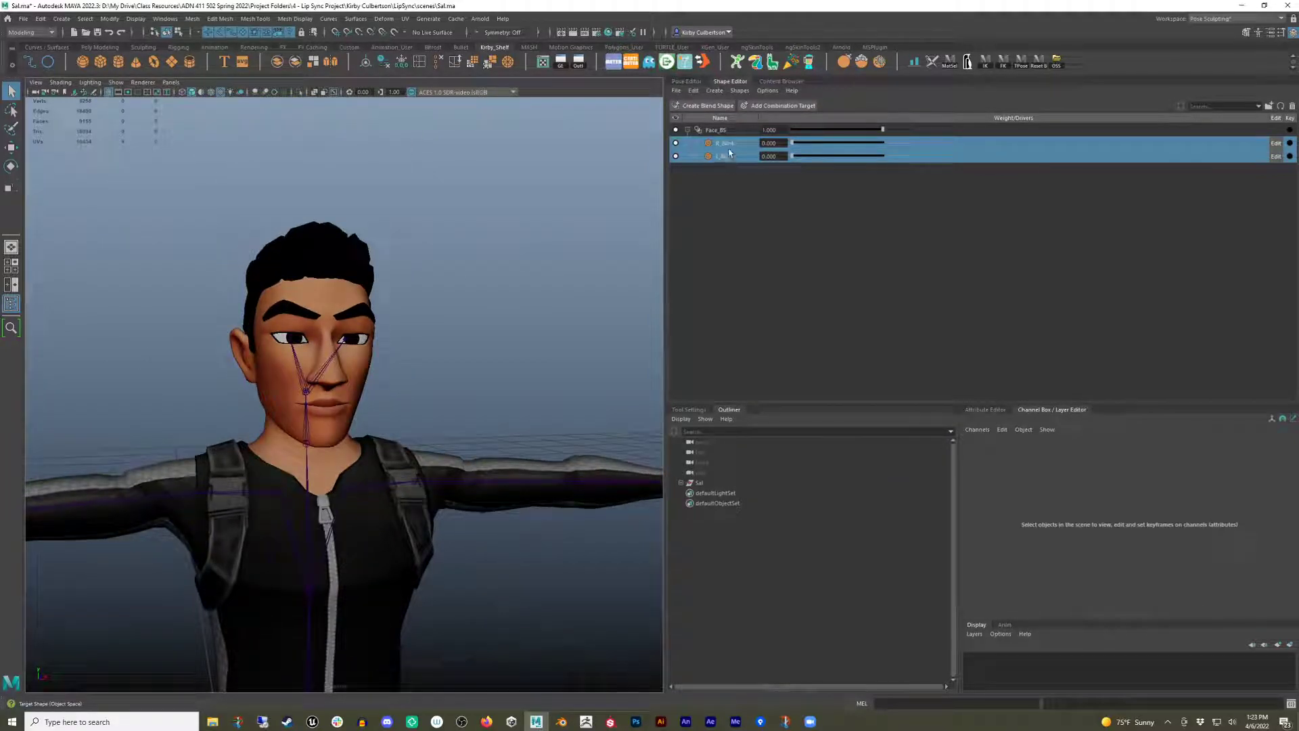
{"action": "left_click_drag", "start_coordinate": [505, 365], "coordinate": [510, 294], "text": "alt"}
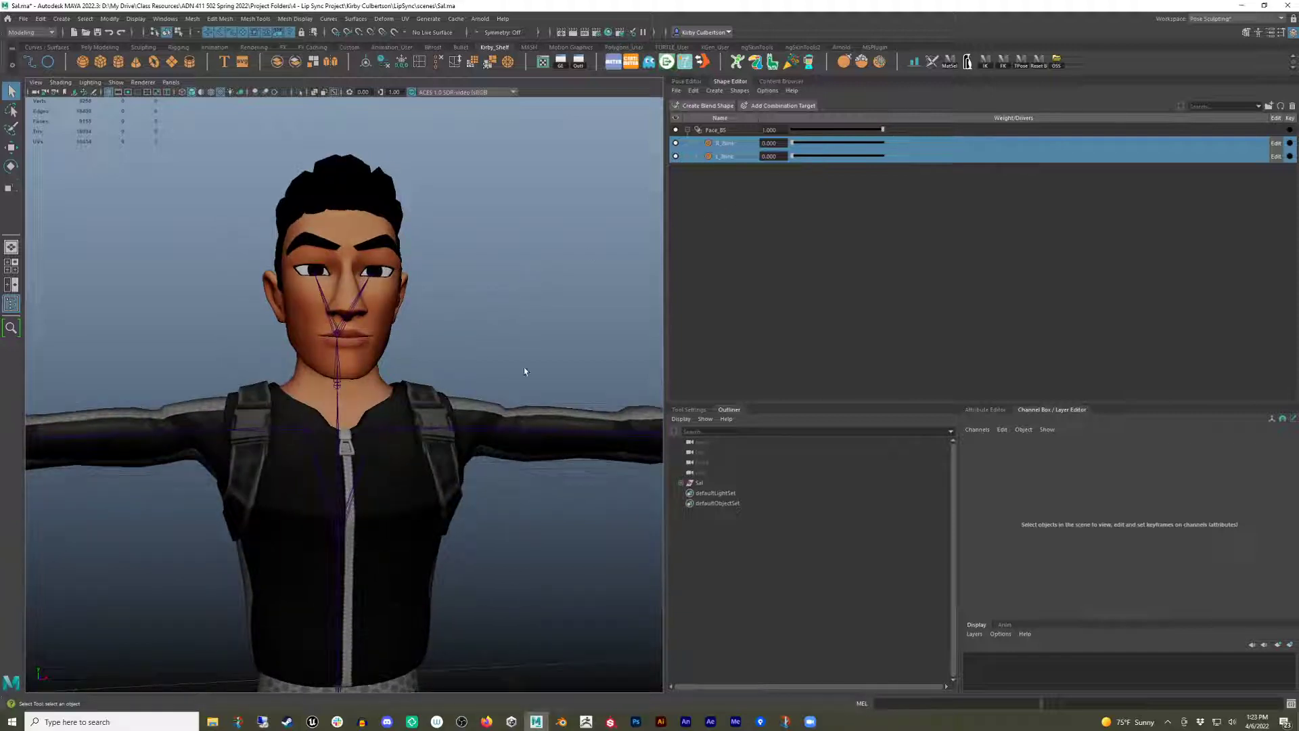
{"action": "left_click", "coordinate": [714, 485]}
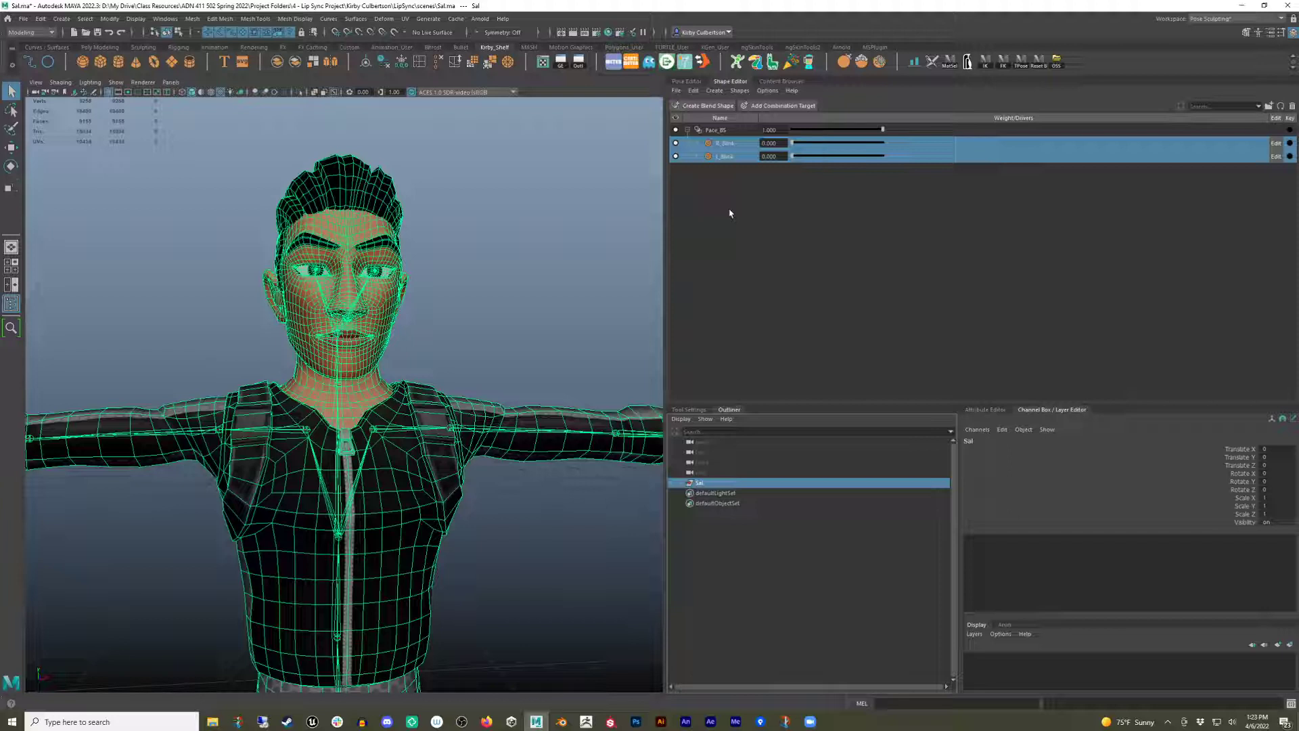
{"action": "key", "text": "ctrl+h"}
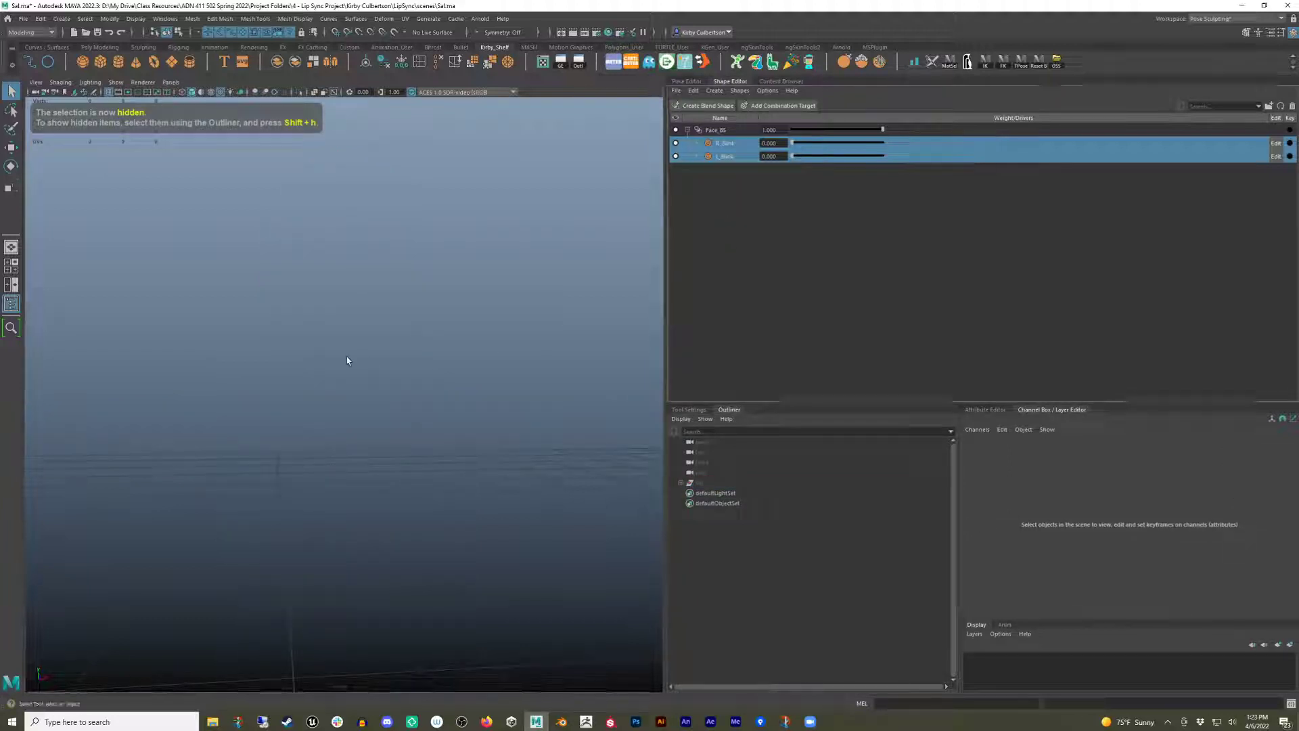
Create a NURBS circle in the front view.
{"action": "key", "text": "space"}
{"action": "left_click_drag", "start_coordinate": [384, 381], "coordinate": [386, 399]}
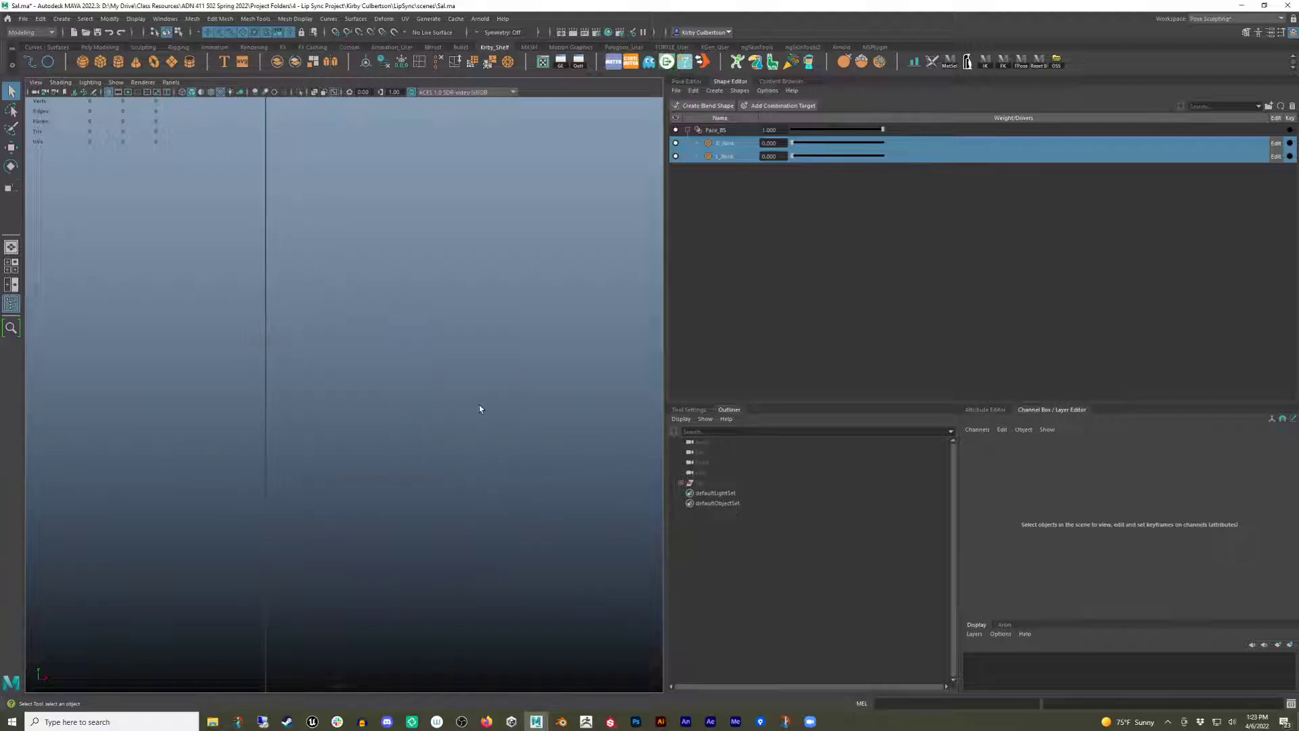
{"action": "left_click", "coordinate": [48, 62]}
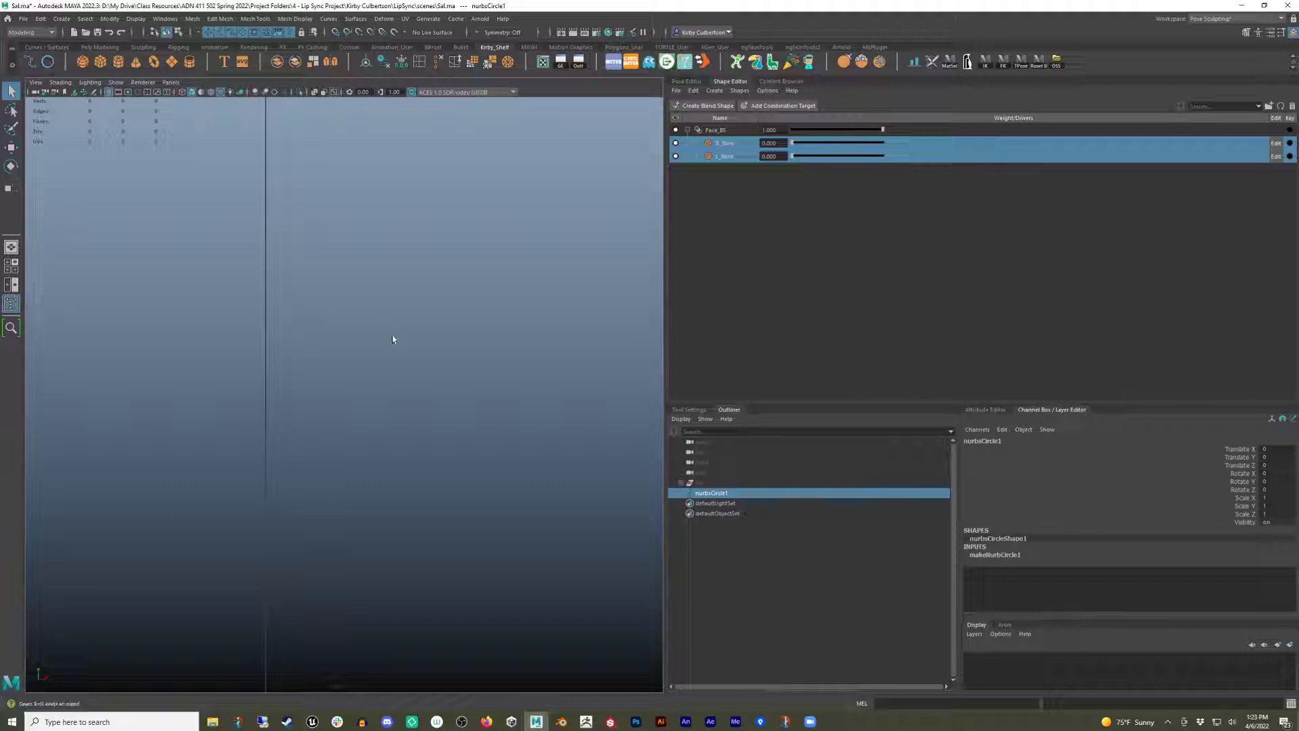
{"action": "left_click_drag", "start_coordinate": [392, 339], "coordinate": [515, 355]}
{"action": "right_click_drag", "start_coordinate": [515, 355], "coordinate": [183, 372], "text": "alt"}
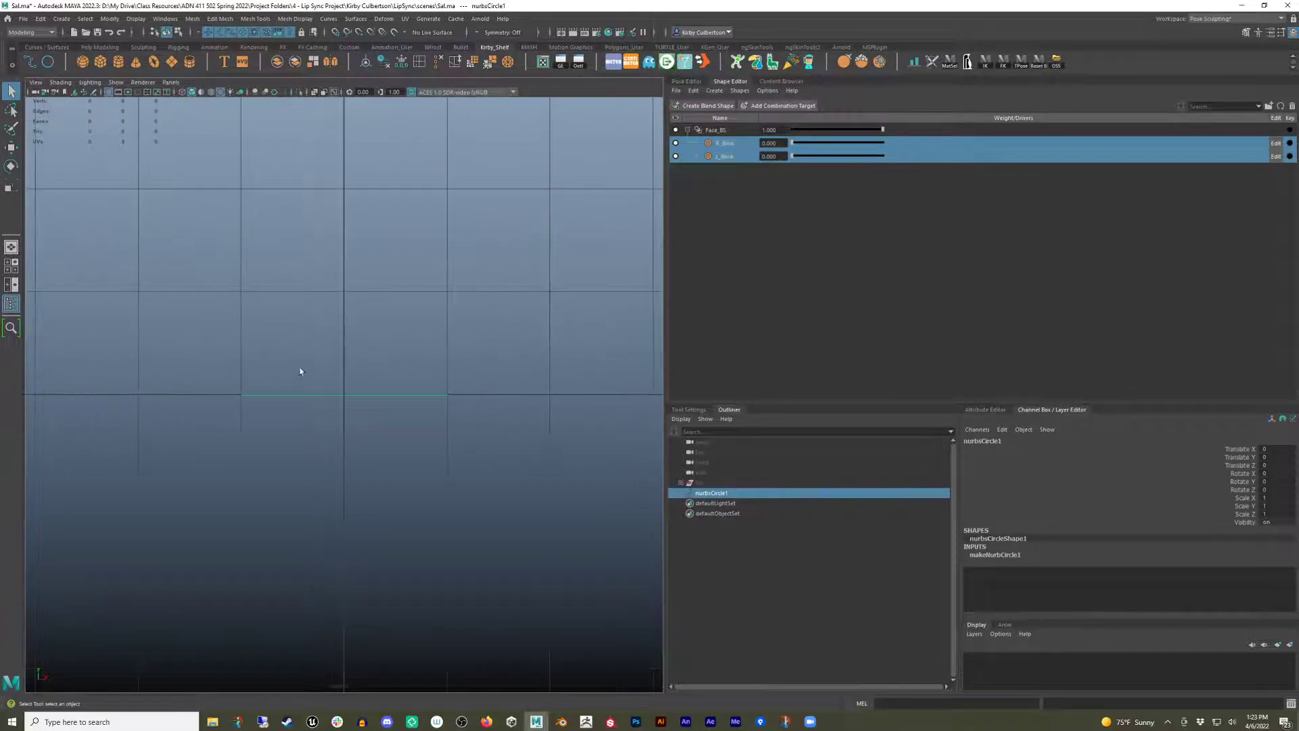
{"action": "middle_click_drag", "start_coordinate": [402, 392], "coordinate": [453, 422], "text": "alt"}
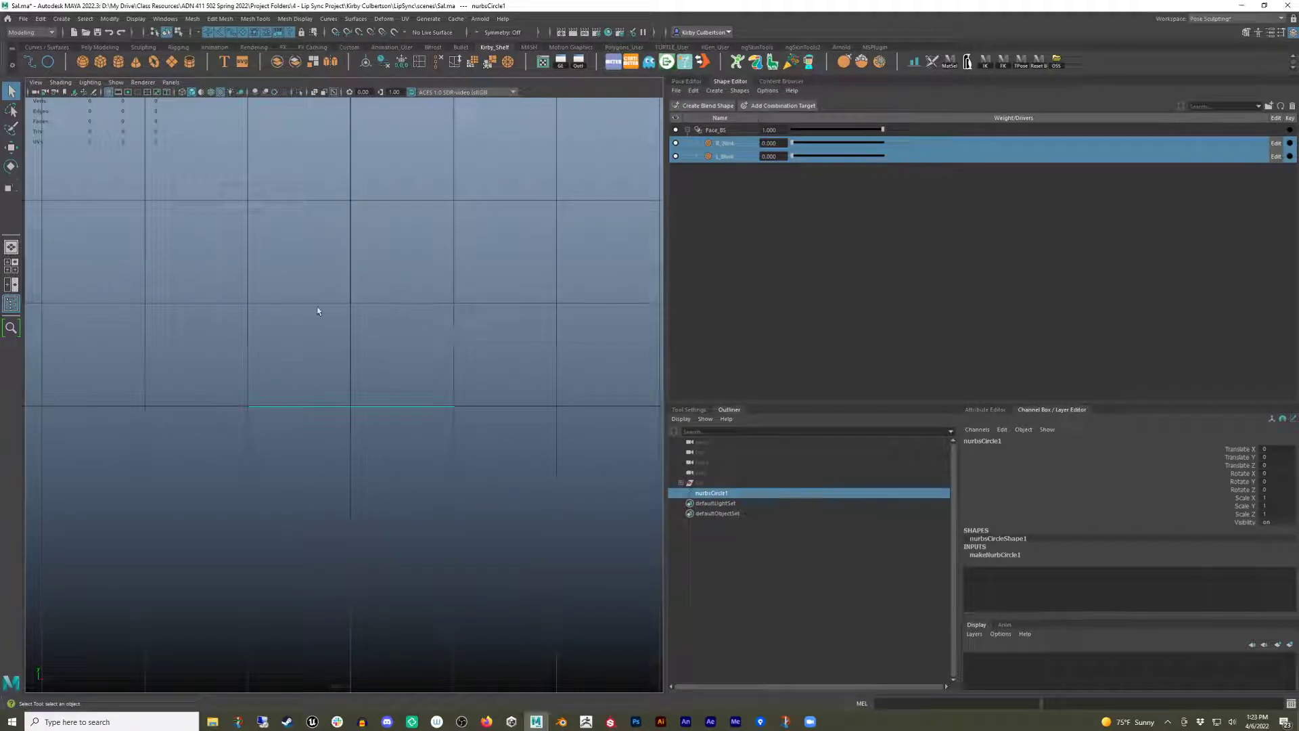
Orient the circle to face front by setting its Normal Y to 0 and Normal Z to 1.
{"action": "left_click", "coordinate": [1018, 555]}
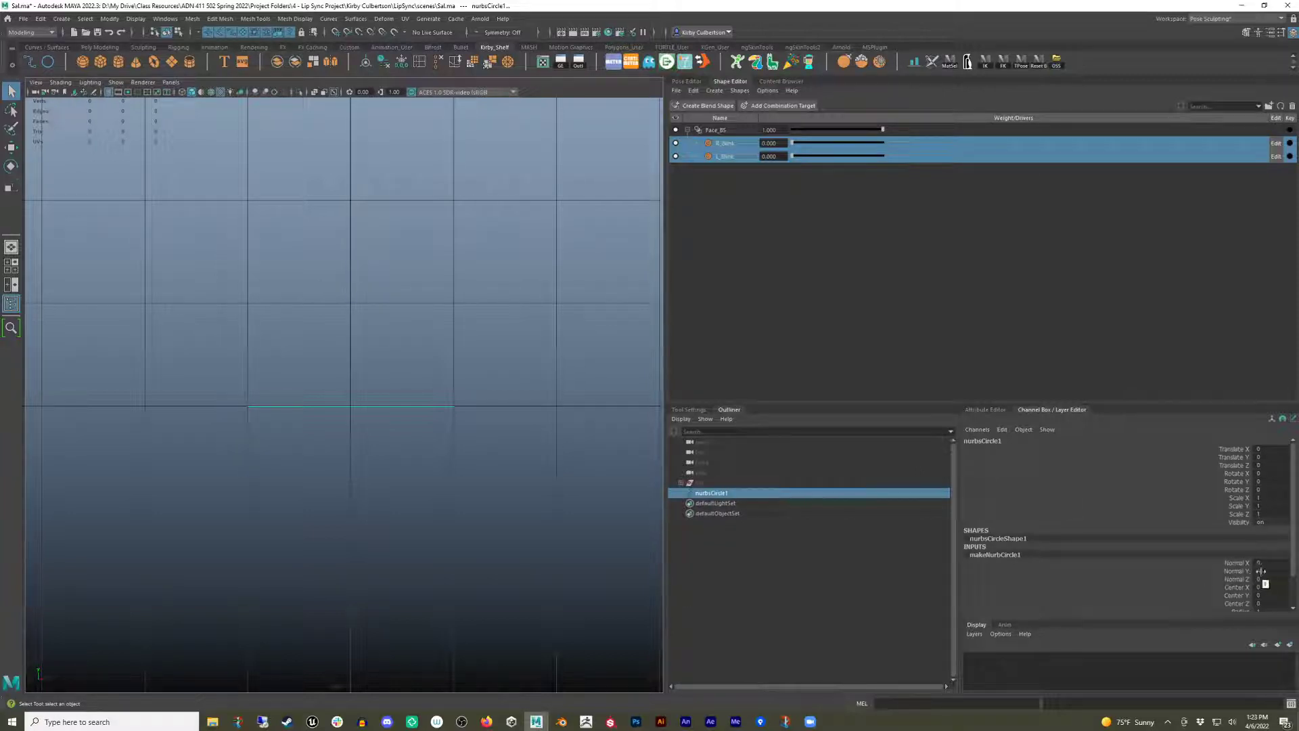
{"action": "left_click", "coordinate": [1271, 572]}
{"action": "type", "text": "0"}
{"action": "key", "text": "Tab"}
{"action": "type", "text": "1"}
{"action": "key", "text": "Return"}
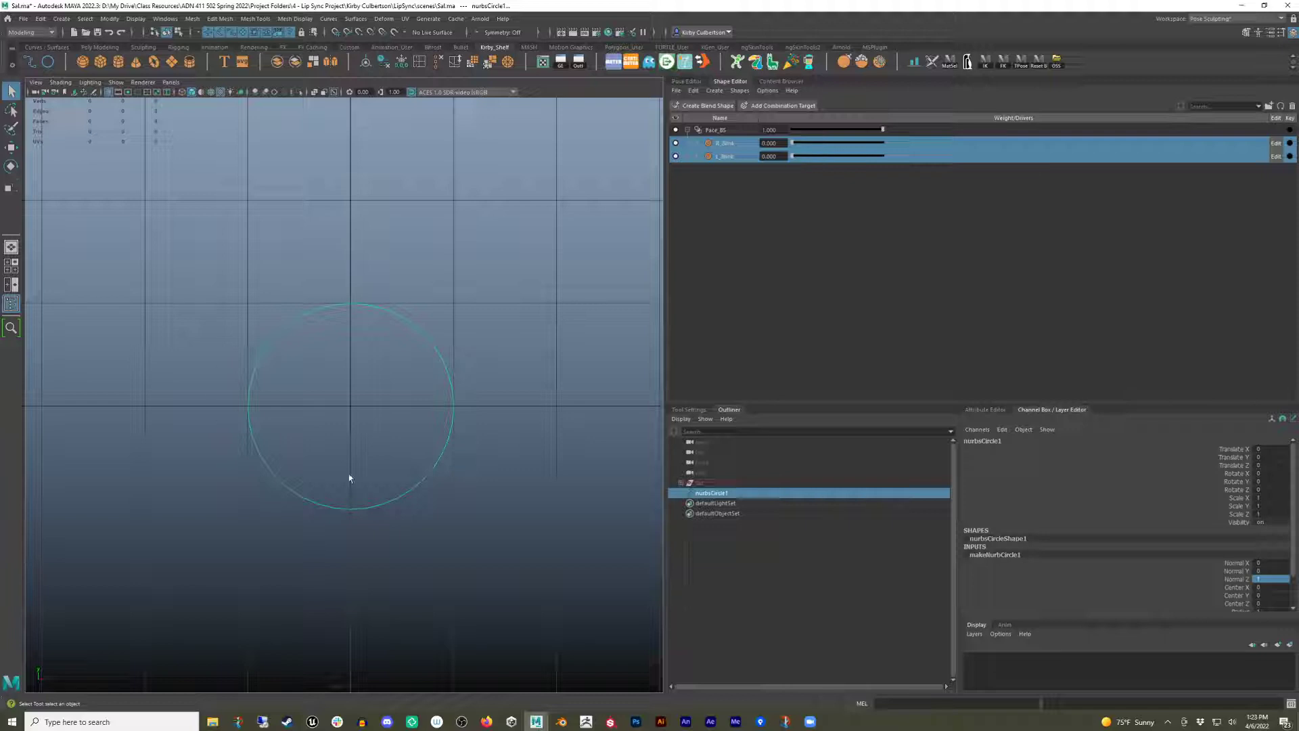
Shrink the circle's radius to about 0.2.
{"action": "scroll", "coordinate": [1263, 596], "scroll_direction": "down", "scroll_amount": 2}
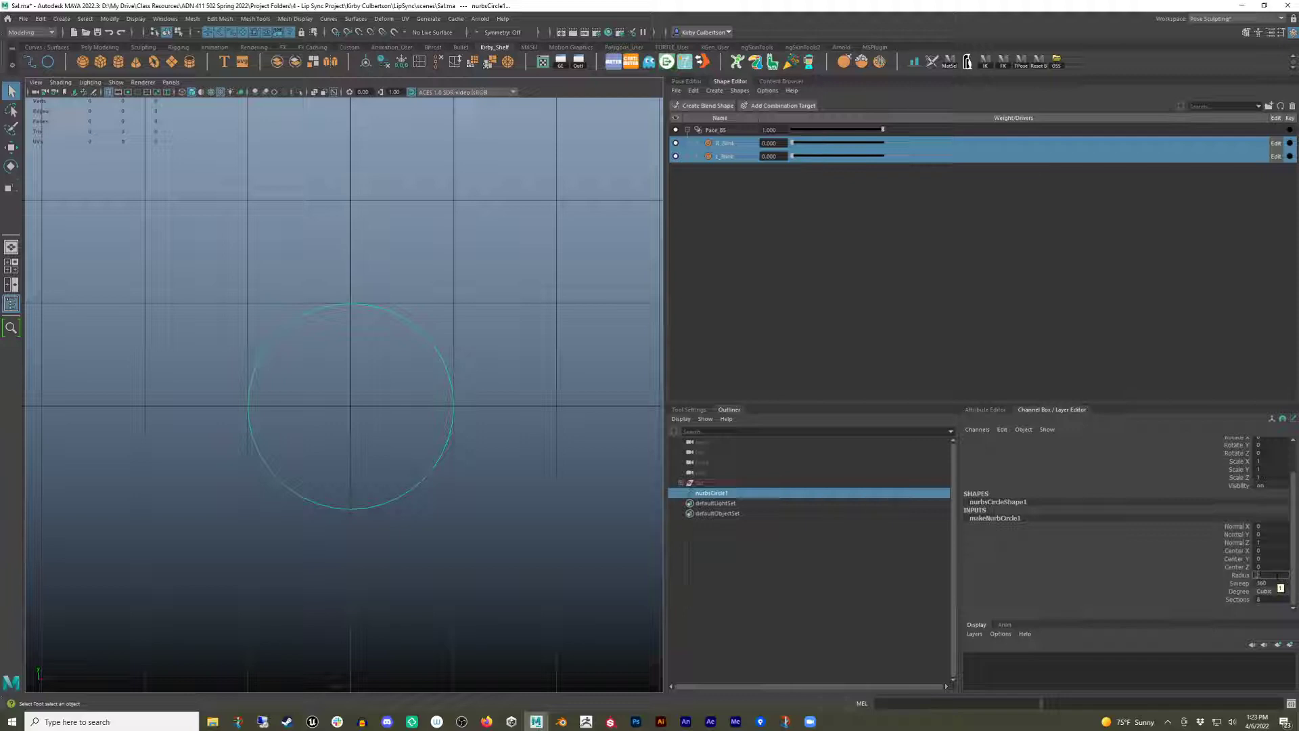
{"action": "left_click_drag", "start_coordinate": [1255, 575], "coordinate": [456, 385], "text": "ctrl"}
{"action": "scroll", "coordinate": [239, 380], "scroll_direction": "up", "scroll_amount": 3}
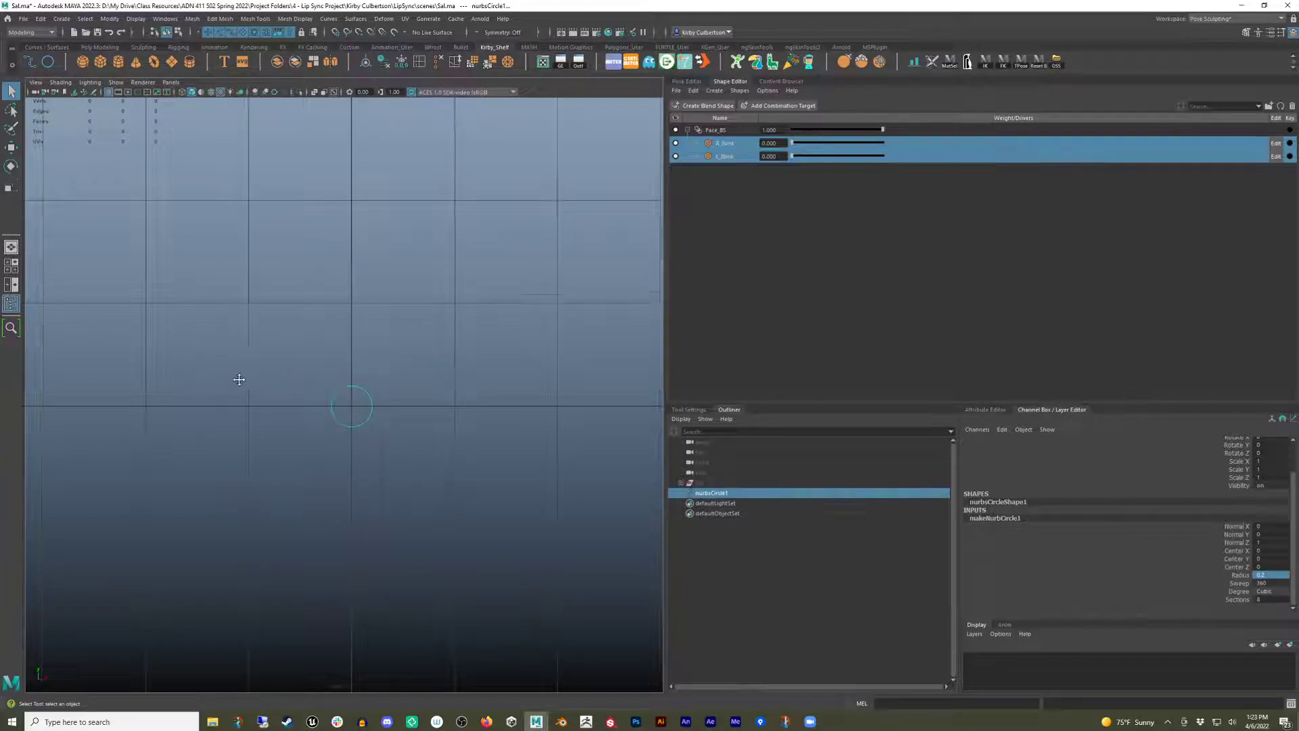
Try moving the circle up to a Translate Y of 1, then undo the move.
{"action": "key", "text": "w"}
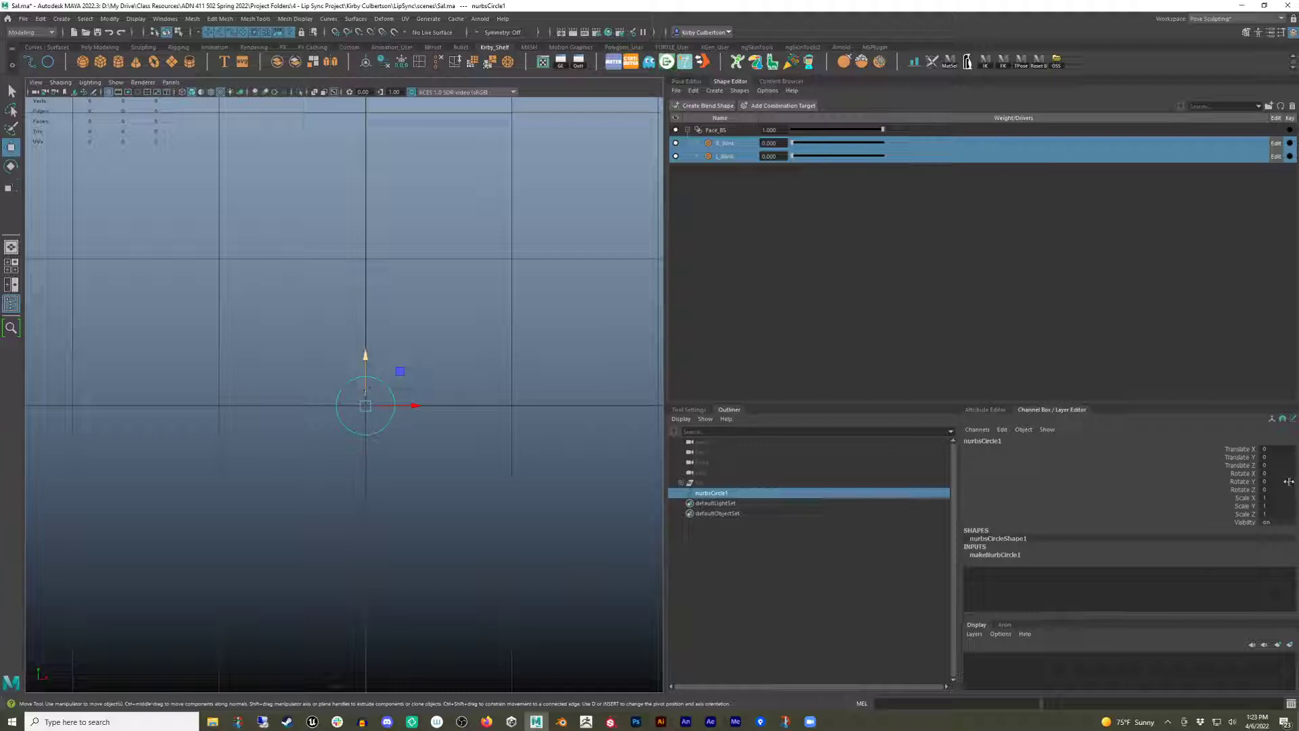
{"action": "left_click", "coordinate": [366, 357]}
{"action": "left_click_drag", "start_coordinate": [368, 383], "coordinate": [366, 234]}
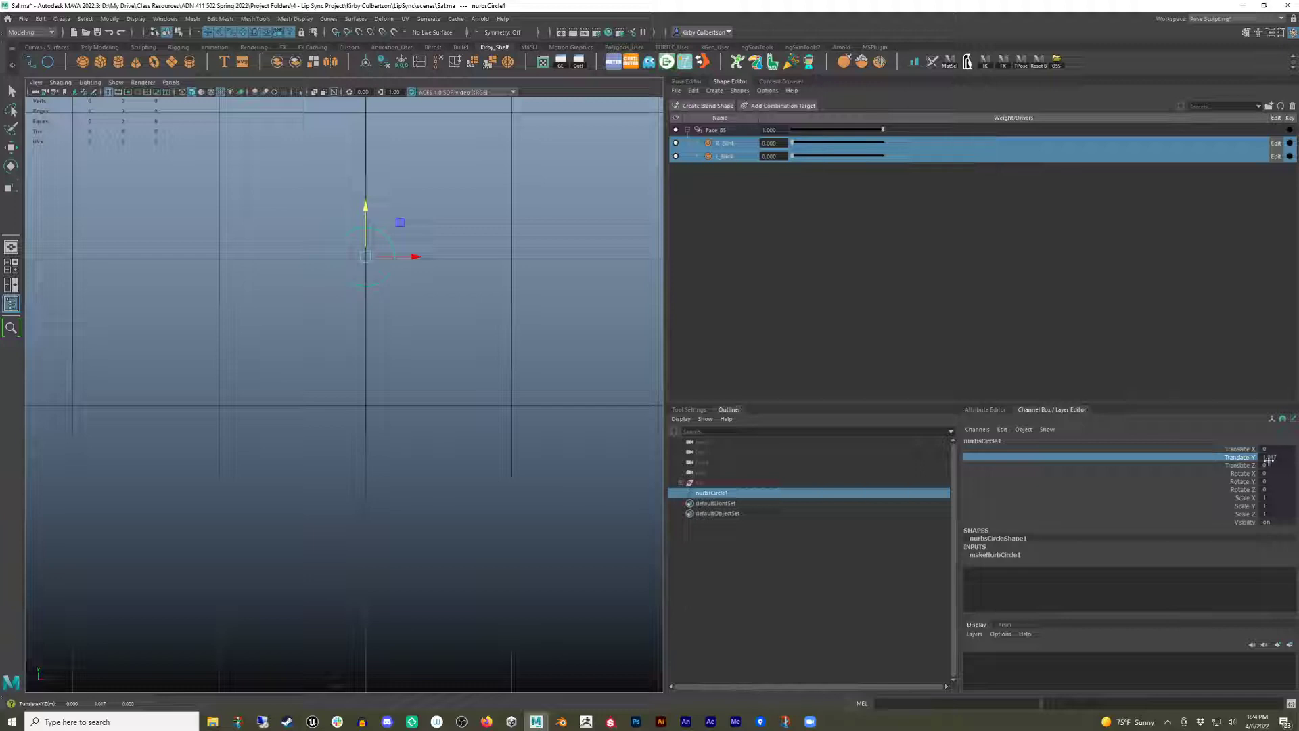
{"action": "double_click", "coordinate": [1269, 458]}
{"action": "type", "text": "1"}
{"action": "key", "text": "Return"}
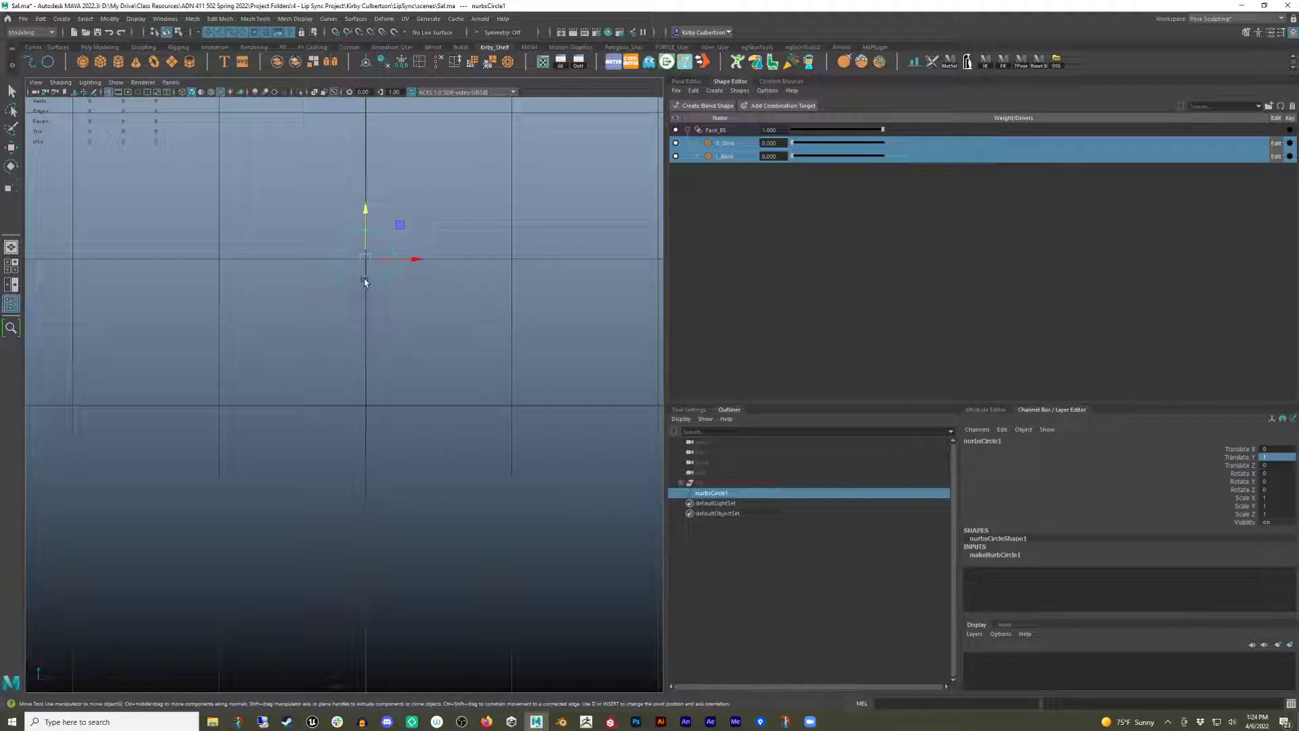
{"action": "key", "text": "ctrl+z"}
{"action": "key", "text": "ctrl+z"}
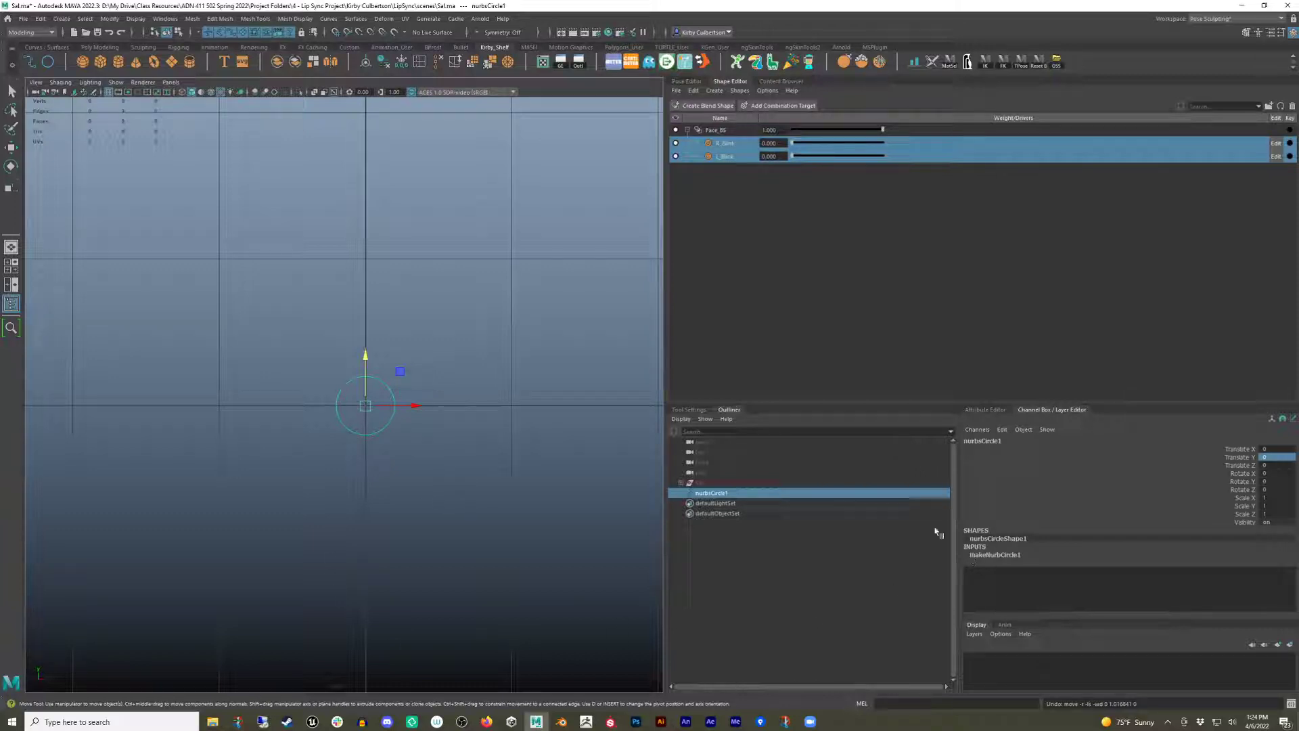
Rename the circle R_Brow_ctrl.
{"action": "double_click", "coordinate": [713, 493]}
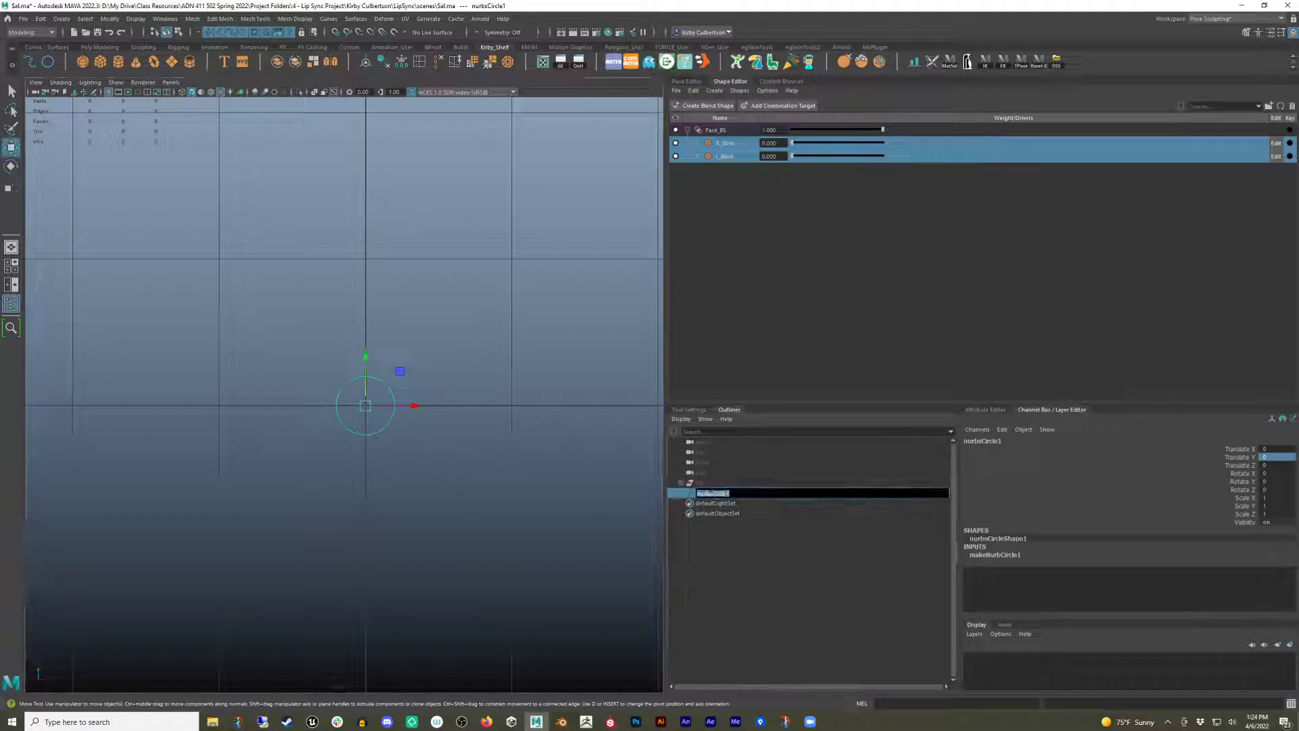
{"action": "type", "text": "S"}
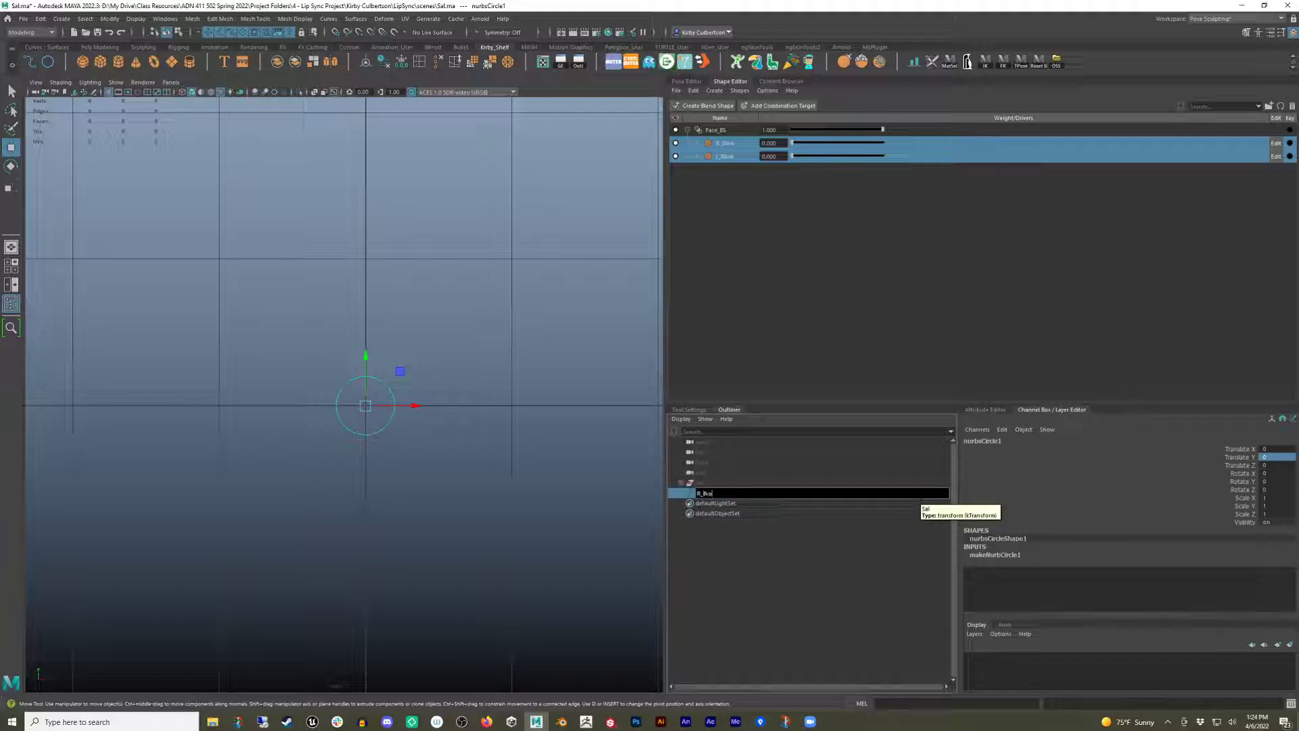
{"action": "type", "text": "_Brow_ctrl"}
{"action": "key", "text": "Return"}
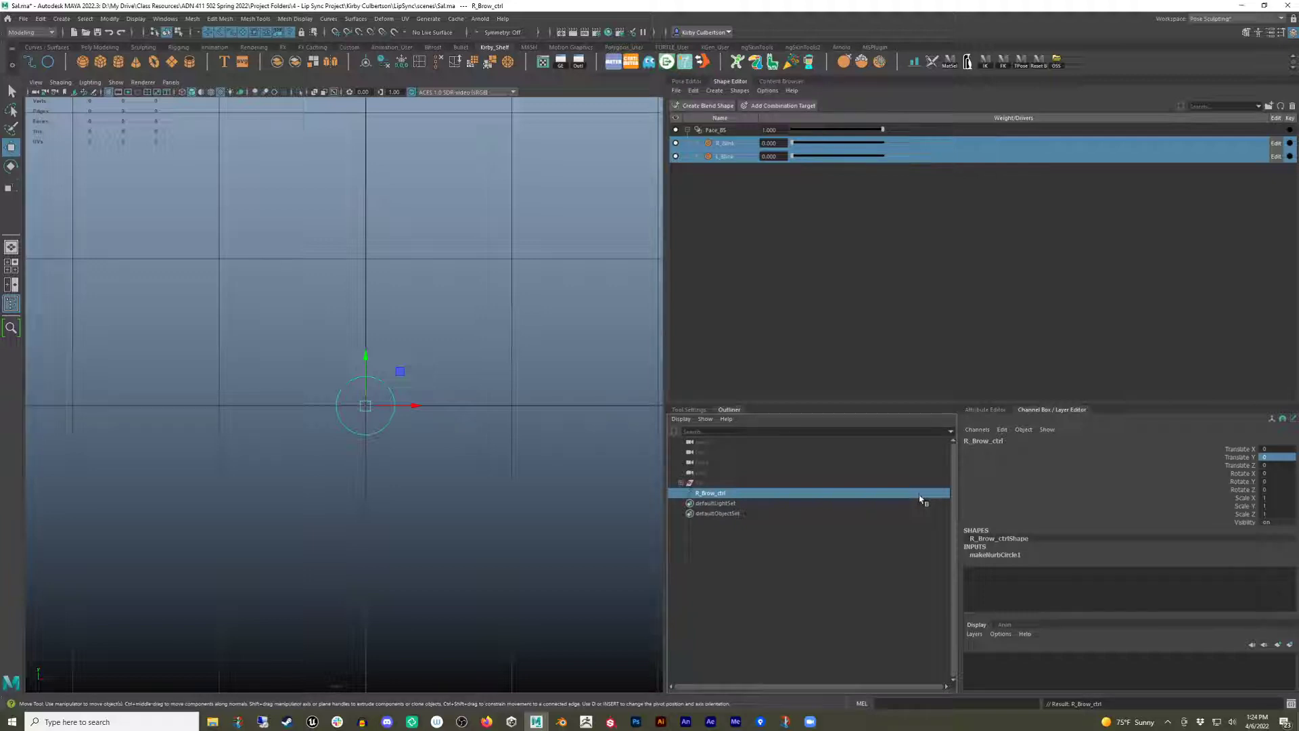
Limit R_Brow_ctrl's Translate Y to a minimum of 0 and a maximum of 1.
{"action": "left_click", "coordinate": [994, 413]}
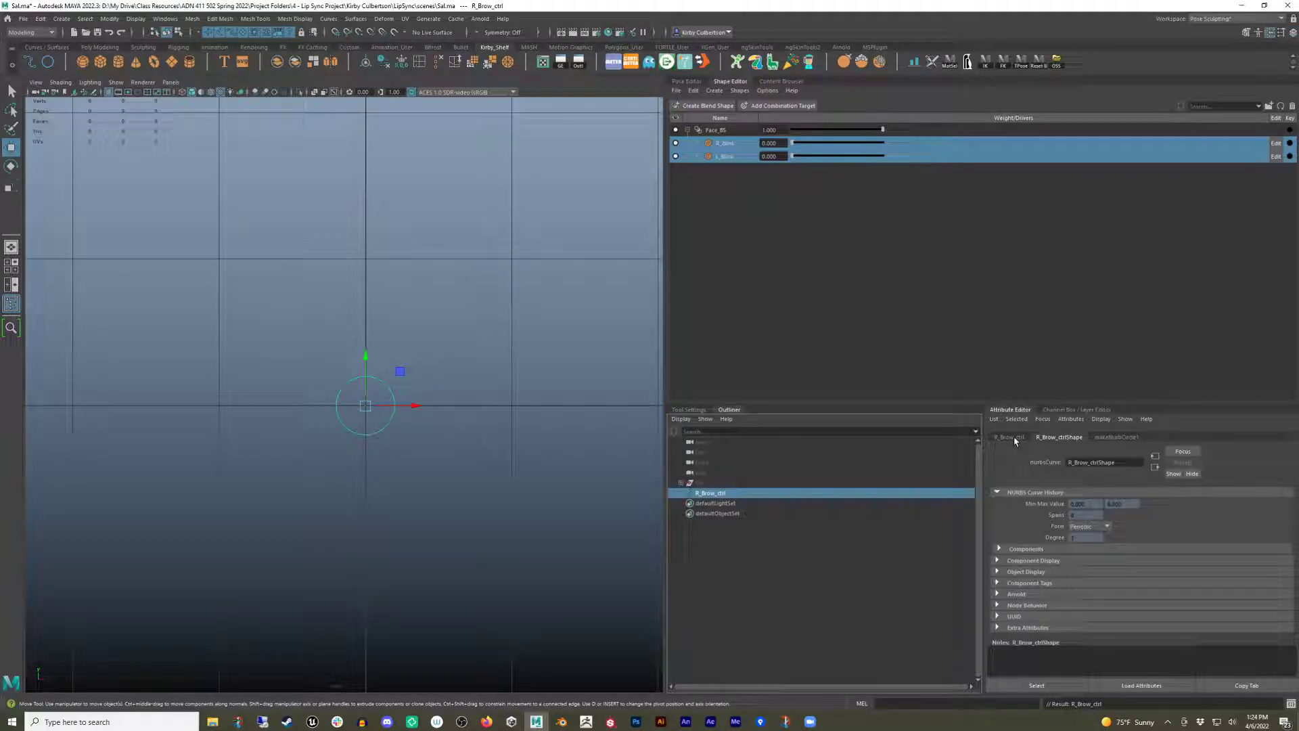
{"action": "left_click", "coordinate": [1004, 438]}
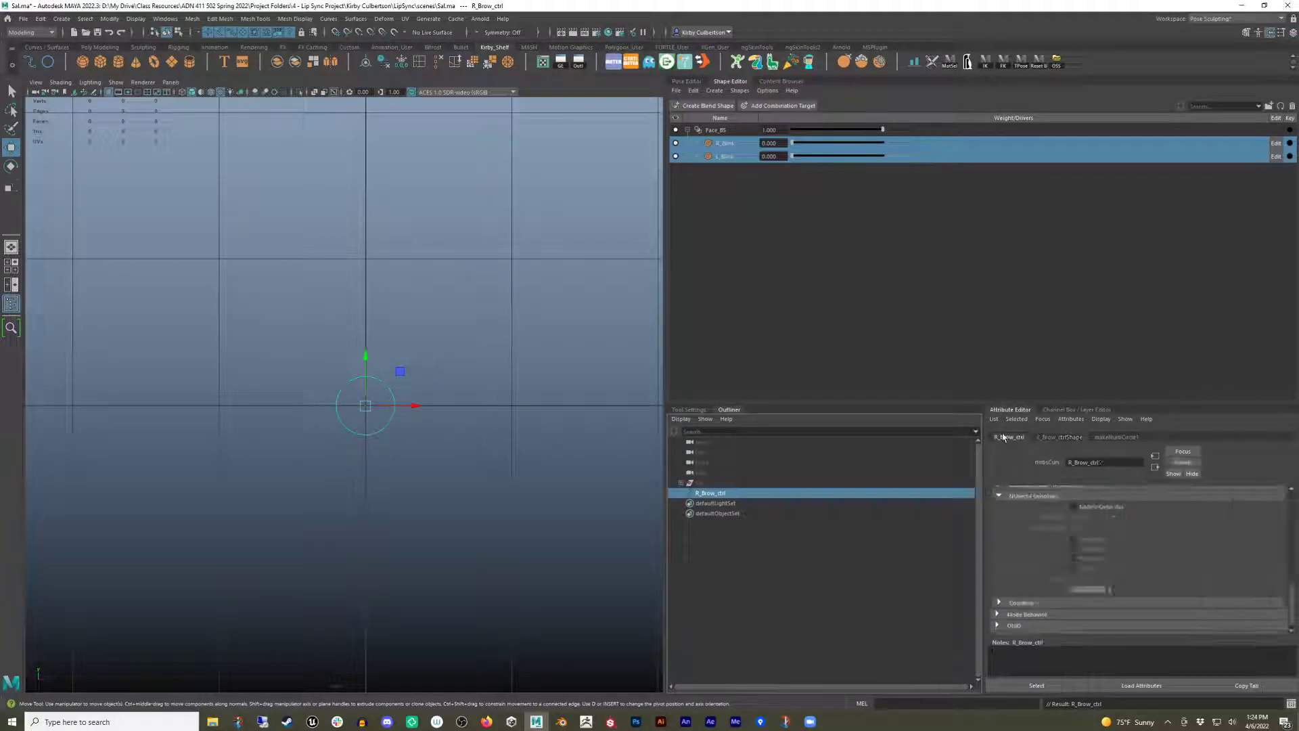
{"action": "scroll", "coordinate": [1097, 543], "scroll_direction": "up", "scroll_amount": 10}
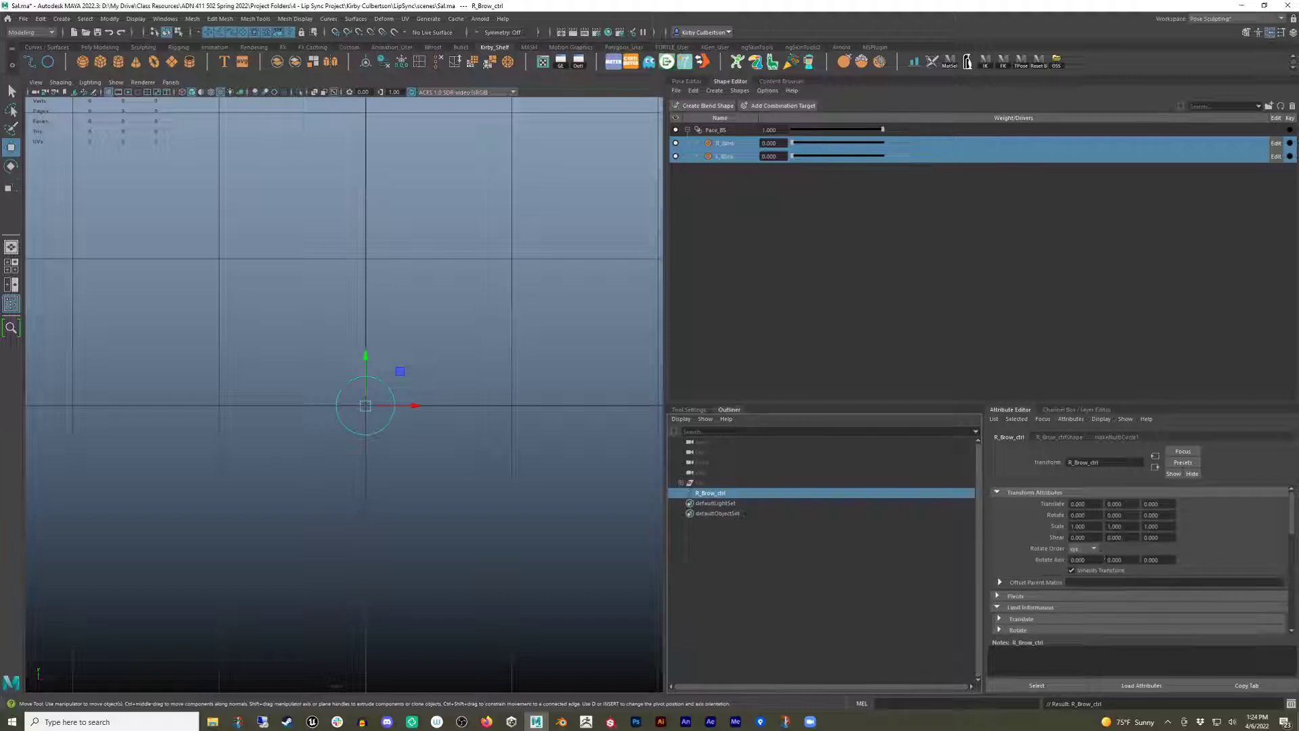
{"action": "left_click", "coordinate": [1039, 493]}
{"action": "left_click", "coordinate": [1039, 561]}
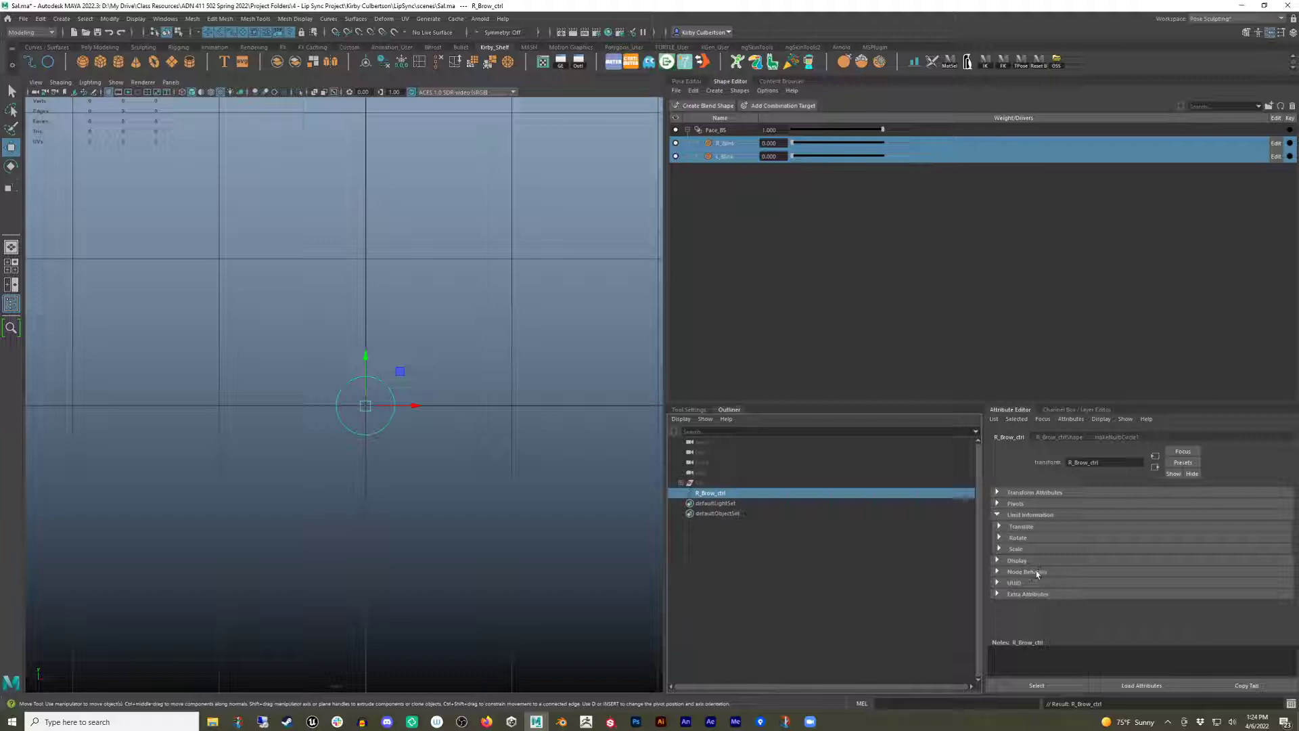
{"action": "left_click", "coordinate": [998, 515]}
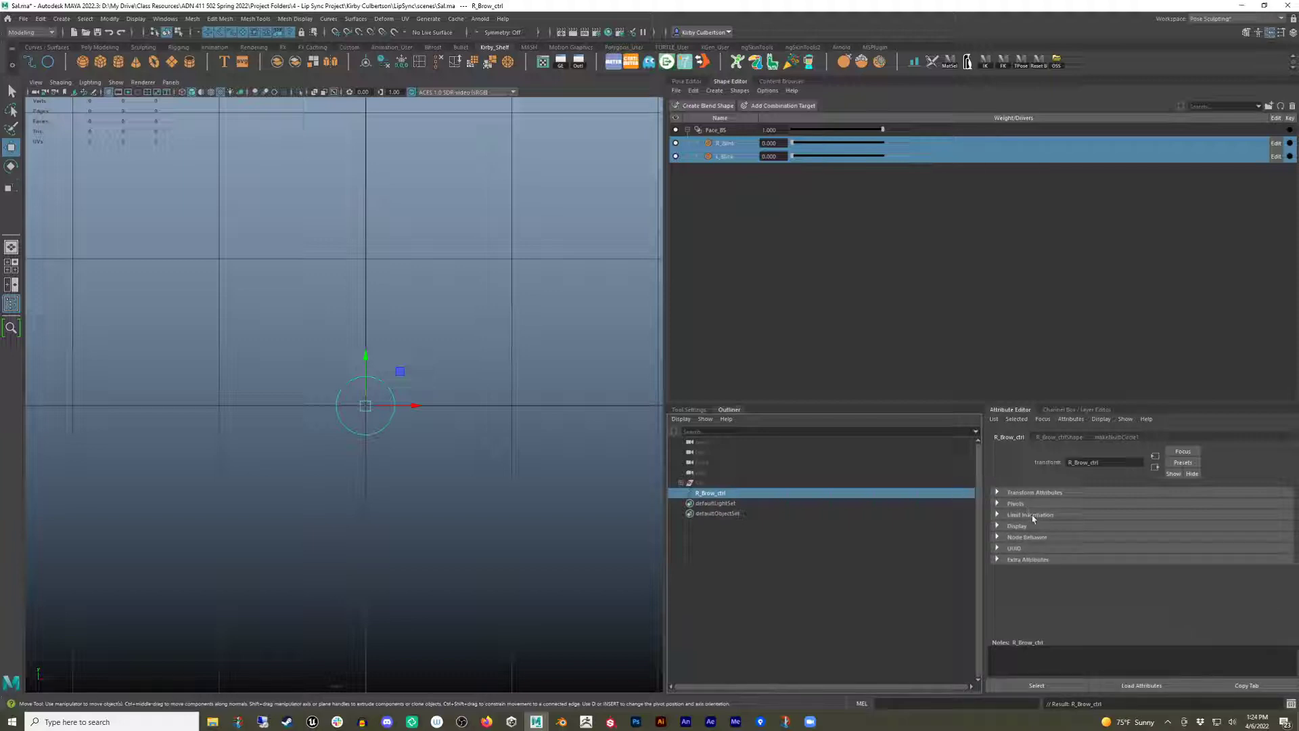
{"action": "left_click", "coordinate": [999, 515]}
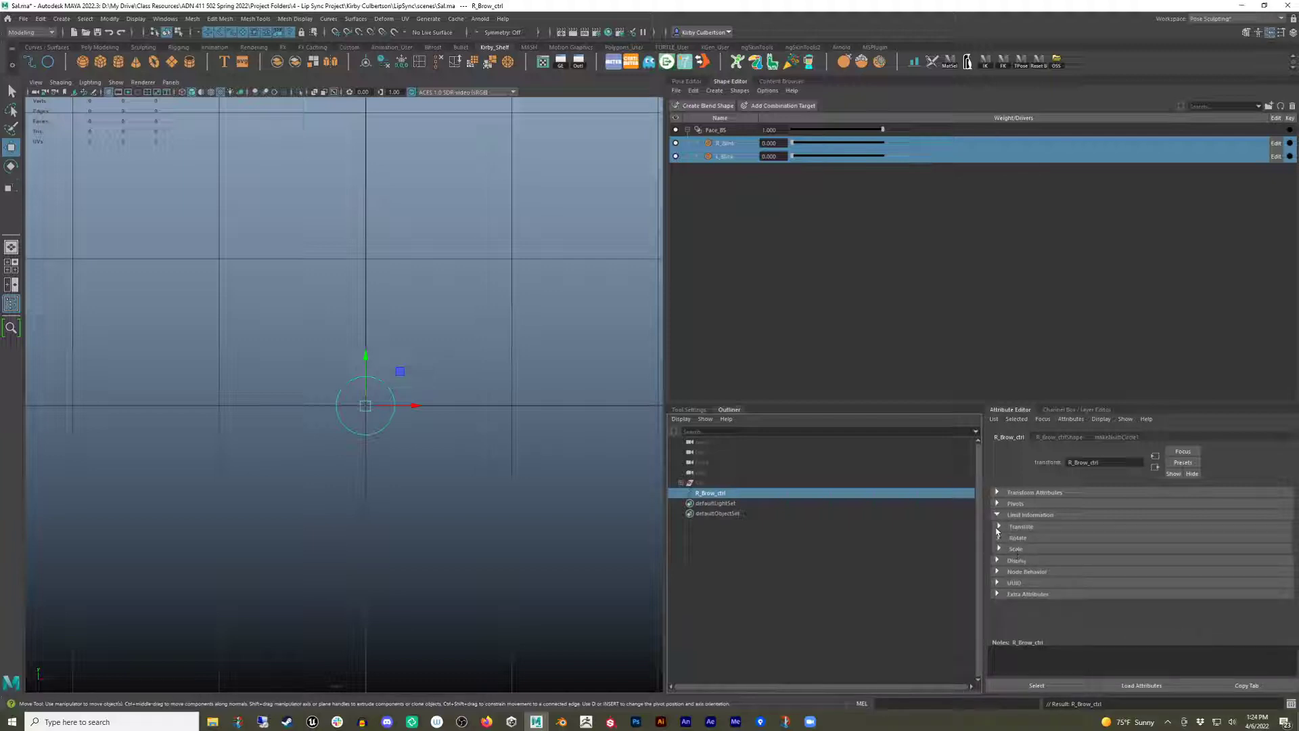
{"action": "left_click", "coordinate": [998, 527]}
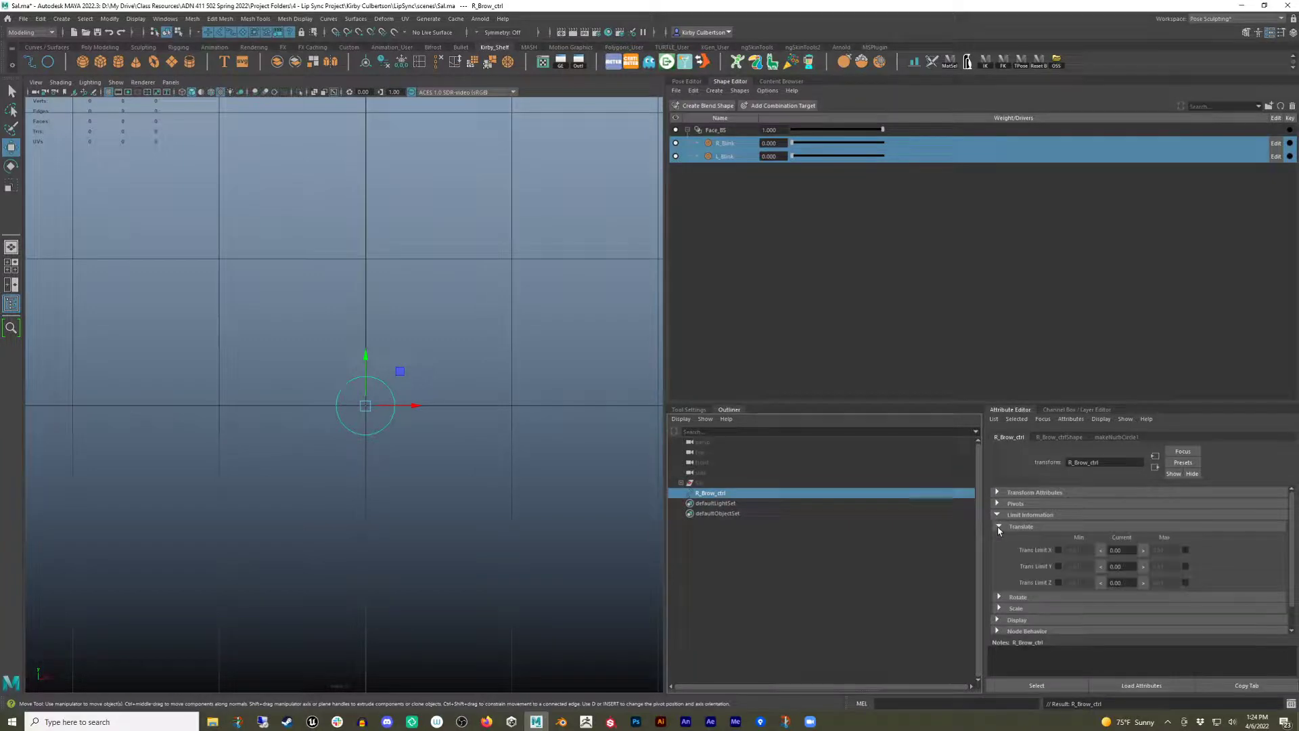
{"action": "left_click", "coordinate": [1059, 567]}
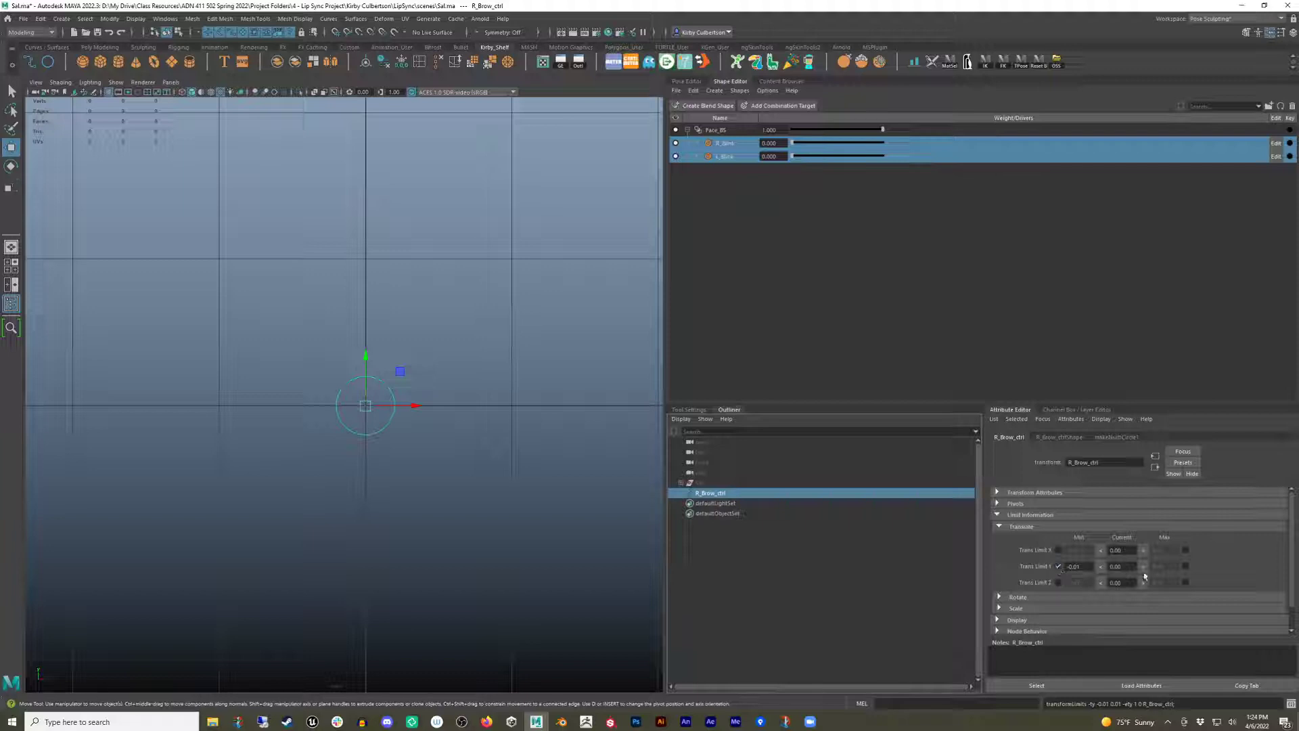
{"action": "left_click", "coordinate": [1186, 567]}
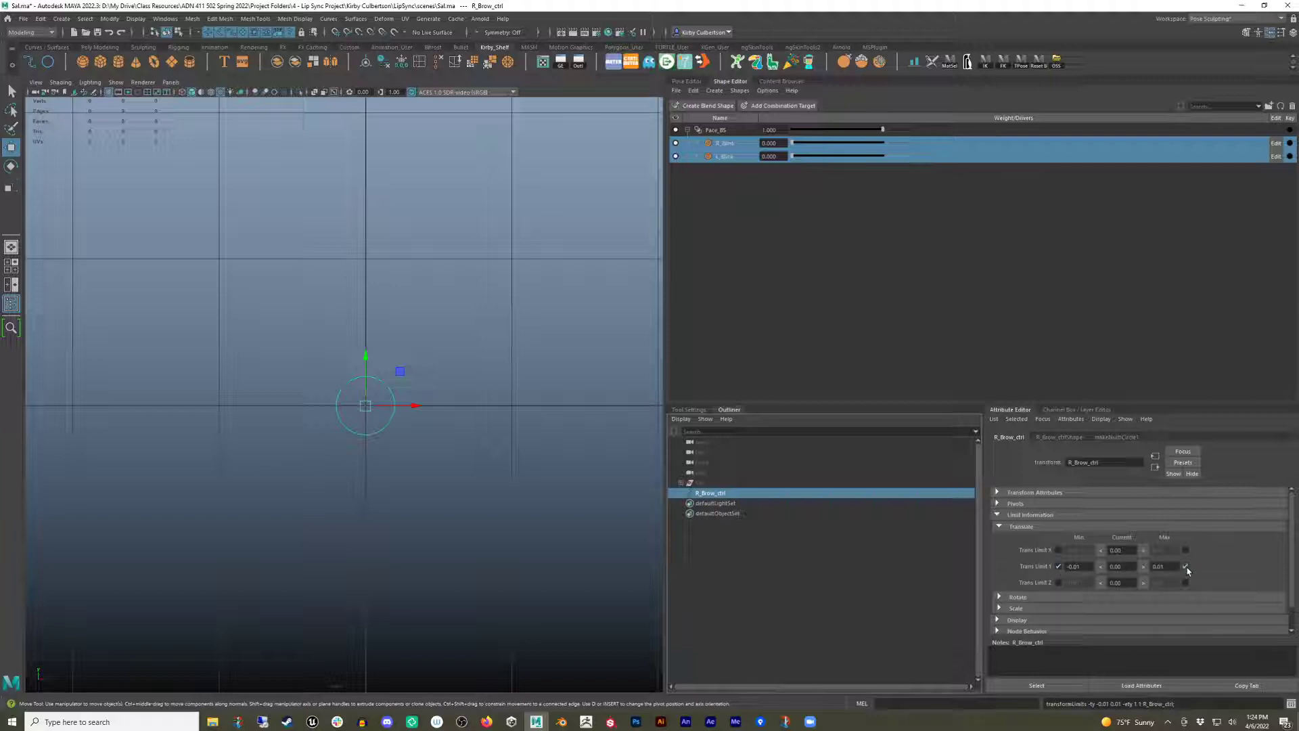
{"action": "double_click", "coordinate": [1074, 567]}
{"action": "type", "text": "0"}
{"action": "key", "text": "Return"}
{"action": "double_click", "coordinate": [1158, 566]}
{"action": "type", "text": "1"}
{"action": "key", "text": "Return"}
Test the Translate Y limits by dragging the brow control up and down.
{"action": "left_click", "coordinate": [429, 363]}
{"action": "left_click", "coordinate": [335, 405]}
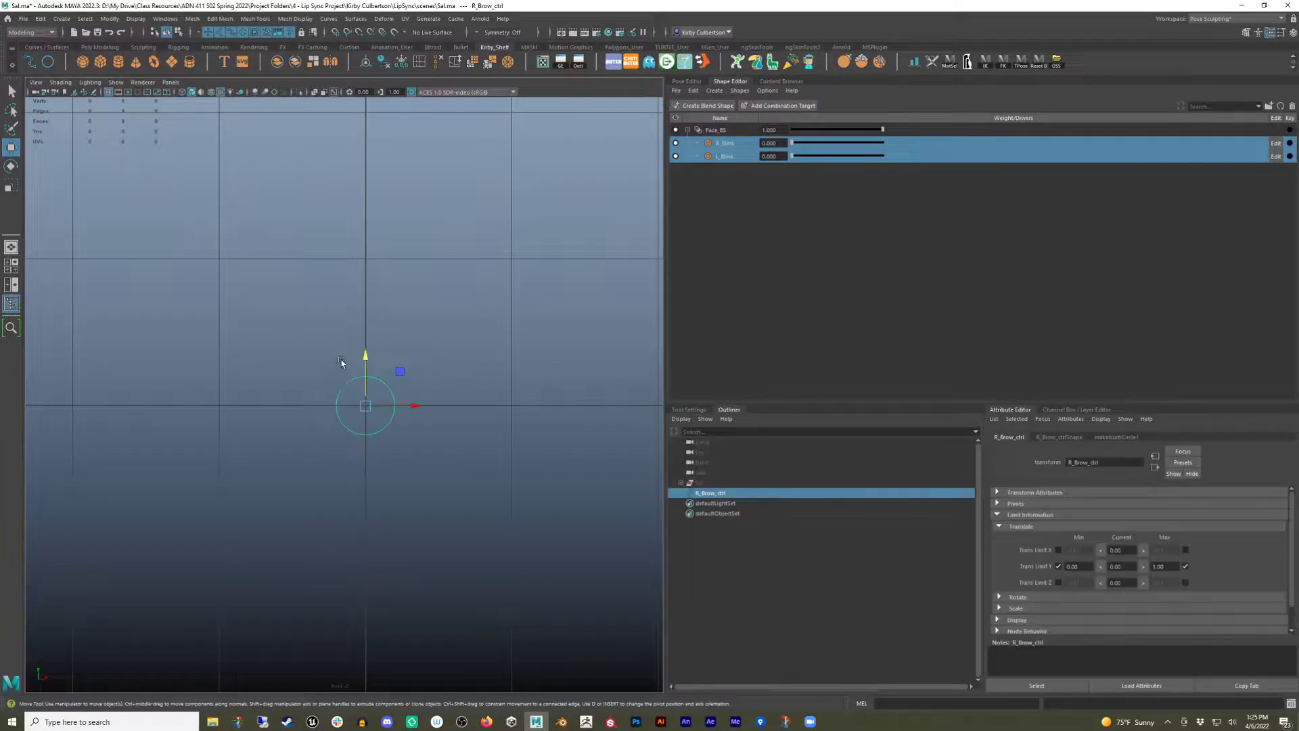
{"action": "left_click_drag", "start_coordinate": [369, 363], "coordinate": [373, 33]}
{"action": "left_click_drag", "start_coordinate": [365, 211], "coordinate": [367, 114]}
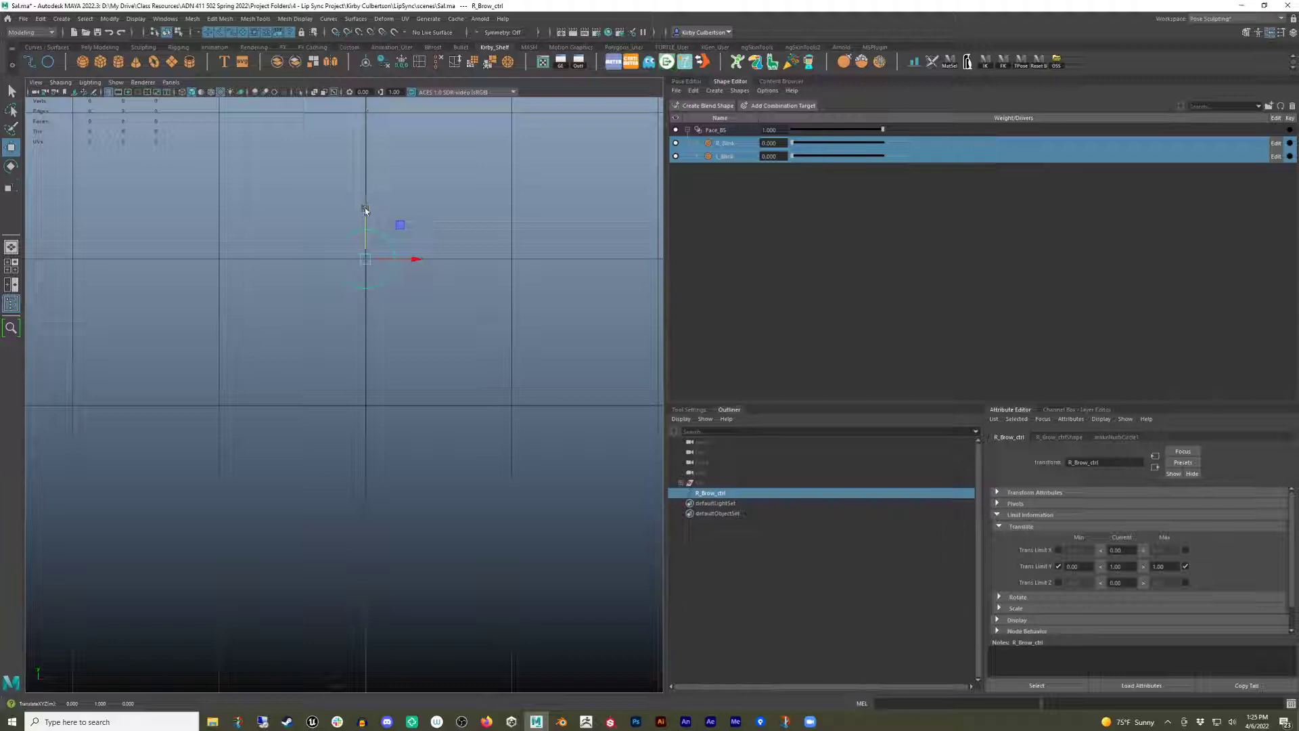
{"action": "left_click_drag", "start_coordinate": [365, 211], "coordinate": [360, 359]}
{"action": "left_click_drag", "start_coordinate": [366, 354], "coordinate": [370, 633]}
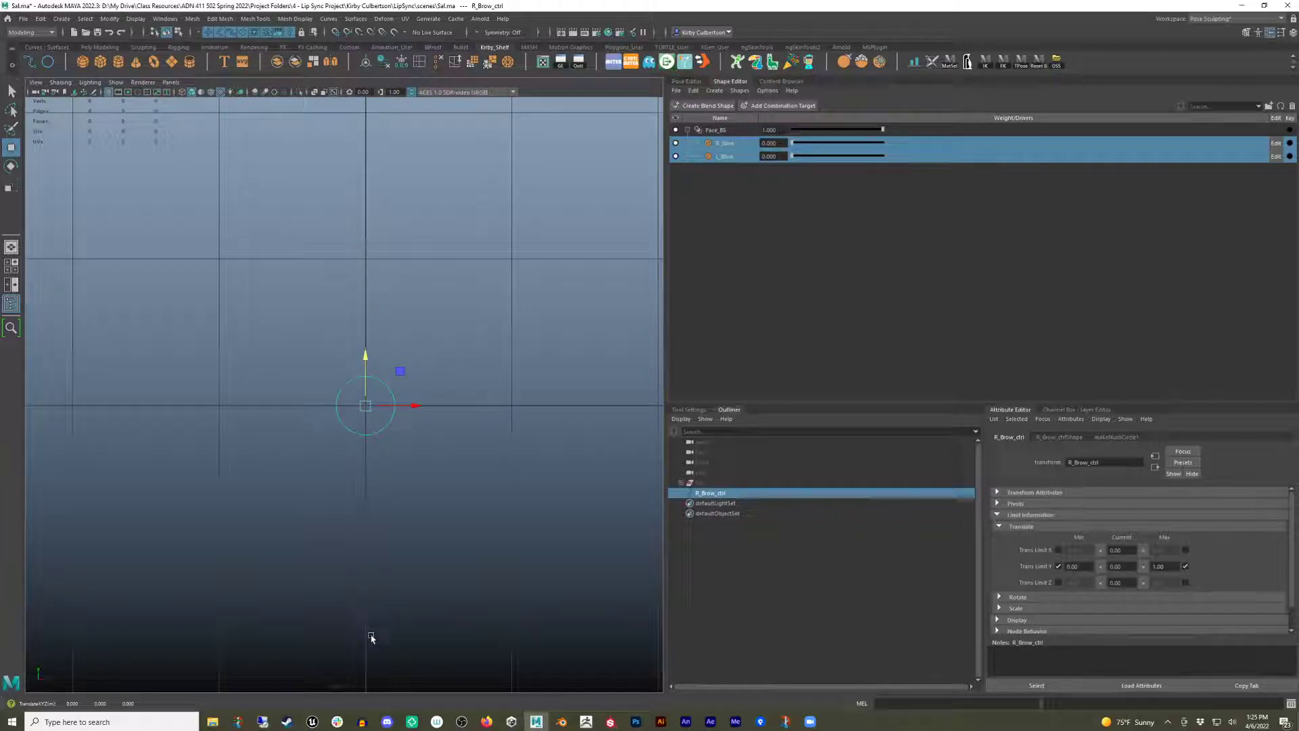
{"action": "left_click", "coordinate": [419, 525]}
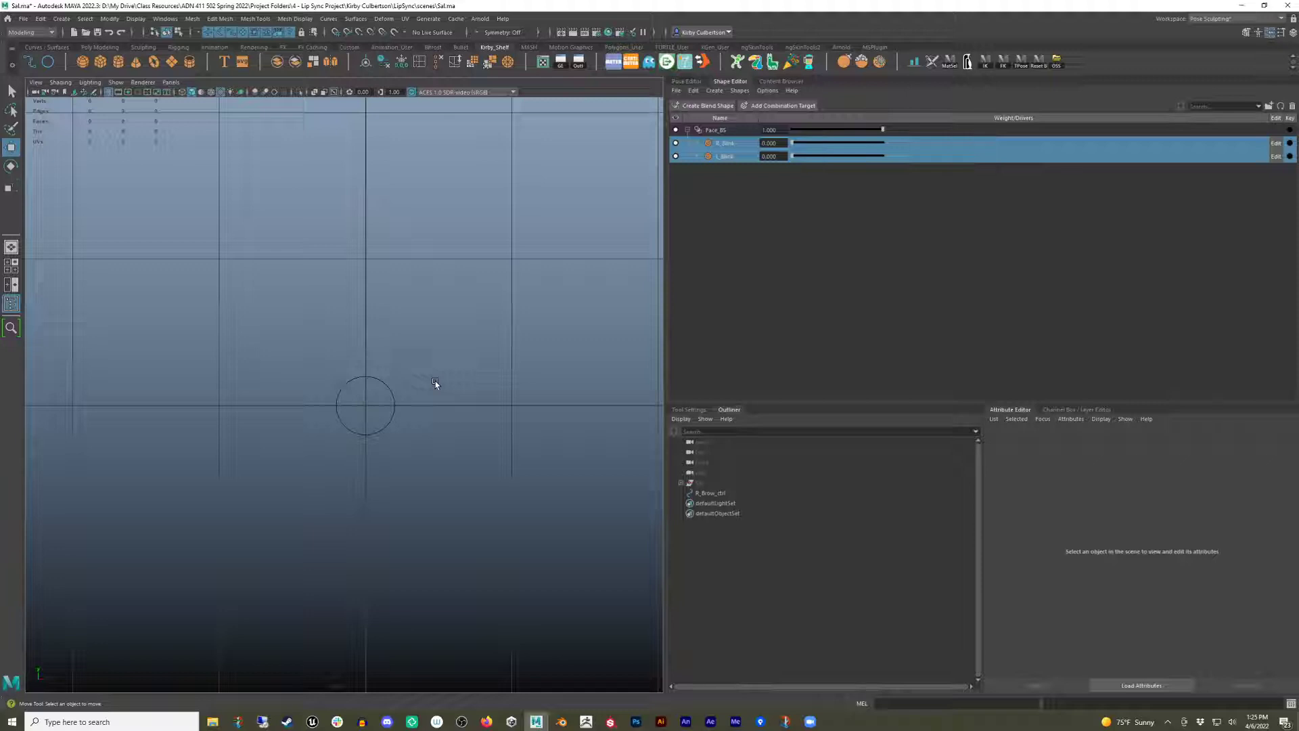
Duplicate the brow control circle and scale the copy slightly larger.
{"action": "left_click_drag", "start_coordinate": [435, 383], "coordinate": [318, 418]}
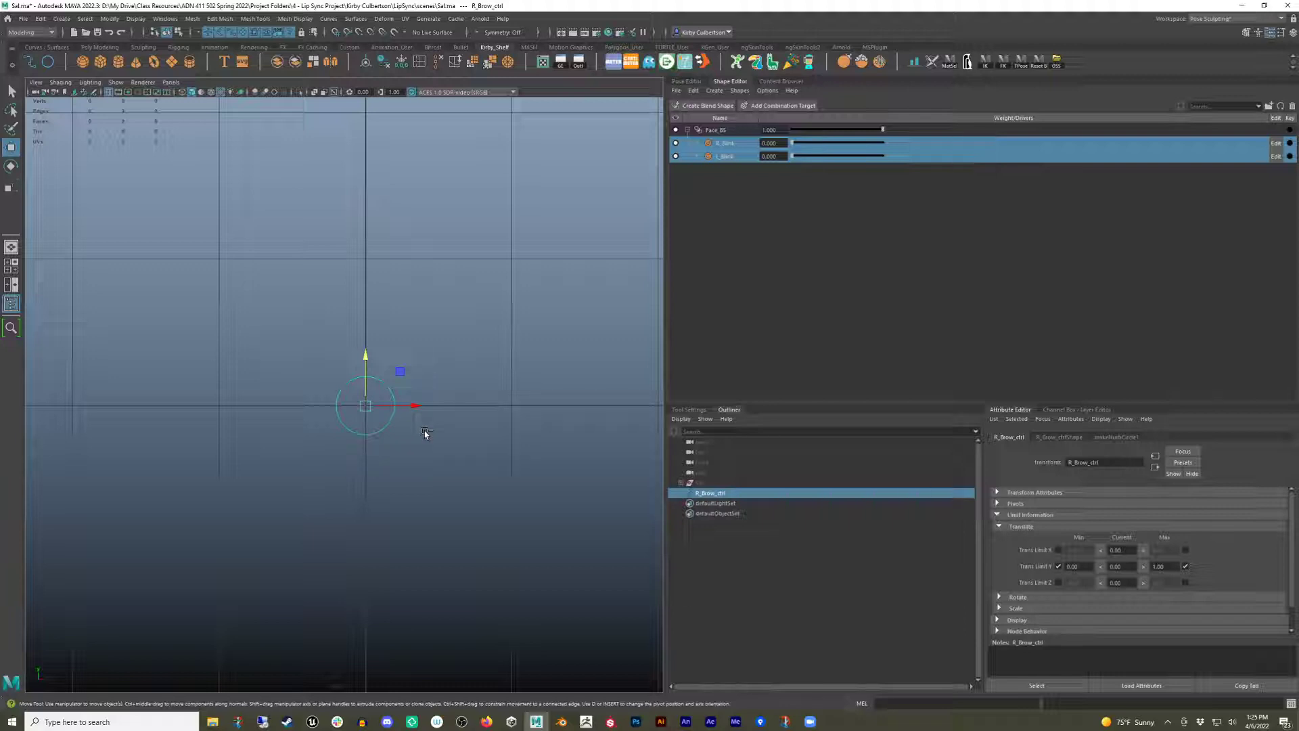
{"action": "key", "text": "ctrl+d"}
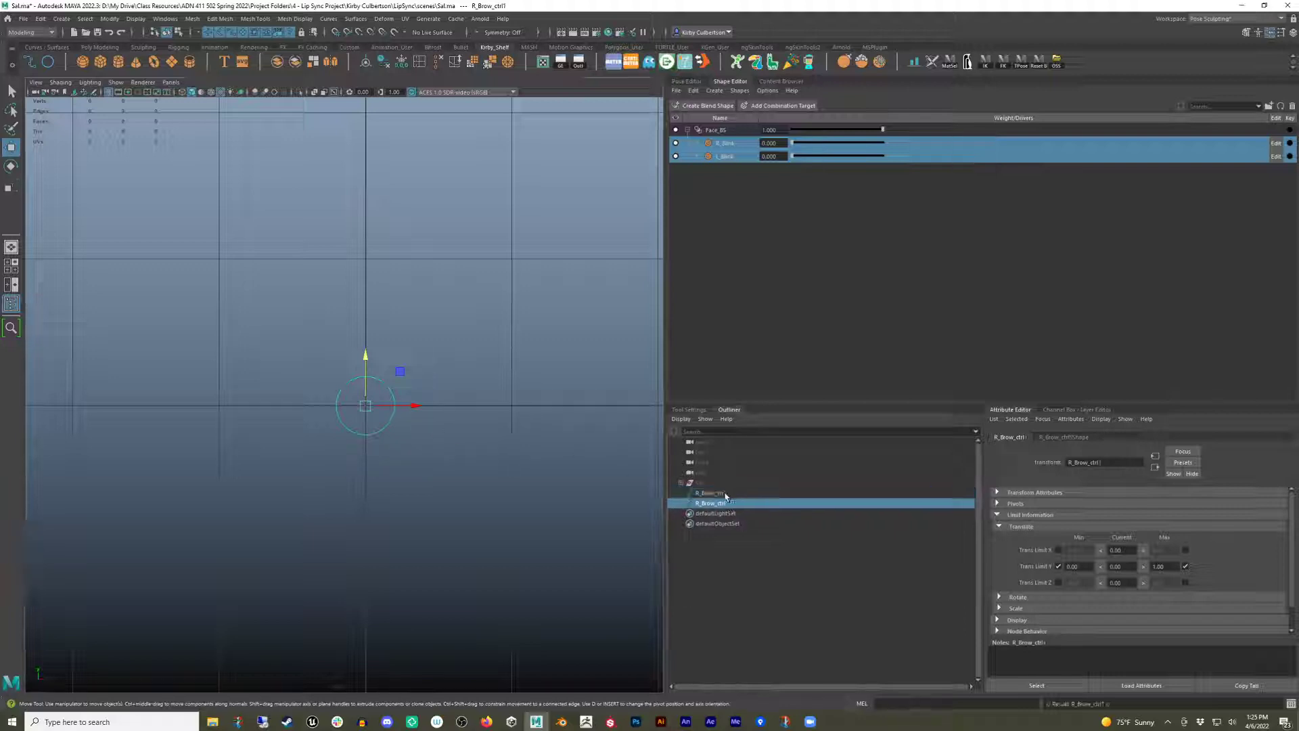
{"action": "key", "text": "r"}
{"action": "left_click_drag", "start_coordinate": [371, 413], "coordinate": [369, 408]}
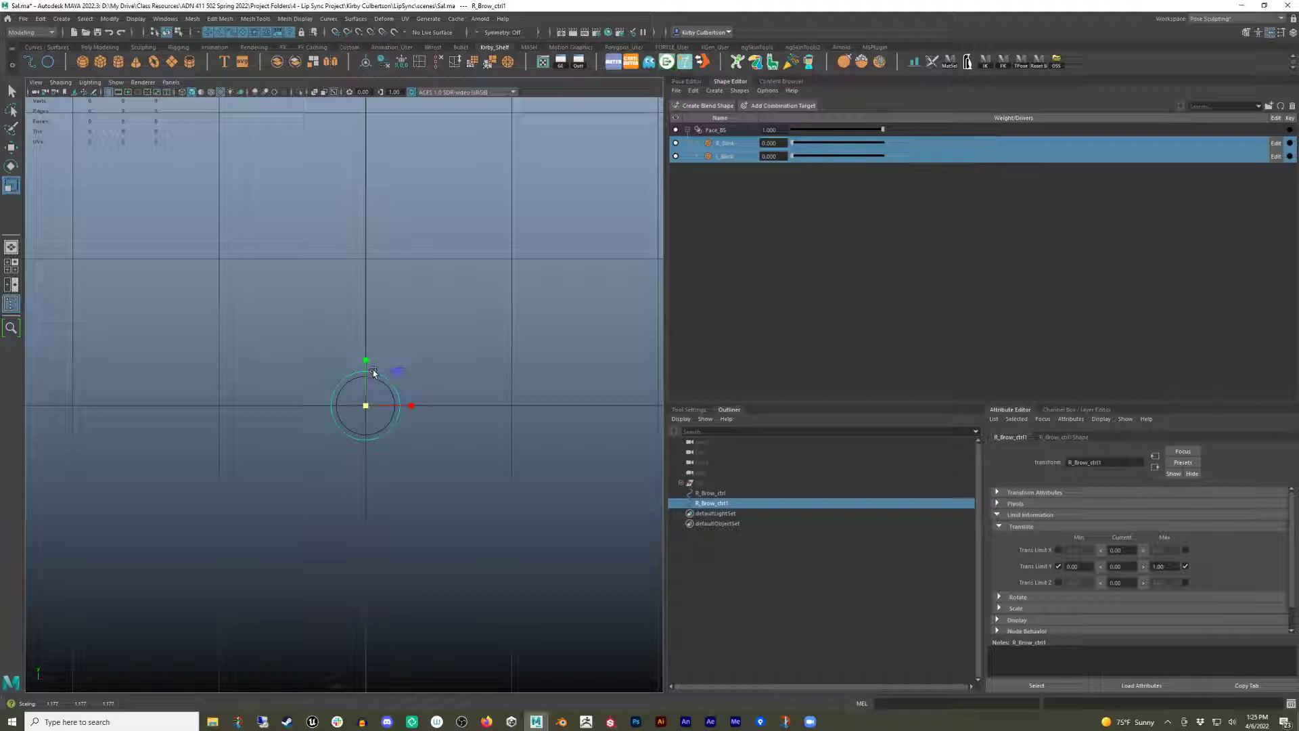
{"action": "key", "text": "q"}
{"action": "right_click_drag", "start_coordinate": [376, 375], "coordinate": [323, 377]}
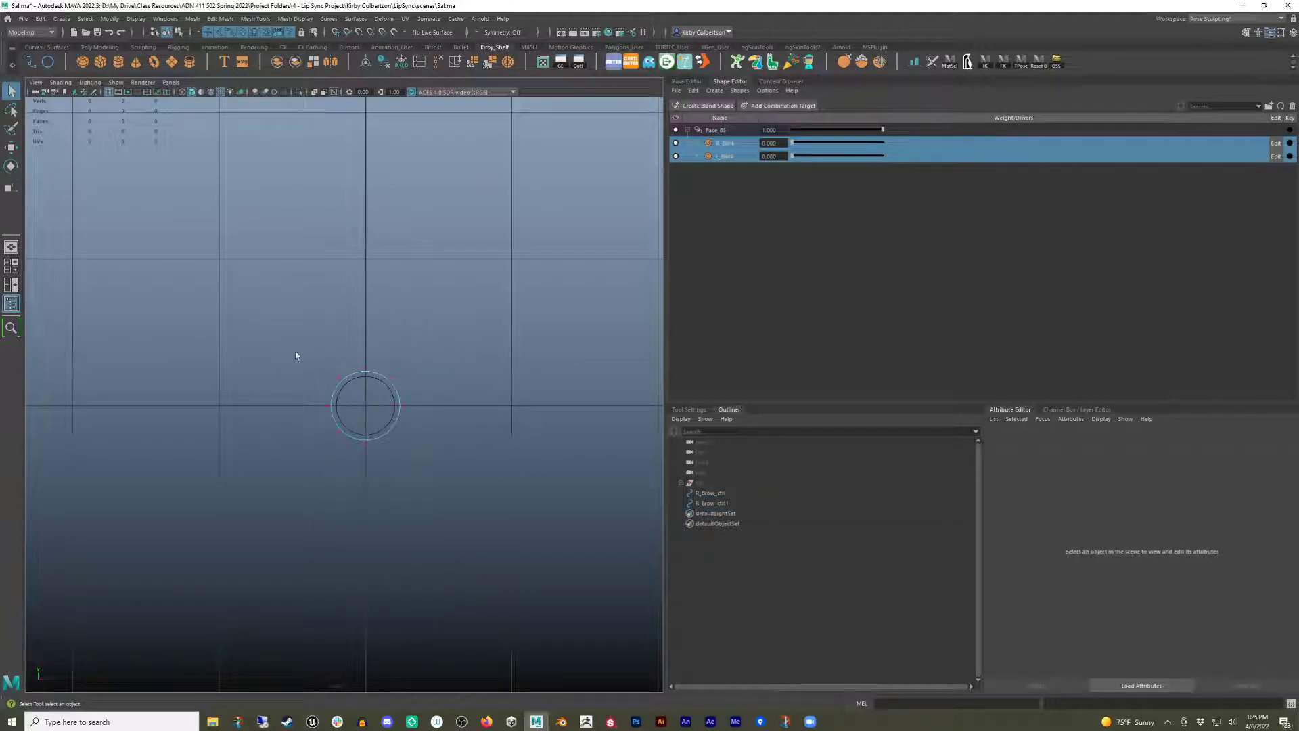
Stretch the duplicate's upper CVs upward to form a tall vertical slider track.
{"action": "left_click_drag", "start_coordinate": [254, 328], "coordinate": [452, 409]}
{"action": "key", "text": "w"}
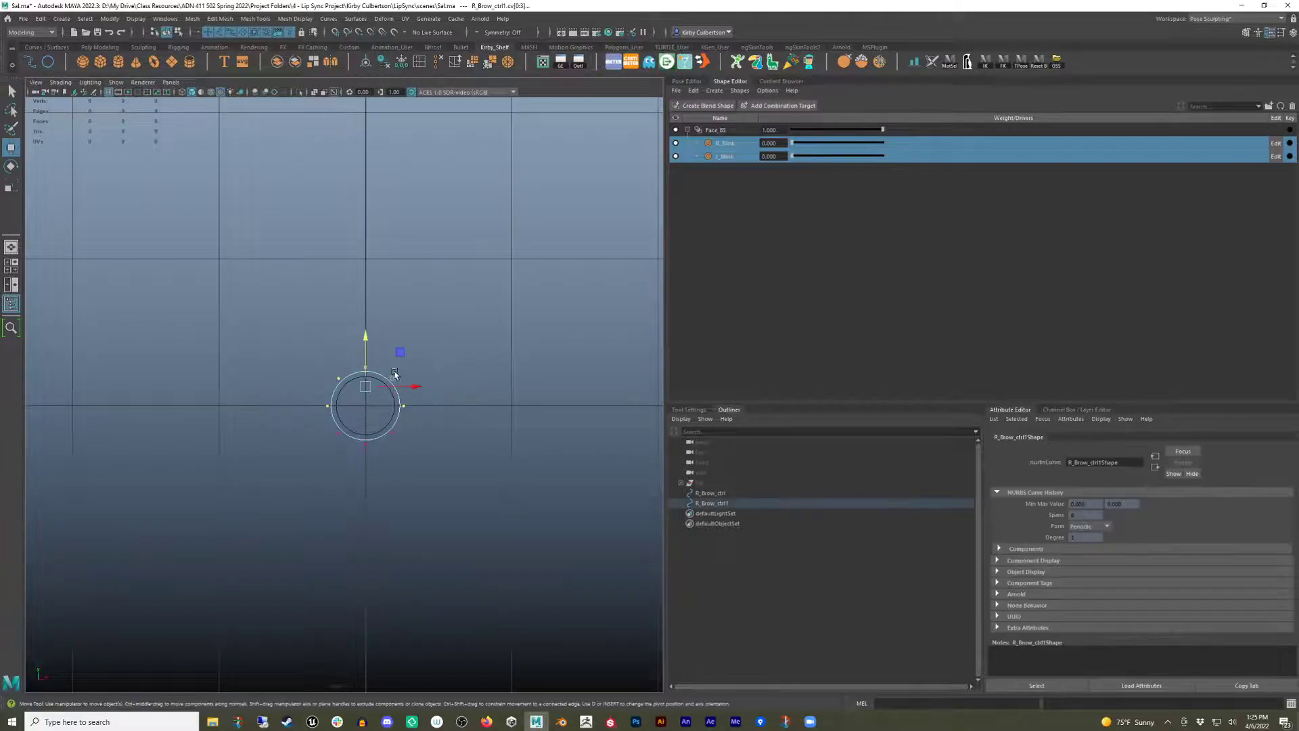
{"action": "left_click_drag", "start_coordinate": [366, 342], "coordinate": [434, 326]}
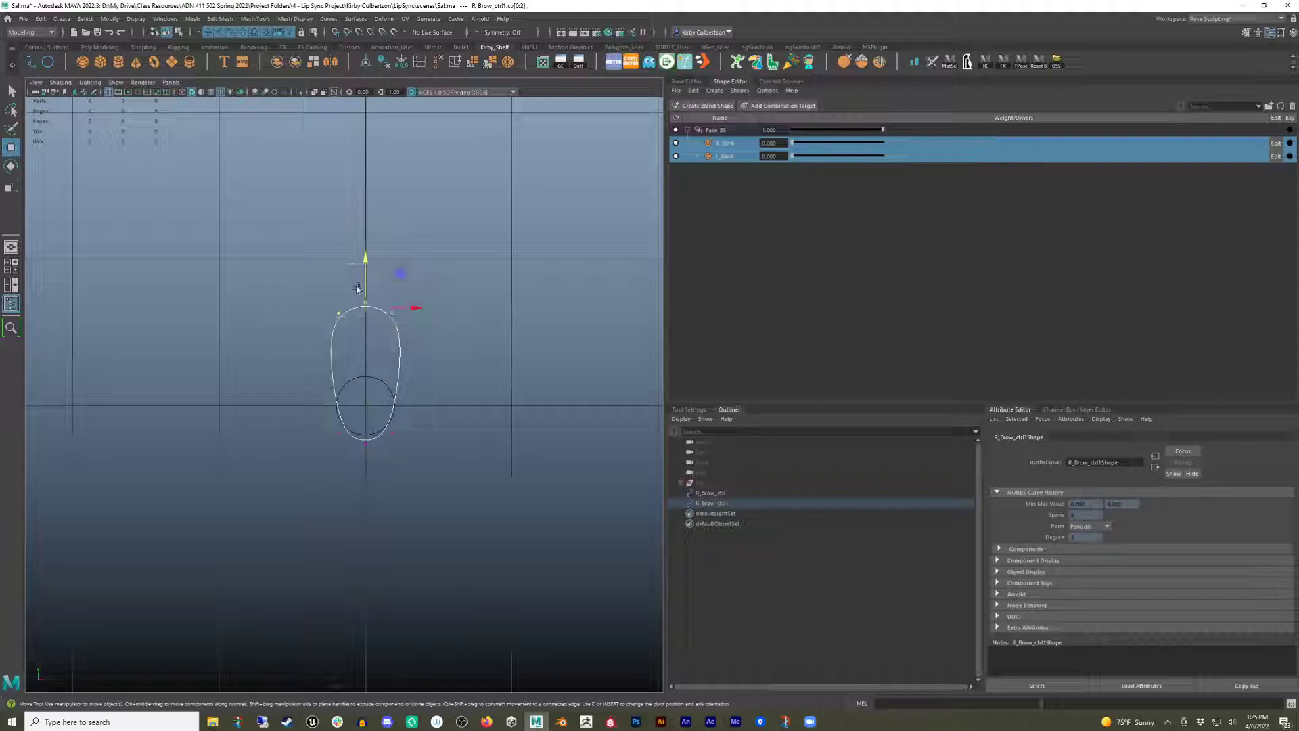
{"action": "left_click_drag", "start_coordinate": [366, 258], "coordinate": [368, 190]}
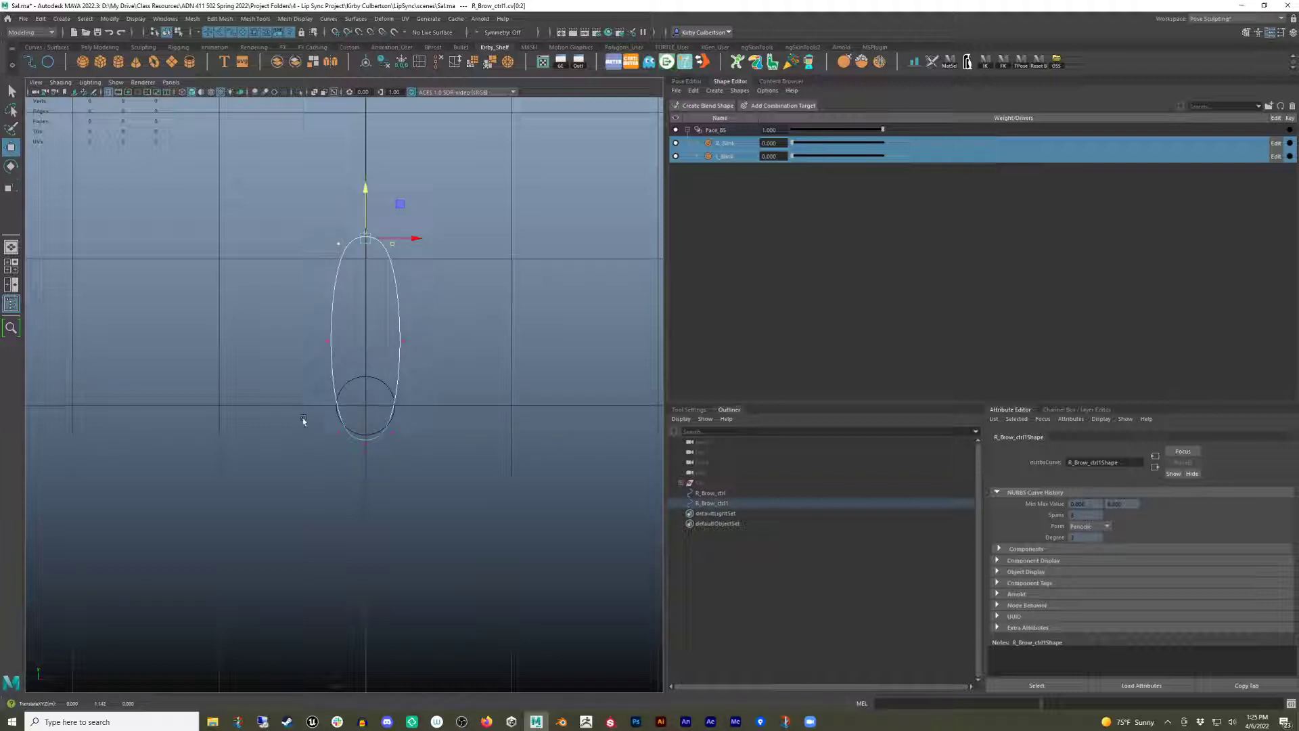
Move R_Brow_ctrl up to its upper limit at the top of the track.
{"action": "left_click_drag", "start_coordinate": [305, 424], "coordinate": [428, 438]}
{"action": "key", "text": "r"}
{"action": "key", "text": "F8"}
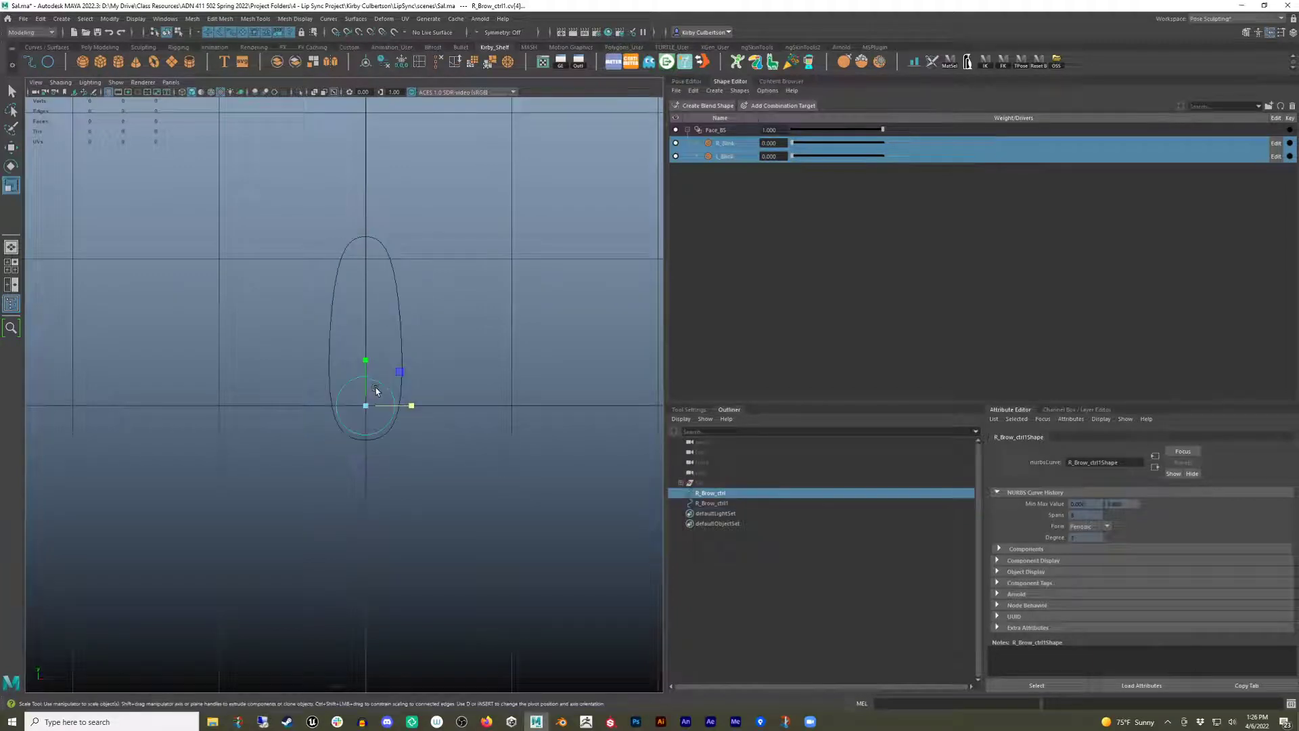
{"action": "key", "text": "q"}
{"action": "key", "text": "w"}
{"action": "left_click_drag", "start_coordinate": [362, 365], "coordinate": [357, 144]}
Adjust the track's upper CVs so its top end wraps around the raised brow control.
{"action": "left_click", "coordinate": [415, 299]}
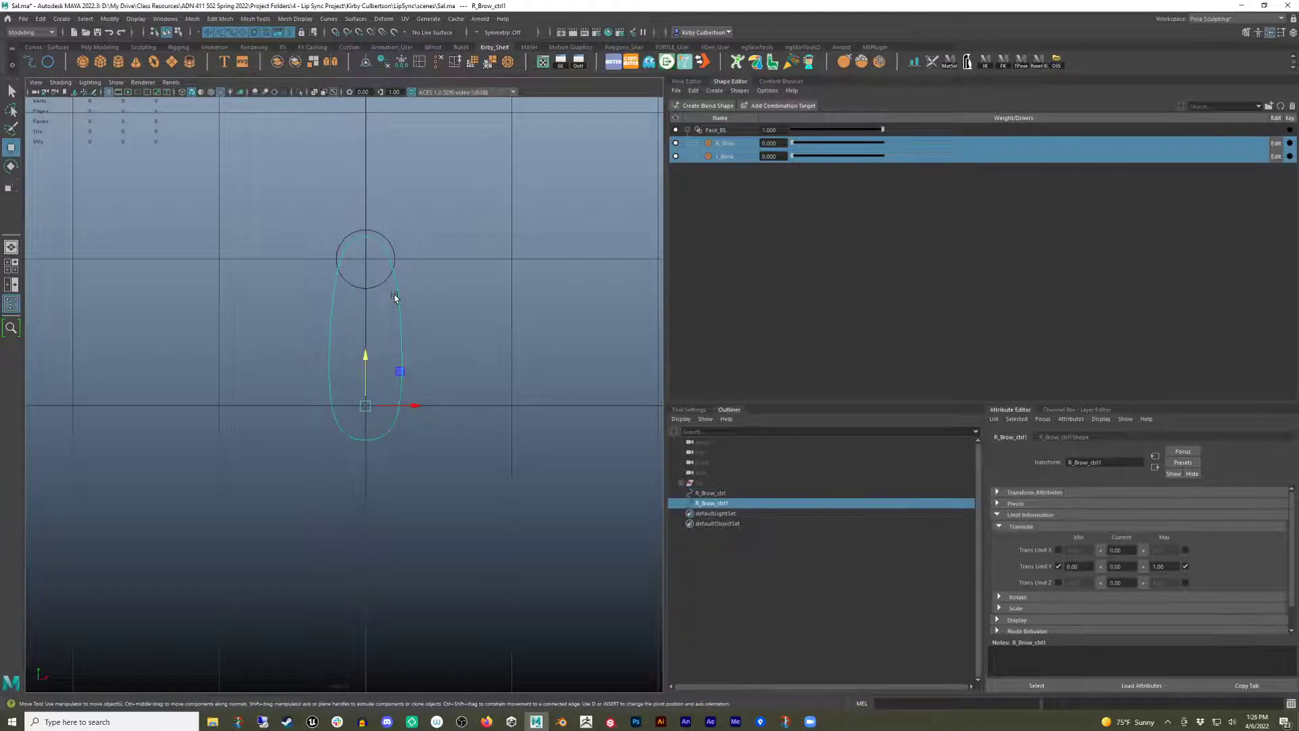
{"action": "right_click_drag", "start_coordinate": [396, 299], "coordinate": [342, 296]}
{"action": "left_click_drag", "start_coordinate": [332, 209], "coordinate": [426, 256]}
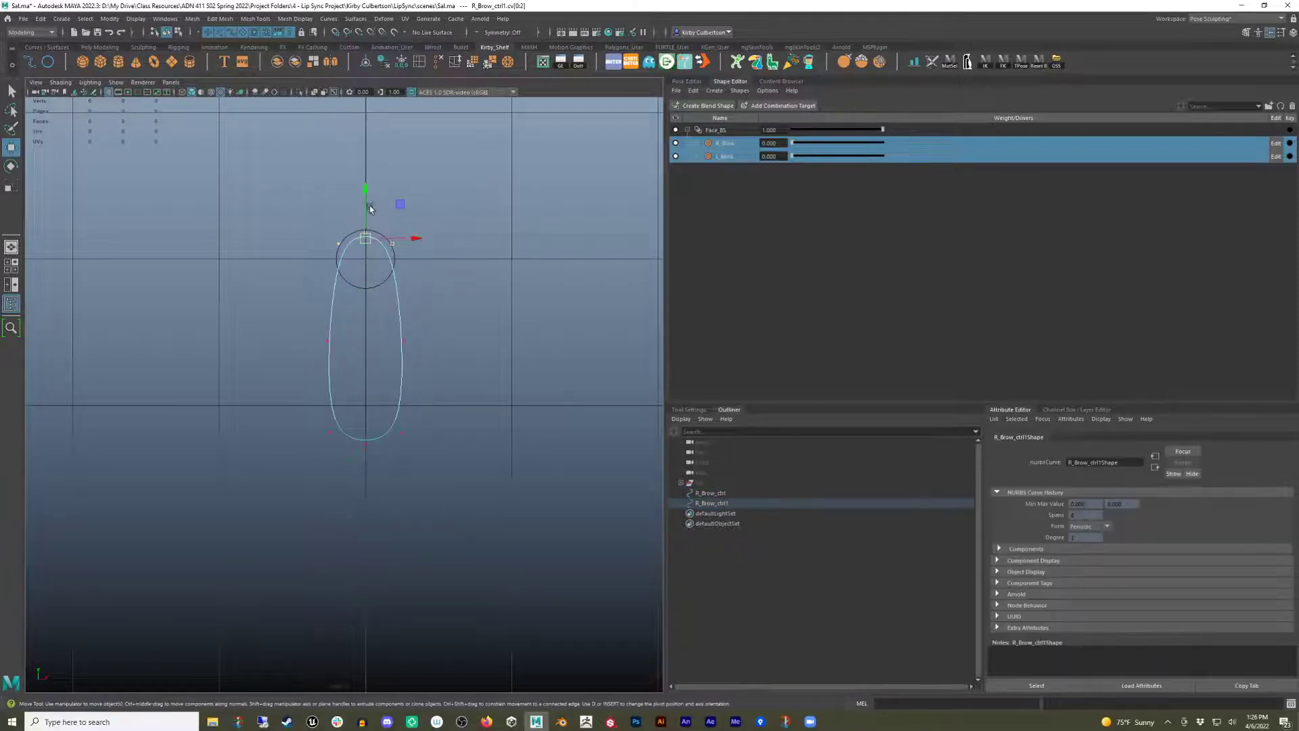
{"action": "left_click_drag", "start_coordinate": [365, 194], "coordinate": [368, 179]}
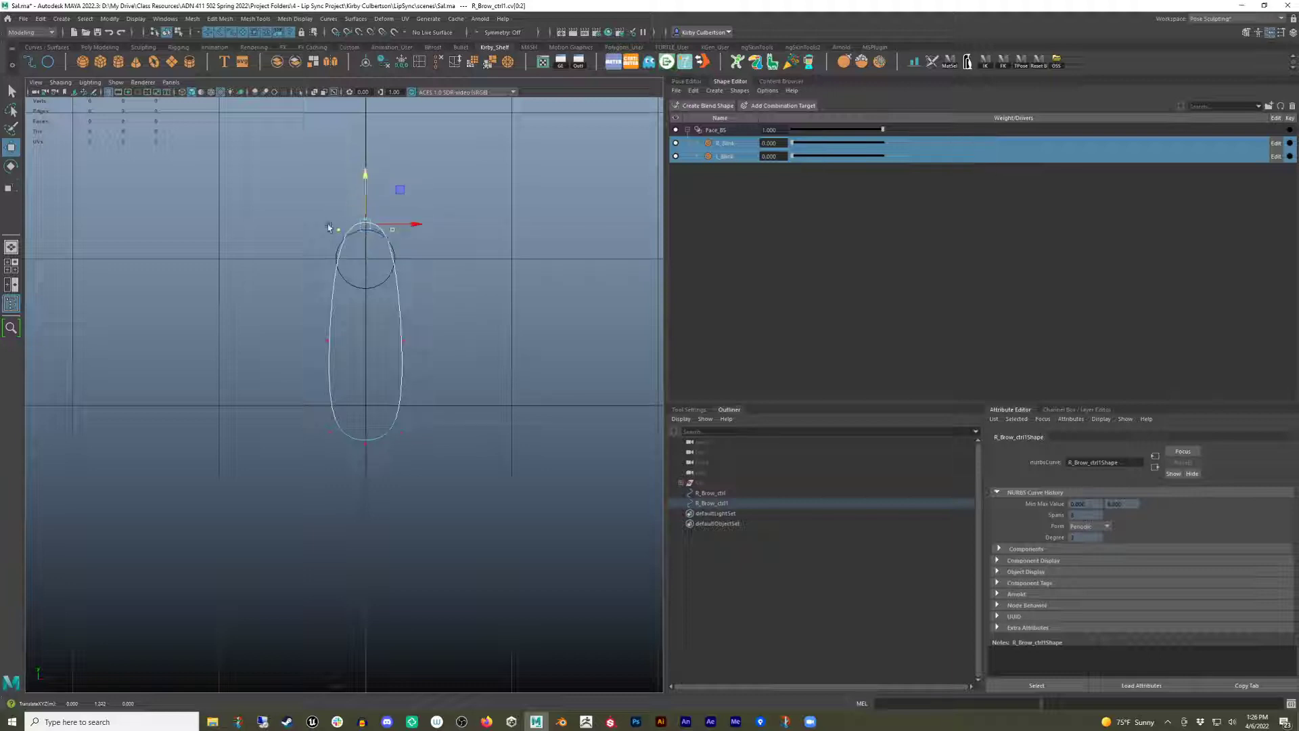
{"action": "key", "text": "r"}
{"action": "left_click_drag", "start_coordinate": [414, 232], "coordinate": [430, 239]}
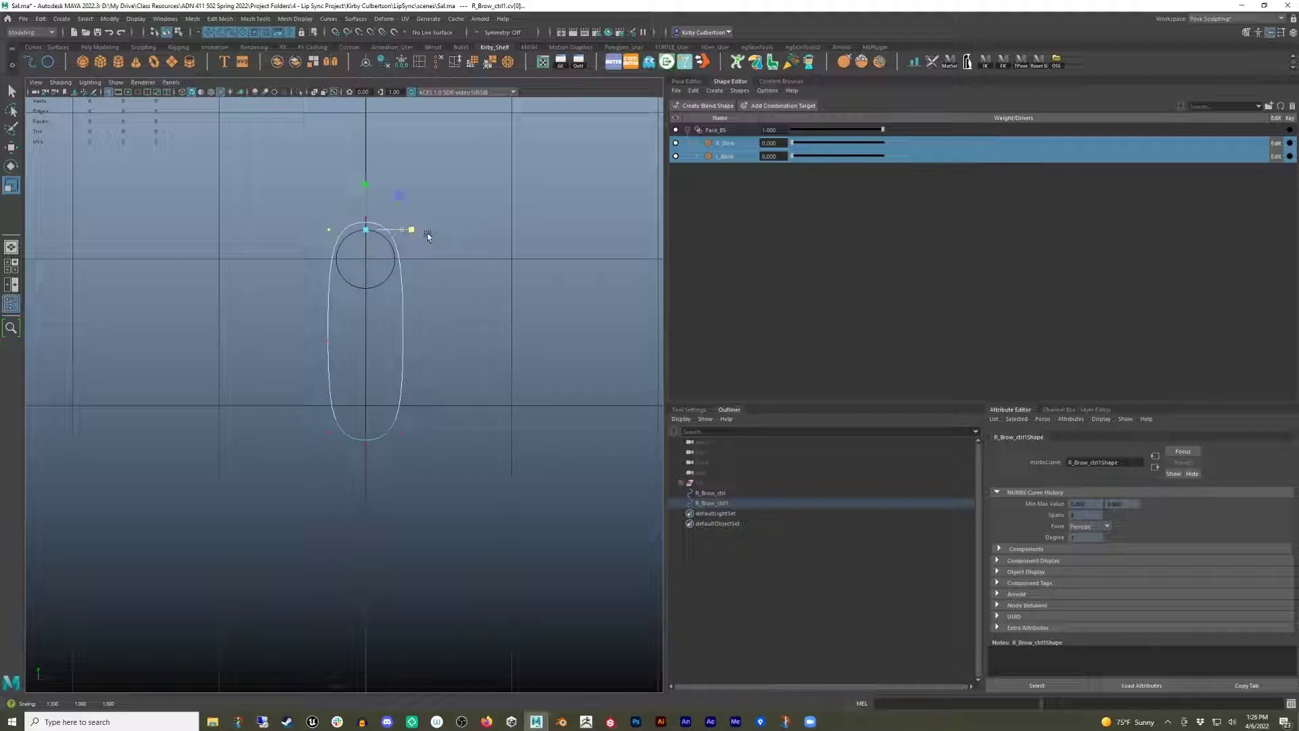
{"action": "key", "text": "w"}
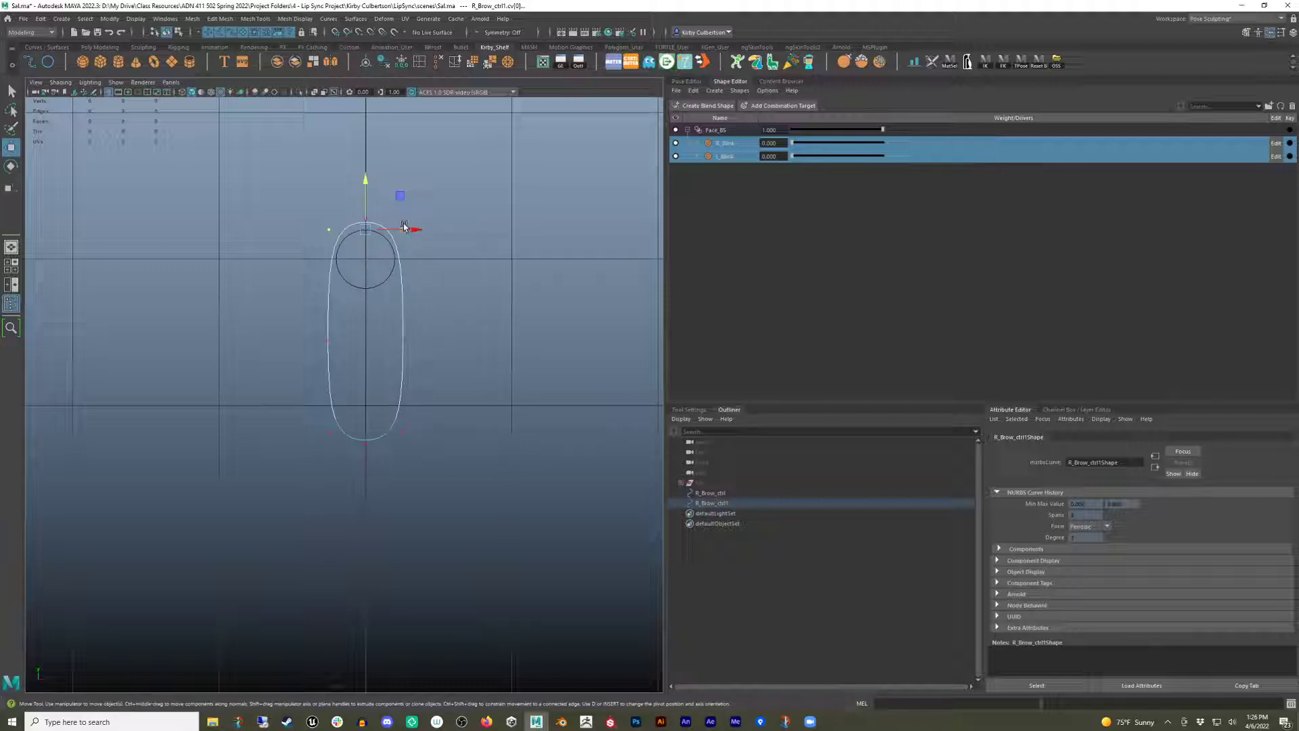
{"action": "left_click_drag", "start_coordinate": [366, 177], "coordinate": [366, 193]}
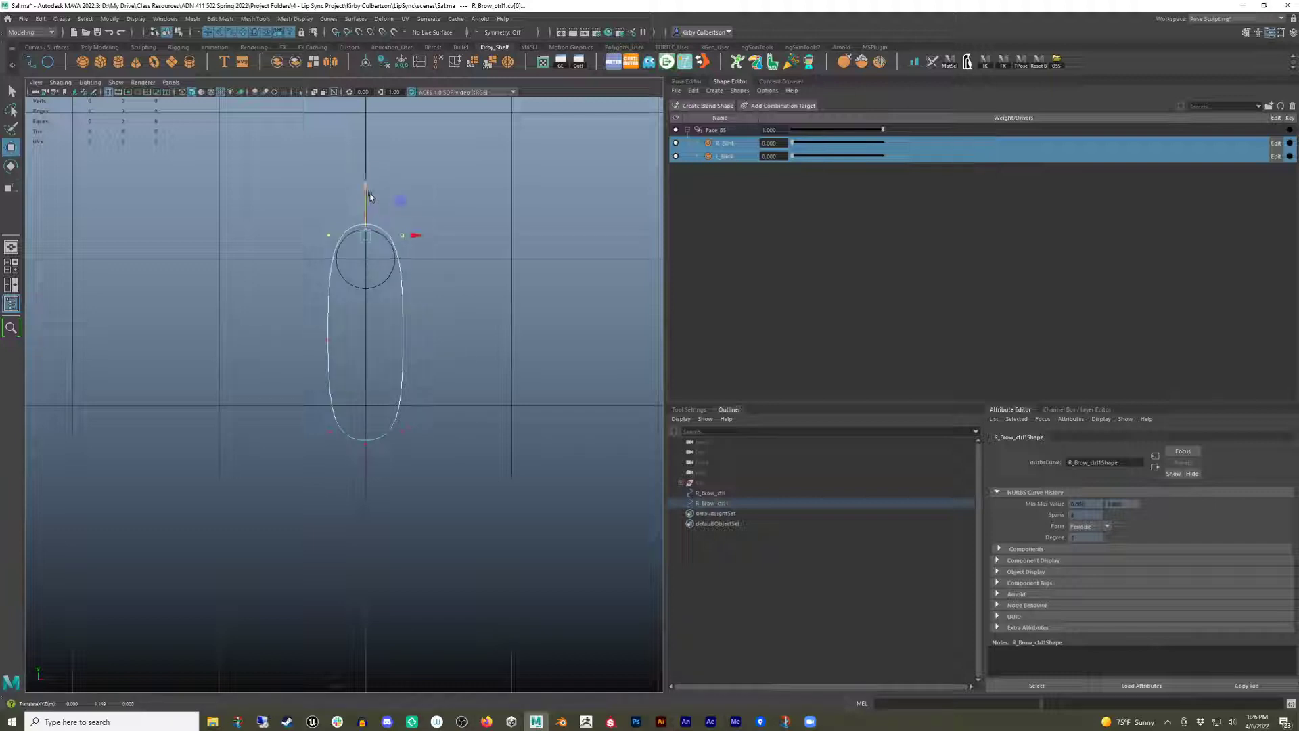
{"action": "key", "text": "r"}
{"action": "left_click_drag", "start_coordinate": [406, 237], "coordinate": [412, 237]}
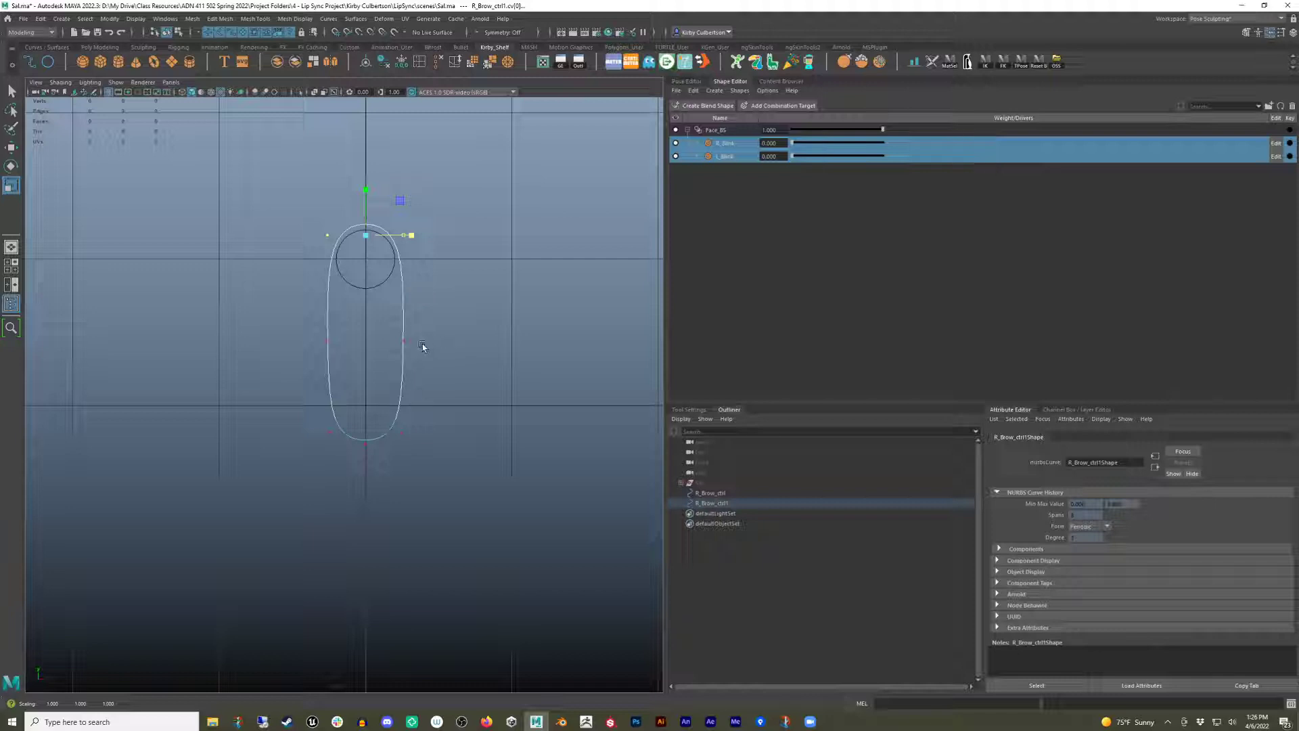
{"action": "key", "text": "q"}
{"action": "key", "text": "w"}
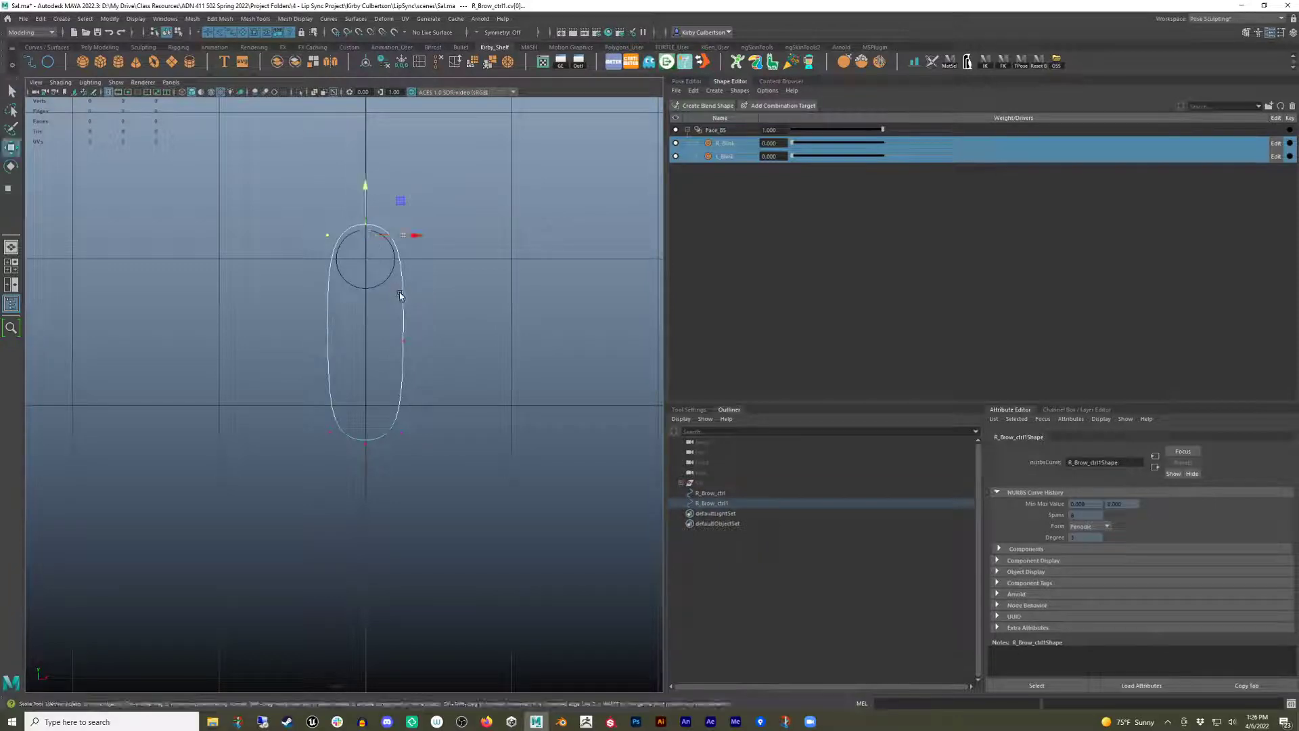
{"action": "right_click_drag", "start_coordinate": [400, 295], "coordinate": [457, 278]}
{"action": "left_click", "coordinate": [492, 268]}
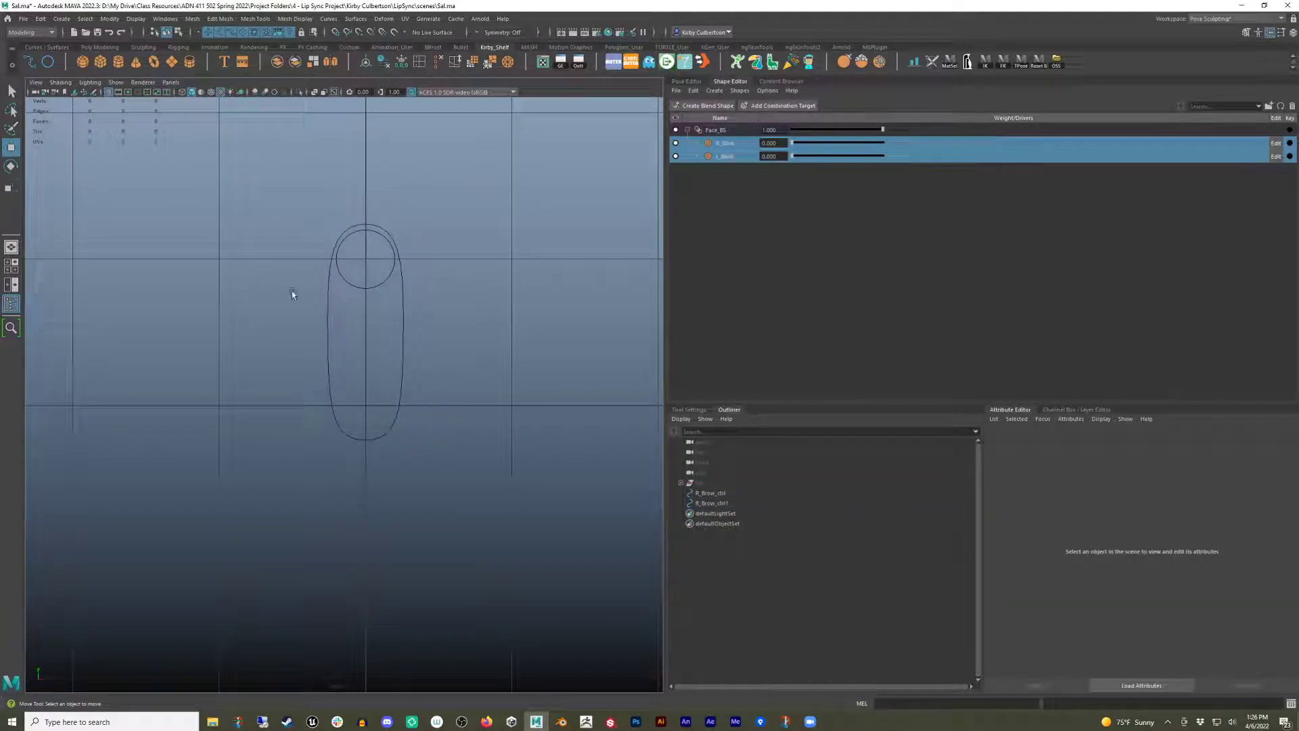
Test the brow control's movement within the track by dragging it up and down.
{"action": "left_click_drag", "start_coordinate": [366, 269], "coordinate": [376, 331]}
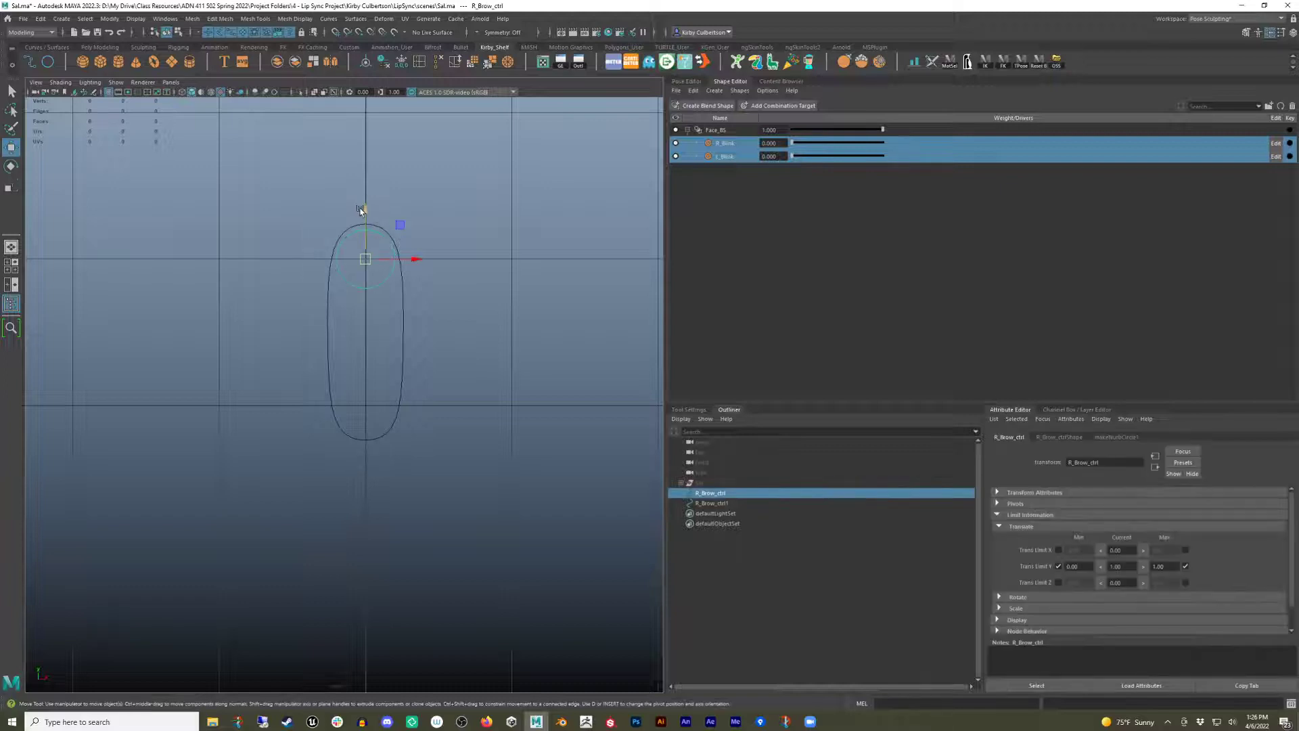
{"action": "left_click_drag", "start_coordinate": [363, 211], "coordinate": [363, 423]}
{"action": "left_click_drag", "start_coordinate": [364, 330], "coordinate": [360, 261]}
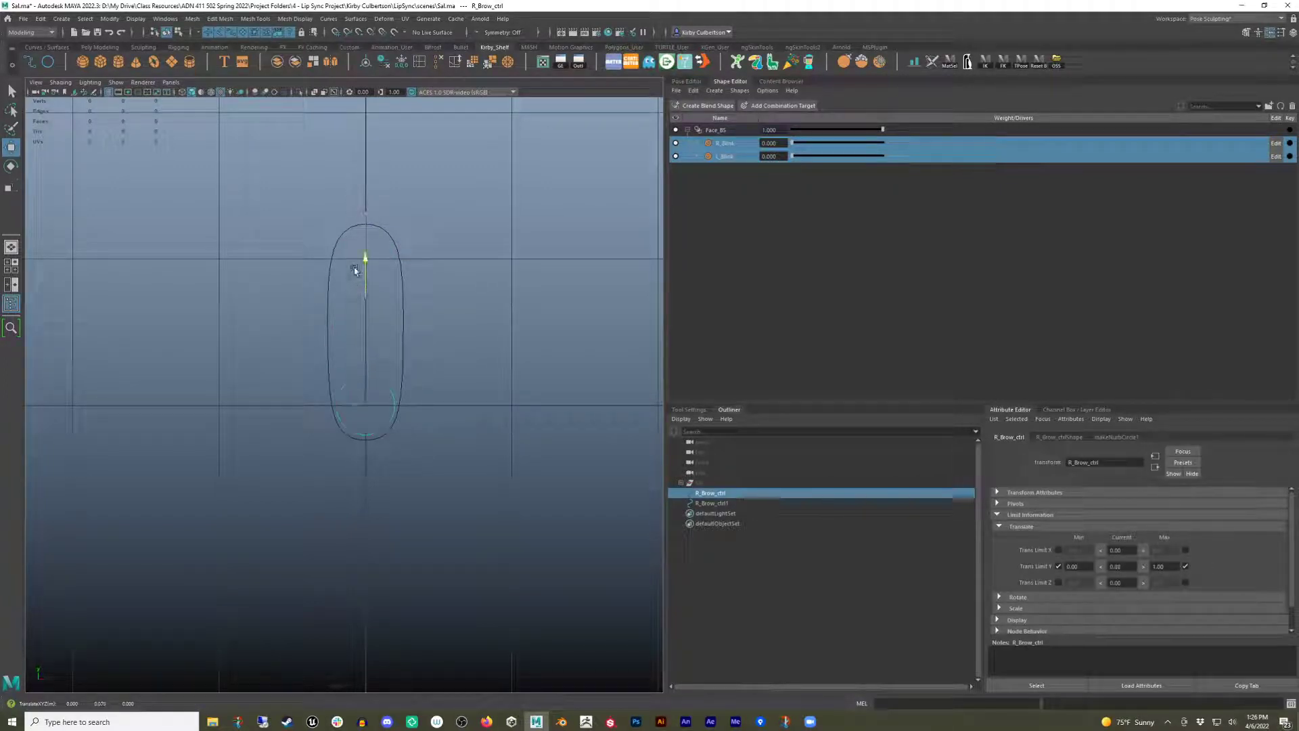
{"action": "left_click", "coordinate": [1073, 410]}
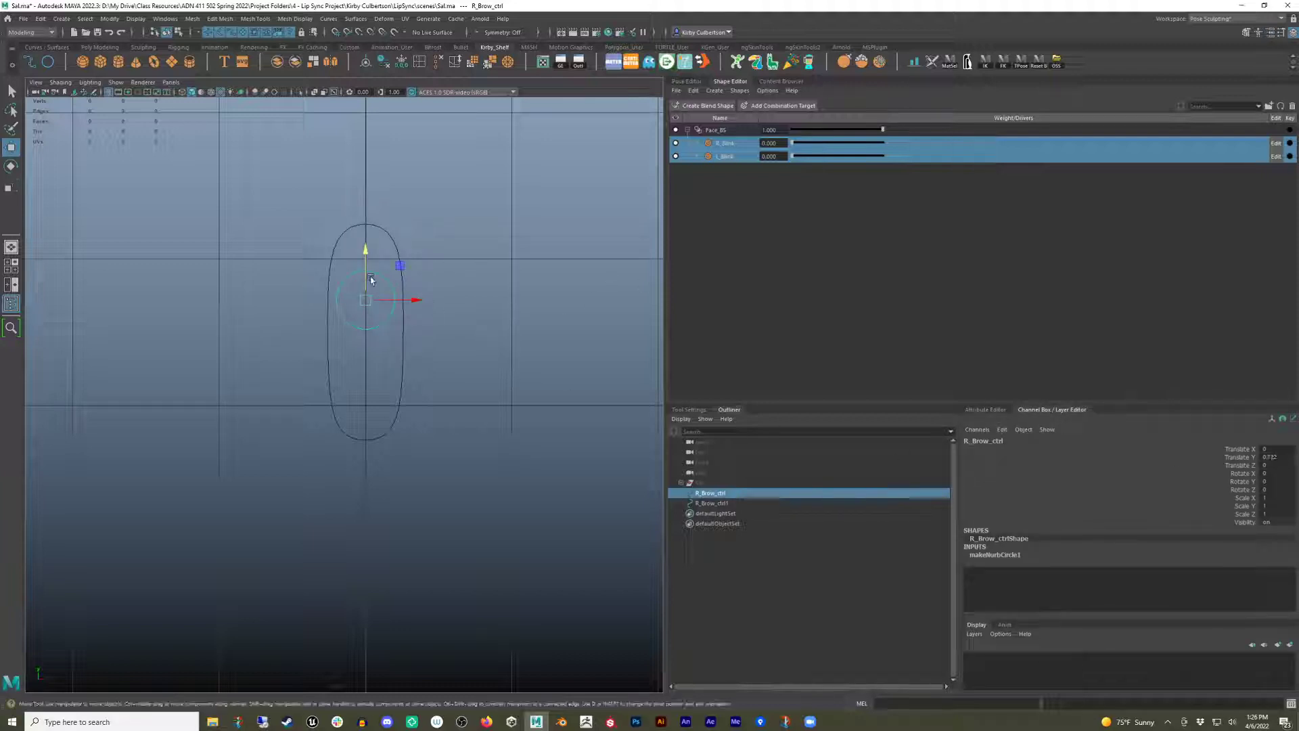
{"action": "left_click_drag", "start_coordinate": [371, 279], "coordinate": [366, 396]}
{"action": "left_click", "coordinate": [474, 383]}
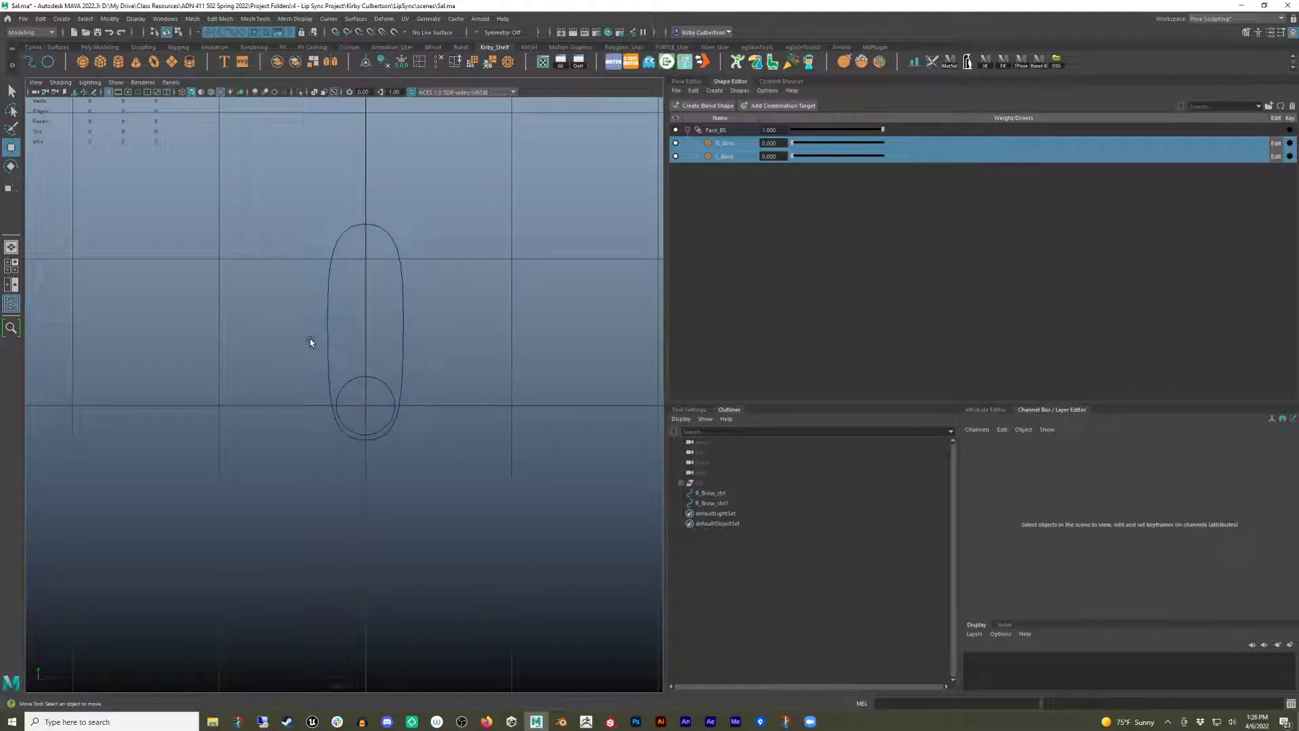
{"action": "left_click", "coordinate": [365, 377]}
{"action": "left_click_drag", "start_coordinate": [371, 357], "coordinate": [354, 261]}
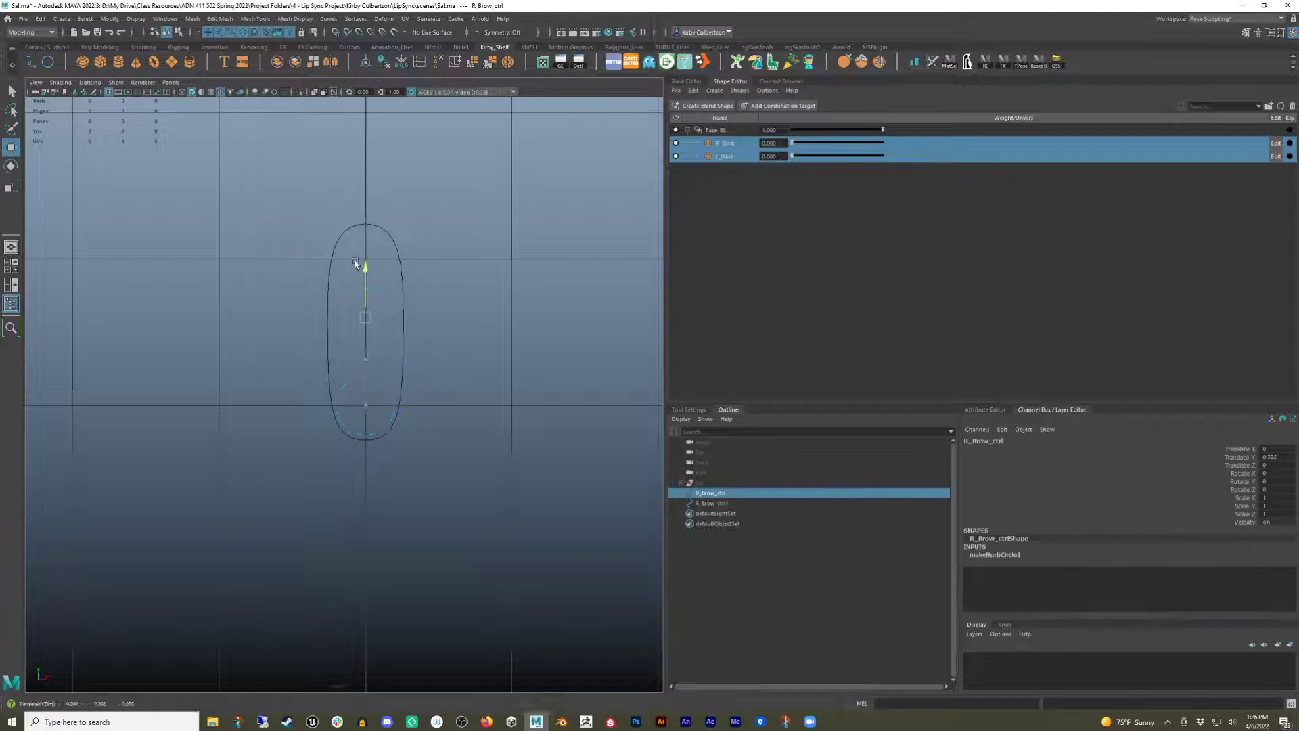
Undo the last control move and set the duplicated track curve's display override to the Reference display type.
{"action": "key", "text": "ctrl+z"}
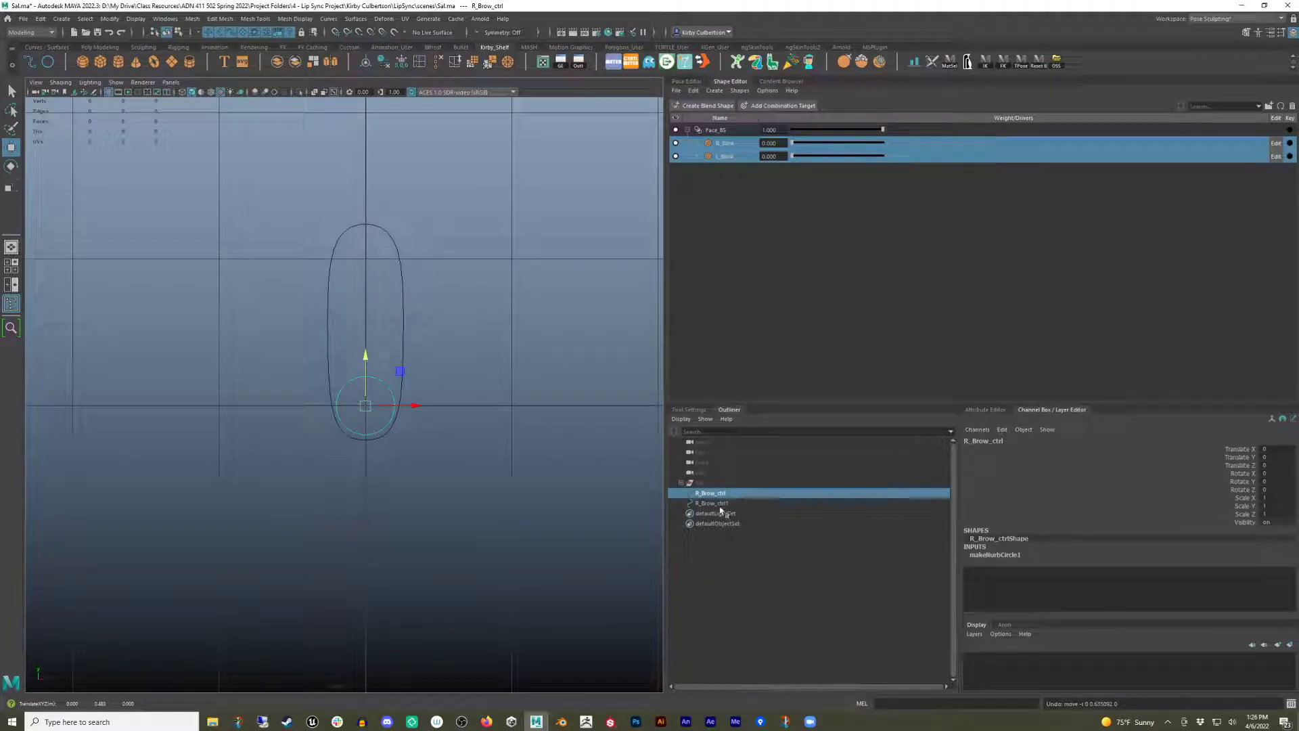
{"action": "left_click", "coordinate": [719, 504]}
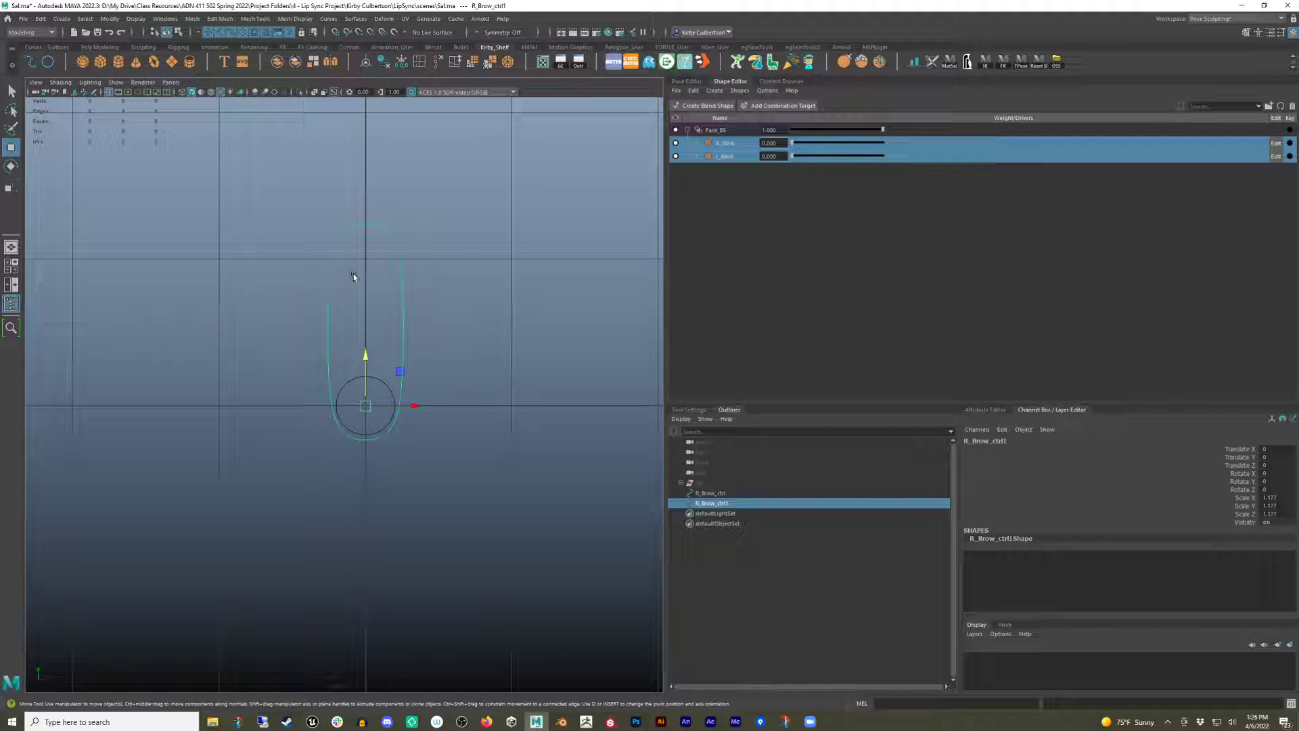
{"action": "left_click", "coordinate": [371, 432], "text": "shift"}
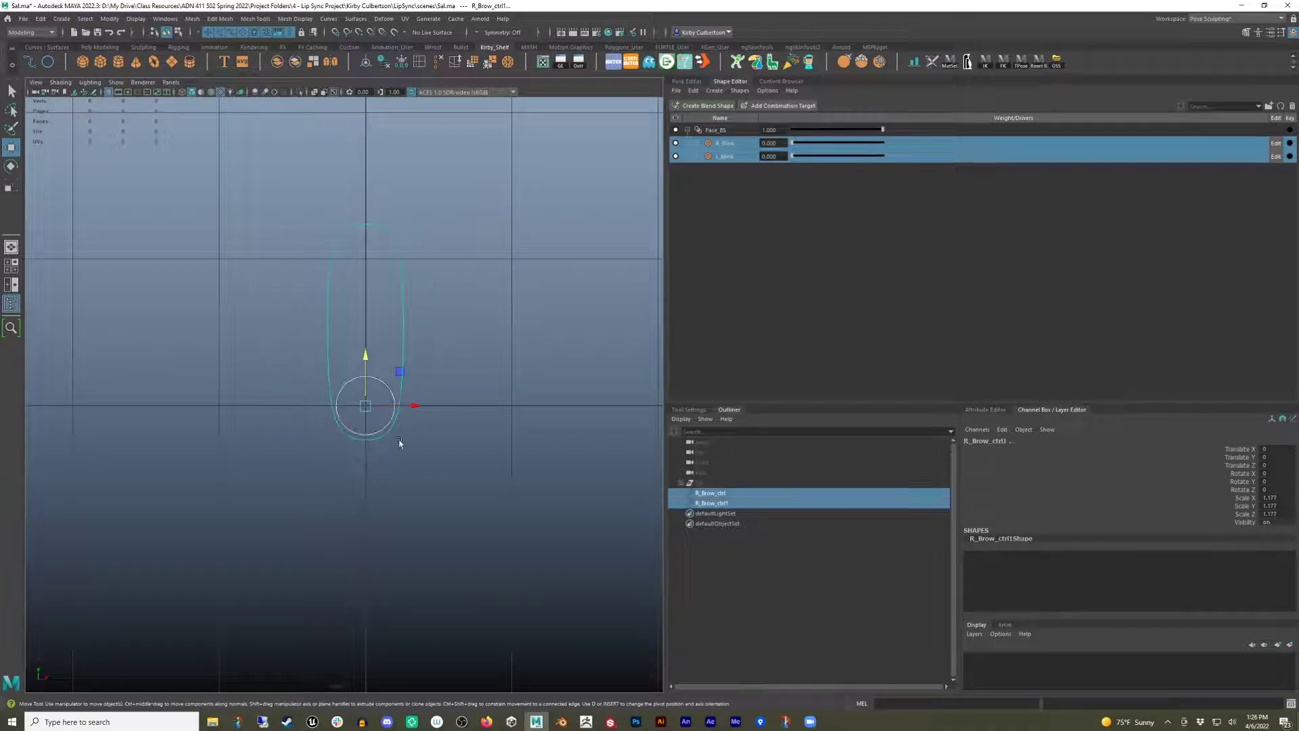
{"action": "left_click", "coordinate": [455, 452]}
{"action": "left_click_drag", "start_coordinate": [469, 324], "coordinate": [397, 316]}
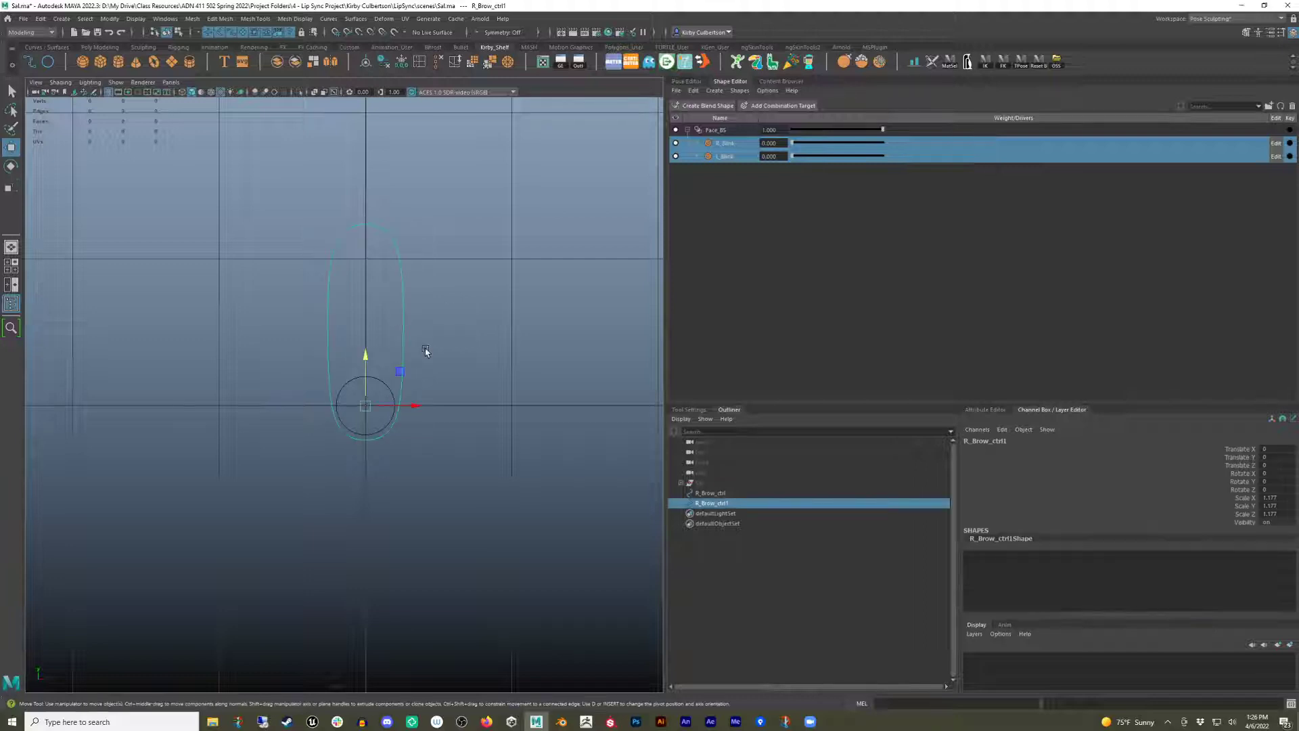
{"action": "left_click", "coordinate": [982, 410]}
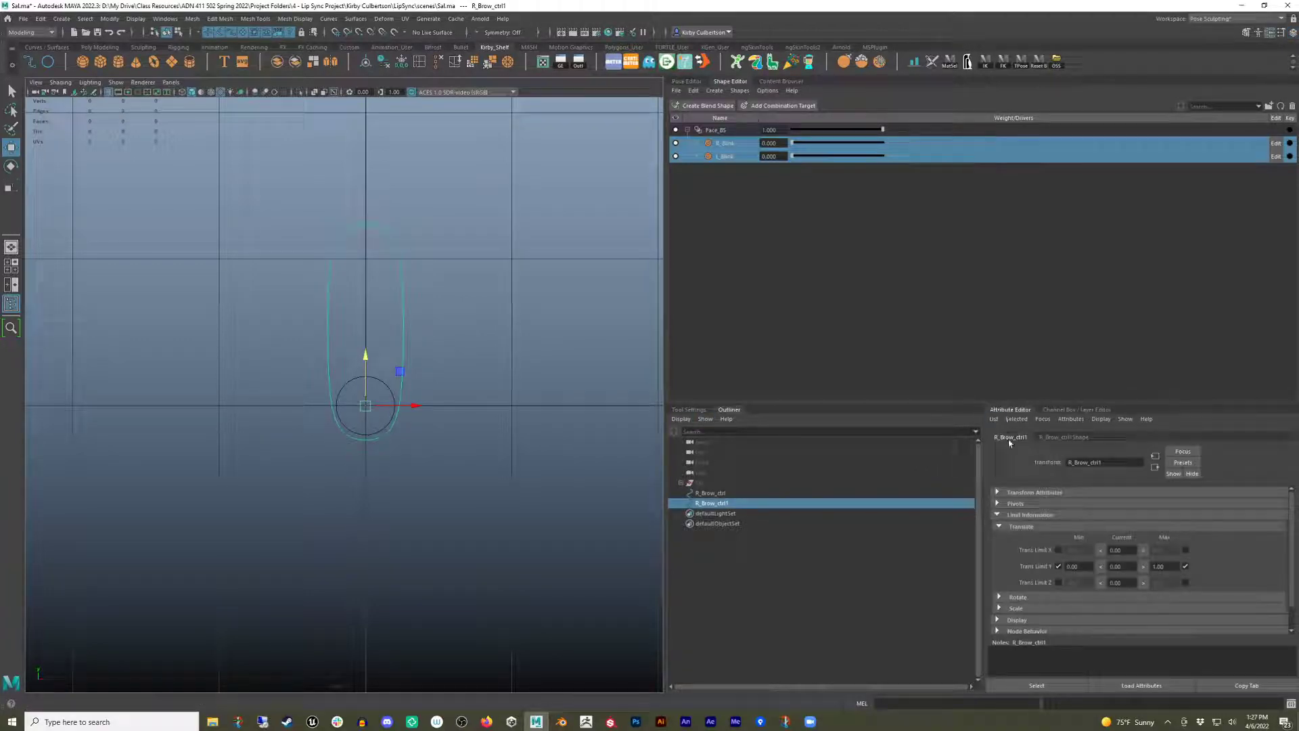
{"action": "left_click", "coordinate": [998, 519]}
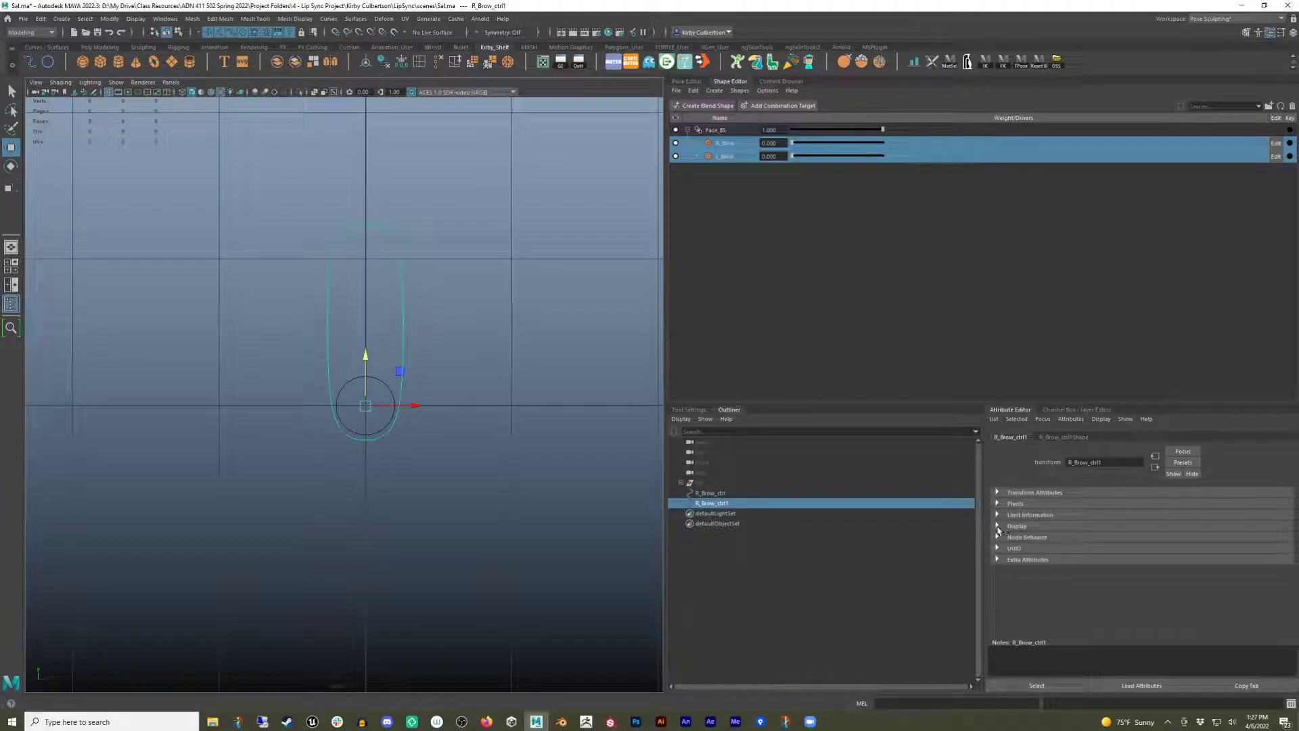
{"action": "left_click", "coordinate": [998, 527]}
{"action": "scroll", "coordinate": [998, 531], "scroll_direction": "down", "scroll_amount": 2}
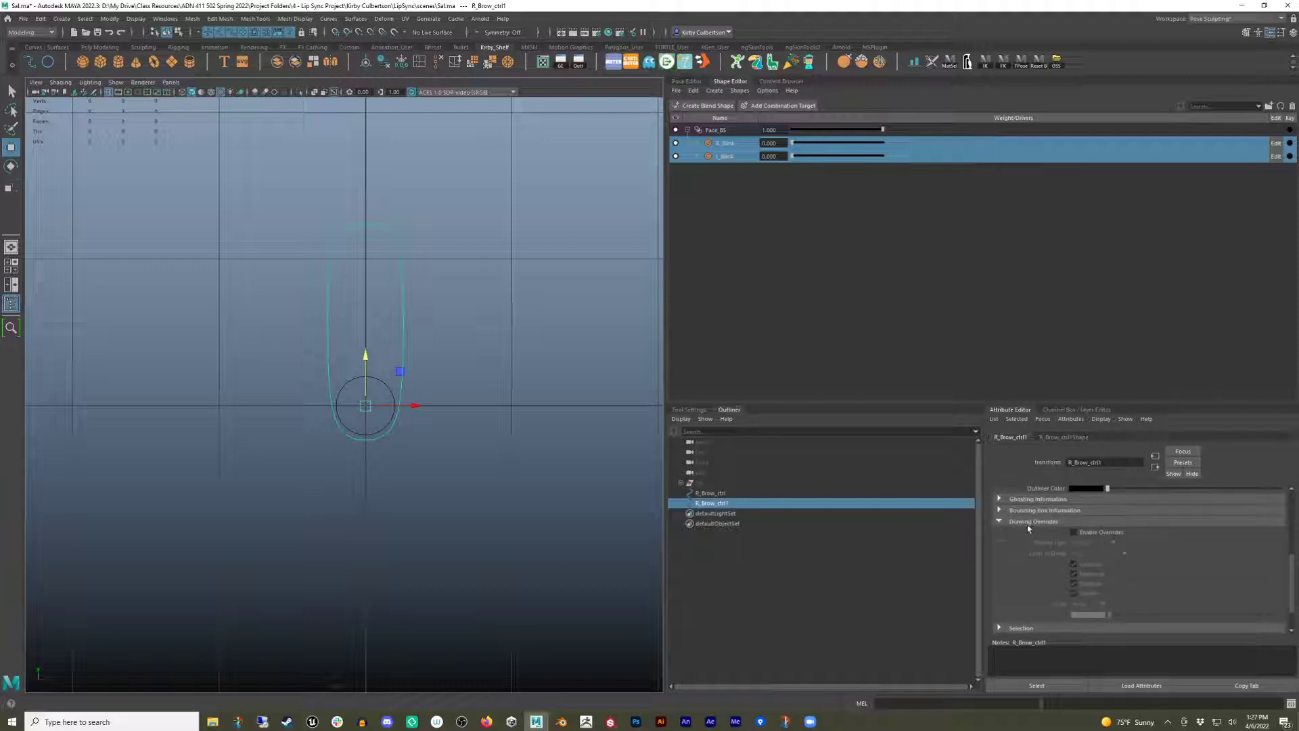
{"action": "left_click", "coordinate": [1074, 533]}
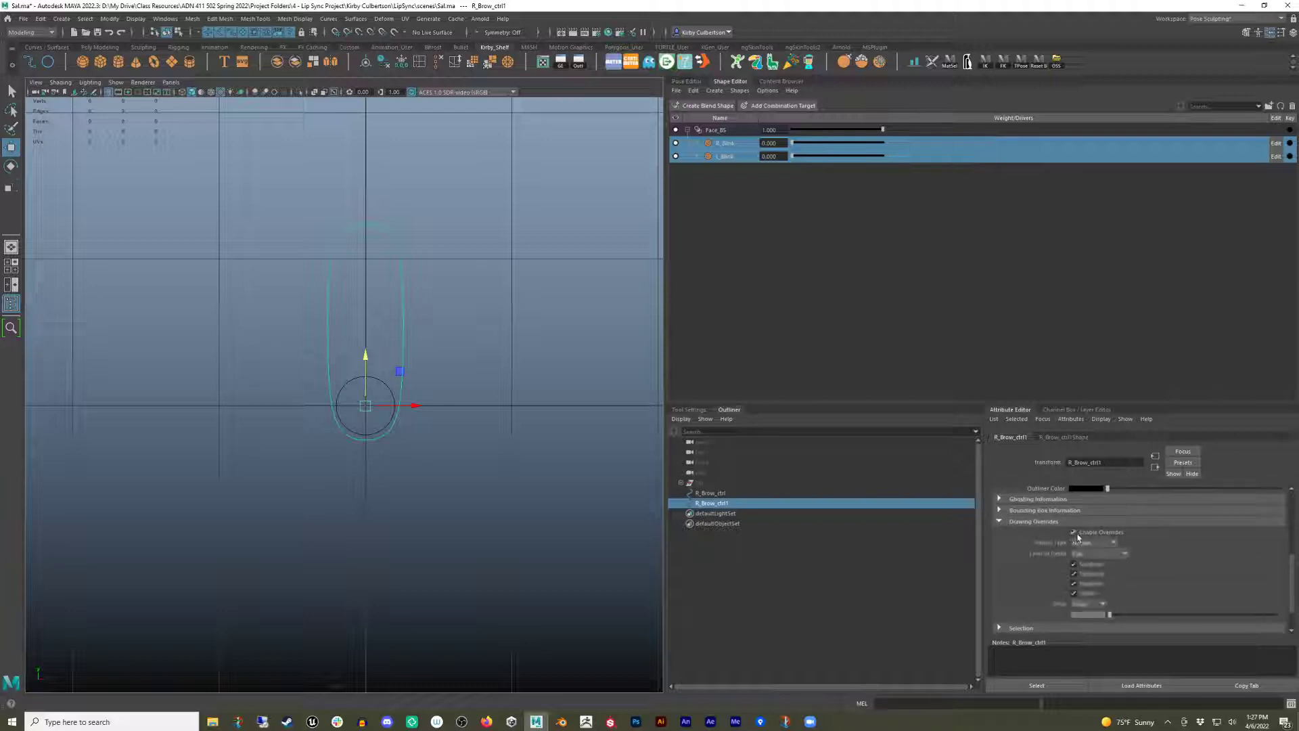
{"action": "left_click", "coordinate": [1091, 543]}
{"action": "left_click", "coordinate": [1103, 576]}
{"action": "left_click", "coordinate": [646, 477]}
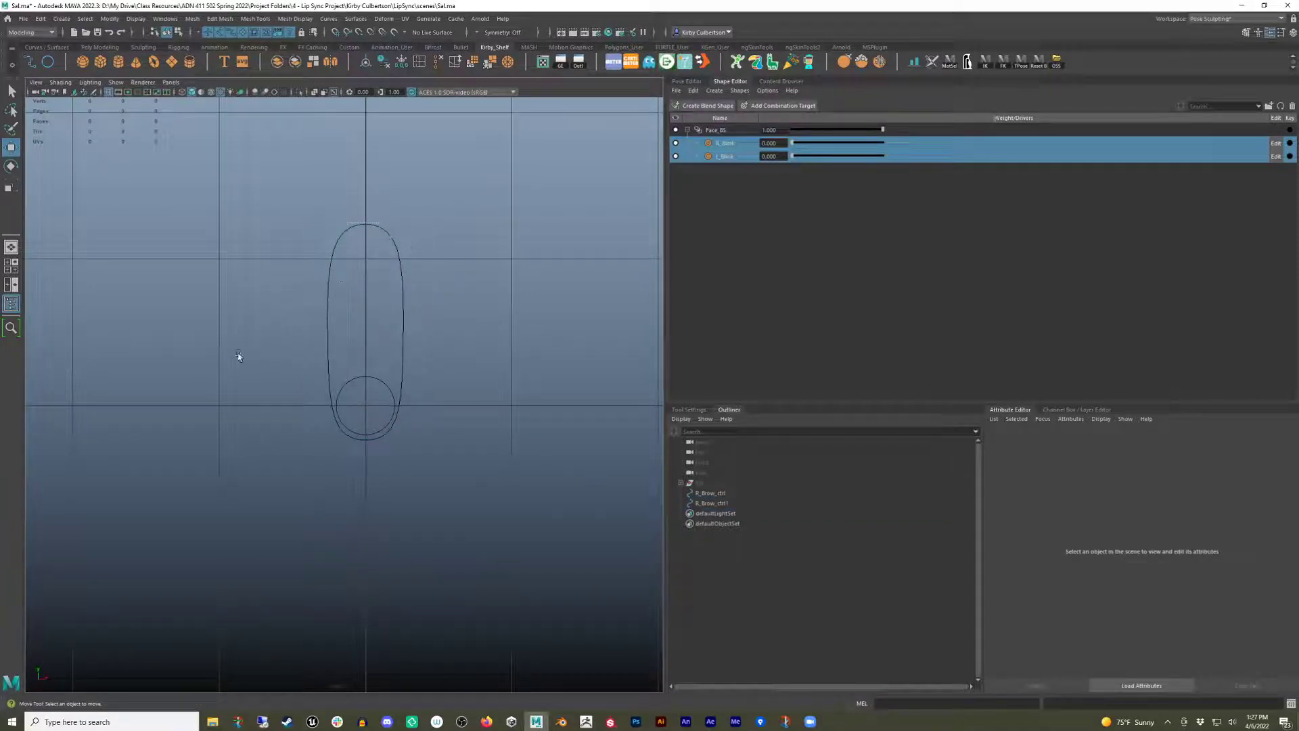
Rename the track curve R_Brow_Border.
{"action": "left_click", "coordinate": [720, 503]}
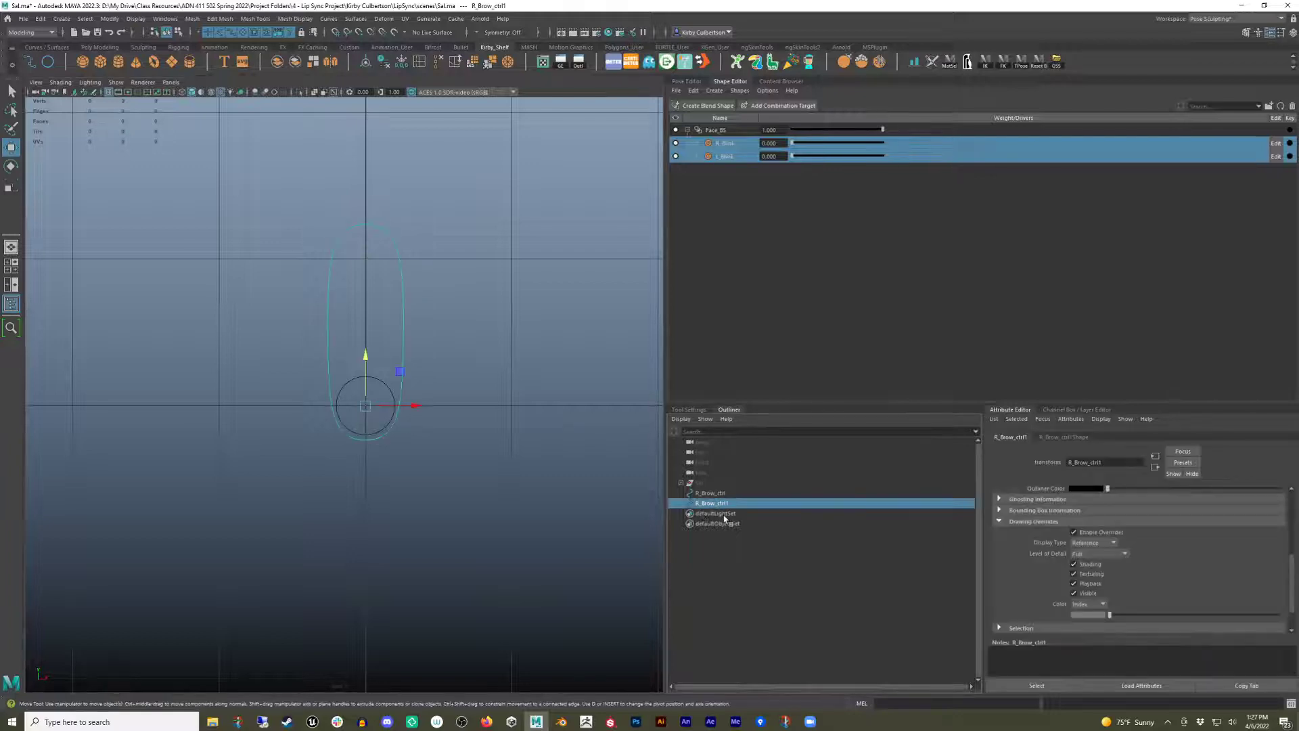
{"action": "left_click", "coordinate": [323, 301]}
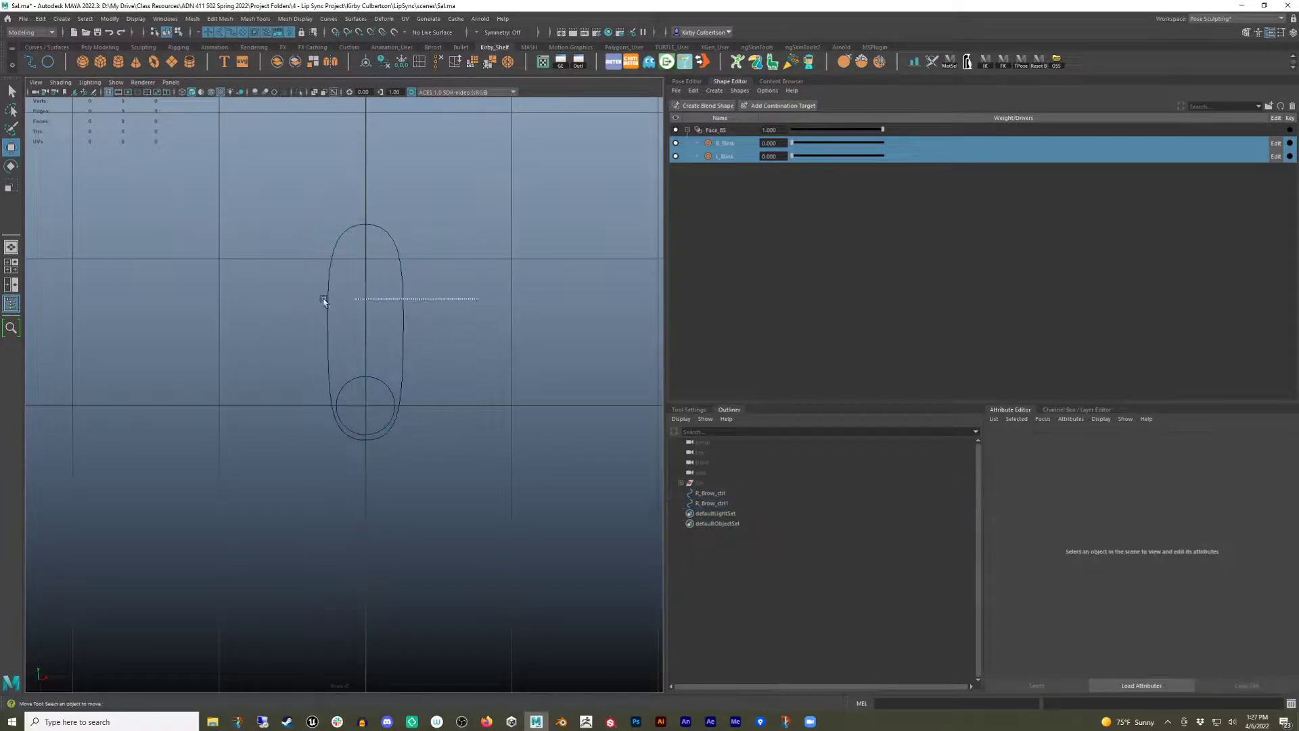
{"action": "left_click_drag", "start_coordinate": [323, 300], "coordinate": [316, 484]}
{"action": "double_click", "coordinate": [714, 504]}
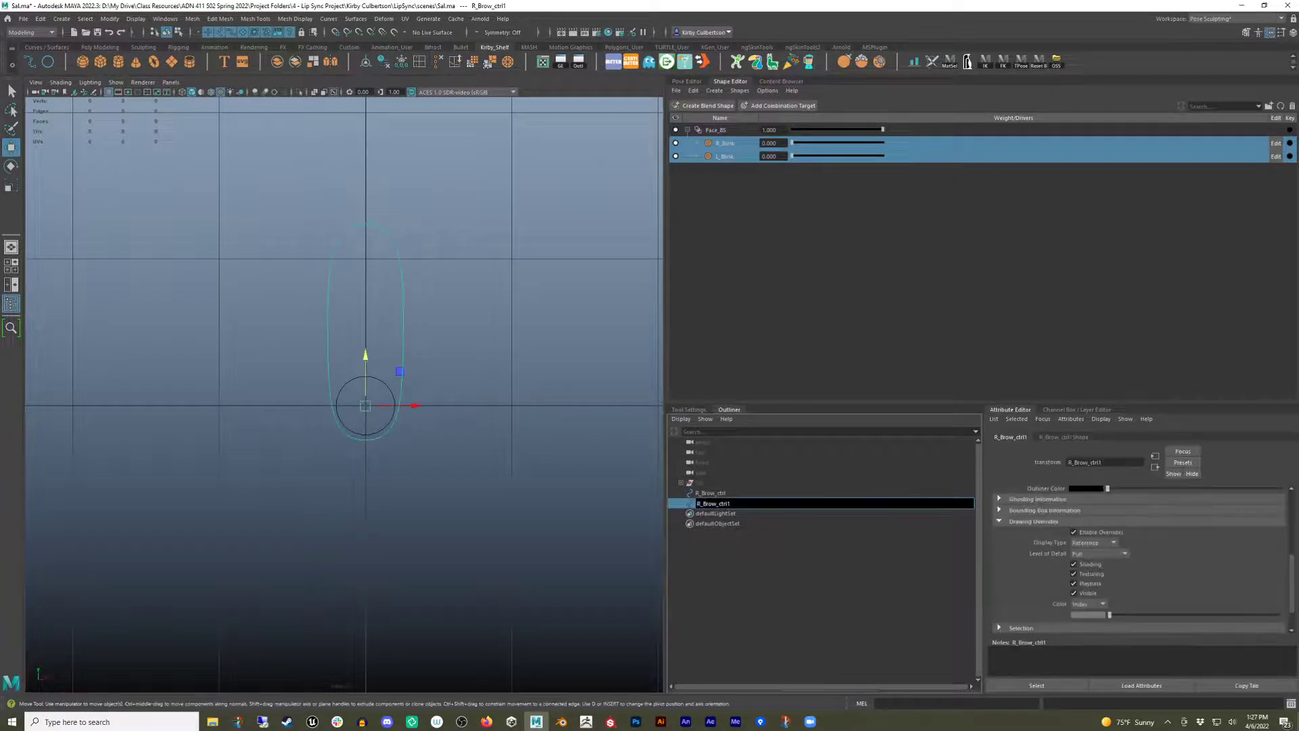
{"action": "type", "text": "torder"}
{"action": "key", "text": "Return"}
{"action": "double_click", "coordinate": [738, 503]}
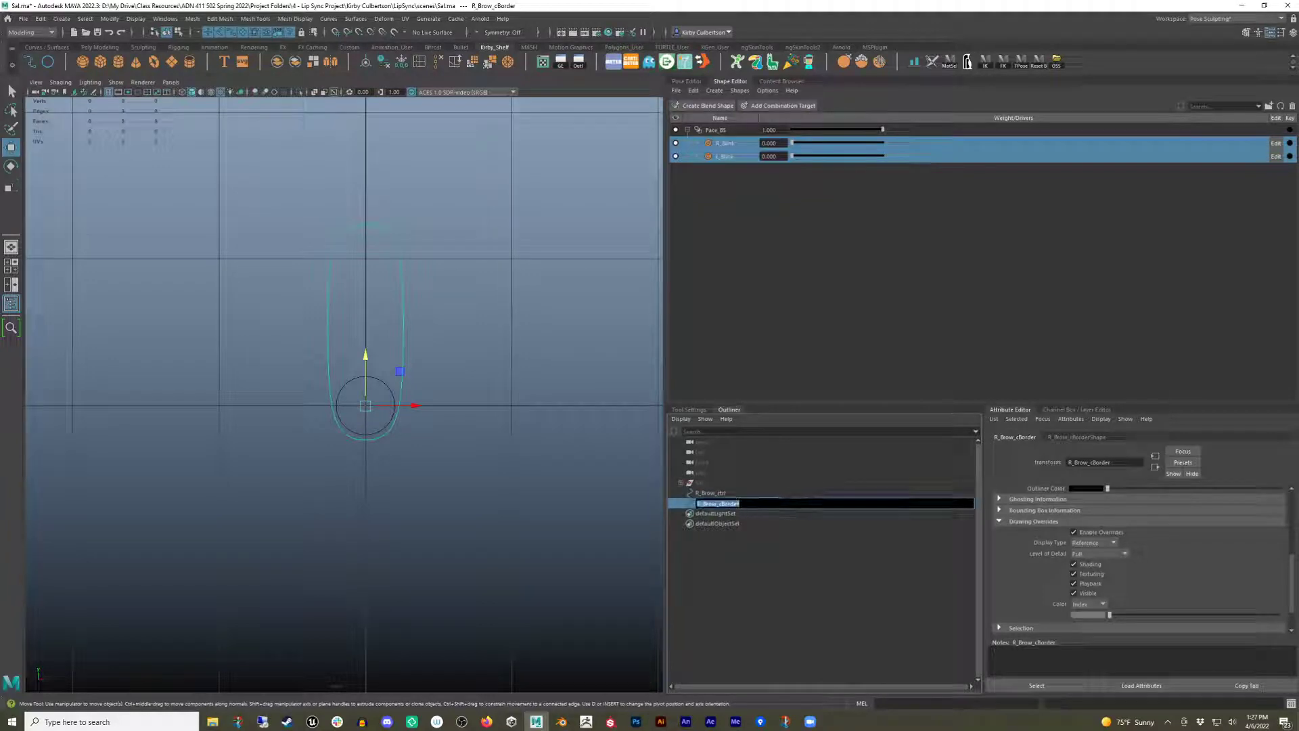
{"action": "left_click", "coordinate": [738, 504]}
{"action": "key", "text": "Return"}
Group R_Brow_ctrl with R_Brow_Border and name the group R_Brow_Group.
{"action": "left_click", "coordinate": [722, 495]}
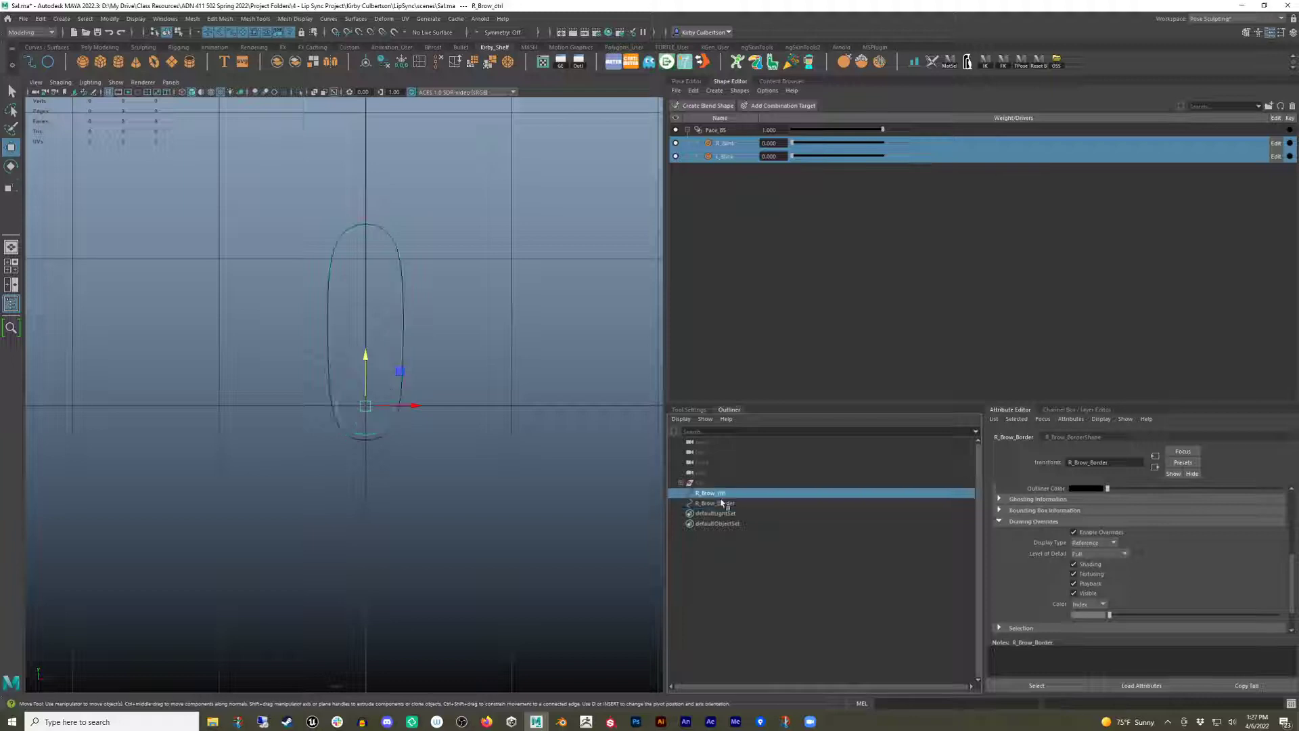
{"action": "left_click", "coordinate": [731, 503], "text": "shift"}
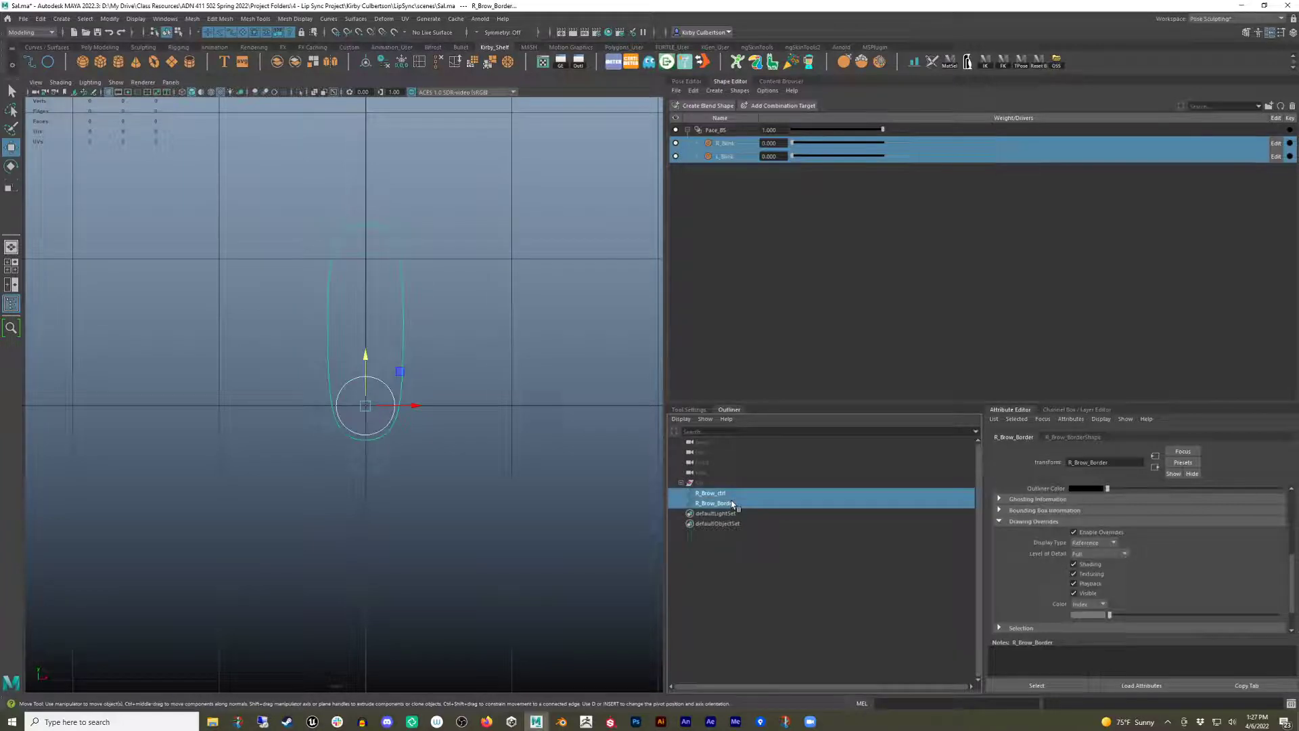
{"action": "key", "text": "ctrl+g"}
{"action": "double_click", "coordinate": [707, 494]}
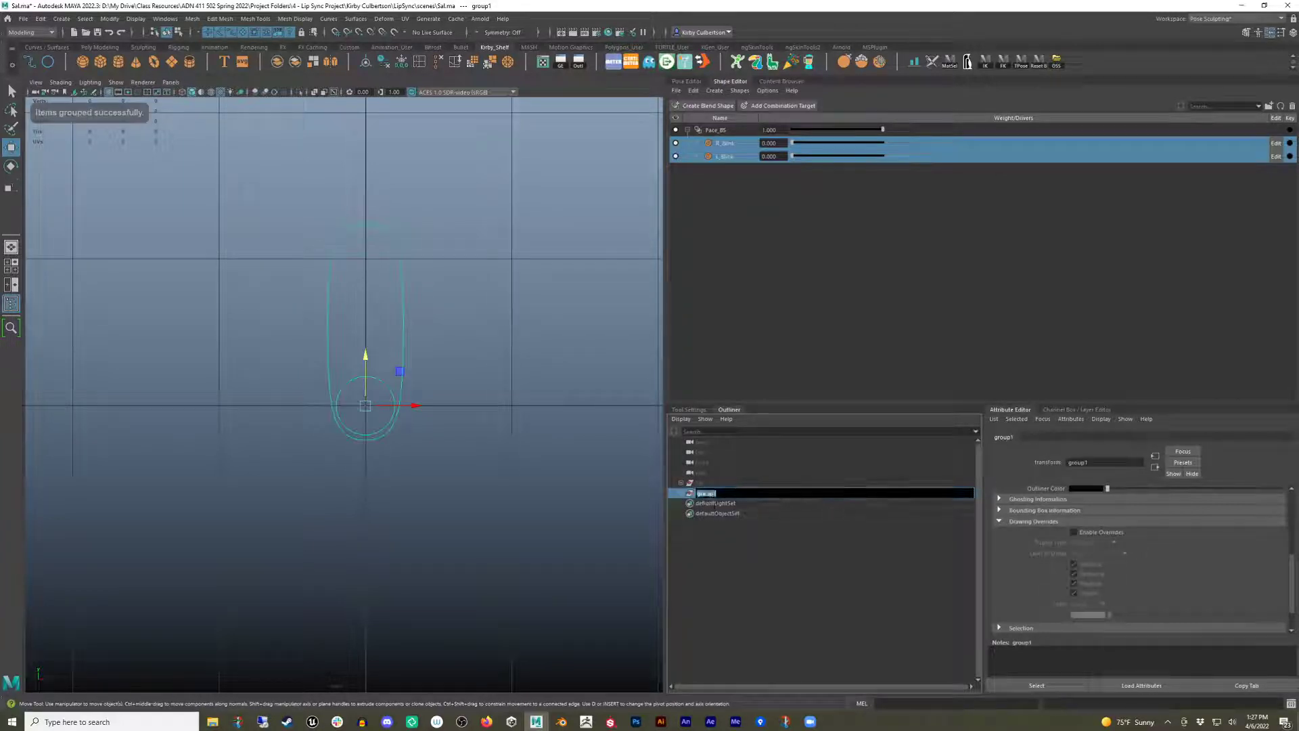
{"action": "type", "text": "R_B"}
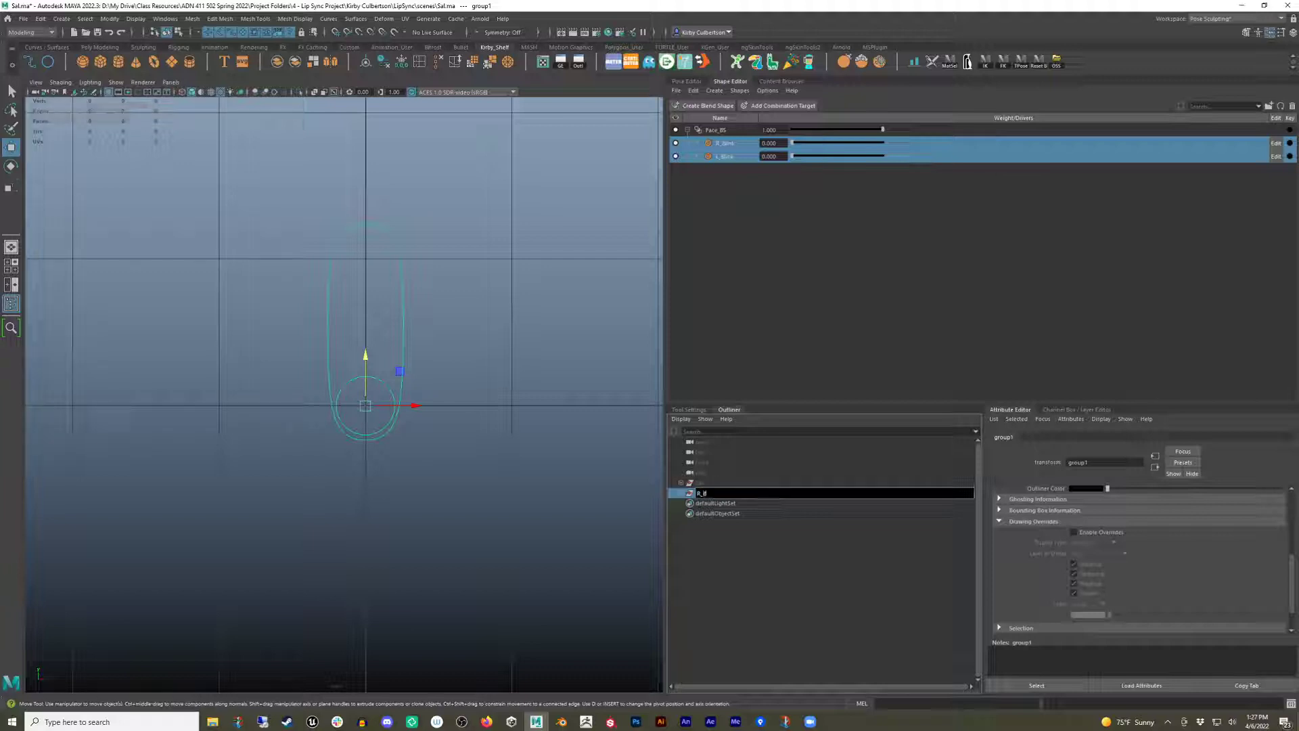
{"action": "type", "text": "row_Group"}
{"action": "key", "text": "Return"}
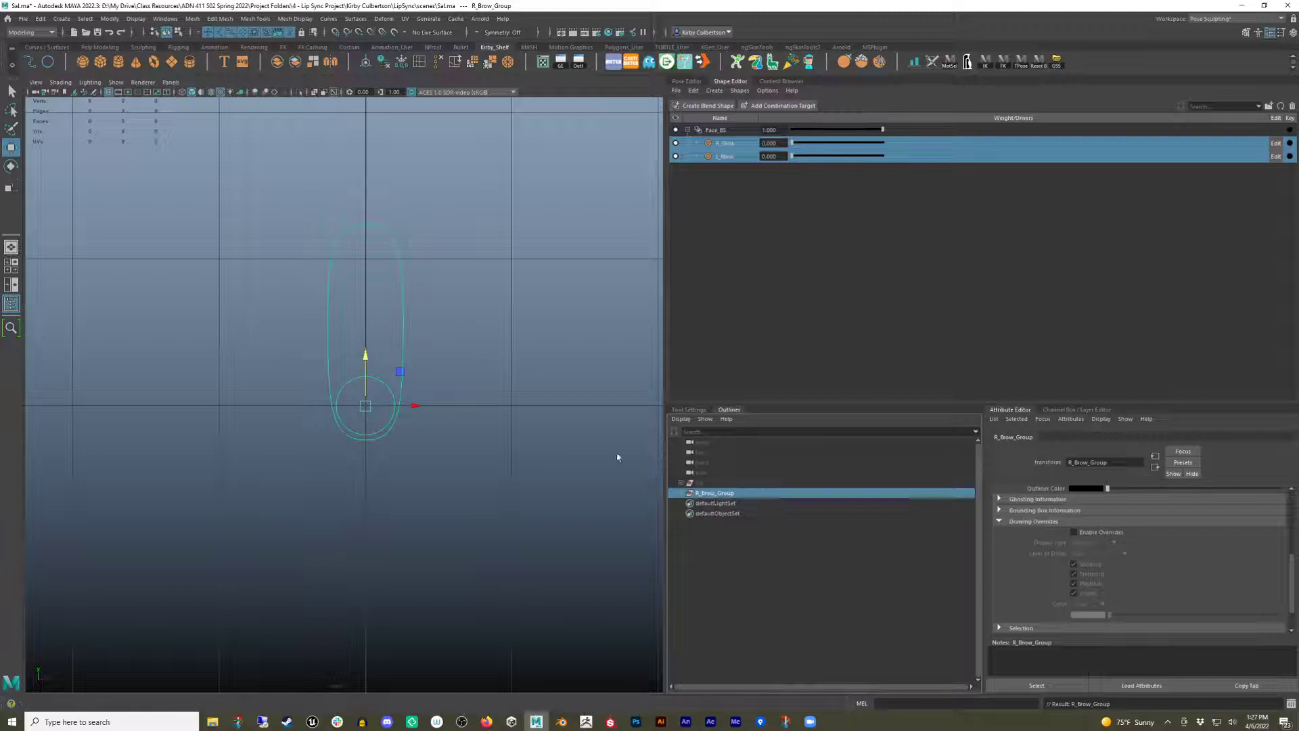
Unhide the Sal character model and frame it in the view.
{"action": "left_click", "coordinate": [617, 458]}
{"action": "left_click", "coordinate": [716, 483]}
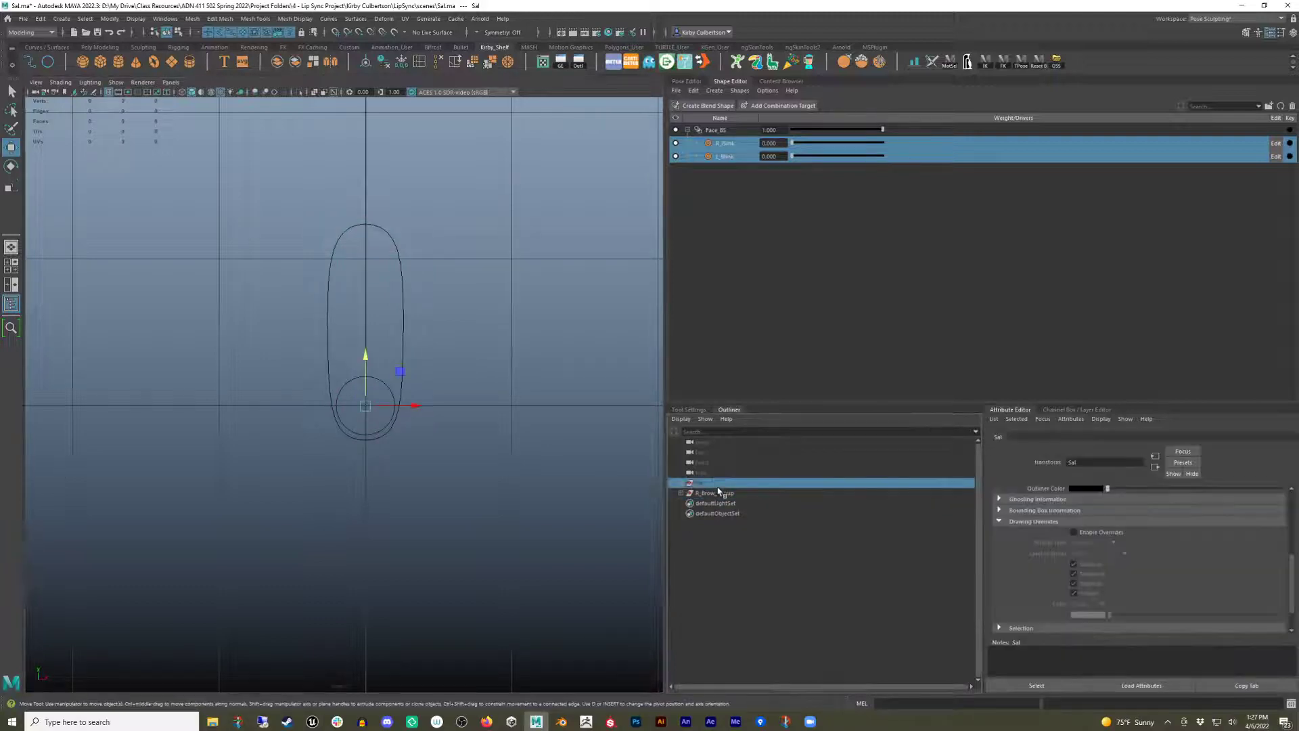
{"action": "key", "text": "shift+h"}
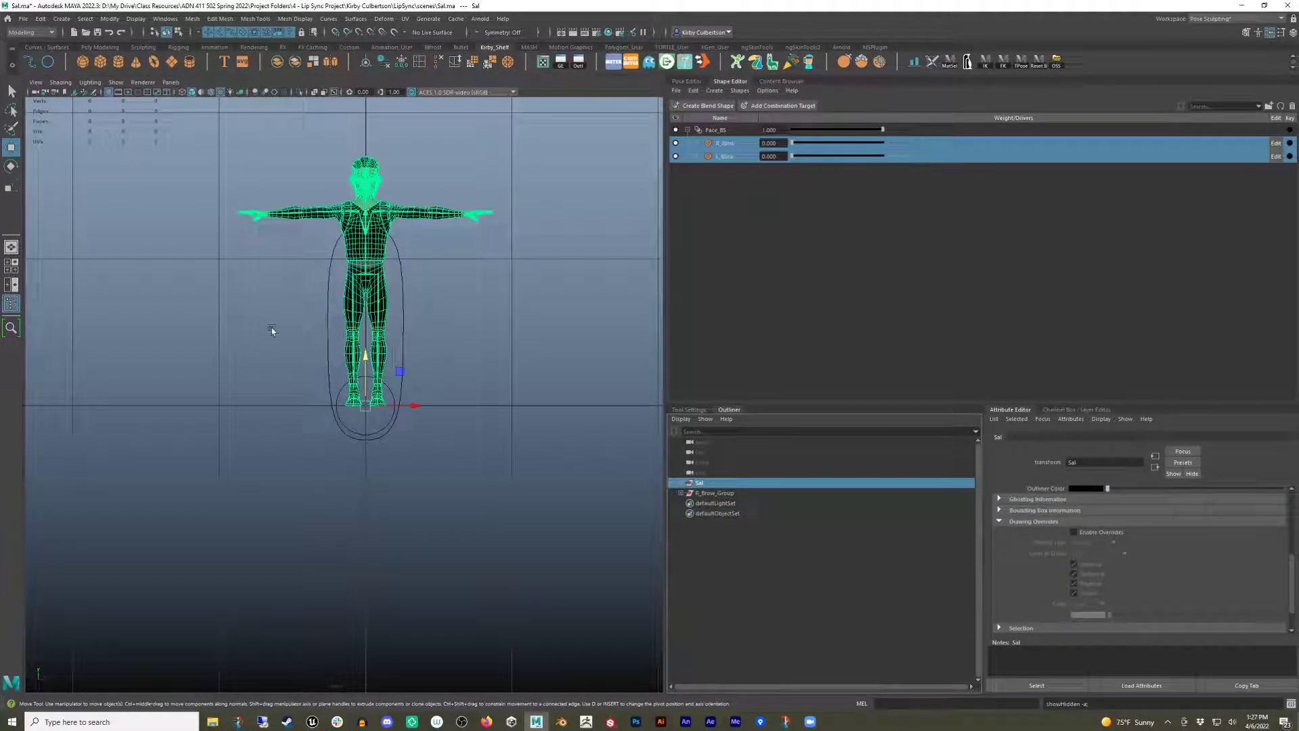
{"action": "key", "text": "f"}
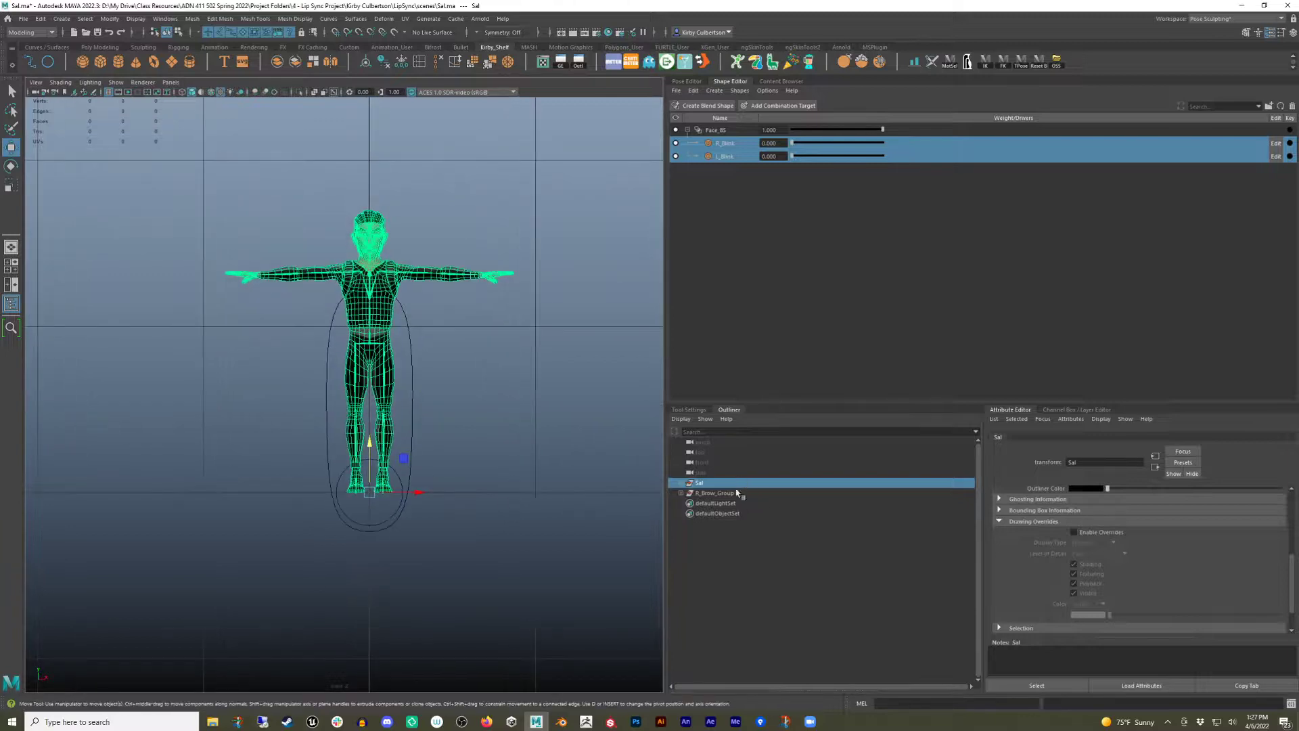
Move and scale R_Brow_Group down so the slider sits beside the character's face.
{"action": "left_click", "coordinate": [728, 494]}
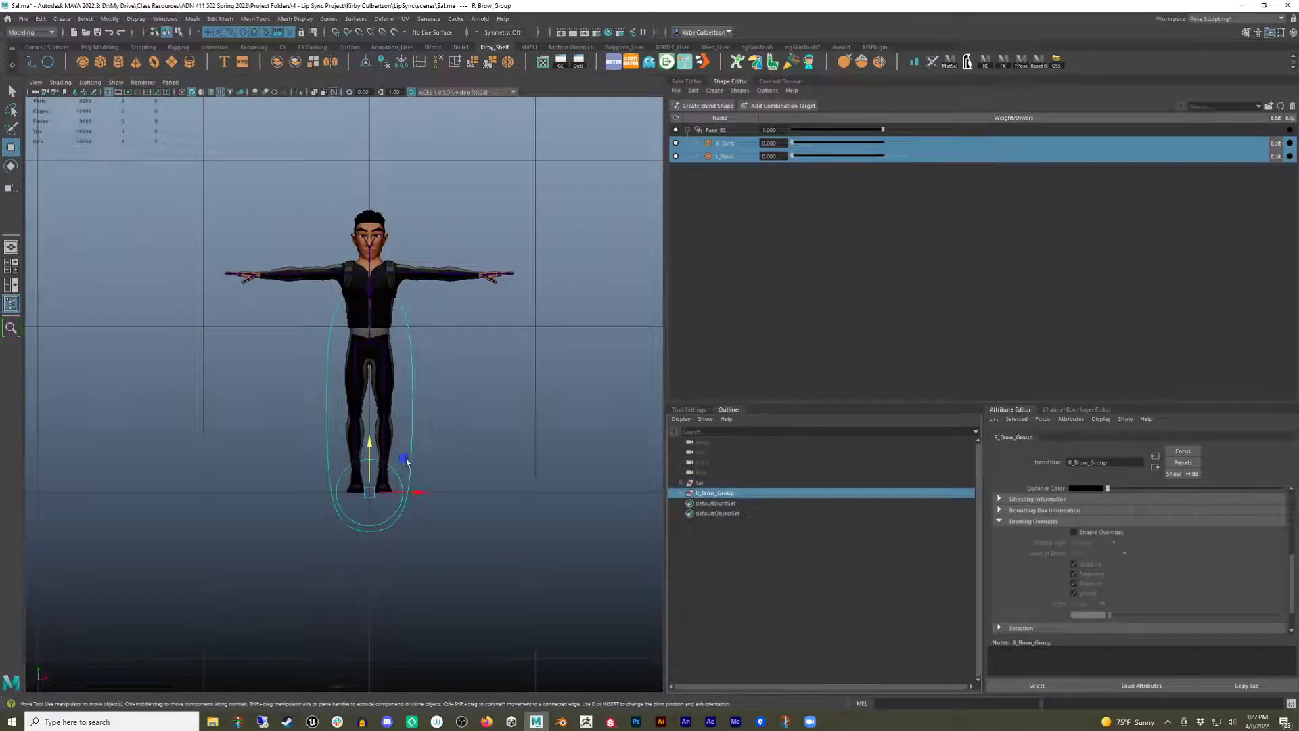
{"action": "left_click_drag", "start_coordinate": [406, 462], "coordinate": [442, 206]}
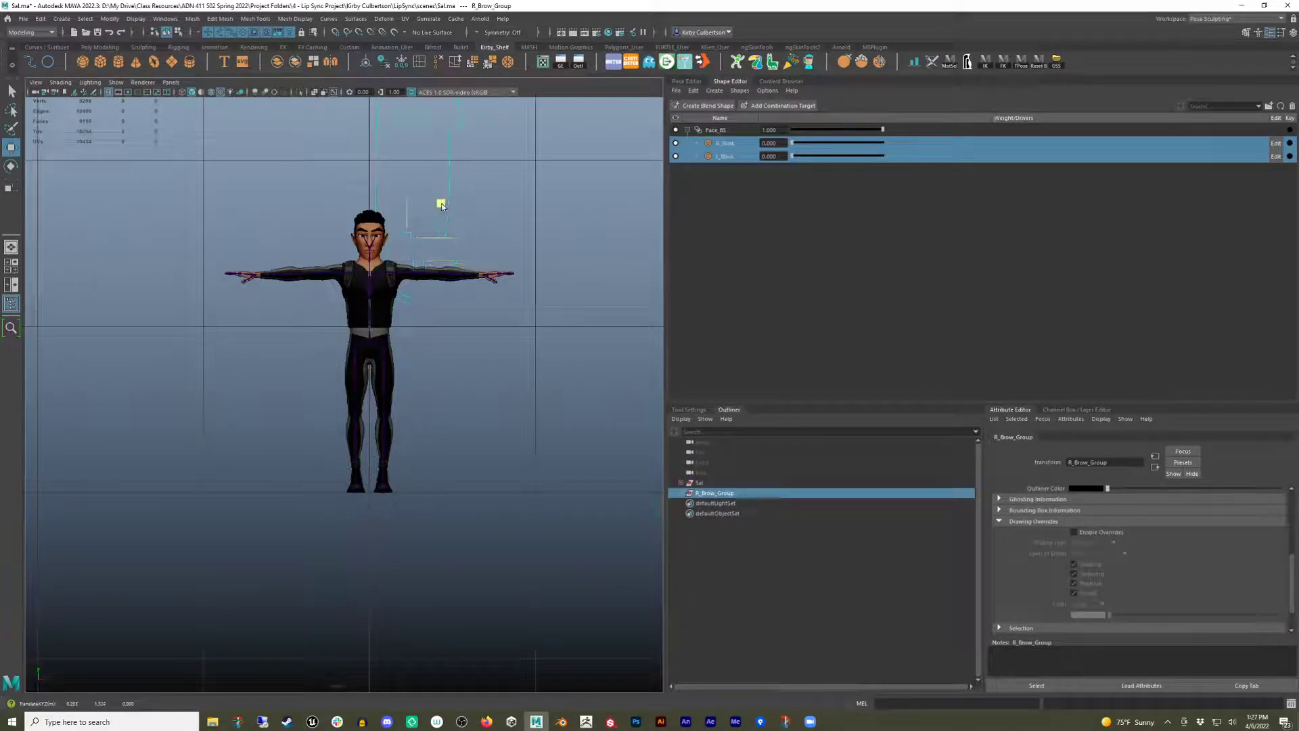
{"action": "key", "text": "r"}
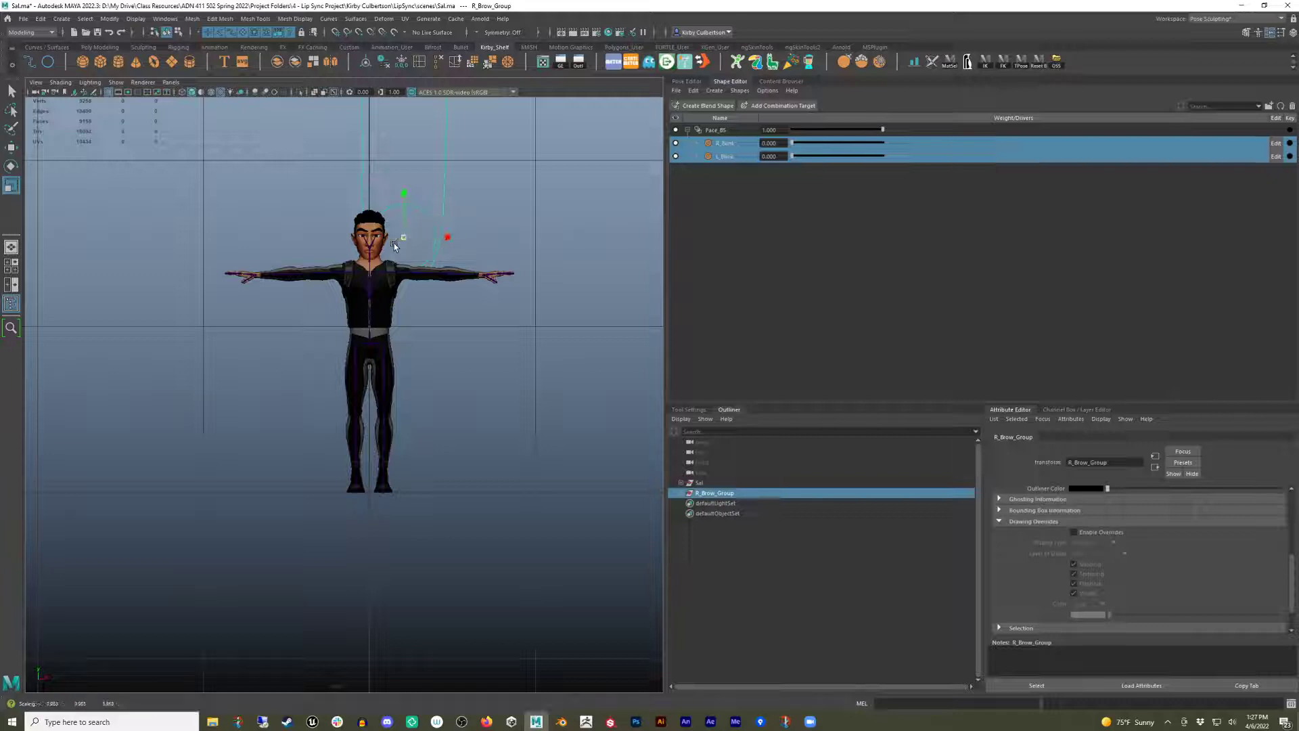
{"action": "left_click_drag", "start_coordinate": [396, 245], "coordinate": [203, 296]}
{"action": "key", "text": "w"}
{"action": "key", "text": "f"}
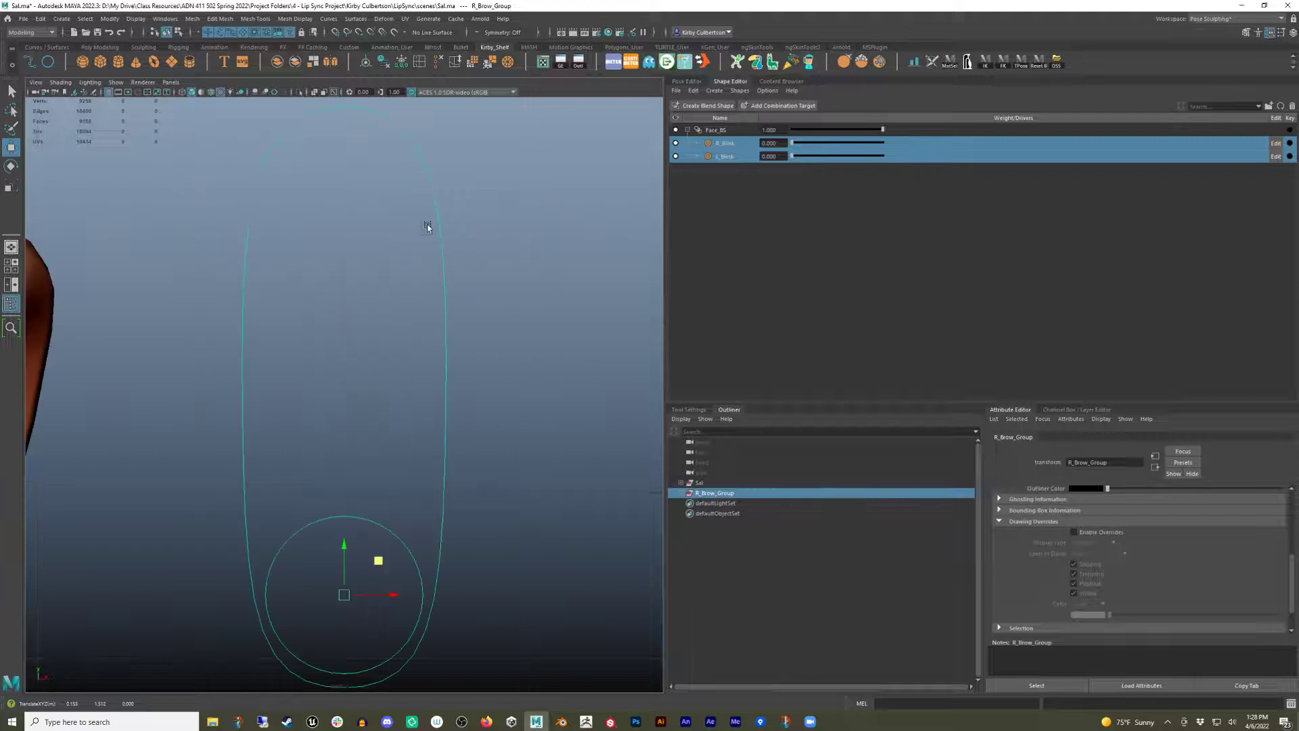
{"action": "scroll", "coordinate": [517, 482], "scroll_direction": "down", "scroll_amount": 10}
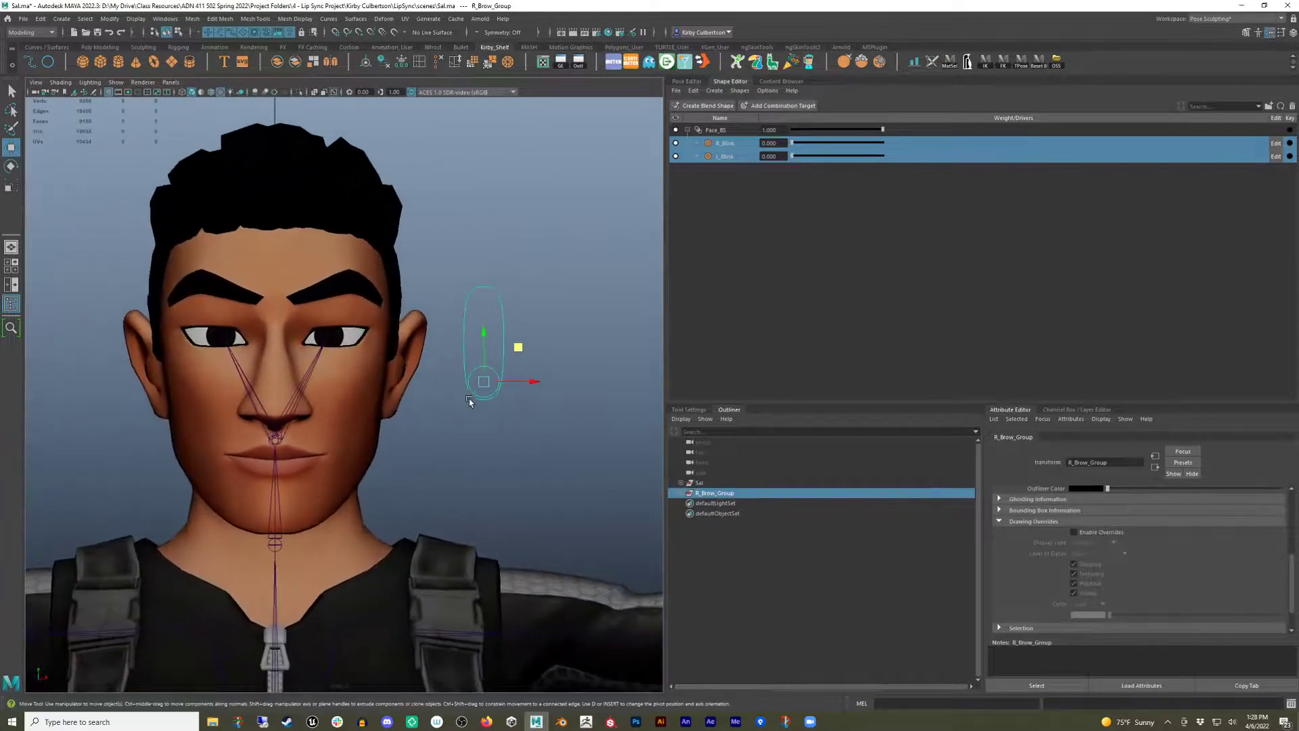
{"action": "middle_click_drag", "start_coordinate": [470, 402], "coordinate": [441, 416], "text": "alt"}
Test R_Brow_ctrl sliding up and down within the resized track.
{"action": "left_click", "coordinate": [496, 462]}
{"action": "left_click", "coordinate": [458, 382]}
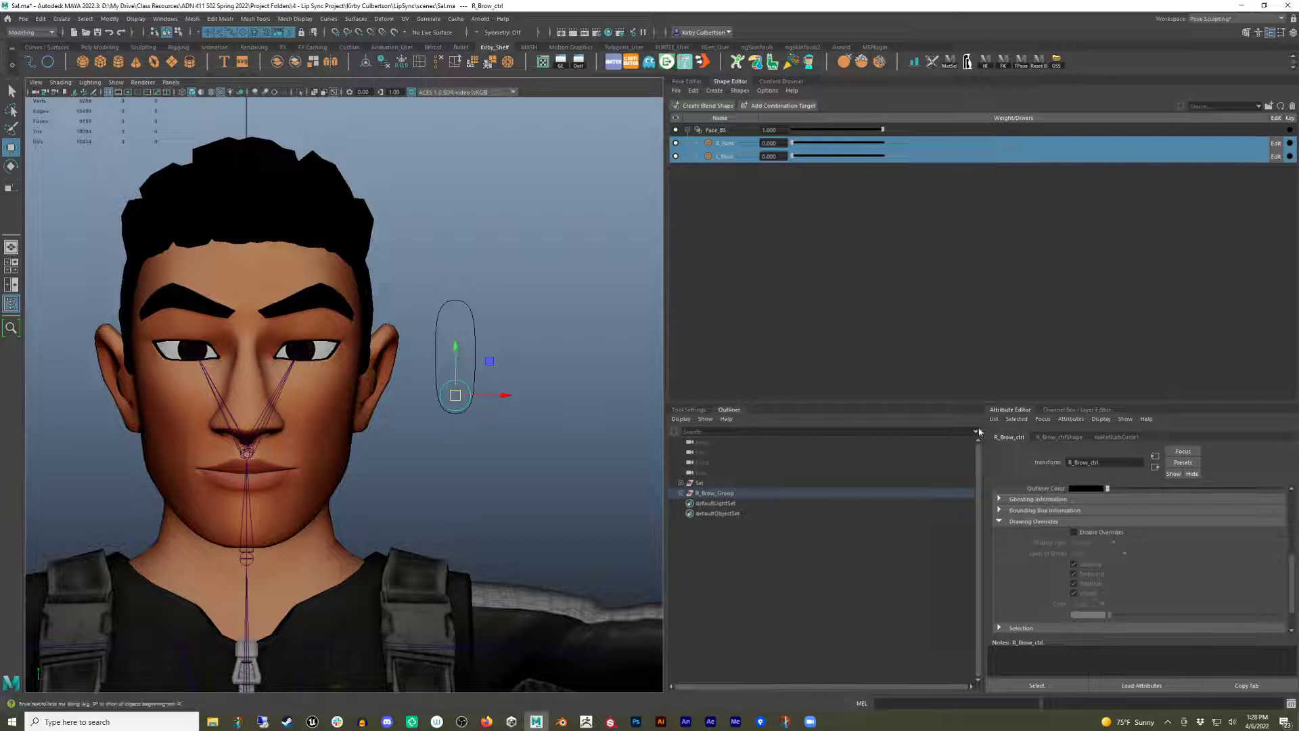
{"action": "left_click", "coordinate": [1066, 411]}
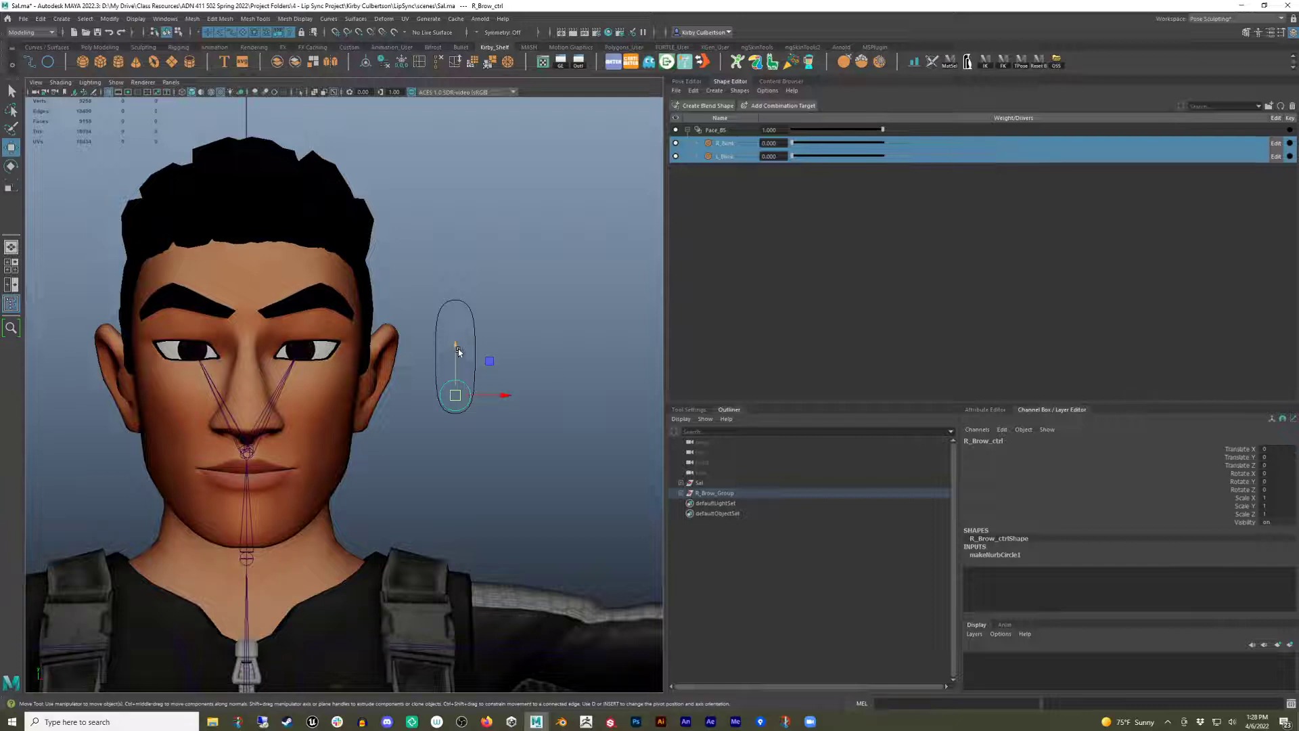
{"action": "left_click_drag", "start_coordinate": [456, 347], "coordinate": [454, 243]}
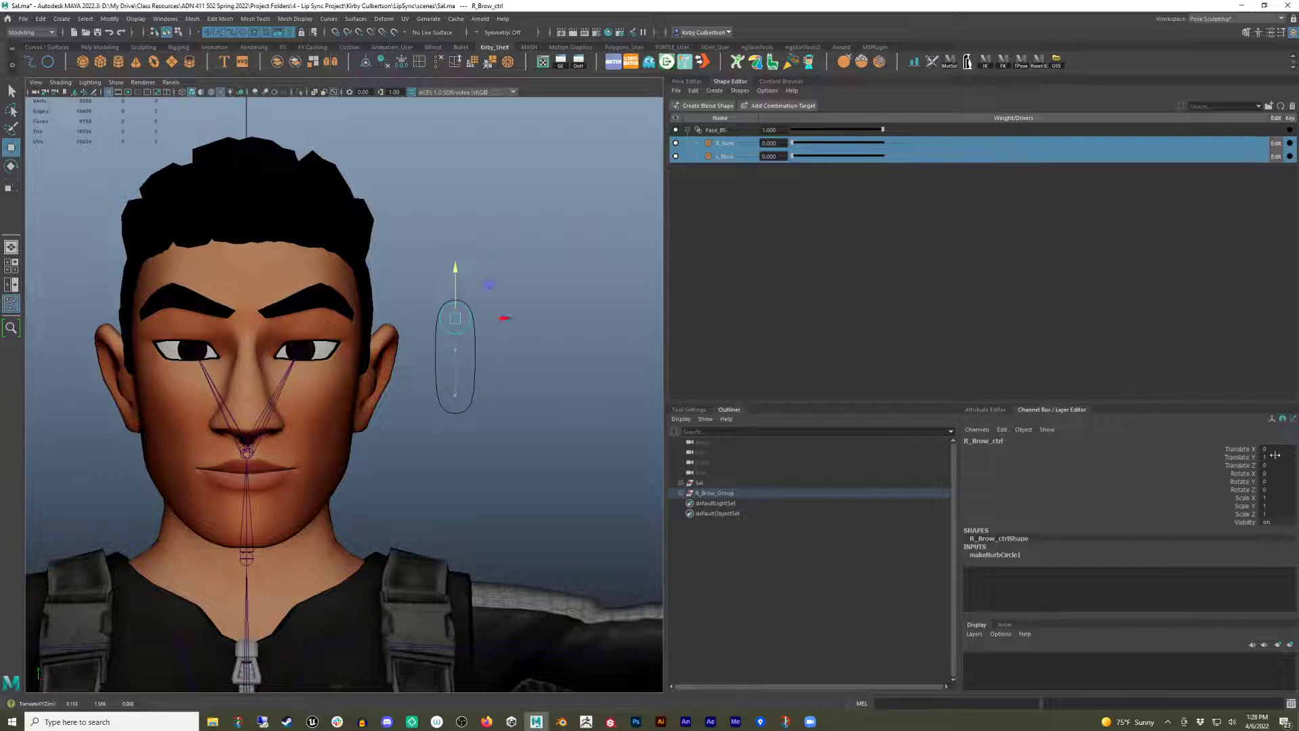
{"action": "left_click_drag", "start_coordinate": [447, 314], "coordinate": [461, 481]}
Lock and hide every channel of R_Brow_ctrl except Translate Y.
{"action": "left_click", "coordinate": [708, 496]}
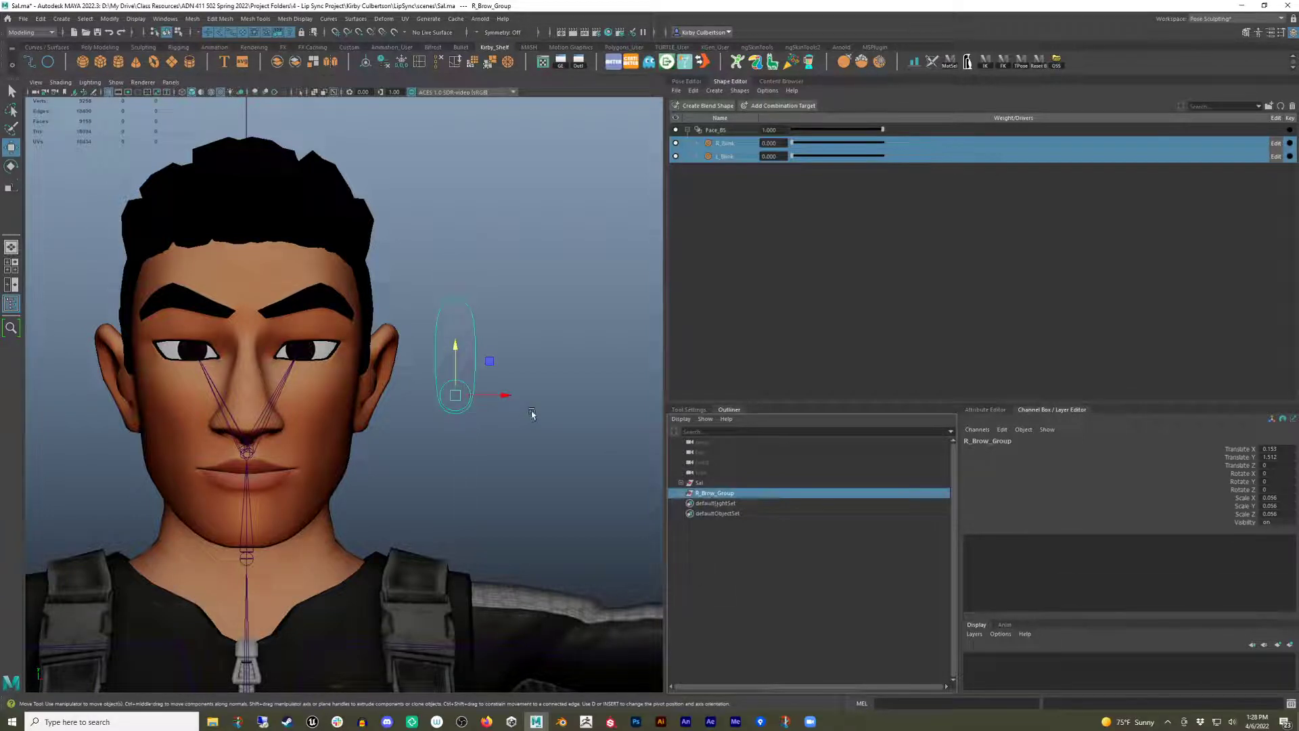
{"action": "left_click", "coordinate": [466, 406]}
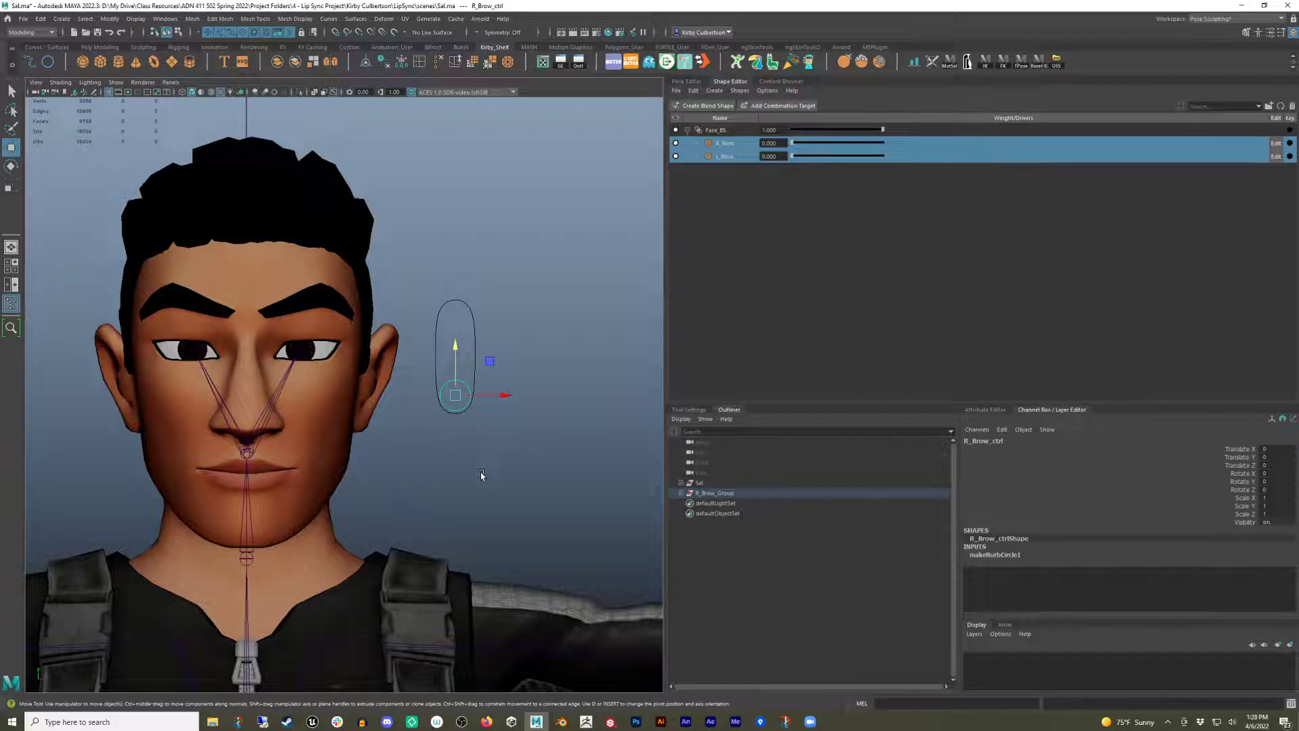
{"action": "left_click", "coordinate": [733, 495]}
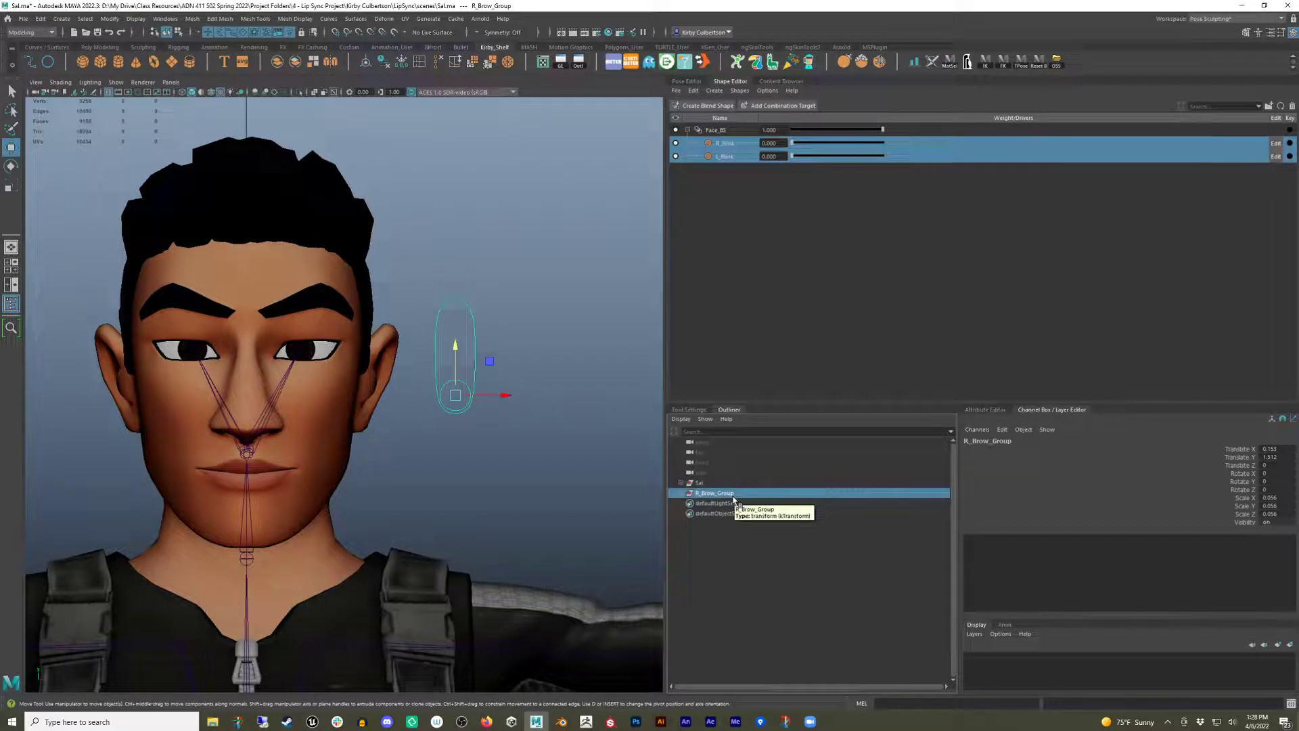
{"action": "left_click", "coordinate": [473, 405]}
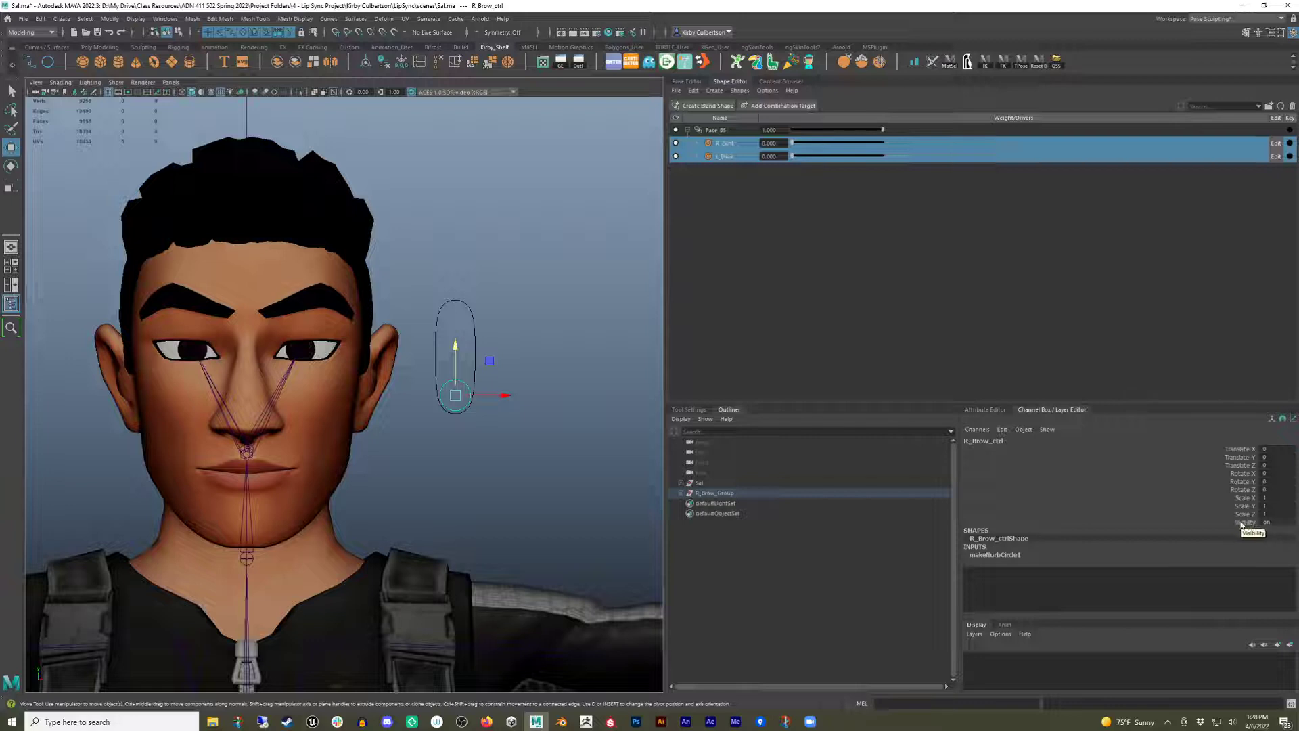
{"action": "left_click_drag", "start_coordinate": [1243, 523], "coordinate": [1233, 467]}
{"action": "left_click", "coordinate": [1244, 450], "text": "ctrl"}
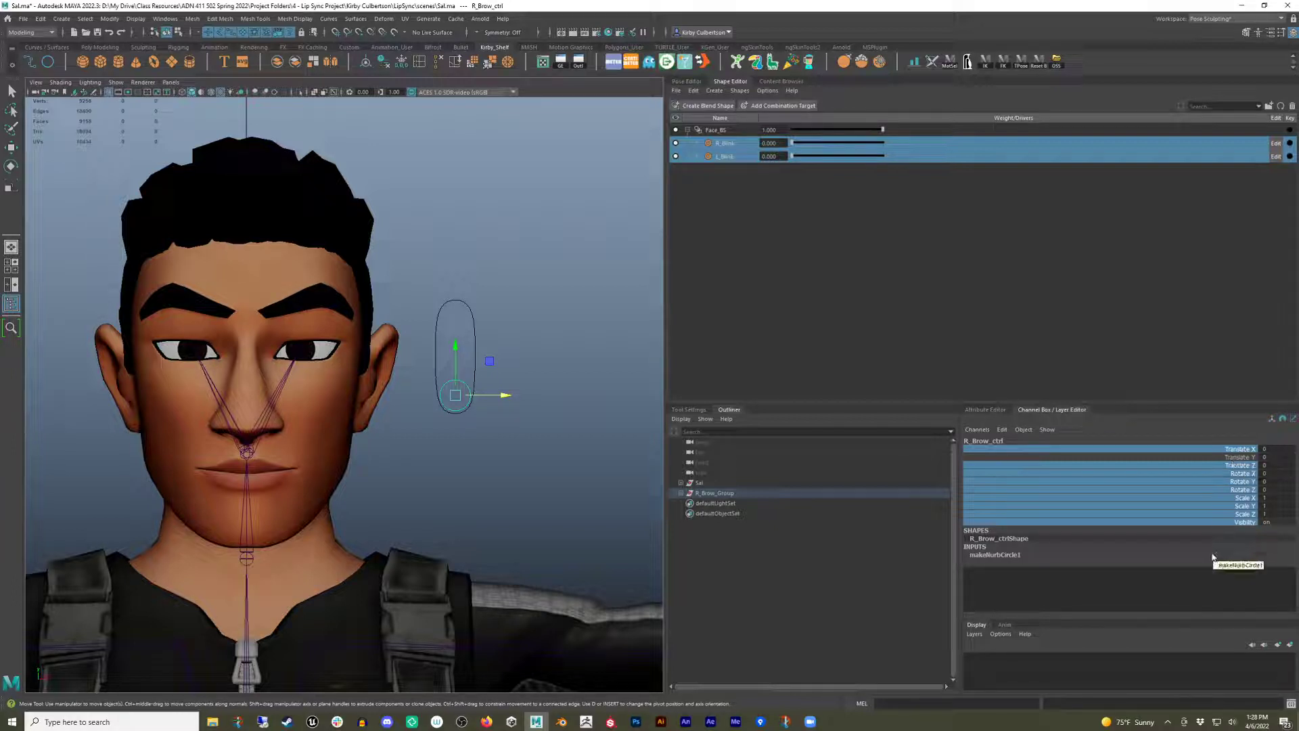
{"action": "right_click", "coordinate": [1177, 496]}
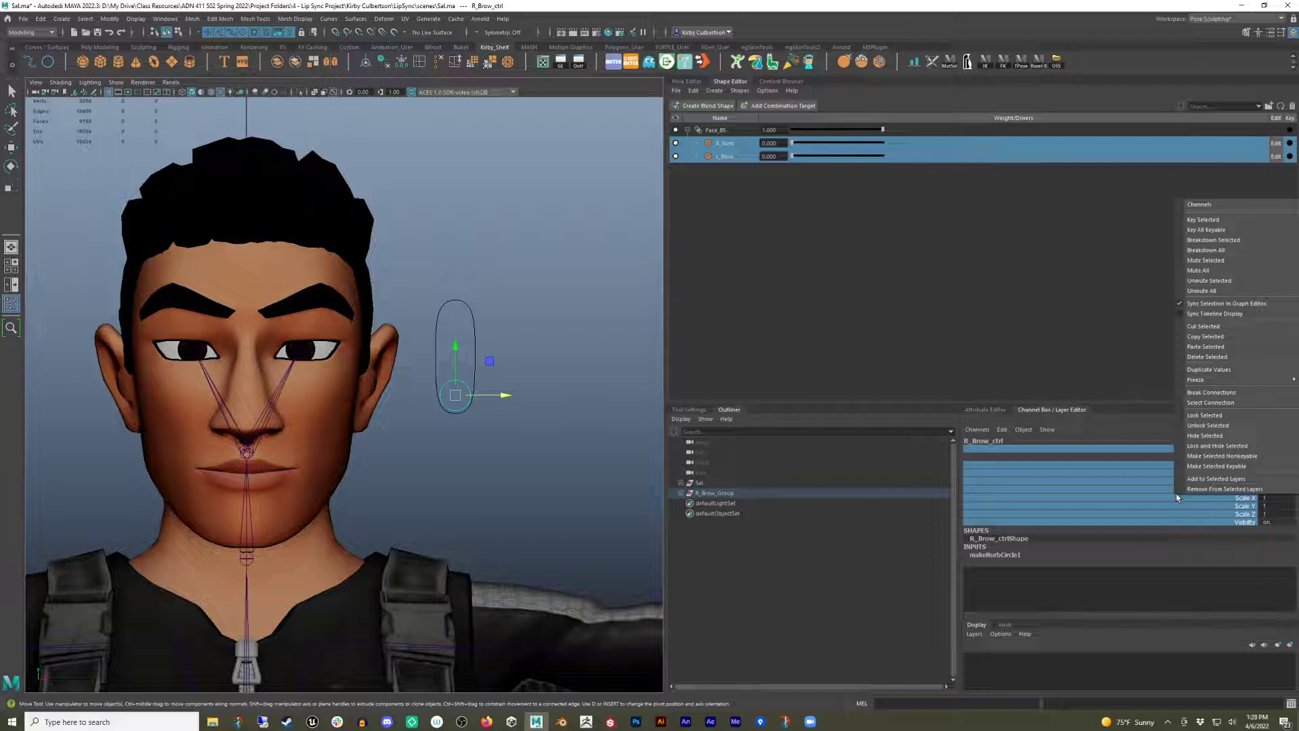
{"action": "left_click", "coordinate": [1240, 447]}
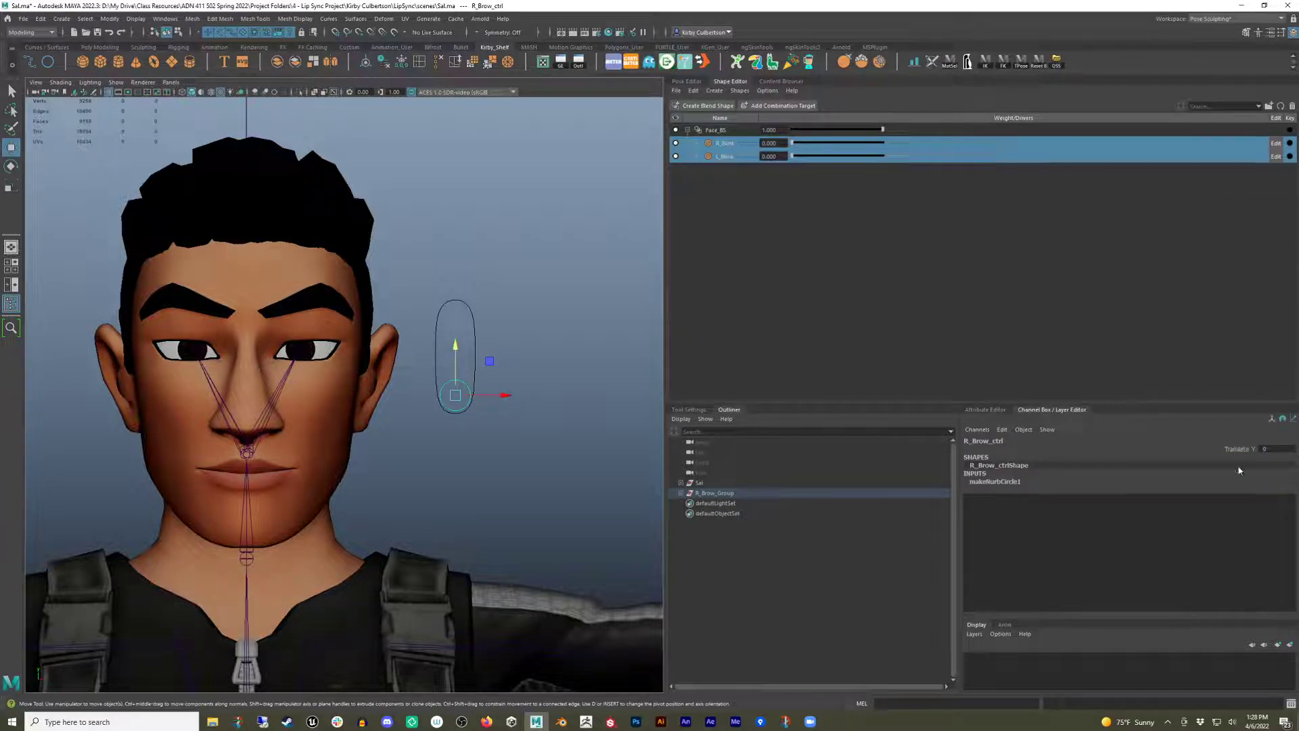
Check that R_Brow_ctrl can now only move vertically along its track.
{"action": "left_click", "coordinate": [501, 428]}
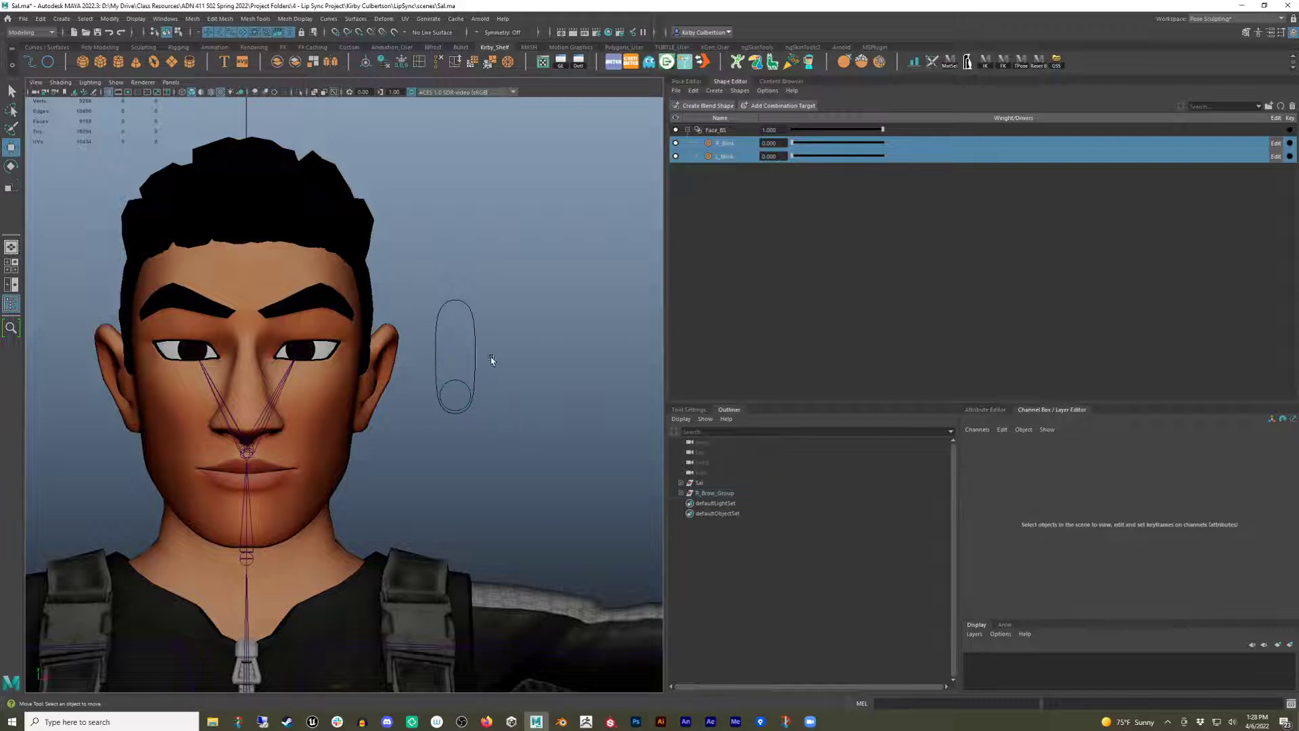
{"action": "left_click_drag", "start_coordinate": [492, 360], "coordinate": [472, 433]}
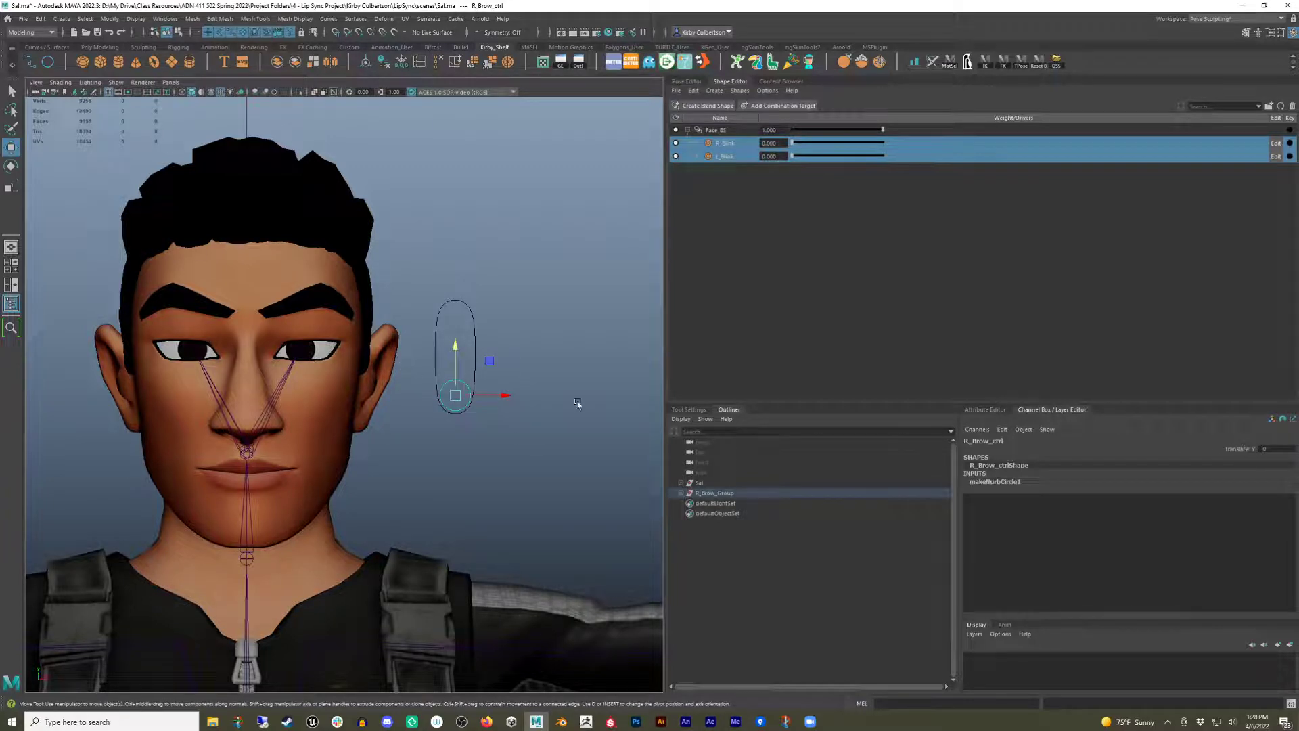
{"action": "left_click_drag", "start_coordinate": [452, 352], "coordinate": [435, 434]}
{"action": "left_click", "coordinate": [462, 504]}
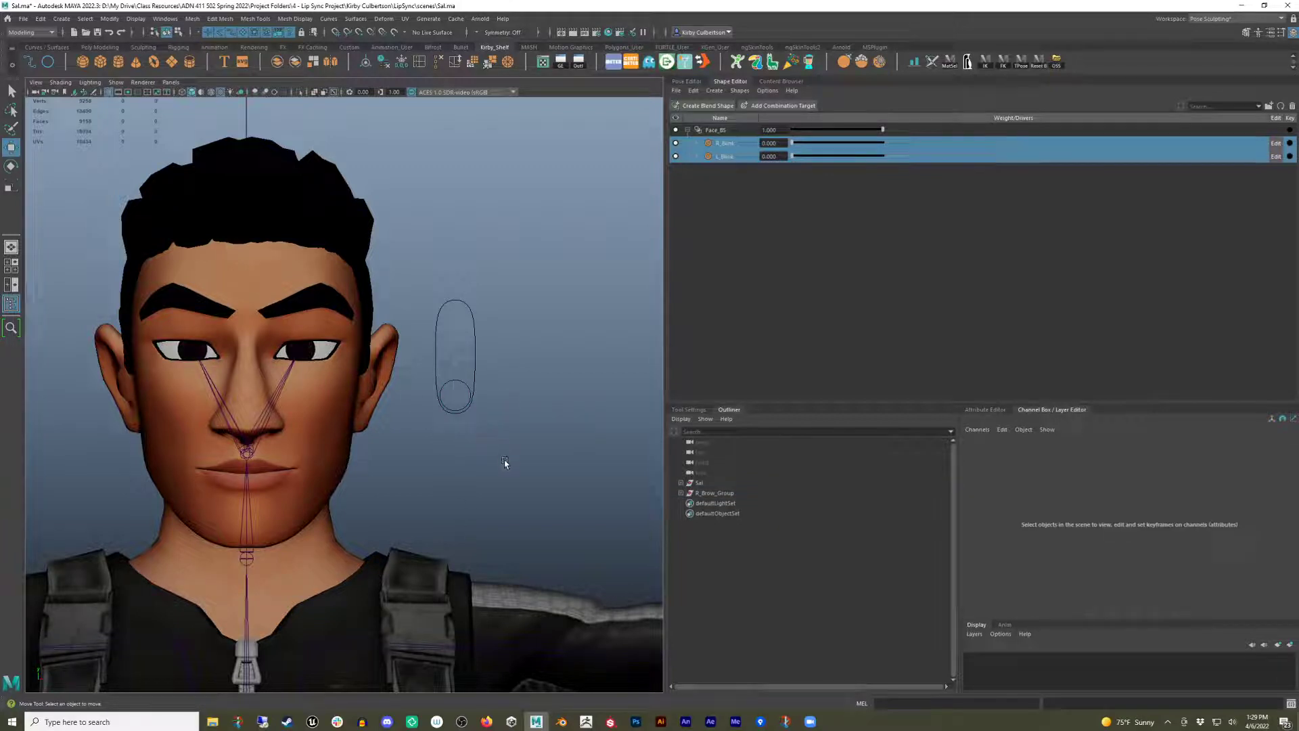
Duplicate R_Brow_Group and move the copy sideways next to the original slider.
{"action": "left_click", "coordinate": [719, 495]}
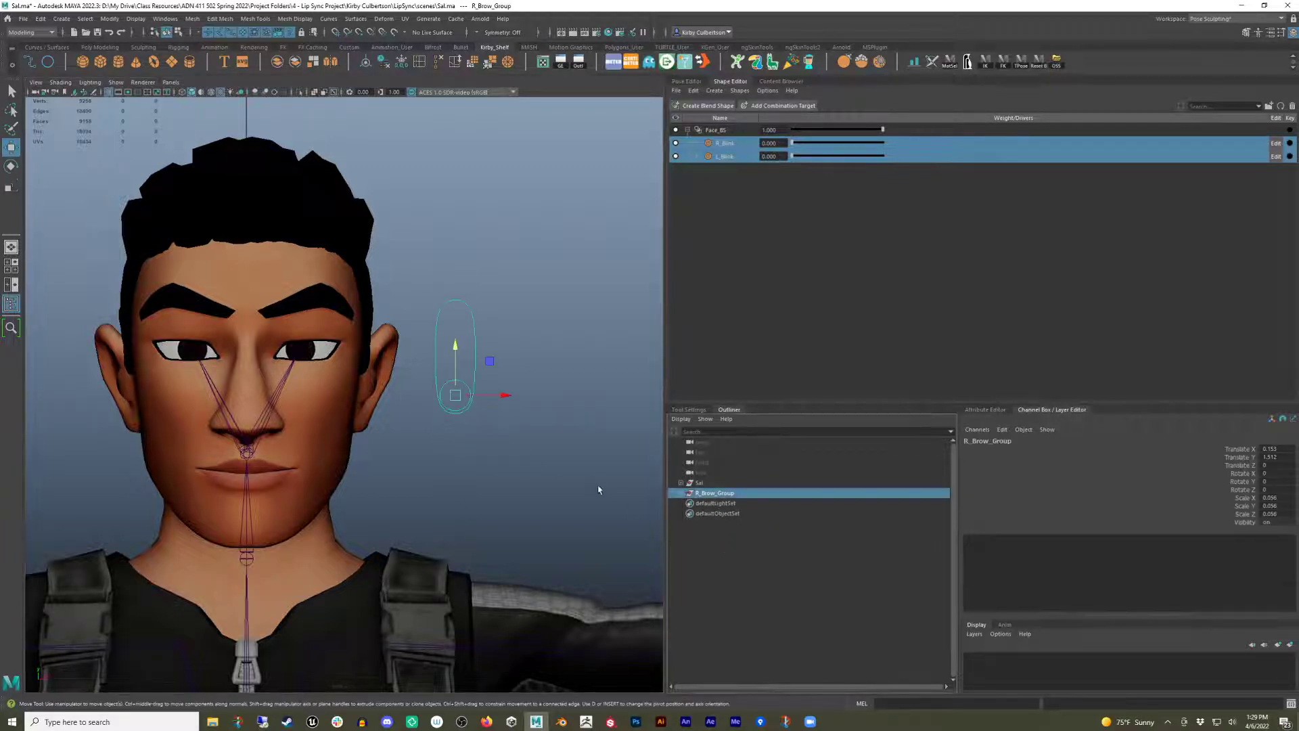
{"action": "middle_click_drag", "start_coordinate": [549, 443], "coordinate": [485, 449], "text": "alt"}
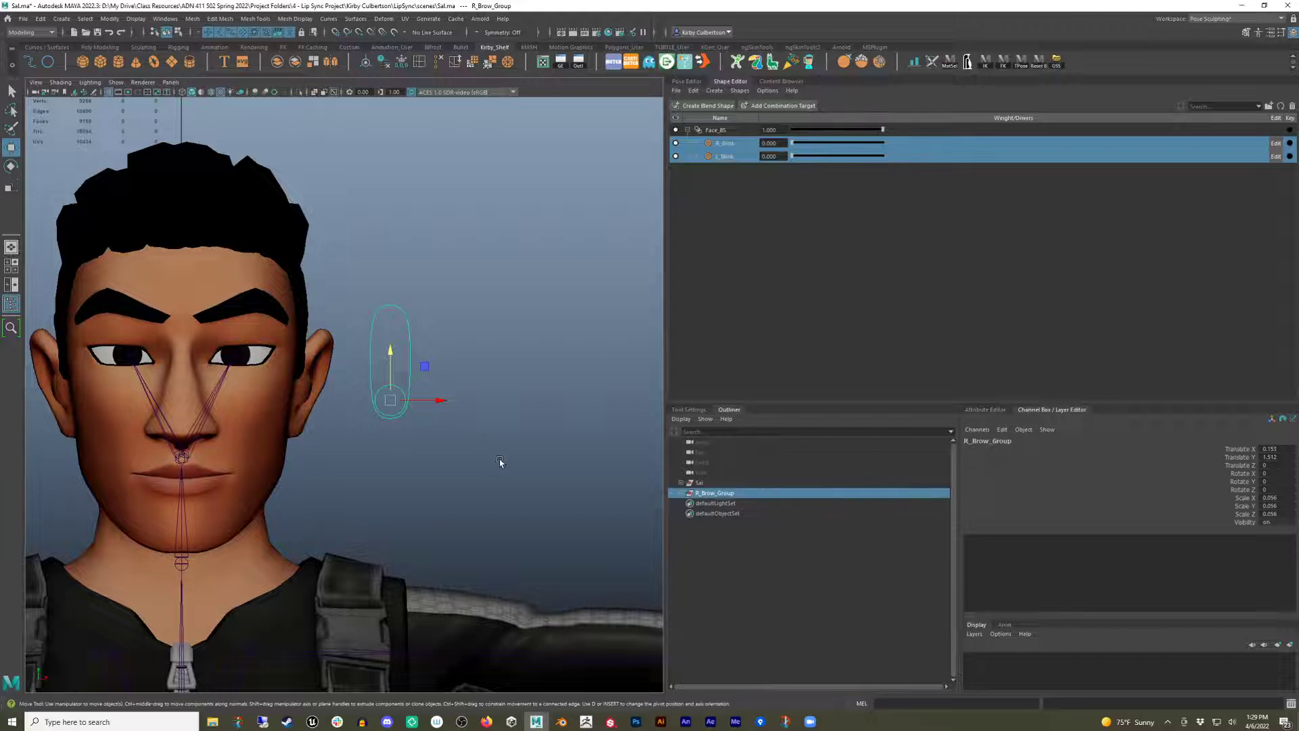
{"action": "left_click", "coordinate": [720, 494]}
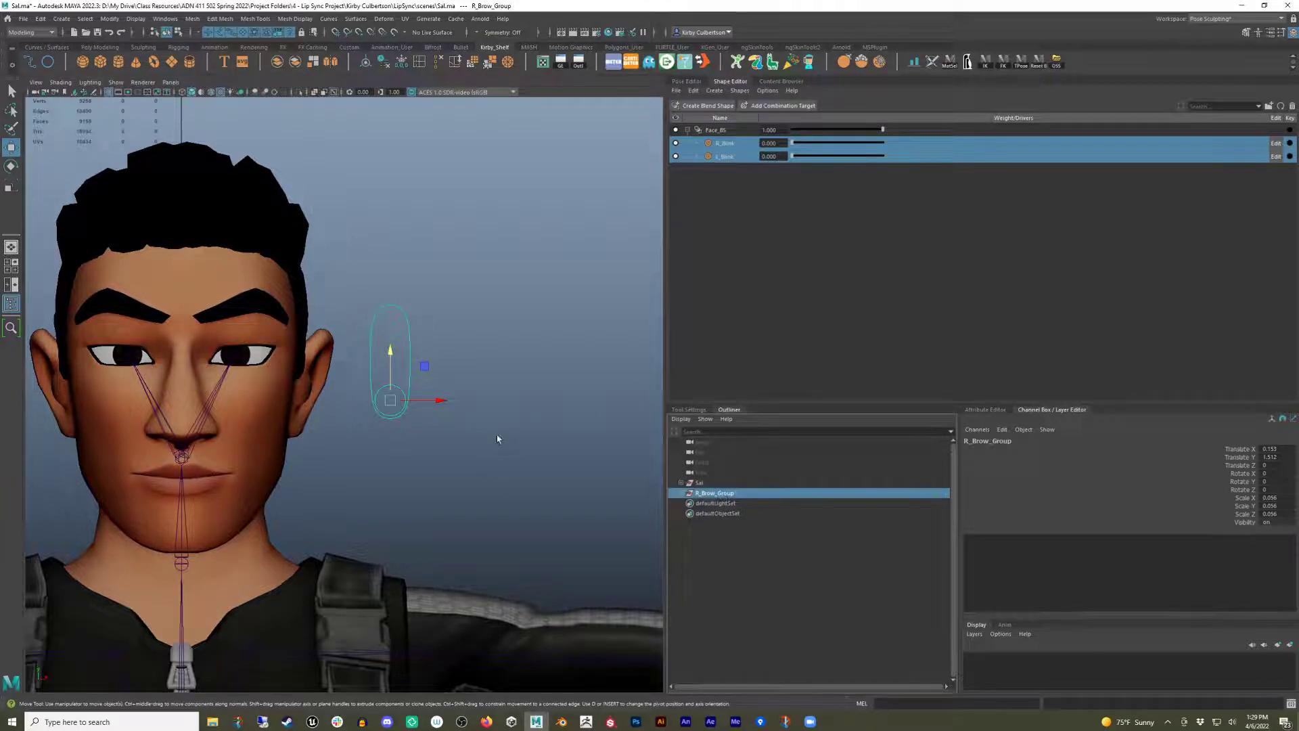
{"action": "key", "text": "ctrl+d"}
{"action": "left_click_drag", "start_coordinate": [423, 399], "coordinate": [472, 400]}
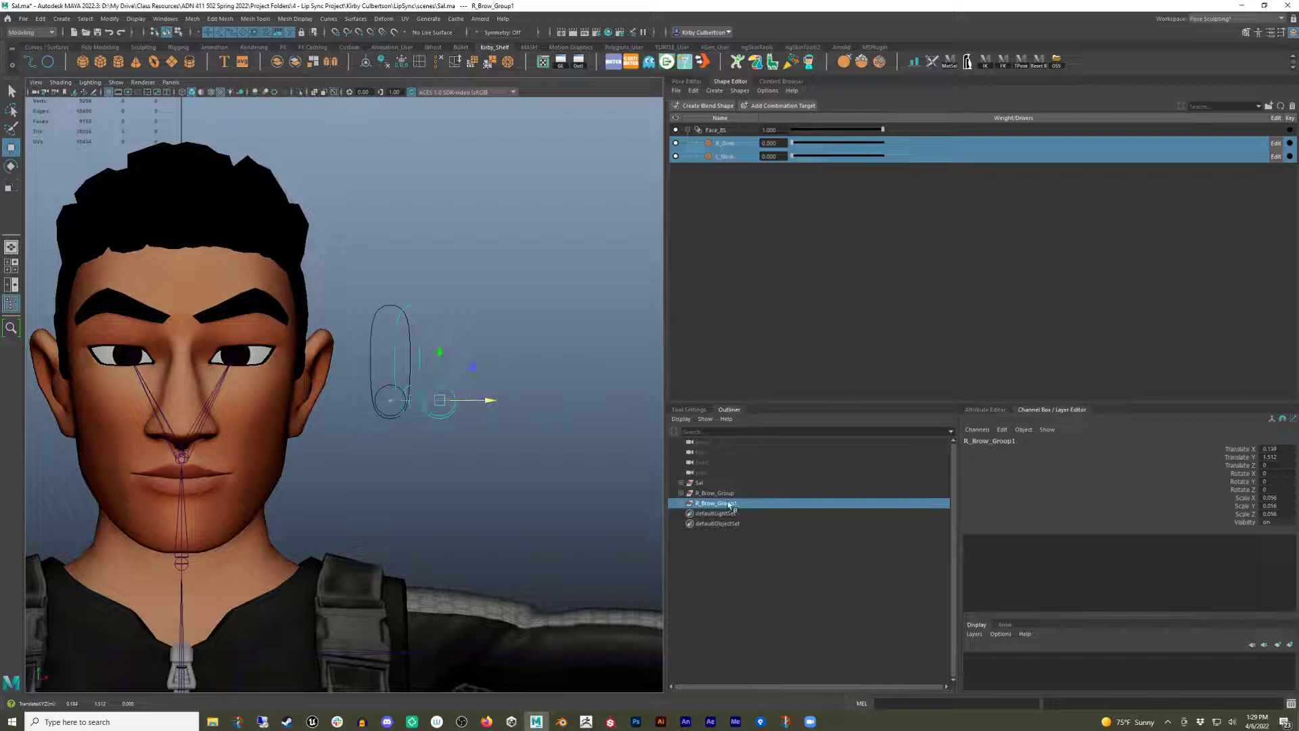
{"action": "left_click", "coordinate": [682, 503]}
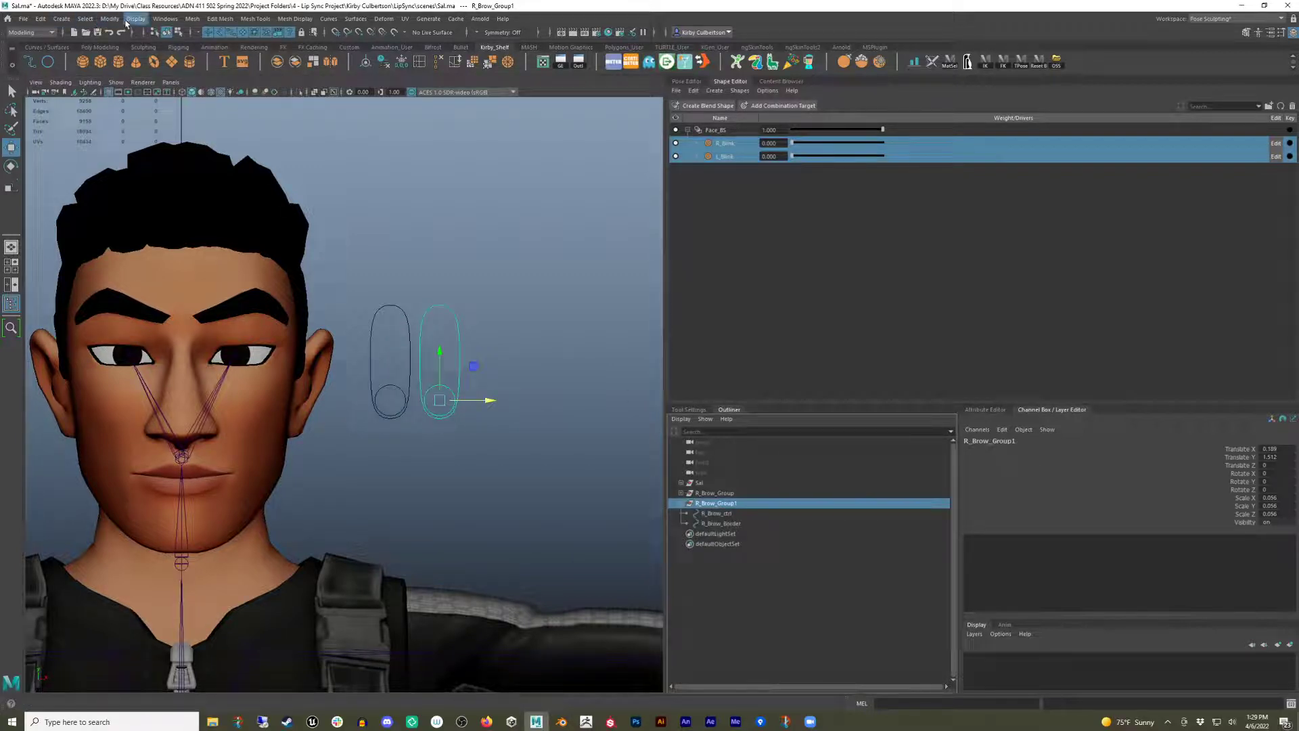
Use Search and Replace Names to replace R_ with L_ in the duplicated hierarchy.
{"action": "left_click", "coordinate": [110, 19]}
{"action": "left_click", "coordinate": [152, 189]}
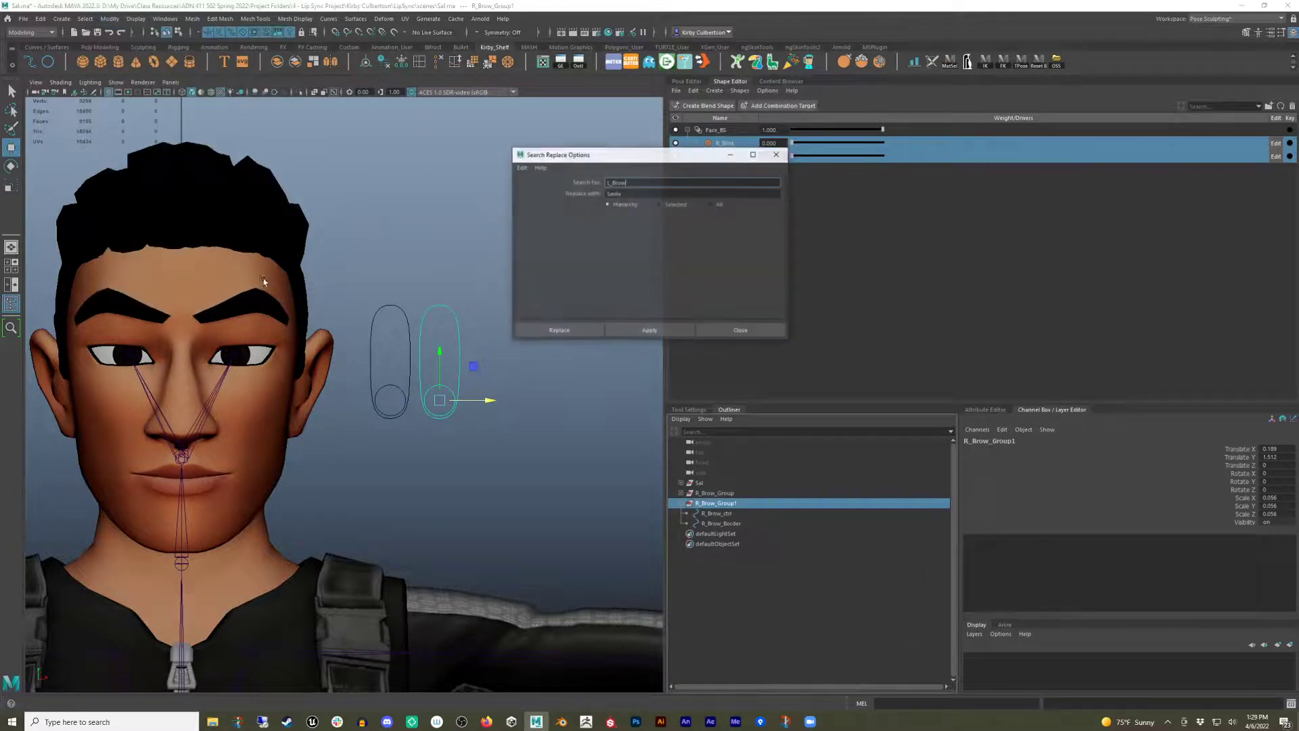
{"action": "left_click_drag", "start_coordinate": [628, 182], "coordinate": [563, 189]}
{"action": "type", "text": "R"}
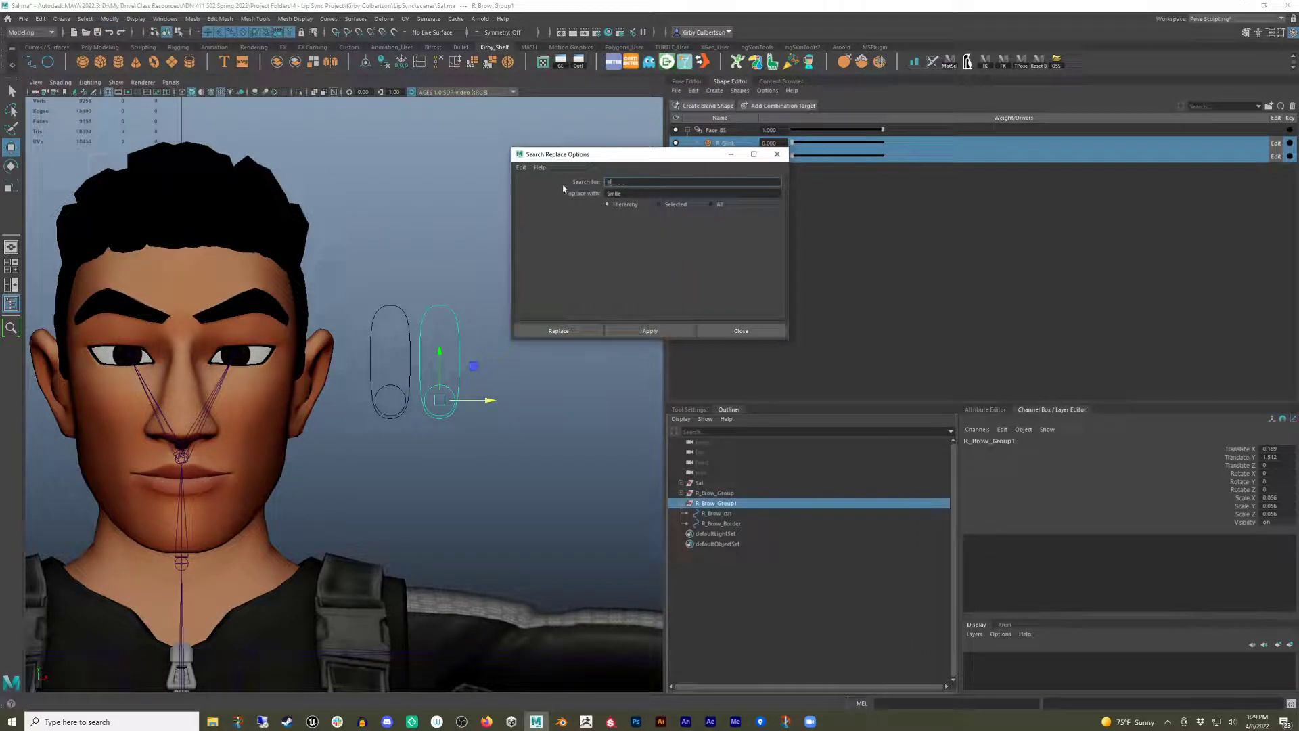
{"action": "type", "text": "_"}
{"action": "key", "text": "Tab"}
{"action": "type", "text": "L"}
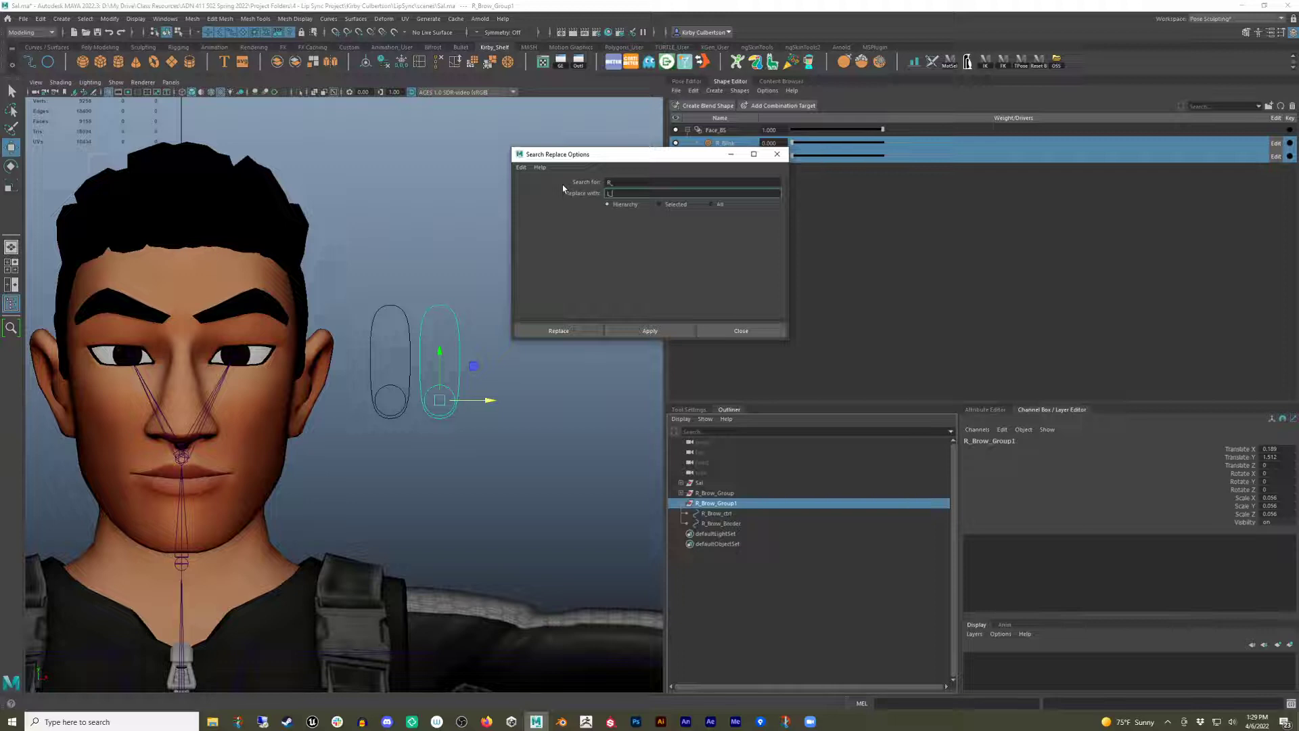
{"action": "type", "text": "_"}
{"action": "left_click", "coordinate": [556, 330]}
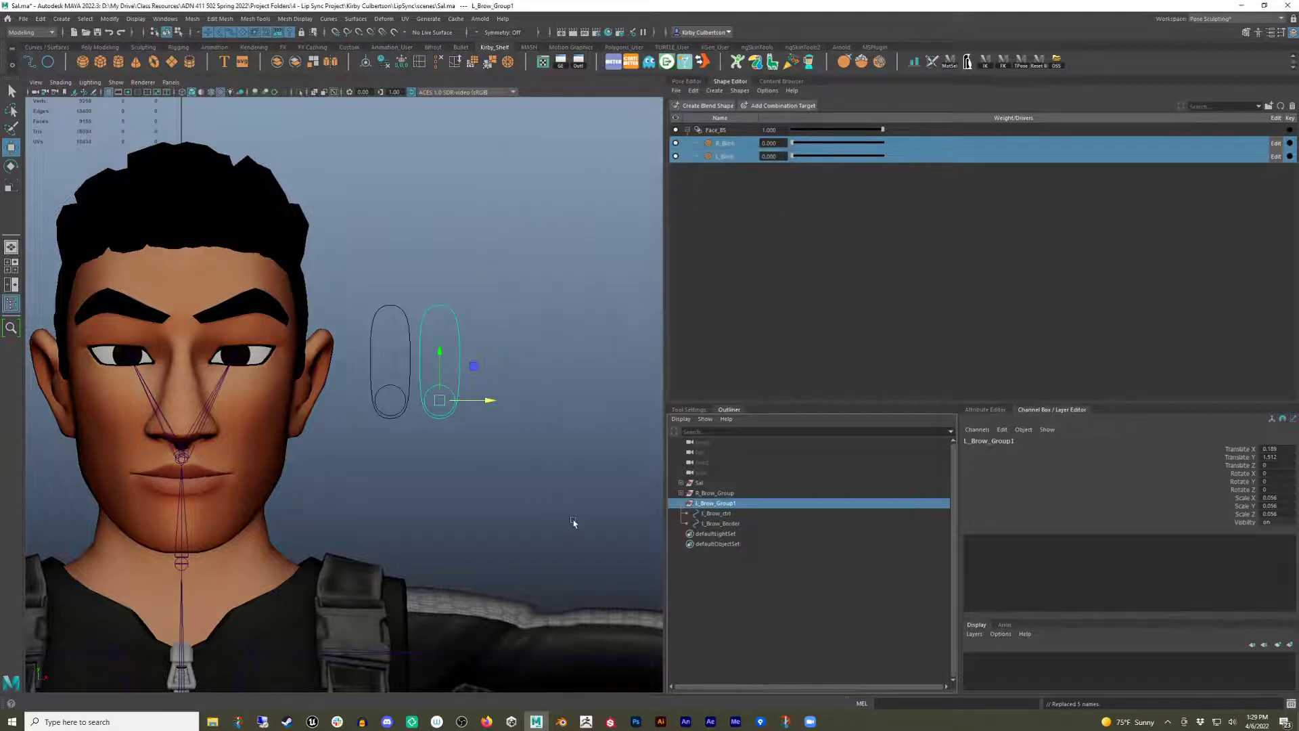
Rename the duplicated group to L_Brow_Group.
{"action": "double_click", "coordinate": [727, 504]}
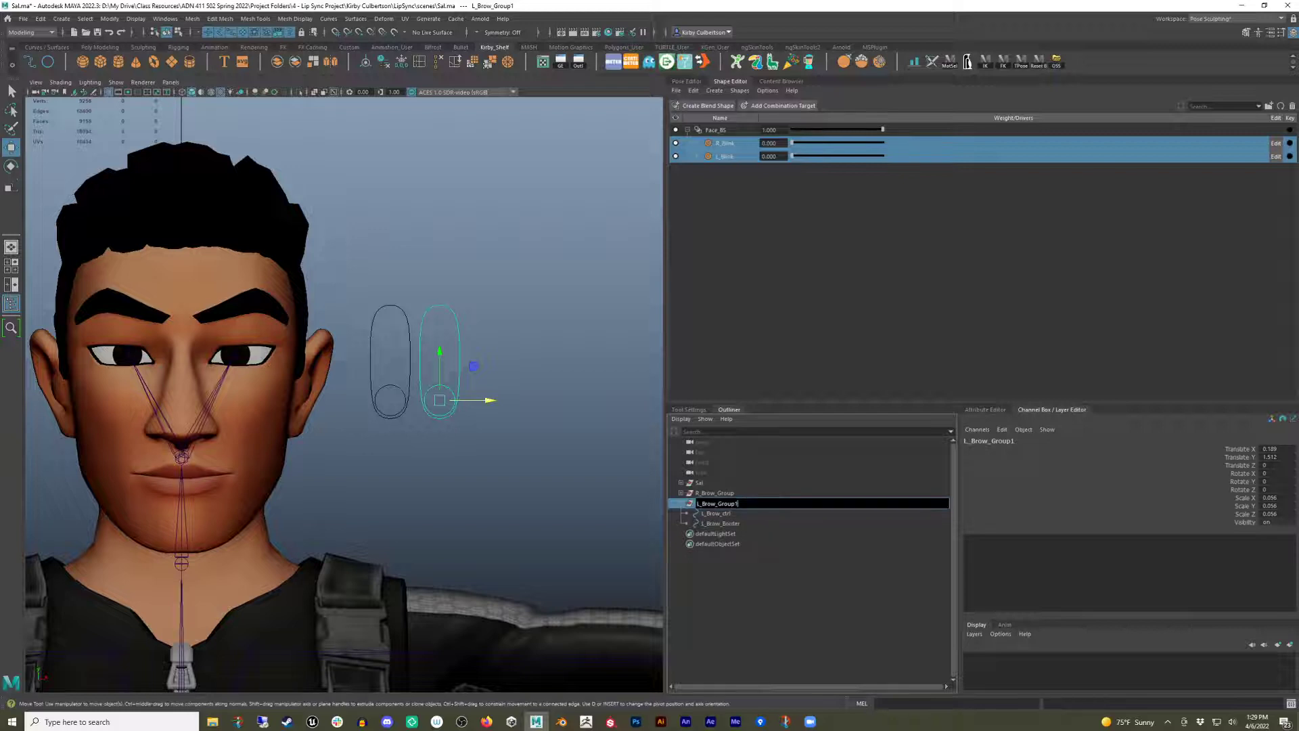
{"action": "key", "text": "BackSpace"}
{"action": "key", "text": "Return"}
{"action": "left_click", "coordinate": [533, 406]}
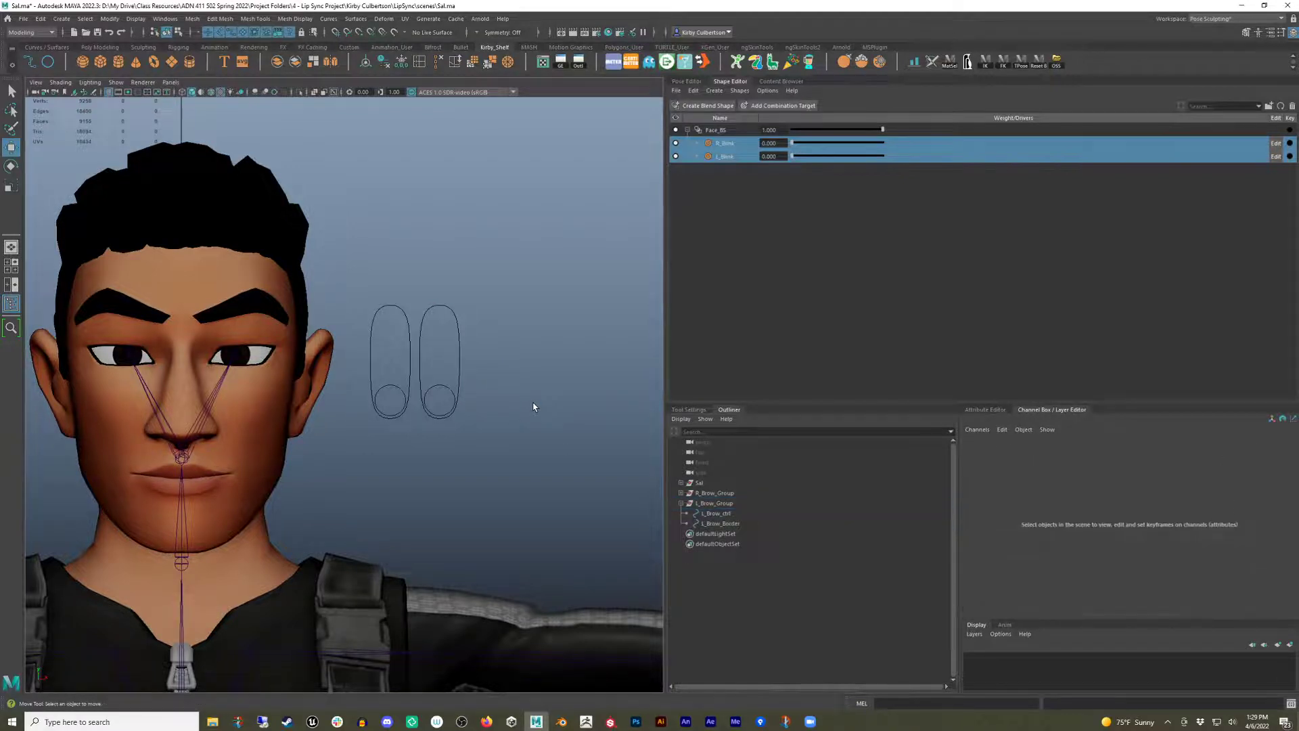
Open the Set Driven Key editor with R_Brow_ctrl's Translate Y channel selected.
{"action": "left_click", "coordinate": [405, 395]}
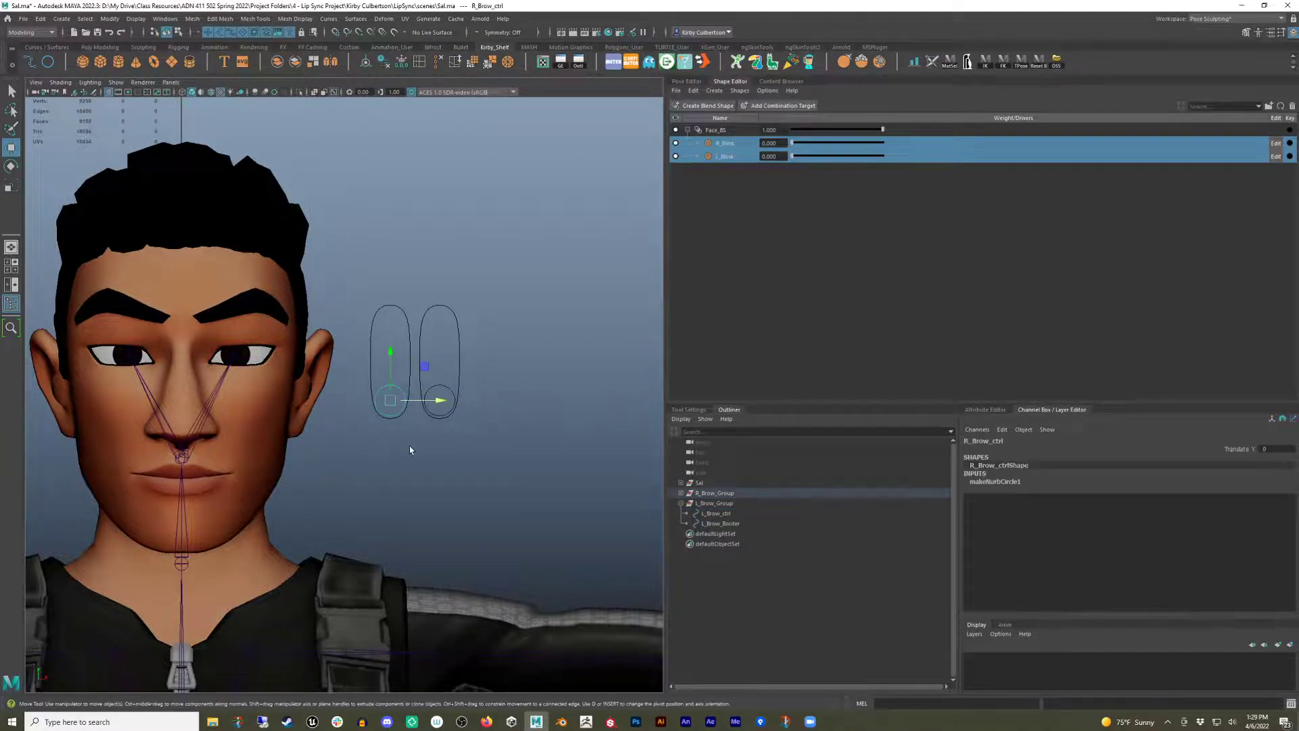
{"action": "left_click", "coordinate": [453, 394]}
{"action": "middle_click_drag", "start_coordinate": [473, 459], "coordinate": [522, 455], "text": "alt"}
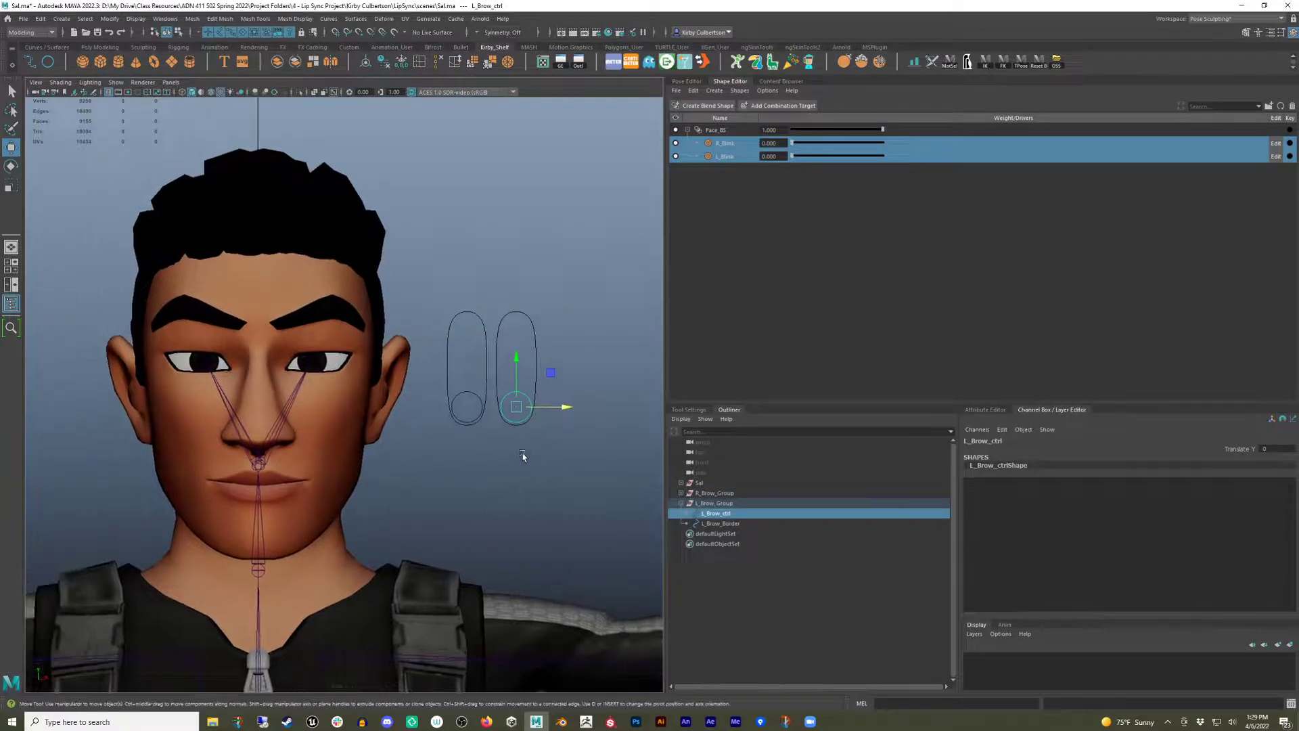
{"action": "left_click", "coordinate": [451, 389]}
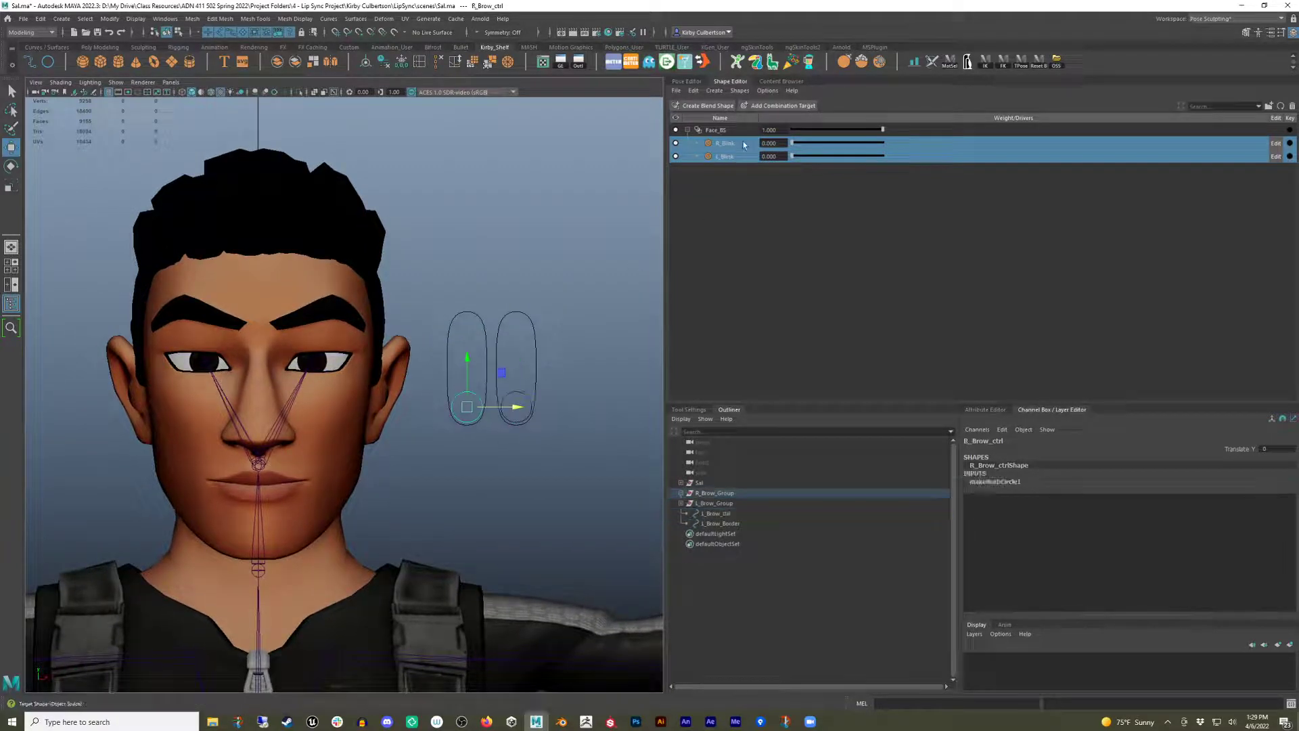
{"action": "left_click", "coordinate": [567, 343]}
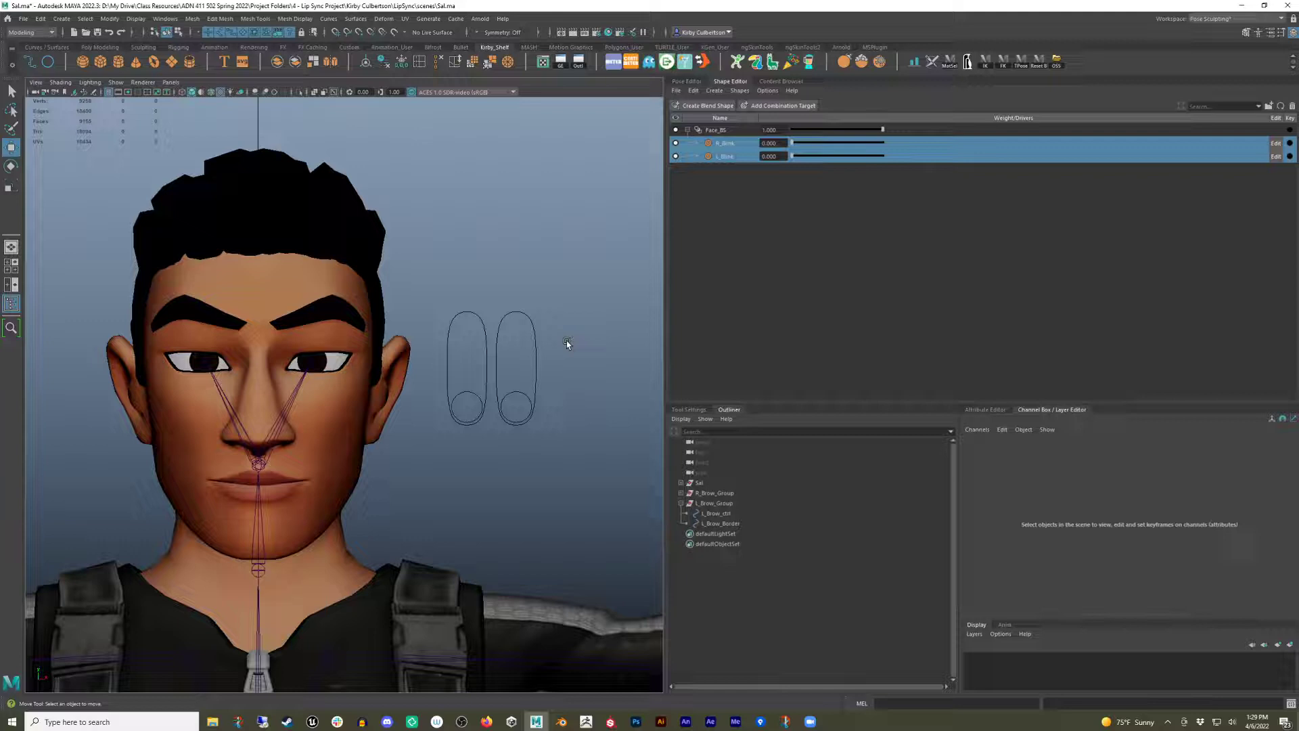
{"action": "left_click", "coordinate": [470, 395]}
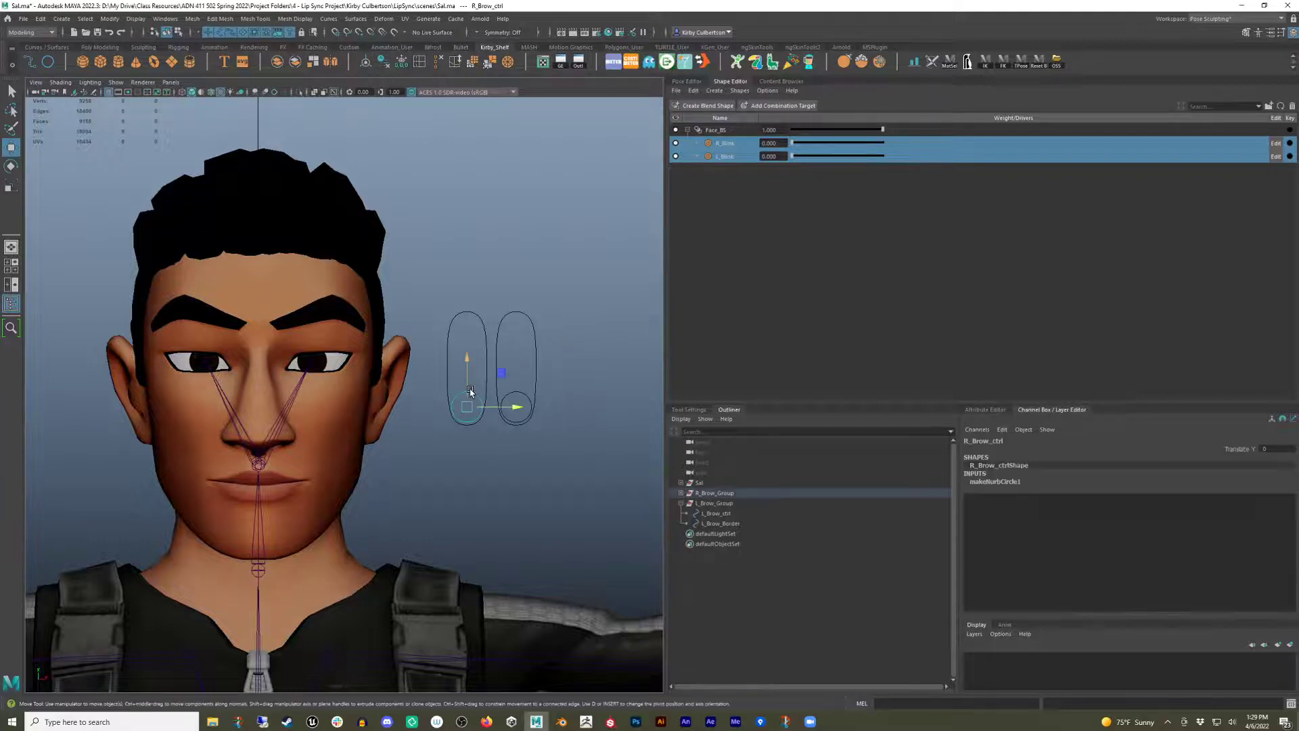
{"action": "left_click", "coordinate": [1246, 449]}
{"action": "left_click", "coordinate": [1002, 429]}
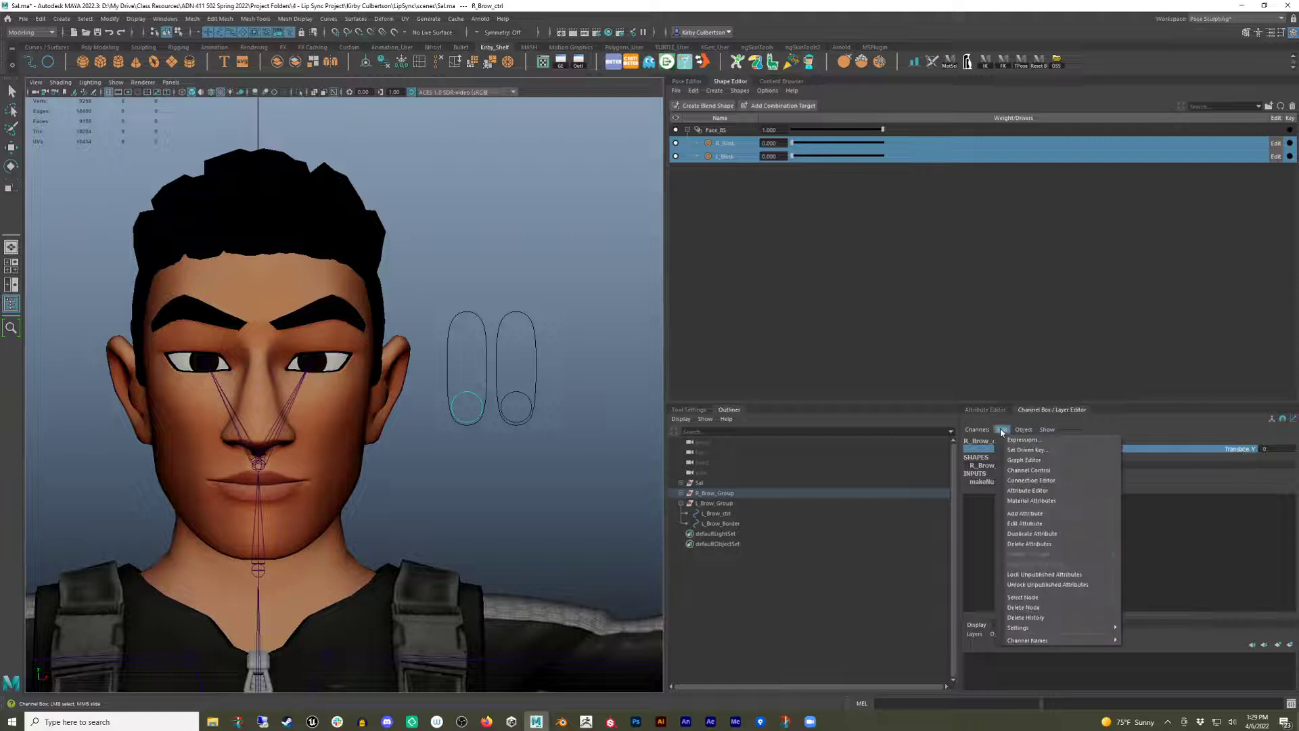
{"action": "left_click", "coordinate": [1028, 450]}
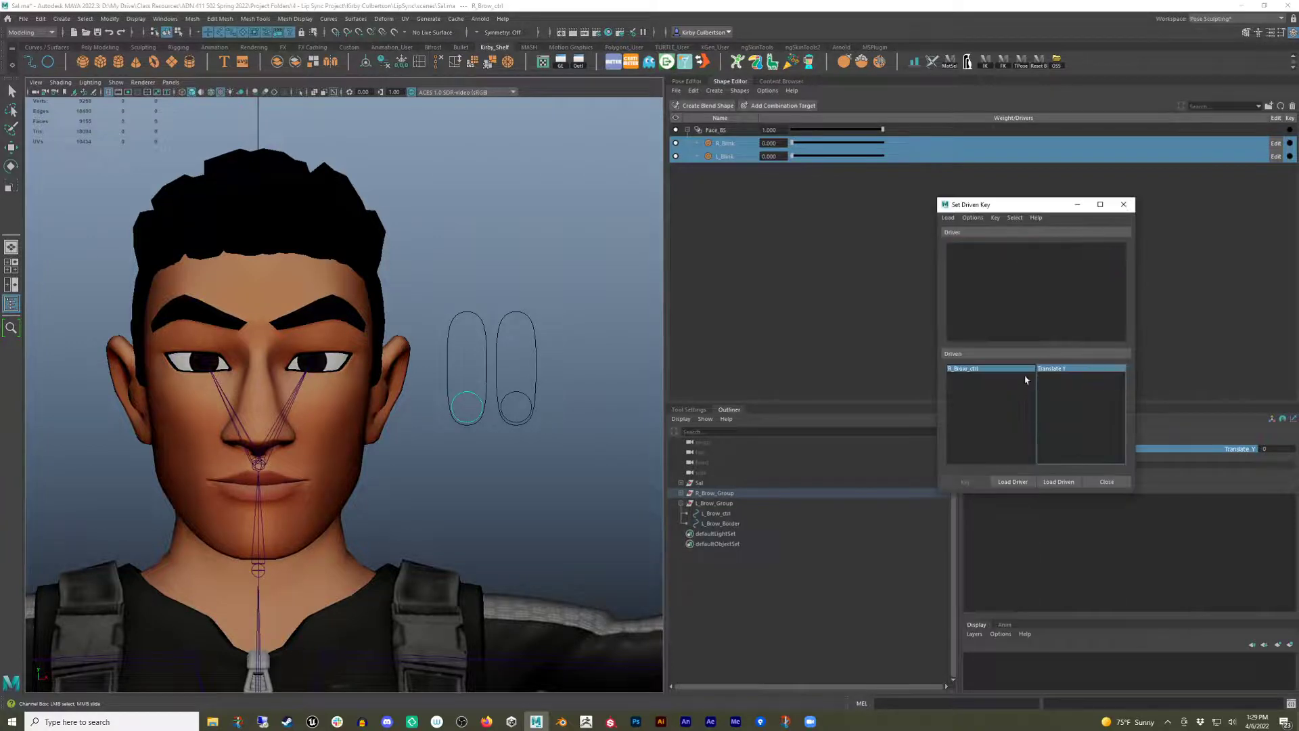
Load R_Brow_ctrl as the driver in Set Driven Key.
{"action": "left_click_drag", "start_coordinate": [1028, 209], "coordinate": [125, 160]}
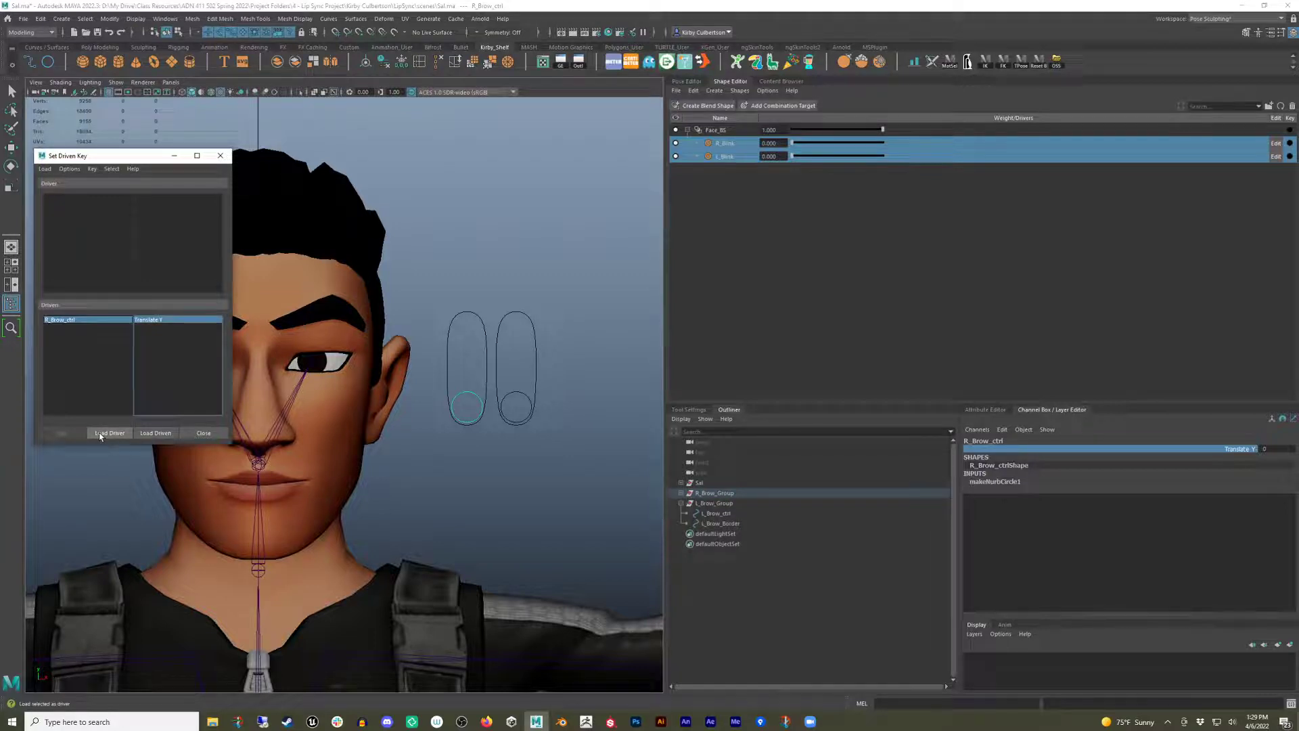
{"action": "left_click", "coordinate": [455, 394]}
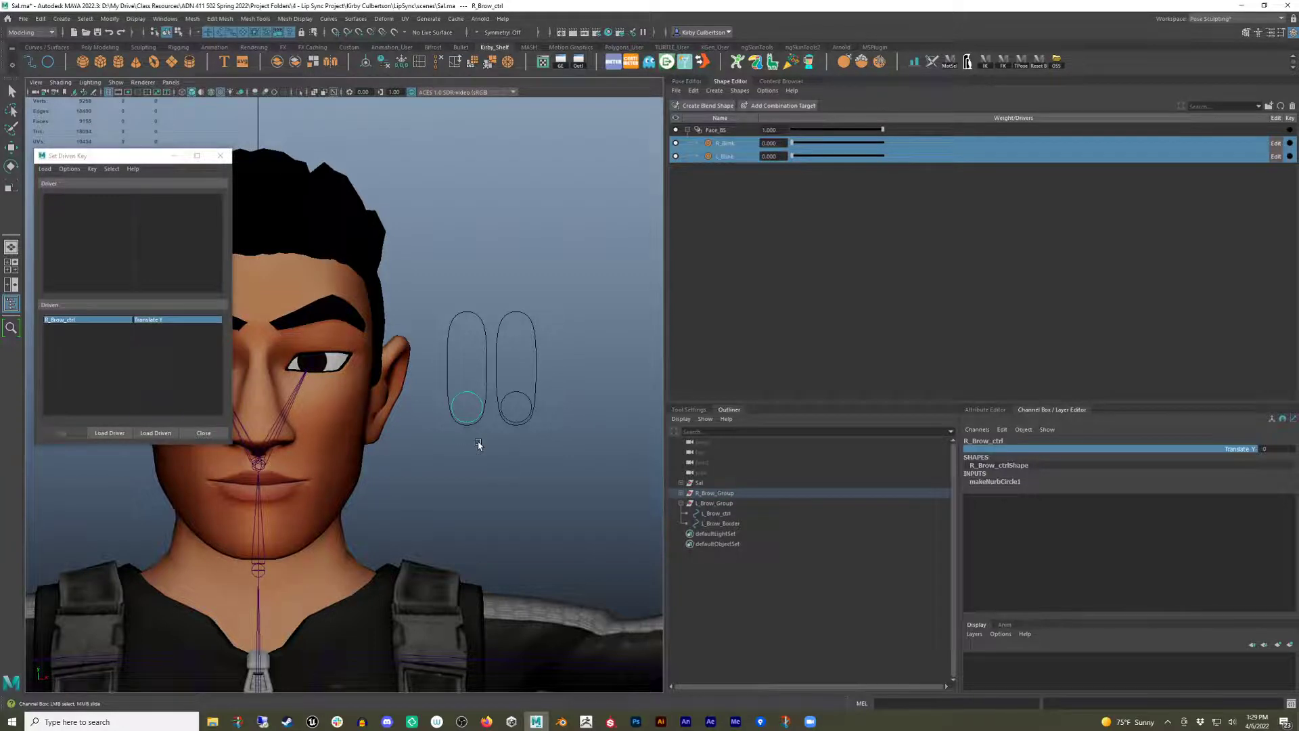
{"action": "left_click", "coordinate": [109, 434]}
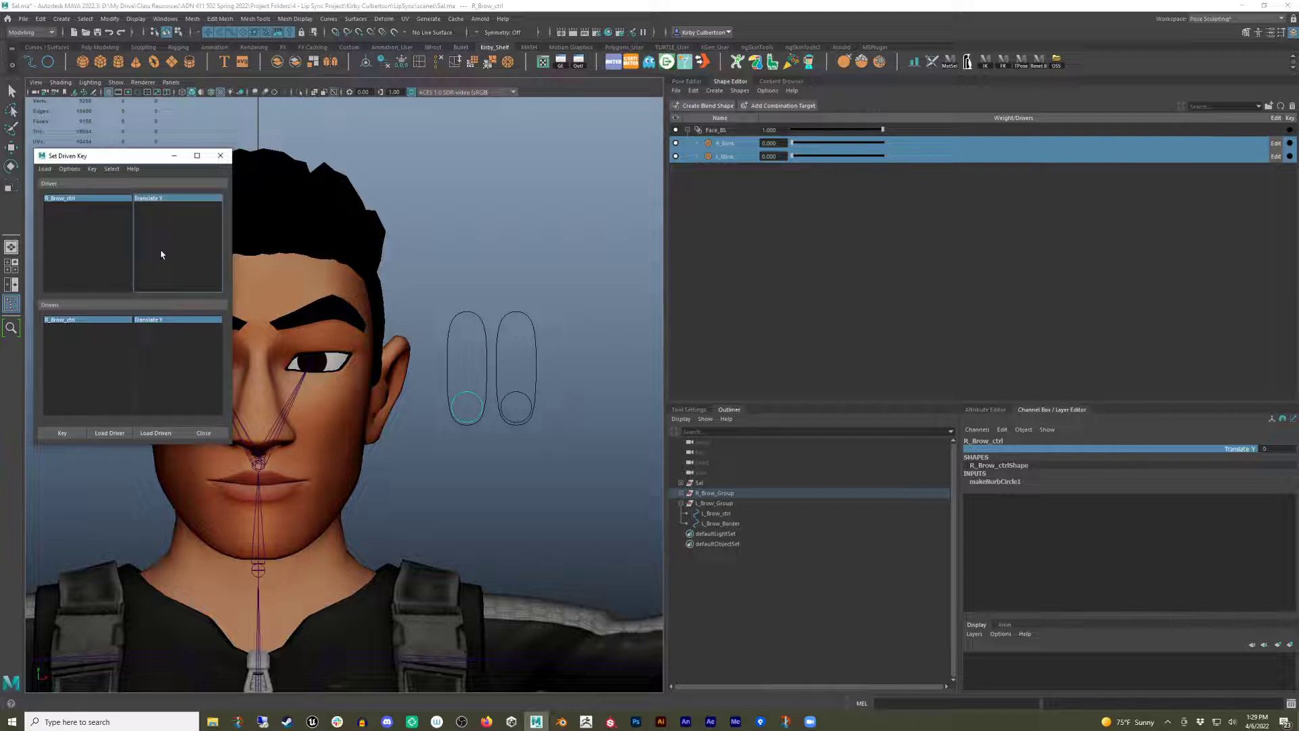
Select the Face_BS blend shape node and load it as the driven object.
{"action": "left_click", "coordinate": [728, 131]}
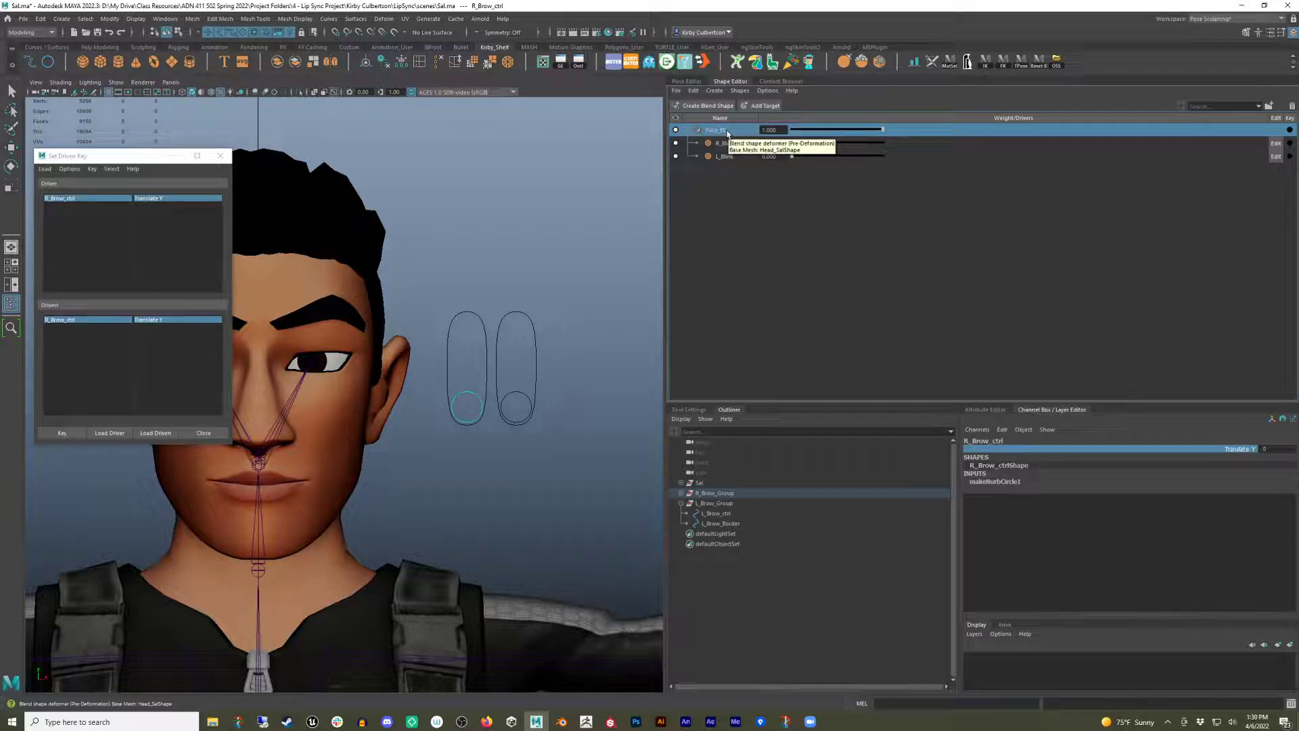
{"action": "right_click", "coordinate": [728, 133]}
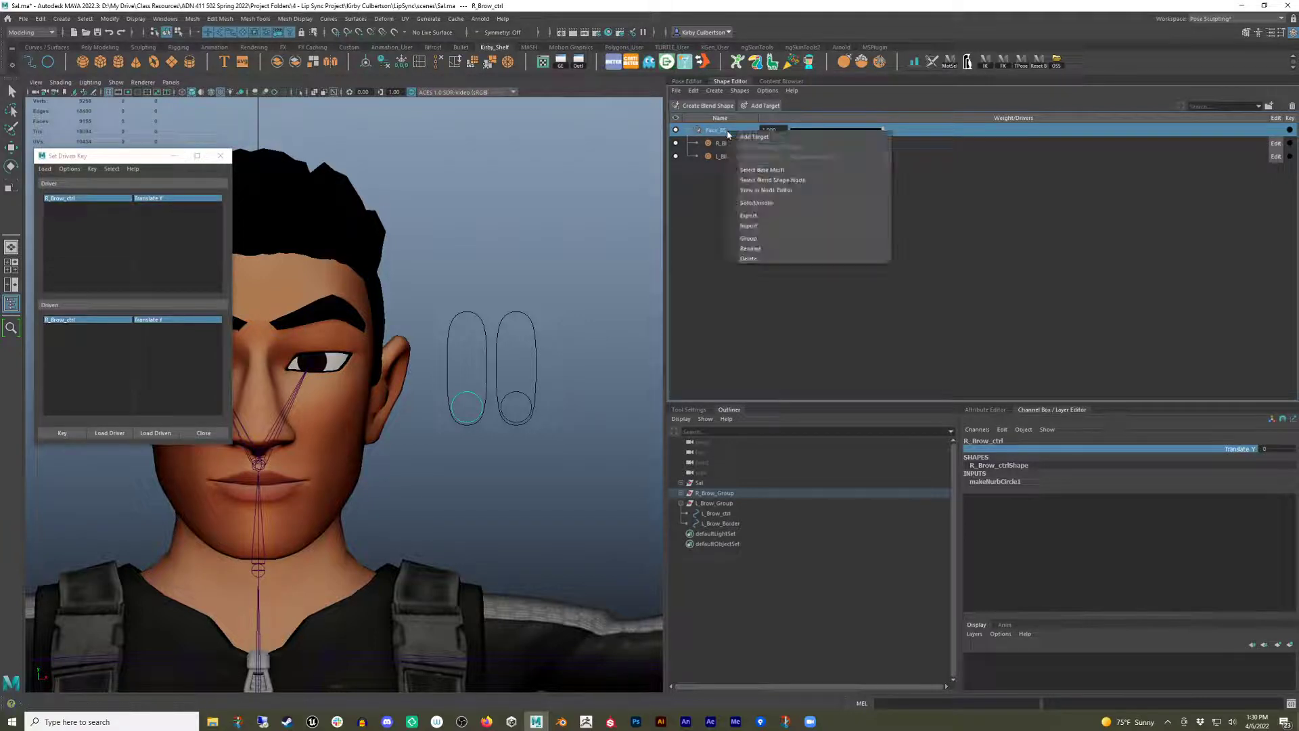
{"action": "left_click", "coordinate": [804, 181]}
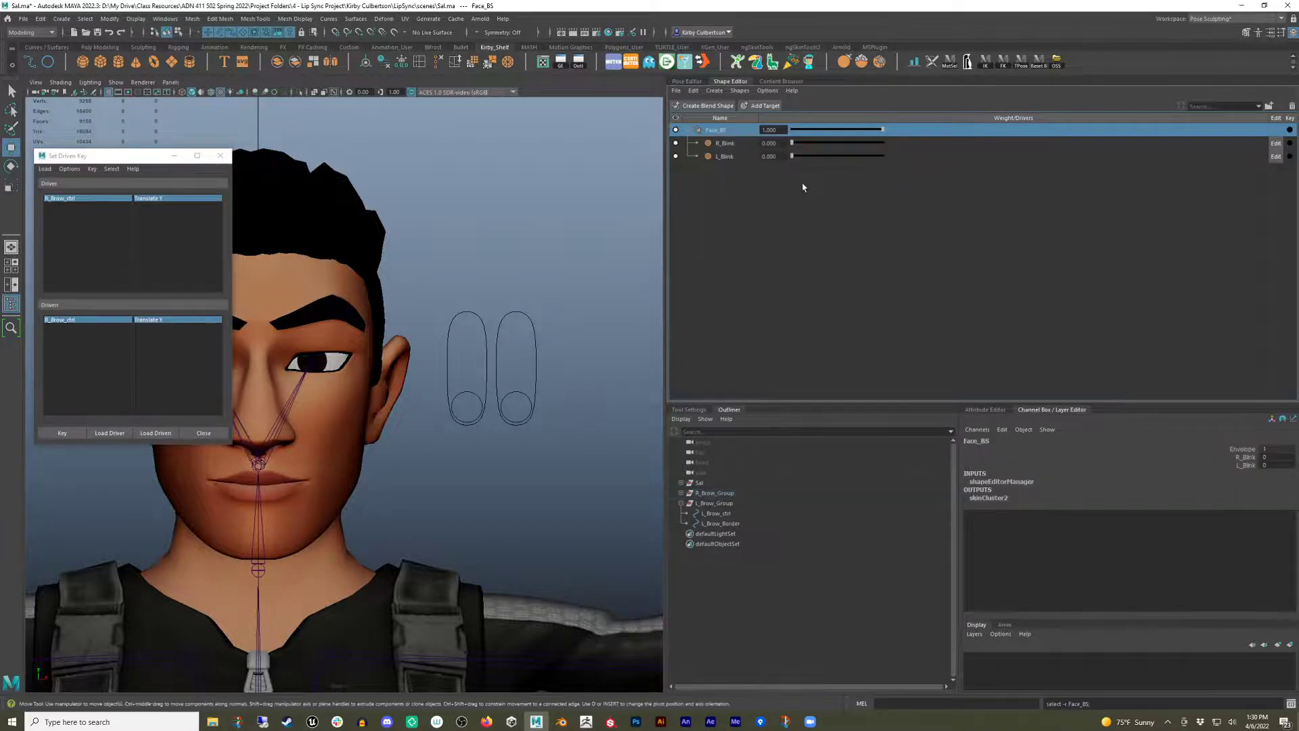
{"action": "left_click", "coordinate": [156, 433]}
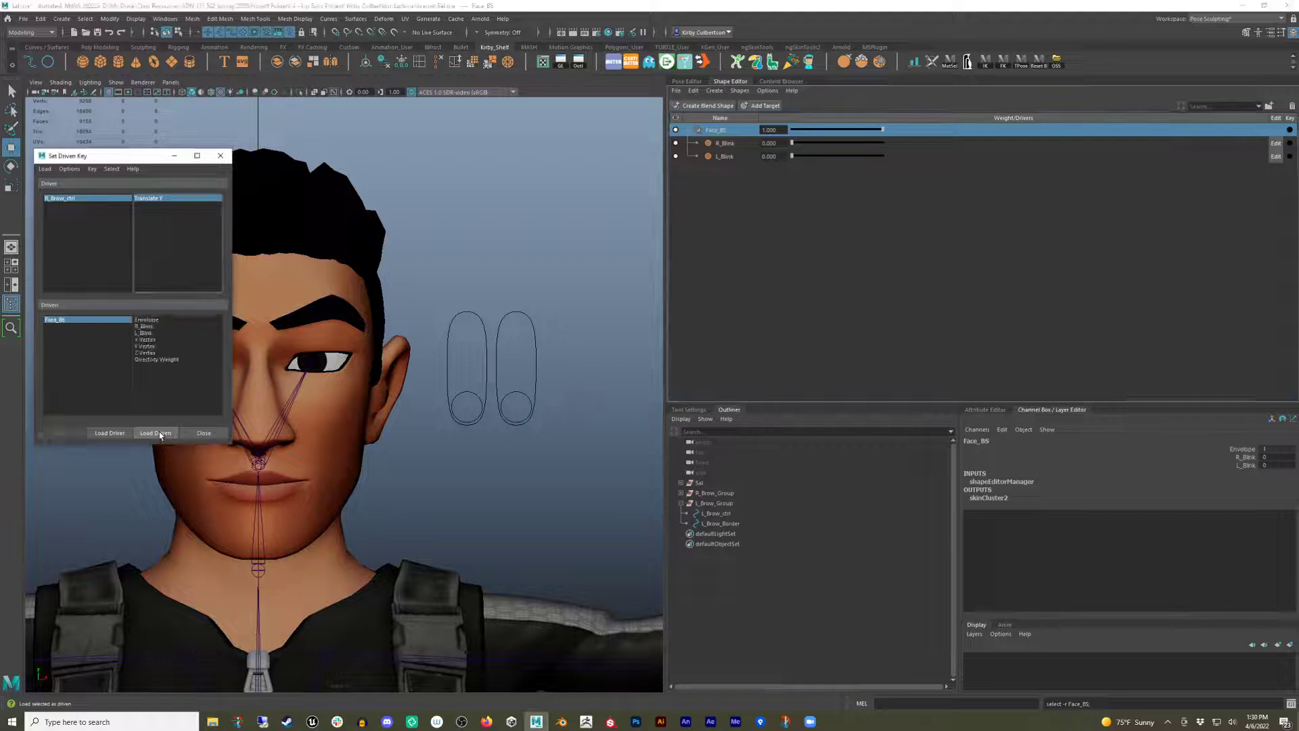
Pick R_Blink as the driven attribute and set a driven key at the rest pose.
{"action": "left_click", "coordinate": [152, 327]}
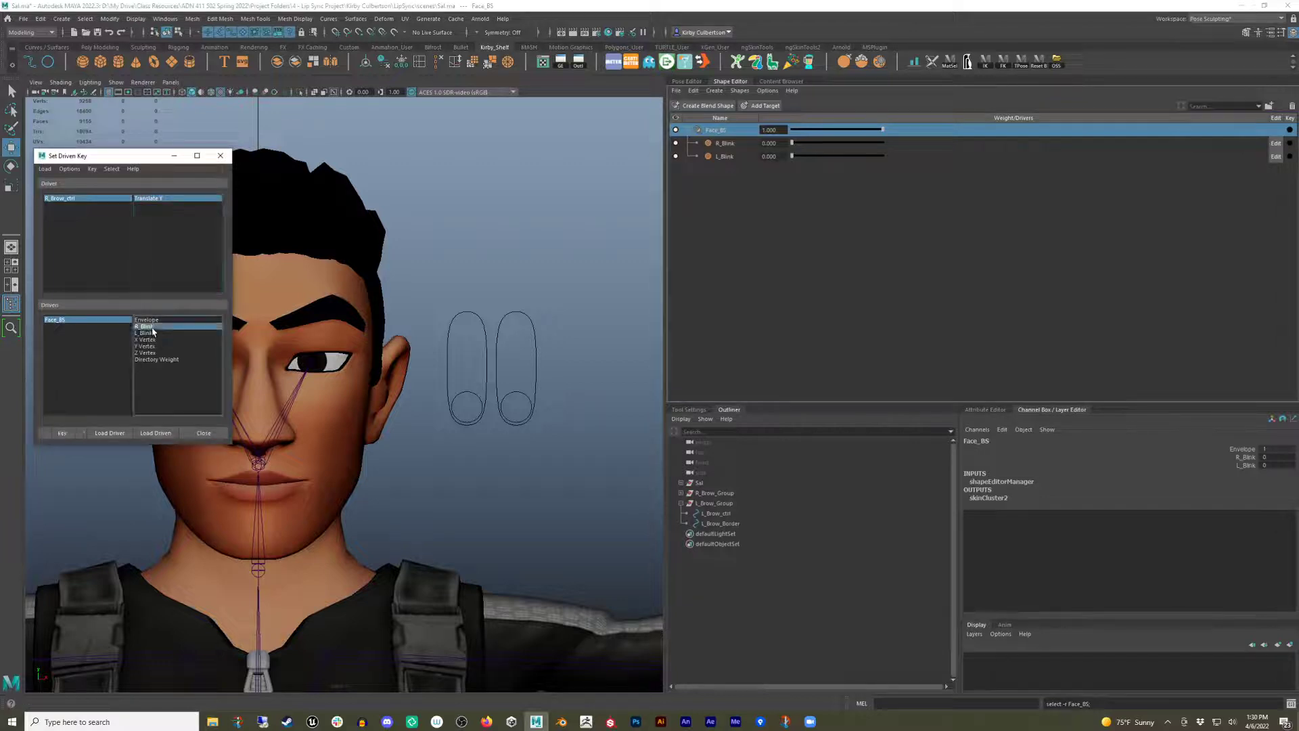
{"action": "left_click", "coordinate": [152, 333]}
{"action": "left_click", "coordinate": [153, 327]}
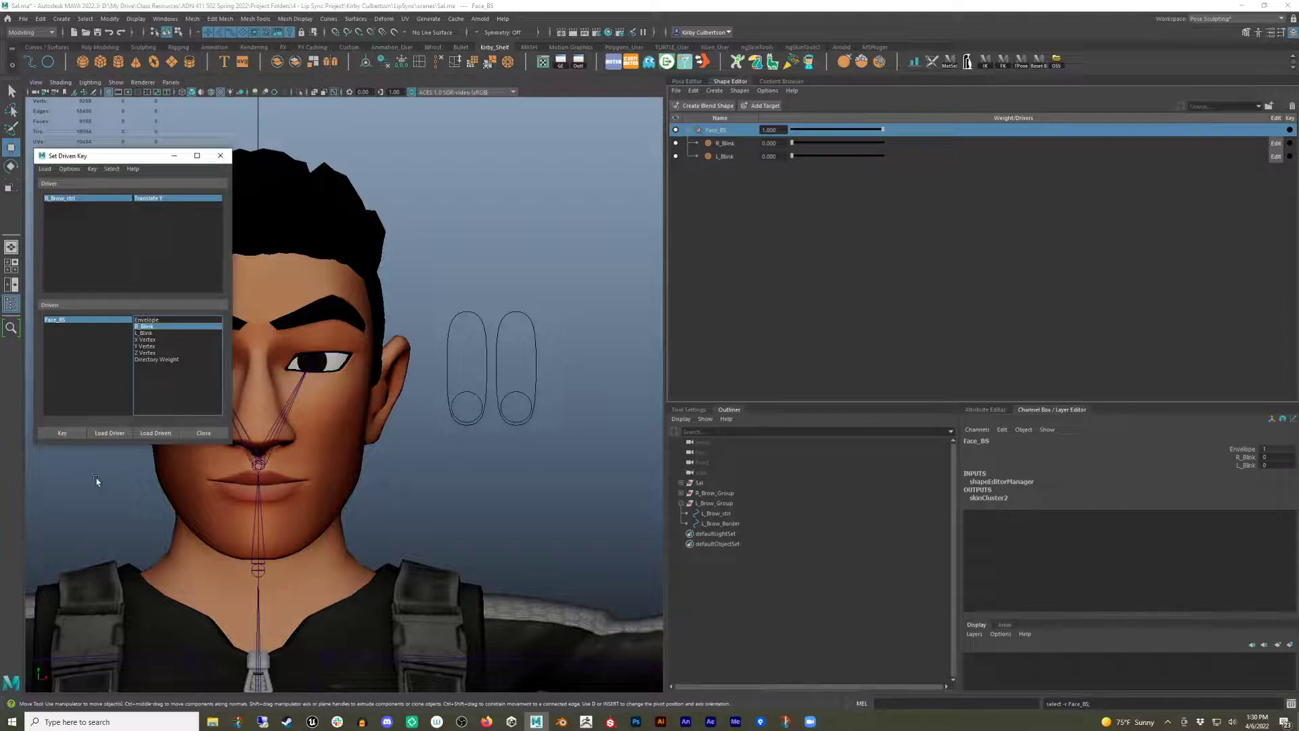
{"action": "left_click", "coordinate": [62, 433]}
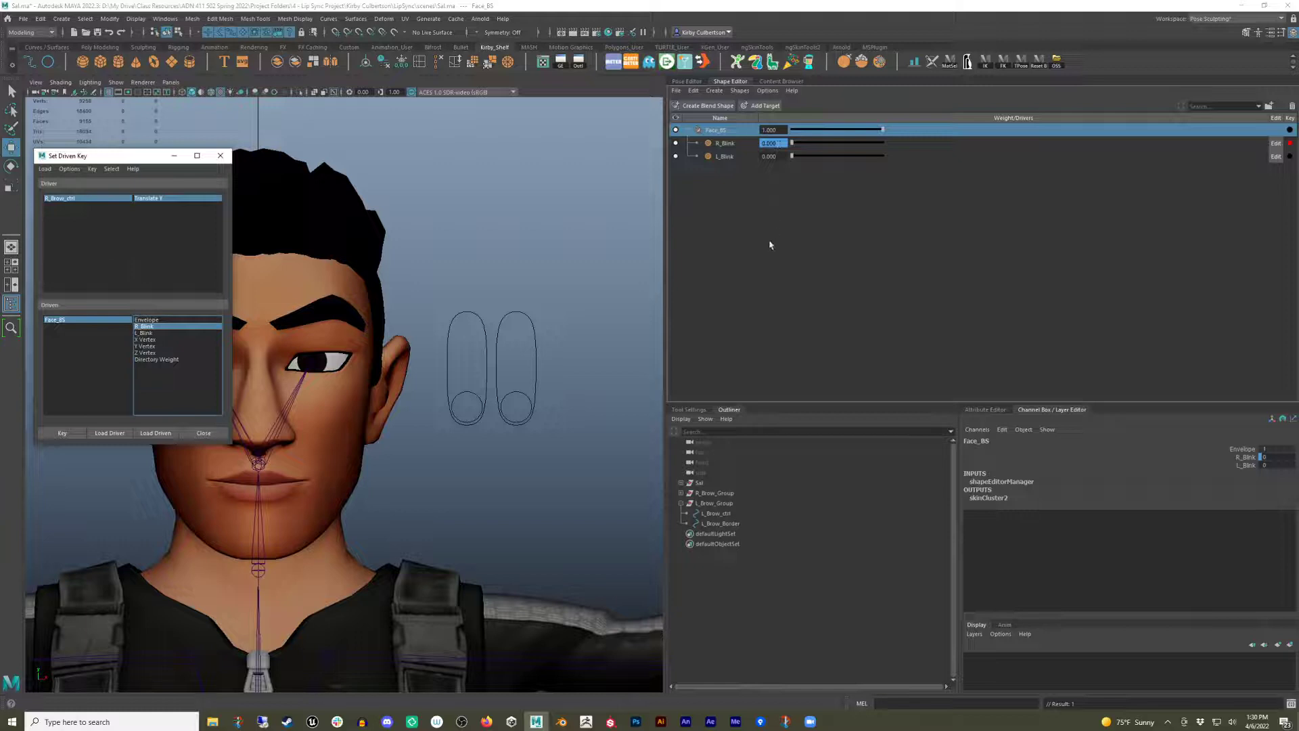
Raise R_Brow_ctrl to the top of its border, set the R_Blink weight to 1, and set a driven key.
{"action": "left_click", "coordinate": [456, 372]}
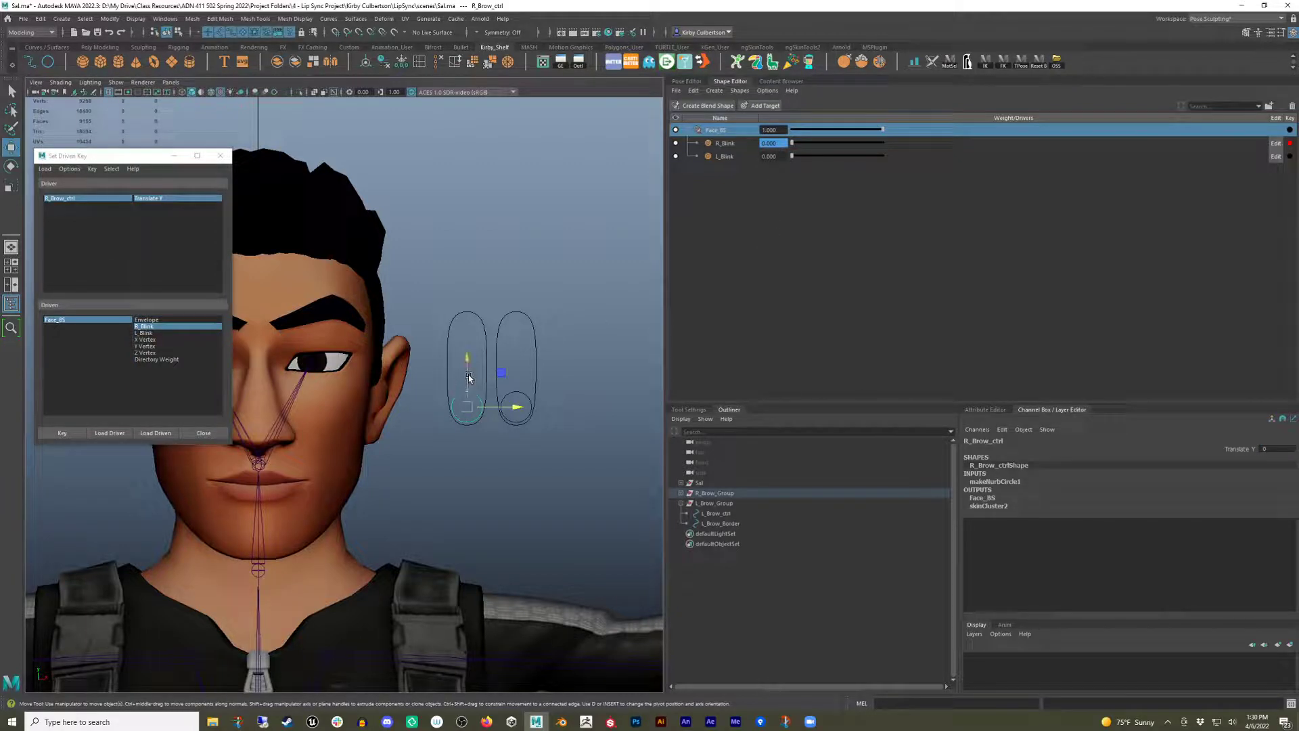
{"action": "left_click_drag", "start_coordinate": [466, 366], "coordinate": [478, 224]}
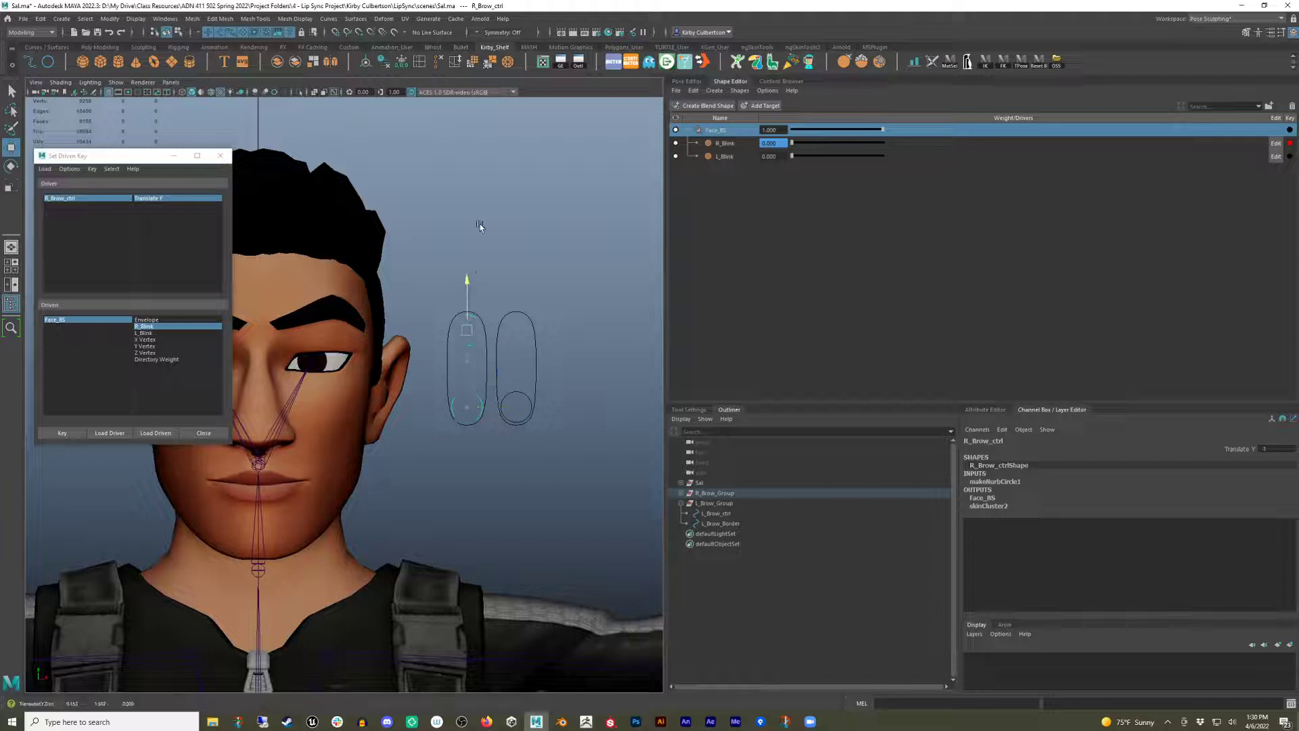
{"action": "left_click", "coordinate": [729, 145]}
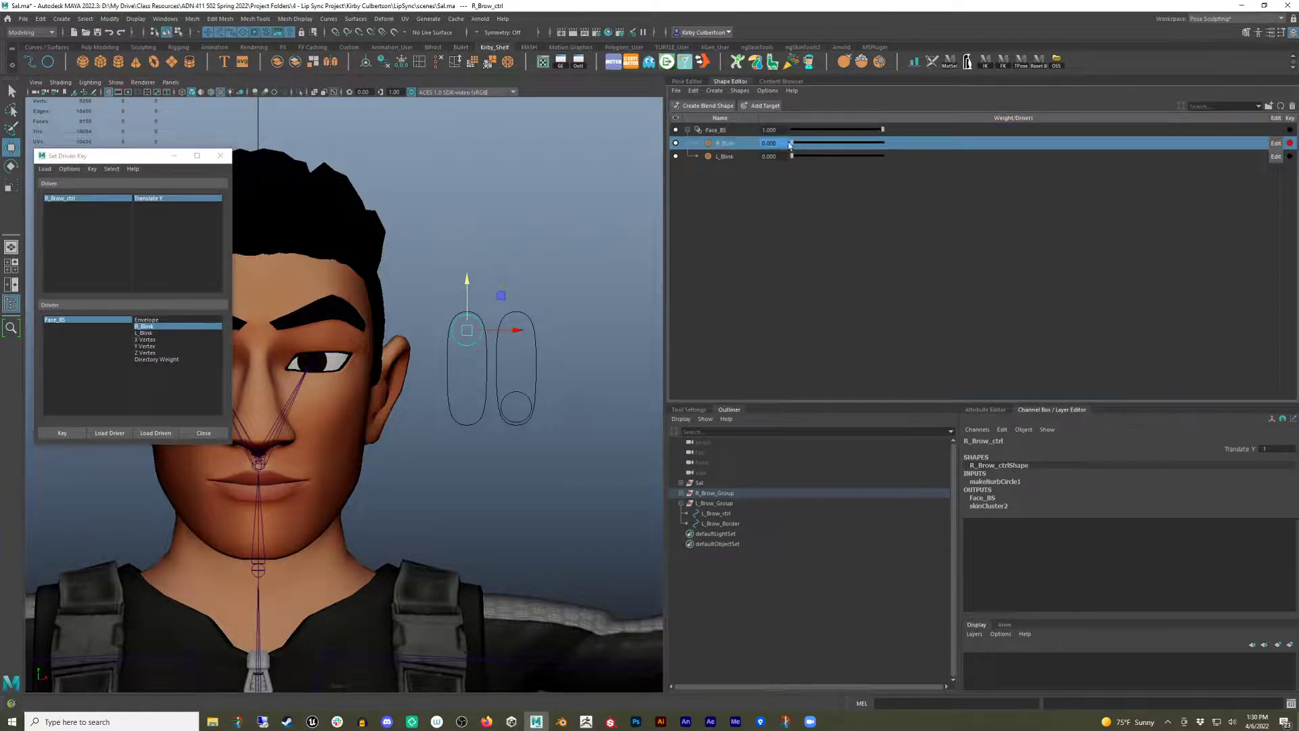
{"action": "left_click_drag", "start_coordinate": [795, 146], "coordinate": [953, 149]}
{"action": "left_click", "coordinate": [53, 433]}
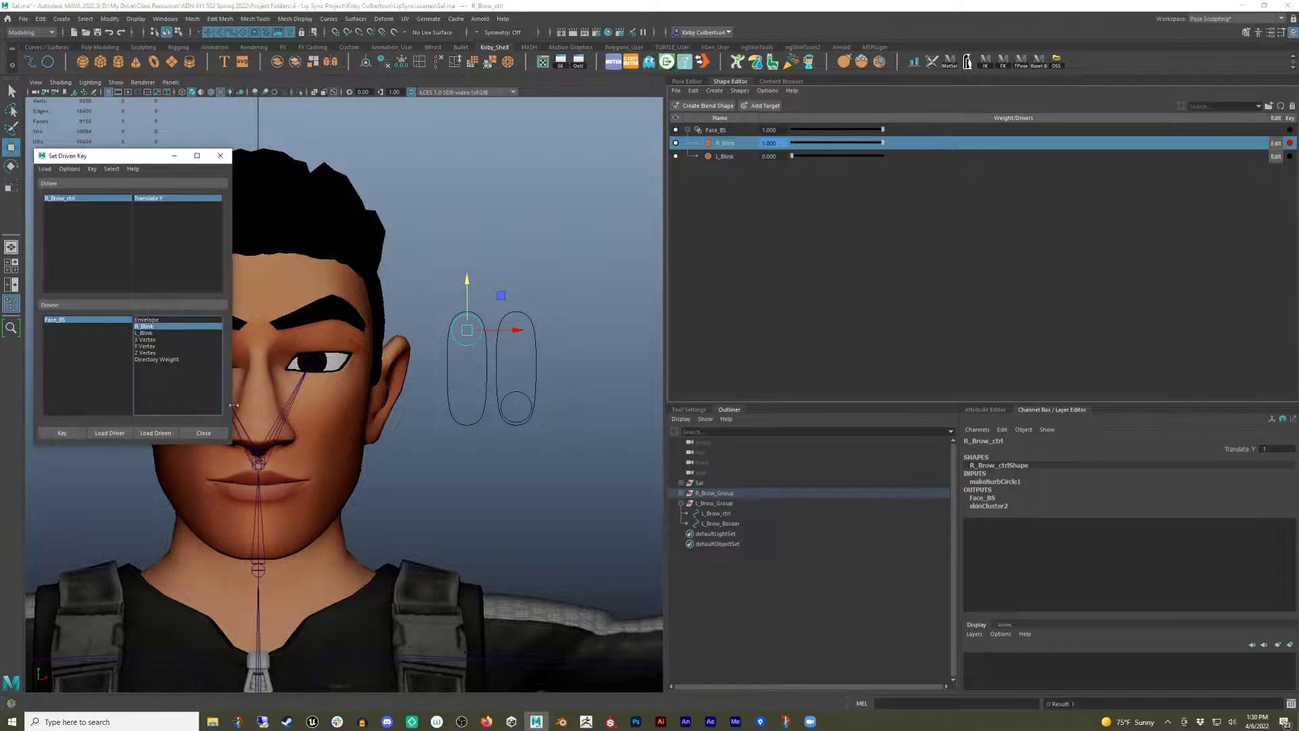
Lower R_Brow_ctrl back to its rest position to test the right blink.
{"action": "left_click_drag", "start_coordinate": [112, 156], "coordinate": [1081, 224]}
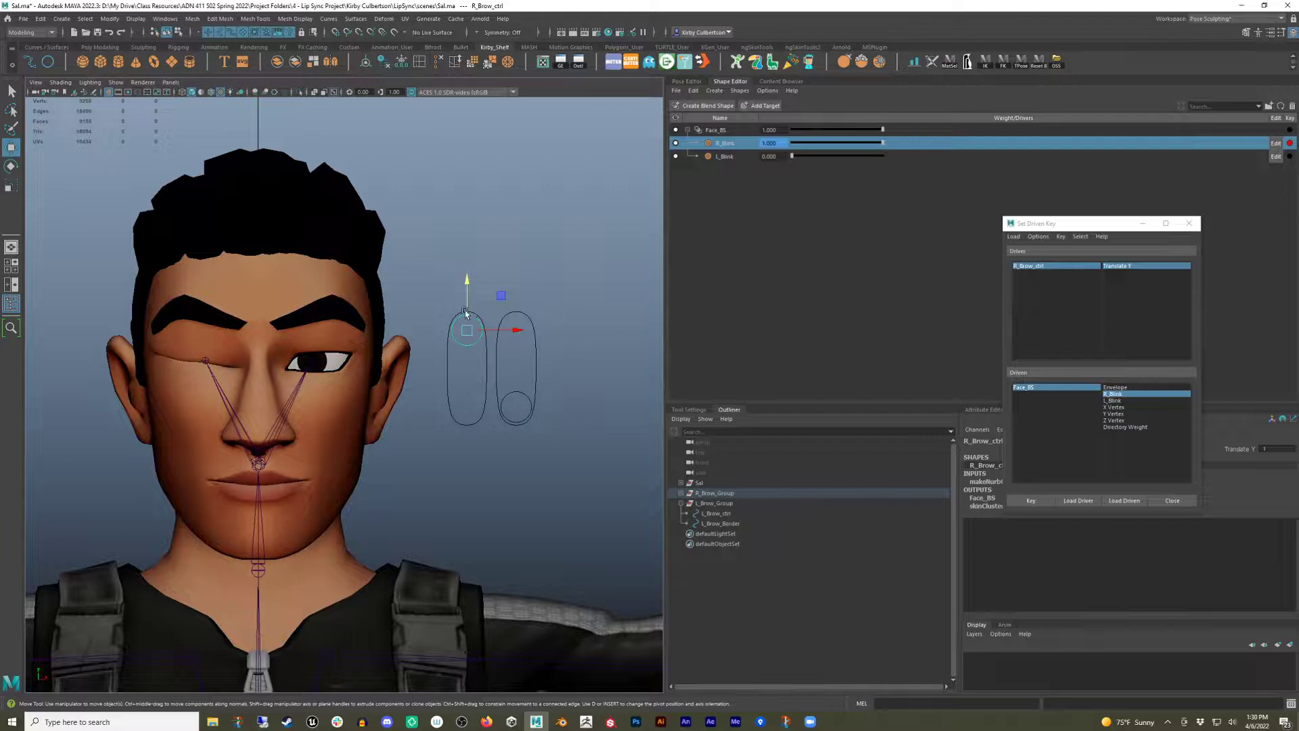
{"action": "left_click_drag", "start_coordinate": [467, 291], "coordinate": [481, 482]}
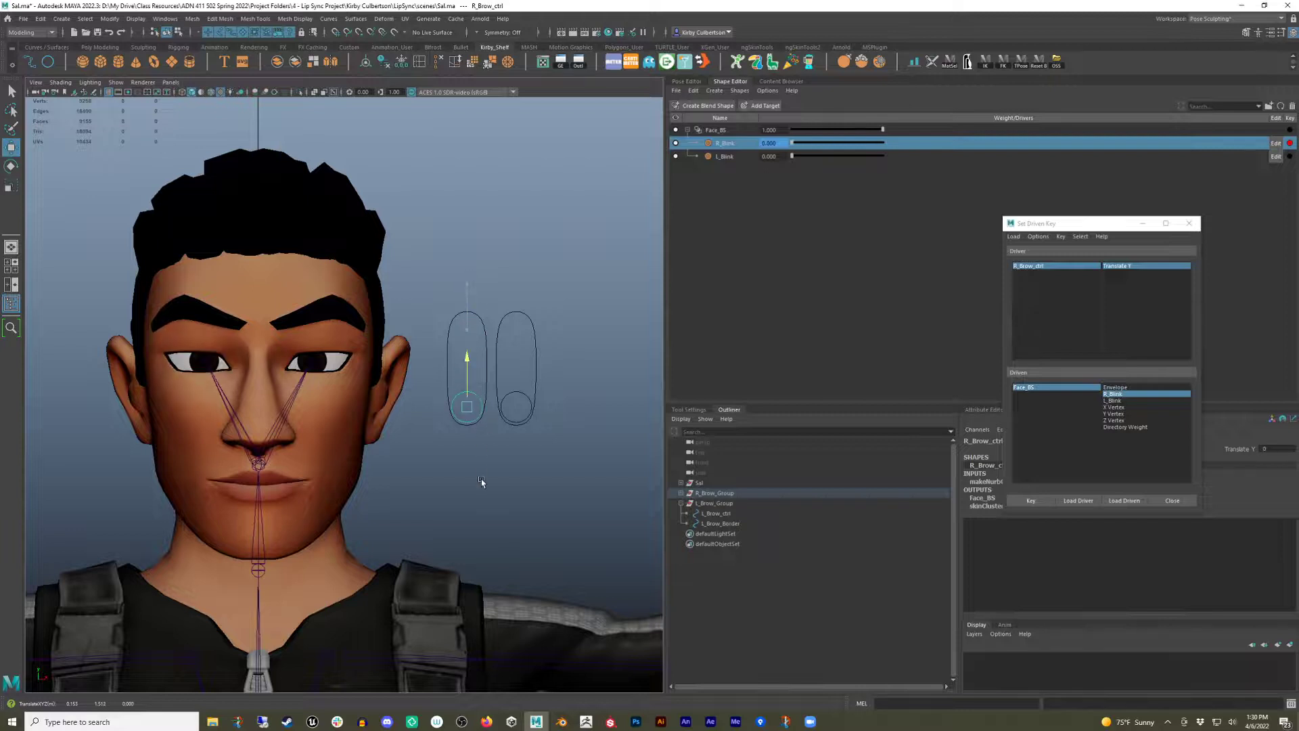
{"action": "left_click", "coordinate": [555, 511]}
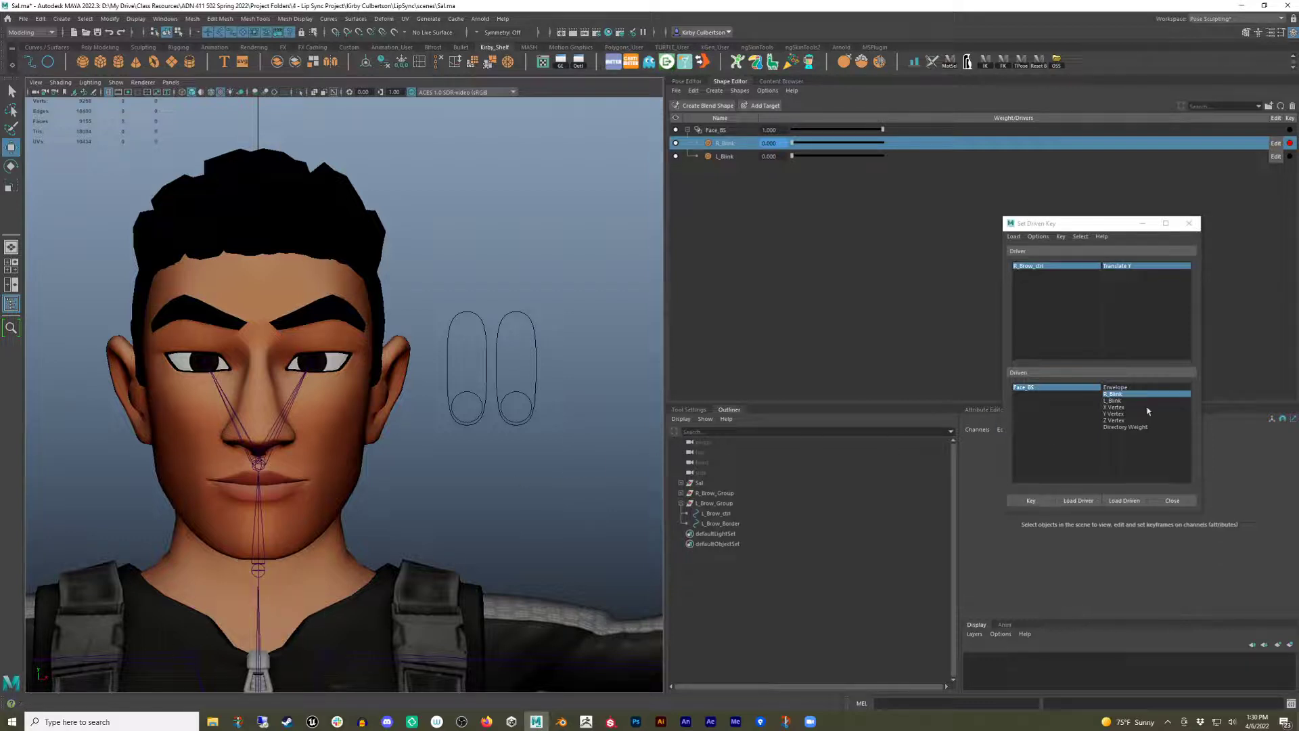
Load L_Brow_ctrl as the driver, pick Translate Y and L_Blink, and set a driven key at the rest pose.
{"action": "left_click", "coordinate": [499, 377]}
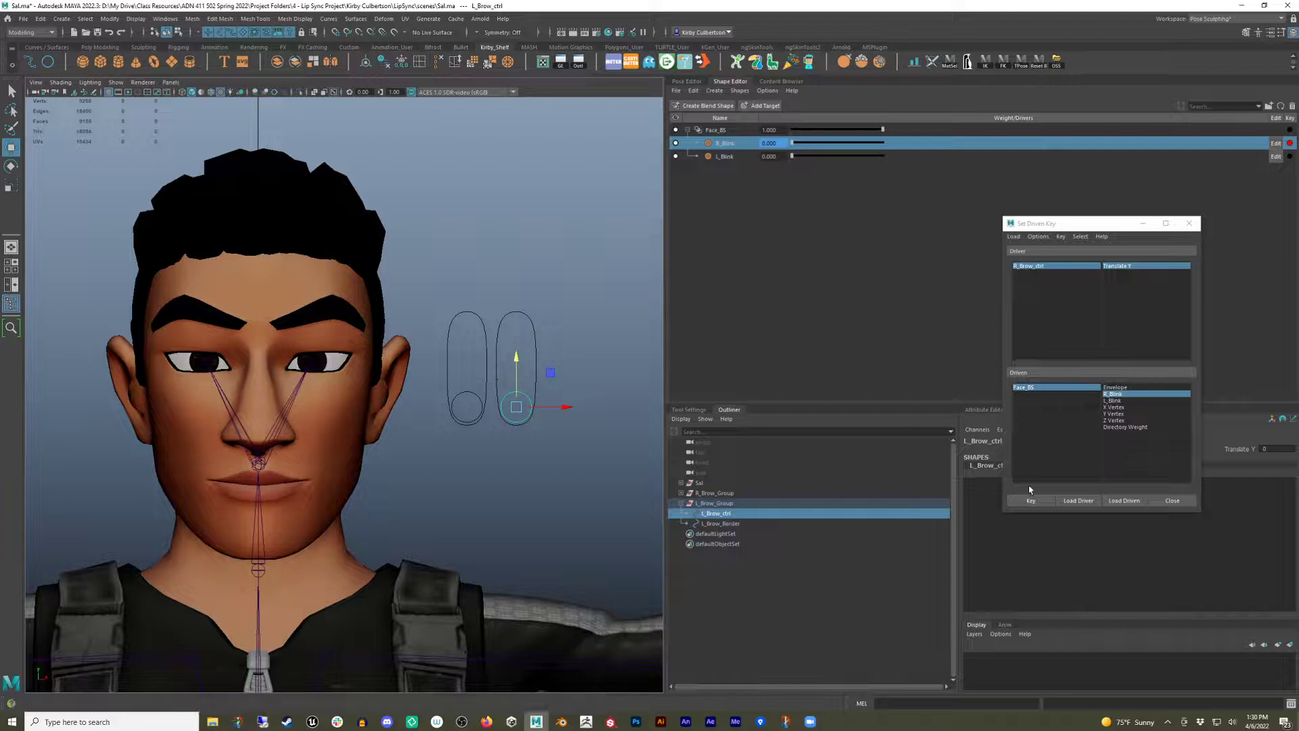
{"action": "left_click", "coordinate": [1078, 501]}
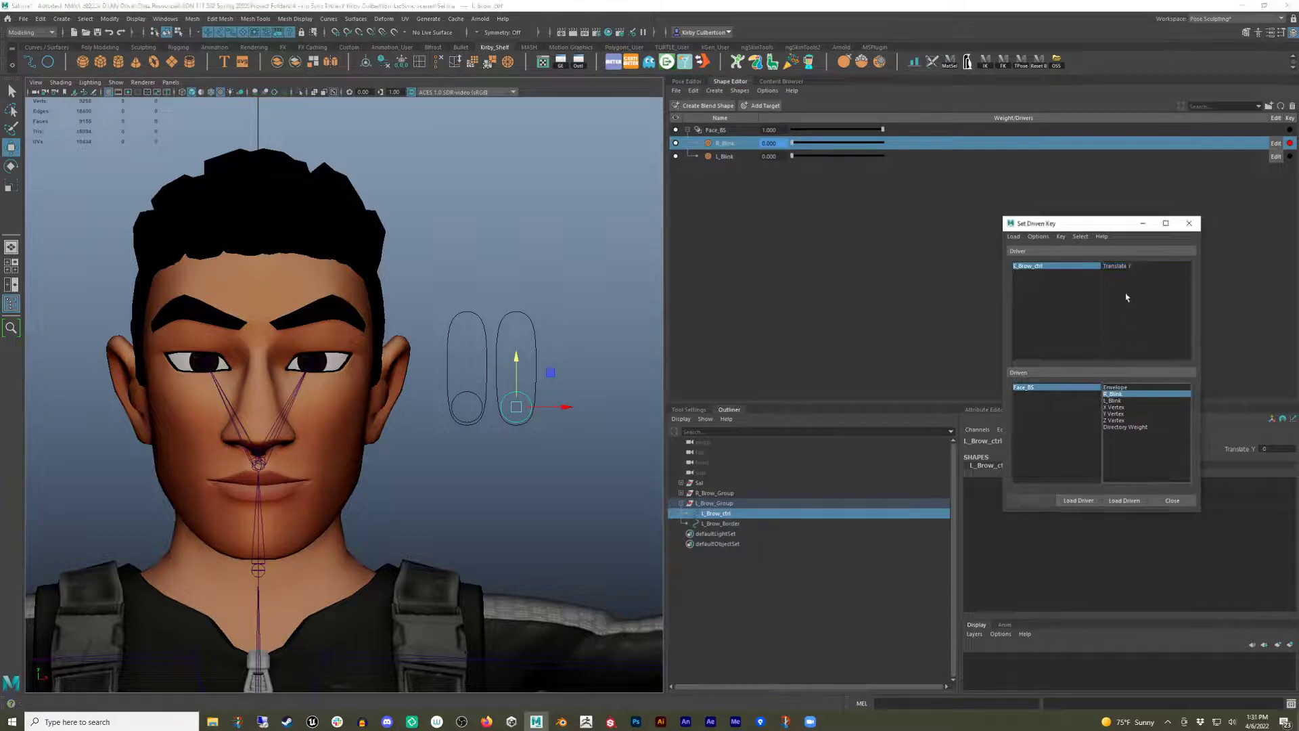
{"action": "left_click", "coordinate": [1127, 266]}
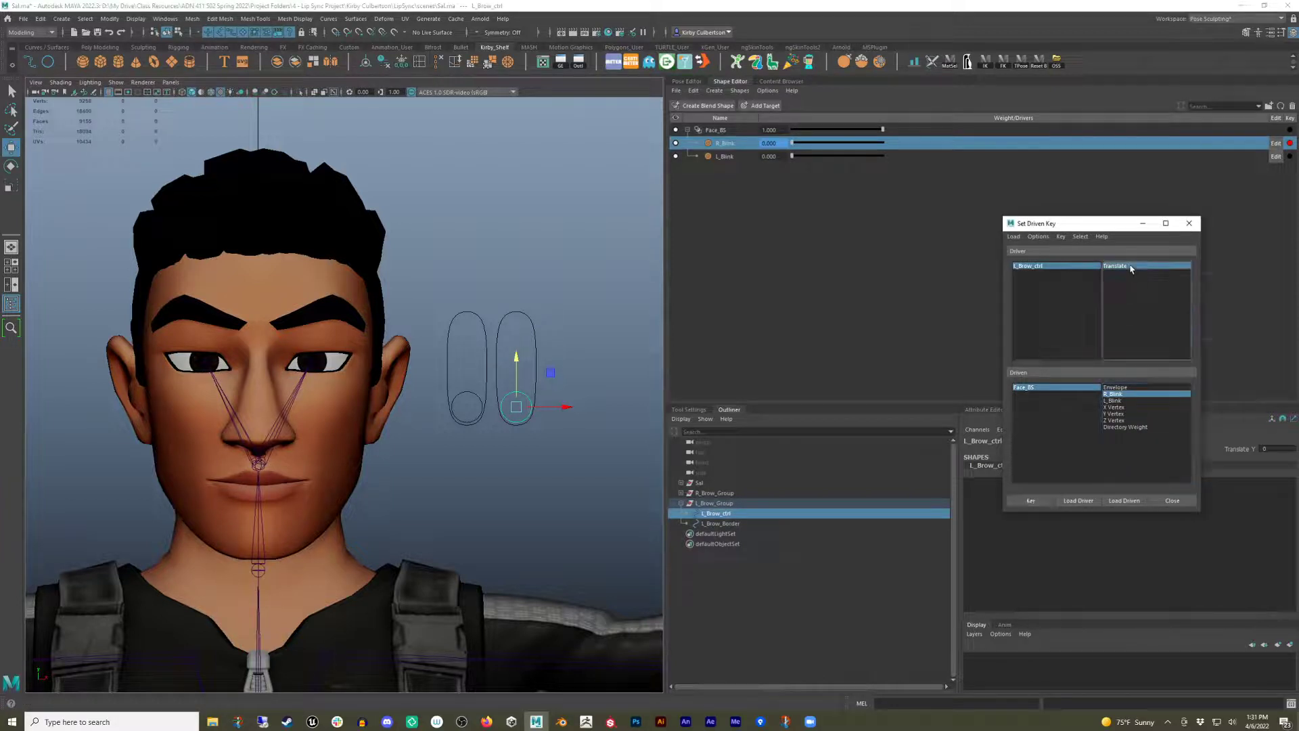
{"action": "left_click", "coordinate": [1113, 400]}
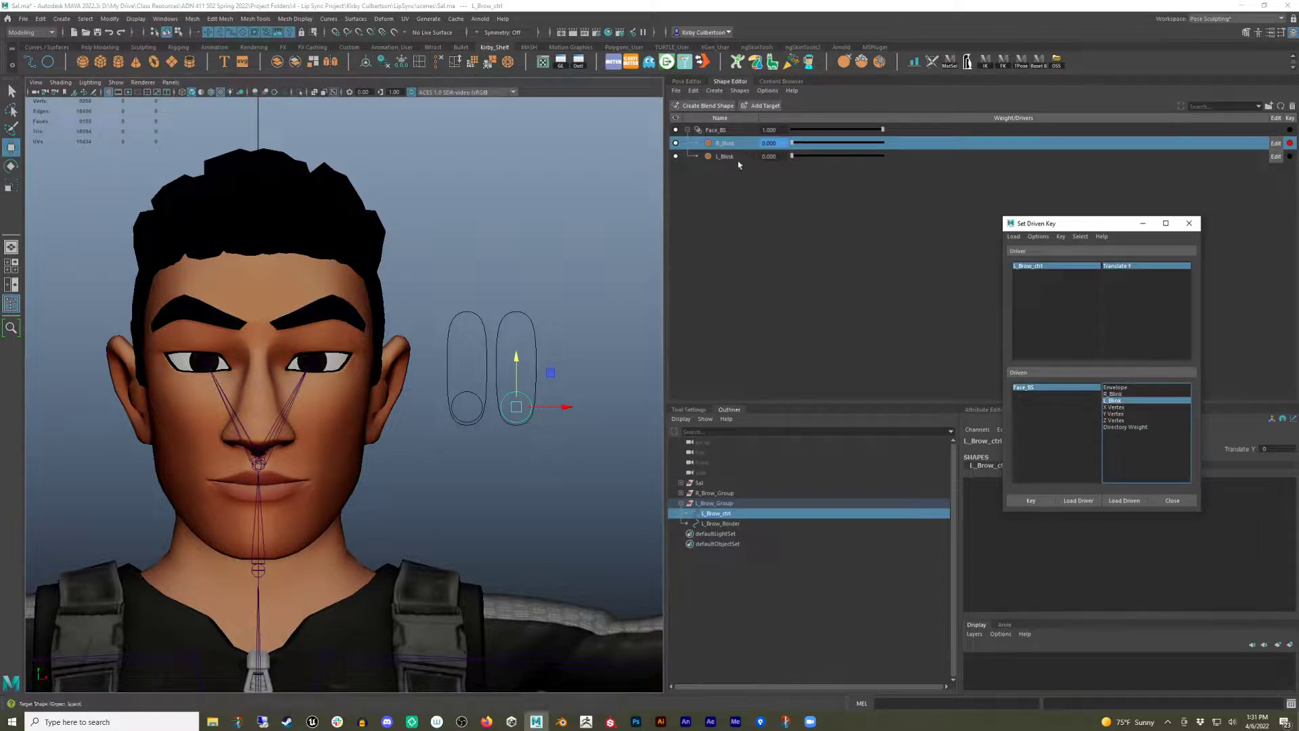
{"action": "left_click", "coordinate": [1028, 502]}
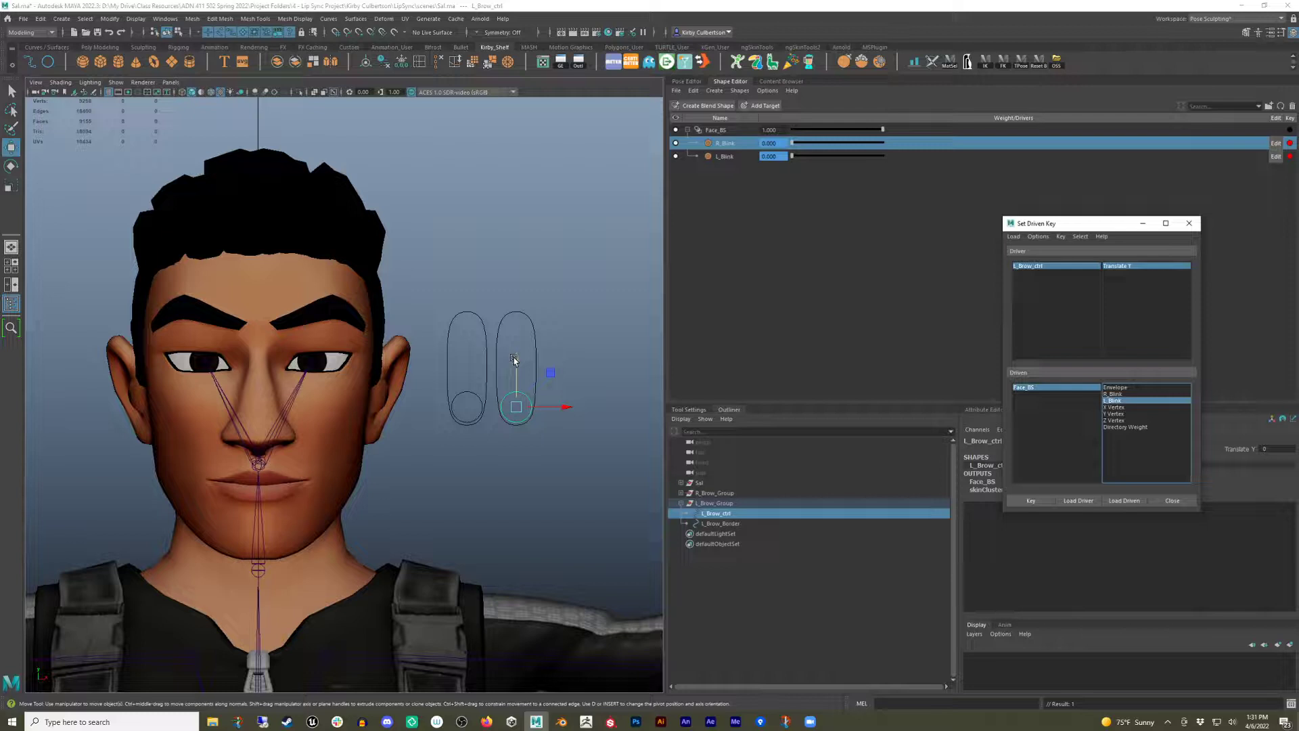
Raise L_Brow_ctrl to the top of its border, set the L_Blink weight to 1, and set a driven key.
{"action": "left_click_drag", "start_coordinate": [515, 359], "coordinate": [515, 214]}
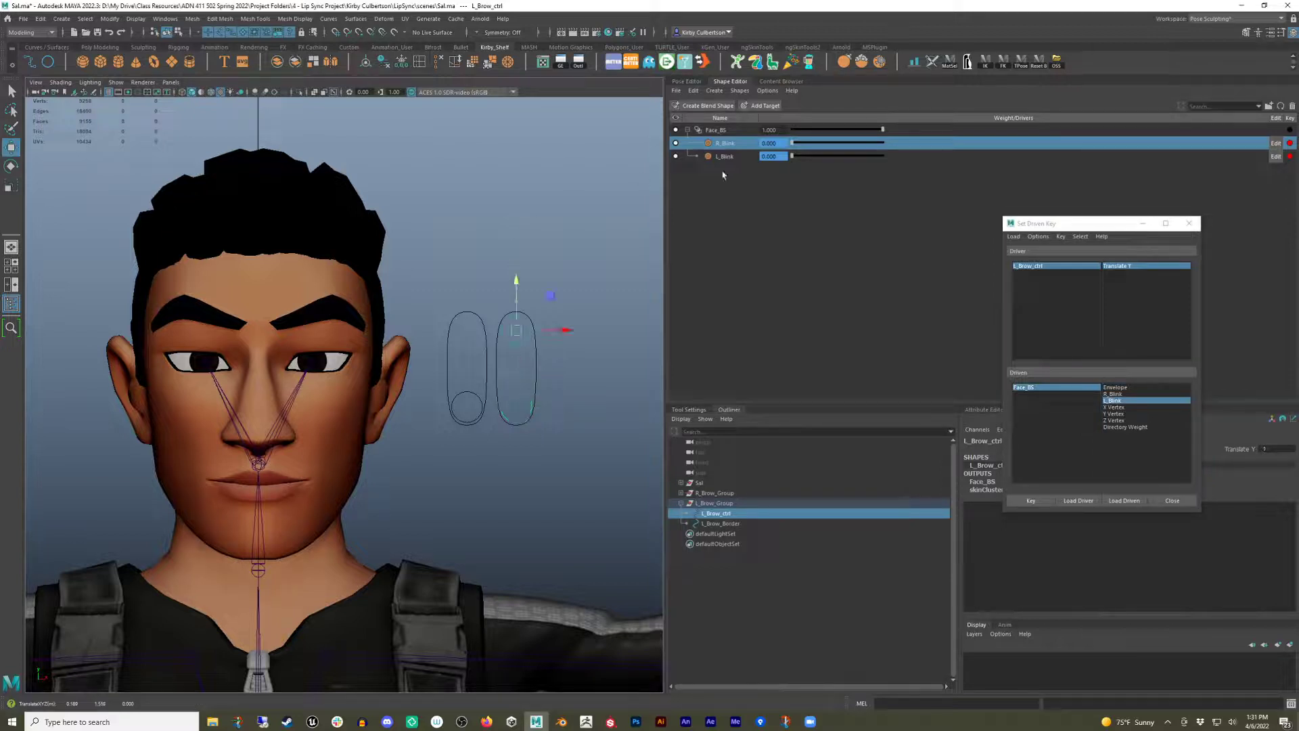
{"action": "left_click_drag", "start_coordinate": [793, 158], "coordinate": [958, 169]}
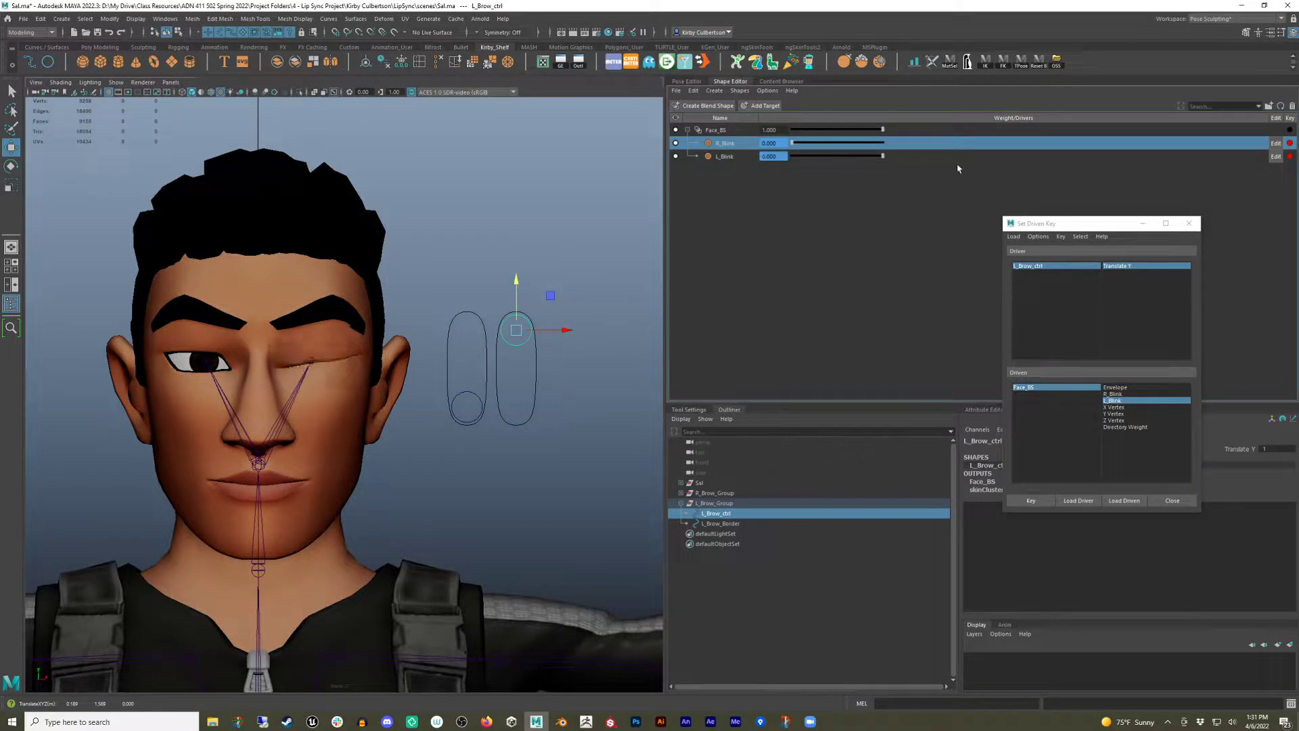
{"action": "left_click", "coordinate": [1032, 502]}
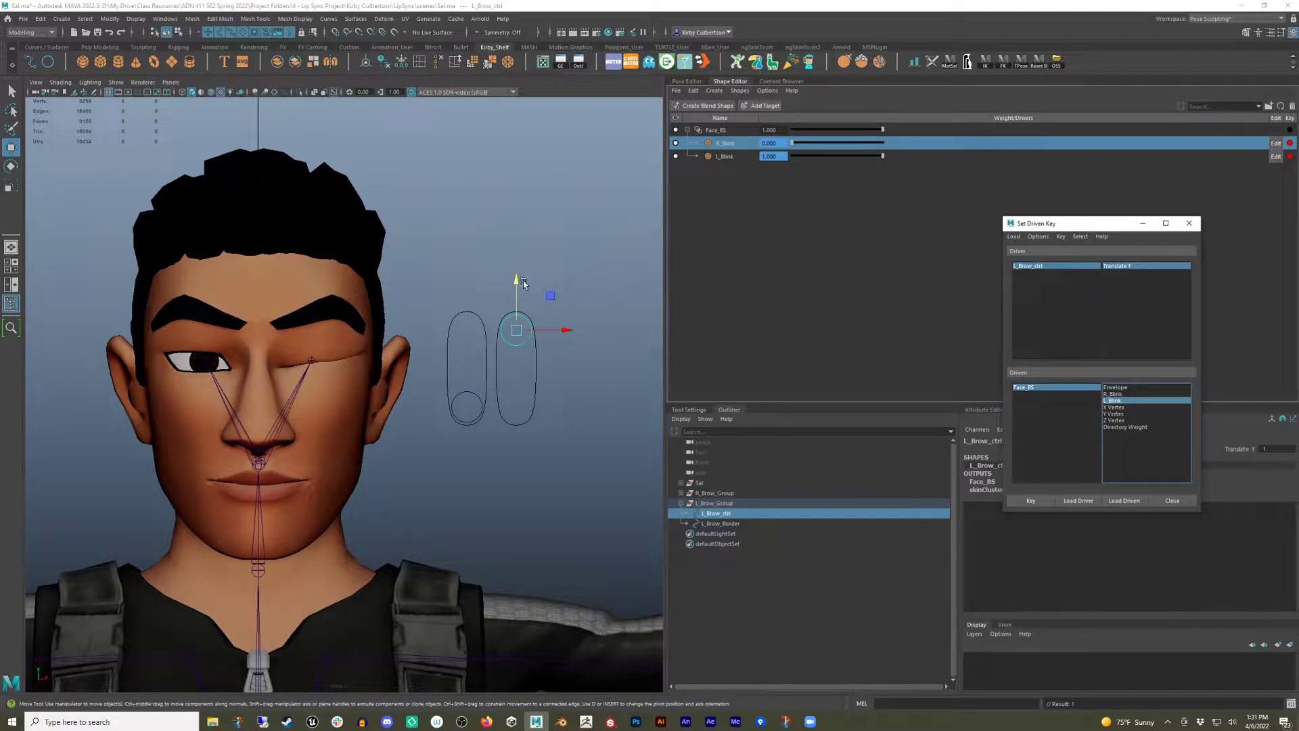
Return L_Brow_ctrl to rest and close the Set Driven Key editor.
{"action": "left_click_drag", "start_coordinate": [514, 278], "coordinate": [513, 467]}
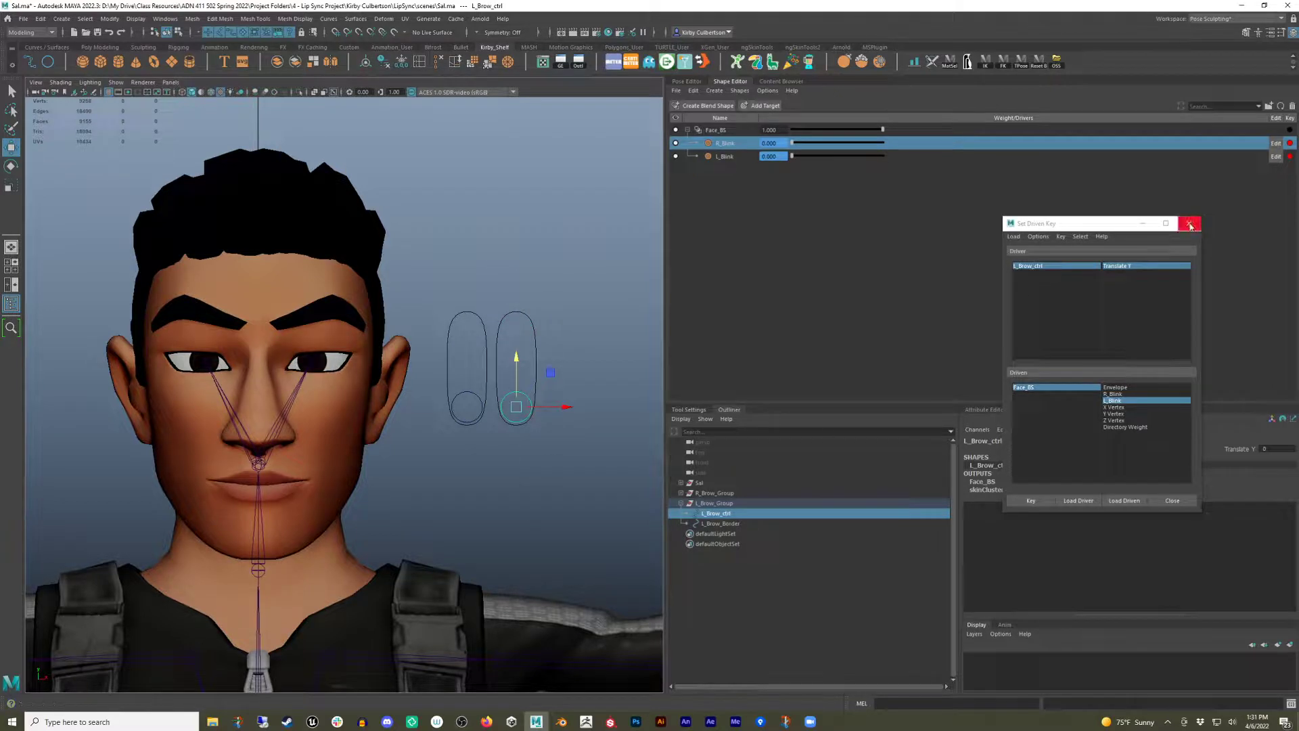
{"action": "left_click", "coordinate": [1189, 223]}
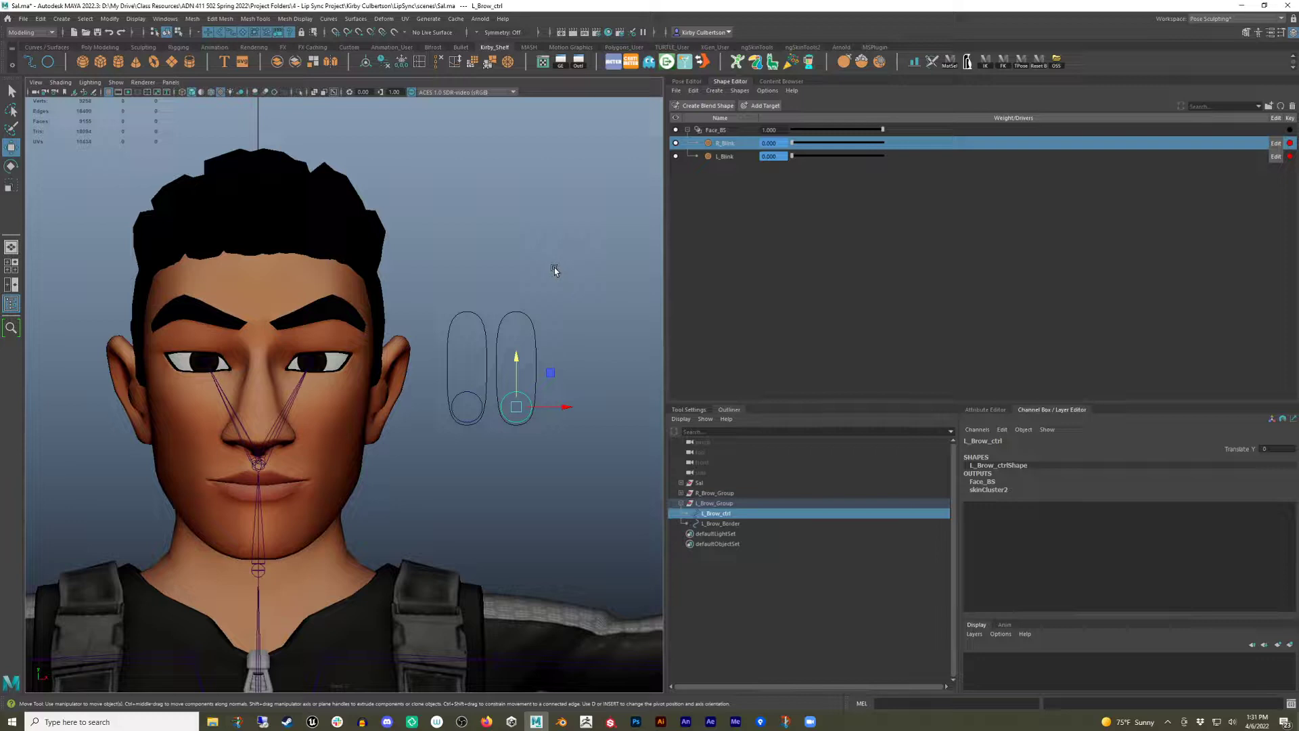
Save the scene and switch the workspace to Maya Classic.
{"action": "key", "text": "ctrl+s"}
{"action": "left_click", "coordinate": [1236, 22]}
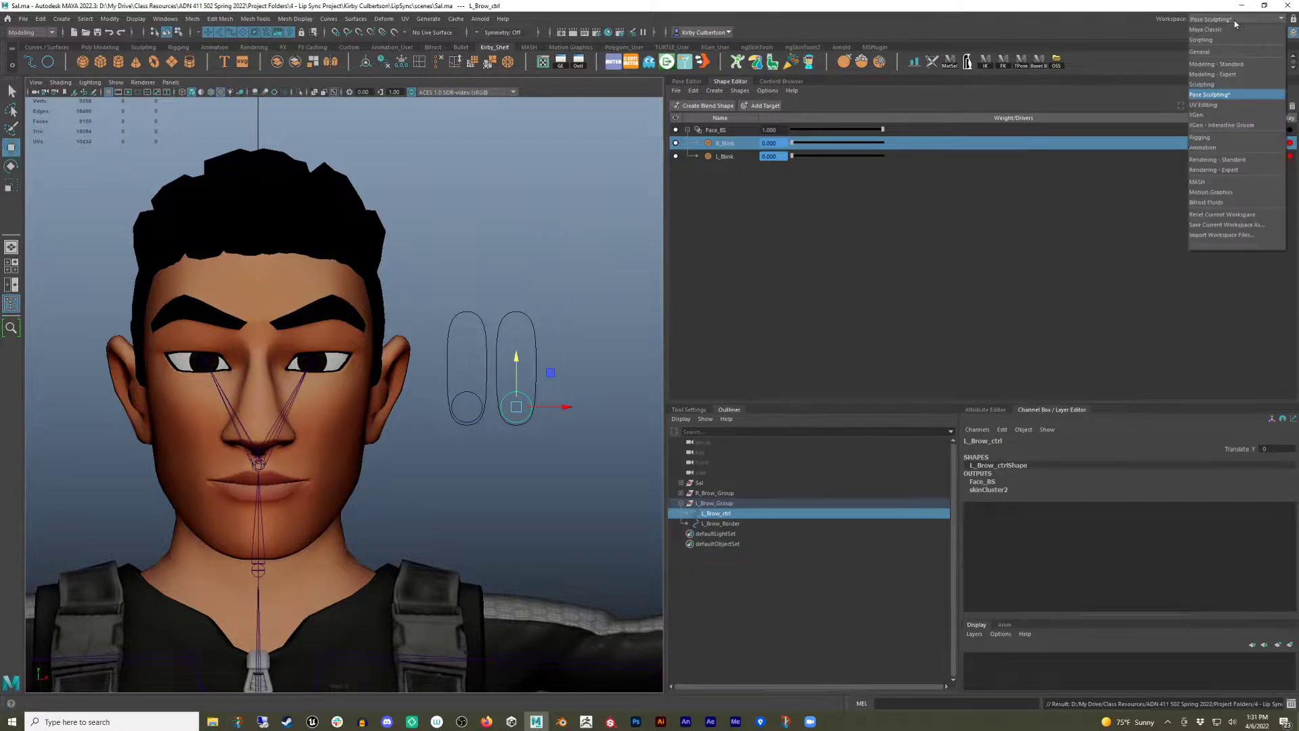
{"action": "left_click", "coordinate": [1206, 29]}
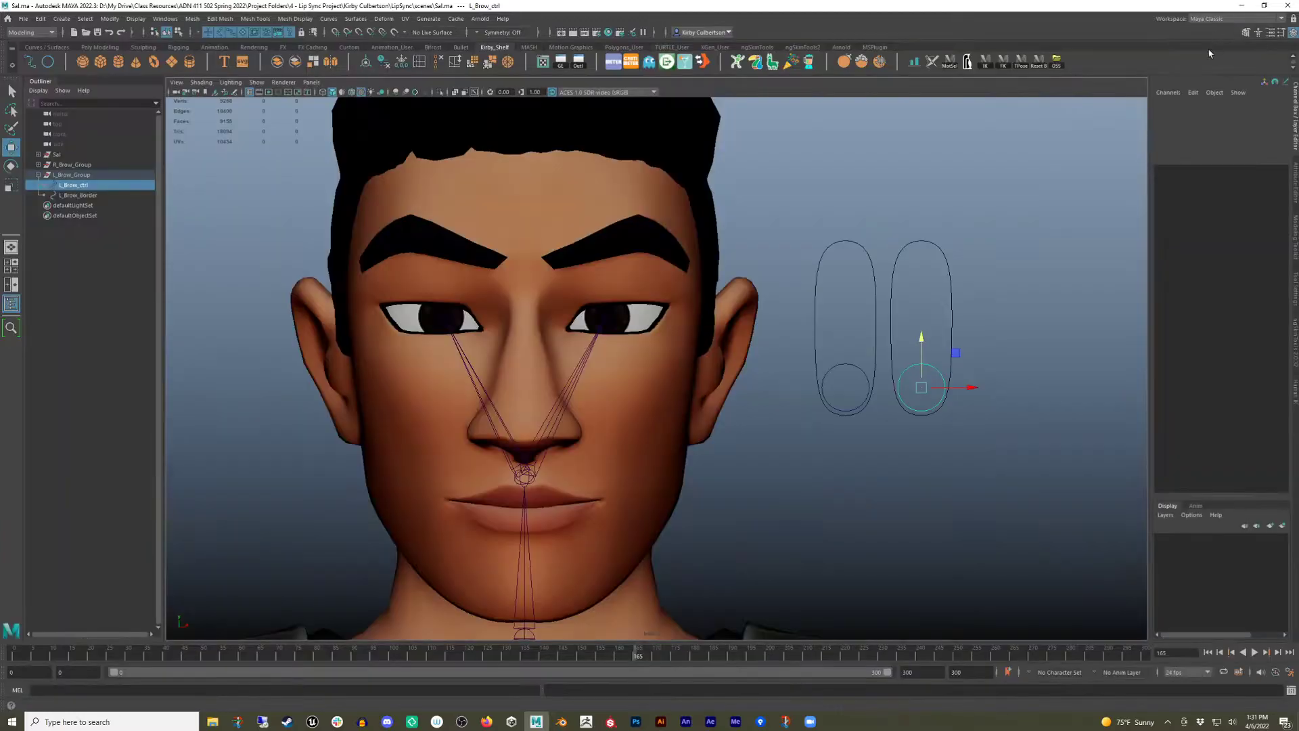
Select R_Brow_ctrl and set a keyframe at its rest position near the start of the timeline.
{"action": "key", "text": "space"}
{"action": "left_click_drag", "start_coordinate": [1034, 249], "coordinate": [1037, 218]}
{"action": "left_click_drag", "start_coordinate": [906, 300], "coordinate": [680, 394], "text": "alt"}
{"action": "right_click_drag", "start_coordinate": [657, 369], "coordinate": [735, 364], "text": "alt"}
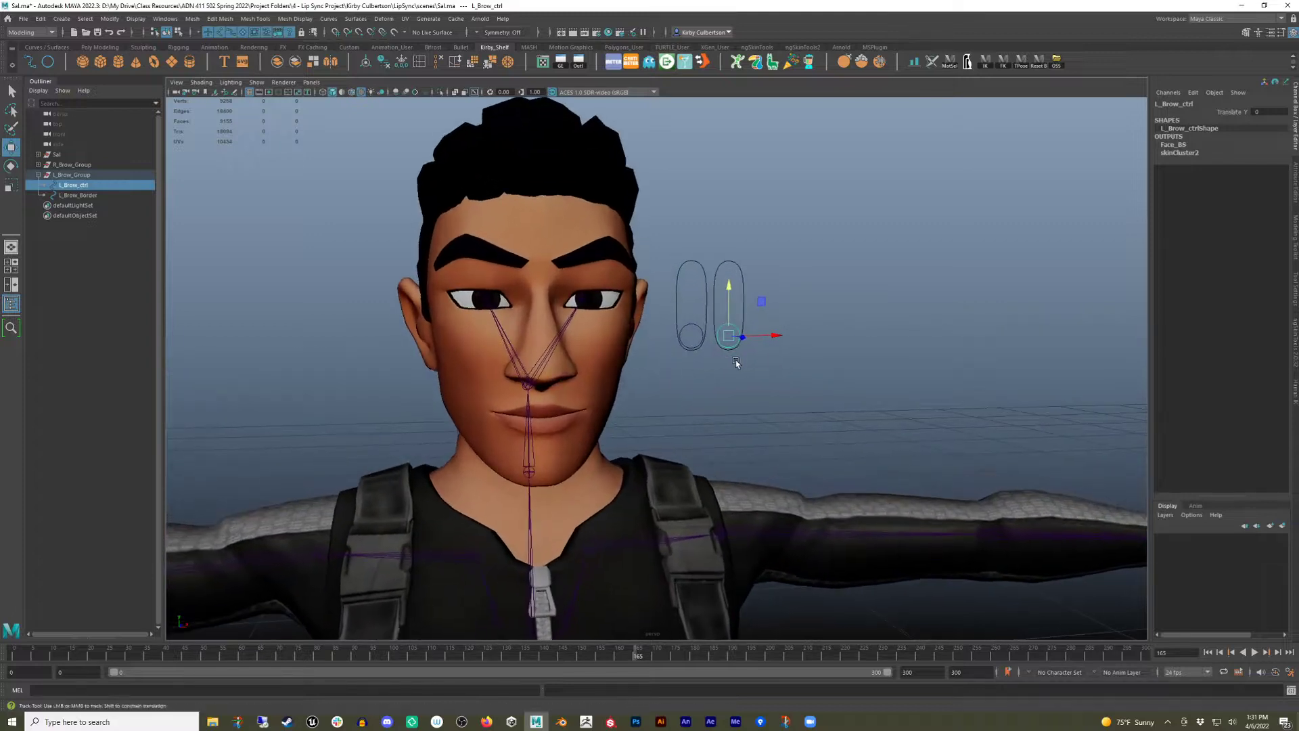
{"action": "middle_click_drag", "start_coordinate": [737, 363], "coordinate": [751, 349], "text": "alt"}
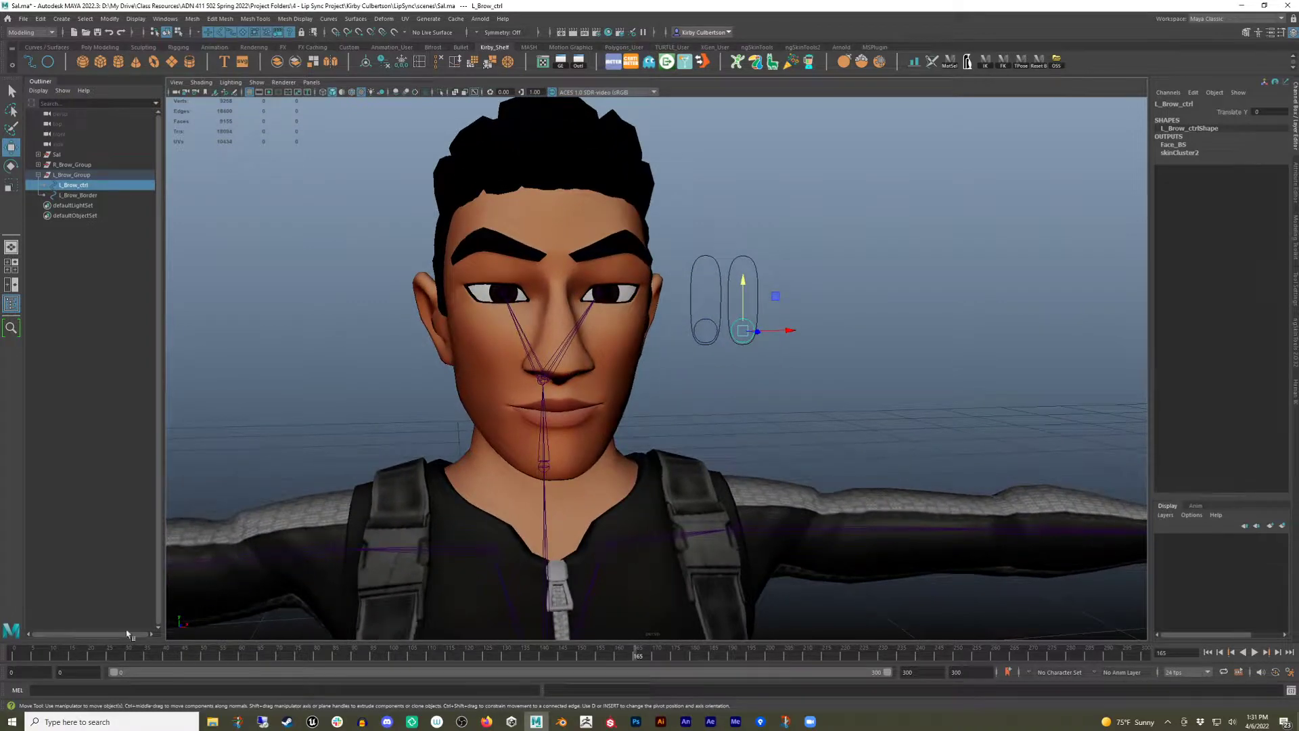
{"action": "left_click", "coordinate": [30, 654]}
{"action": "key", "text": "alt+v"}
{"action": "left_click_drag", "start_coordinate": [31, 657], "coordinate": [4, 660]}
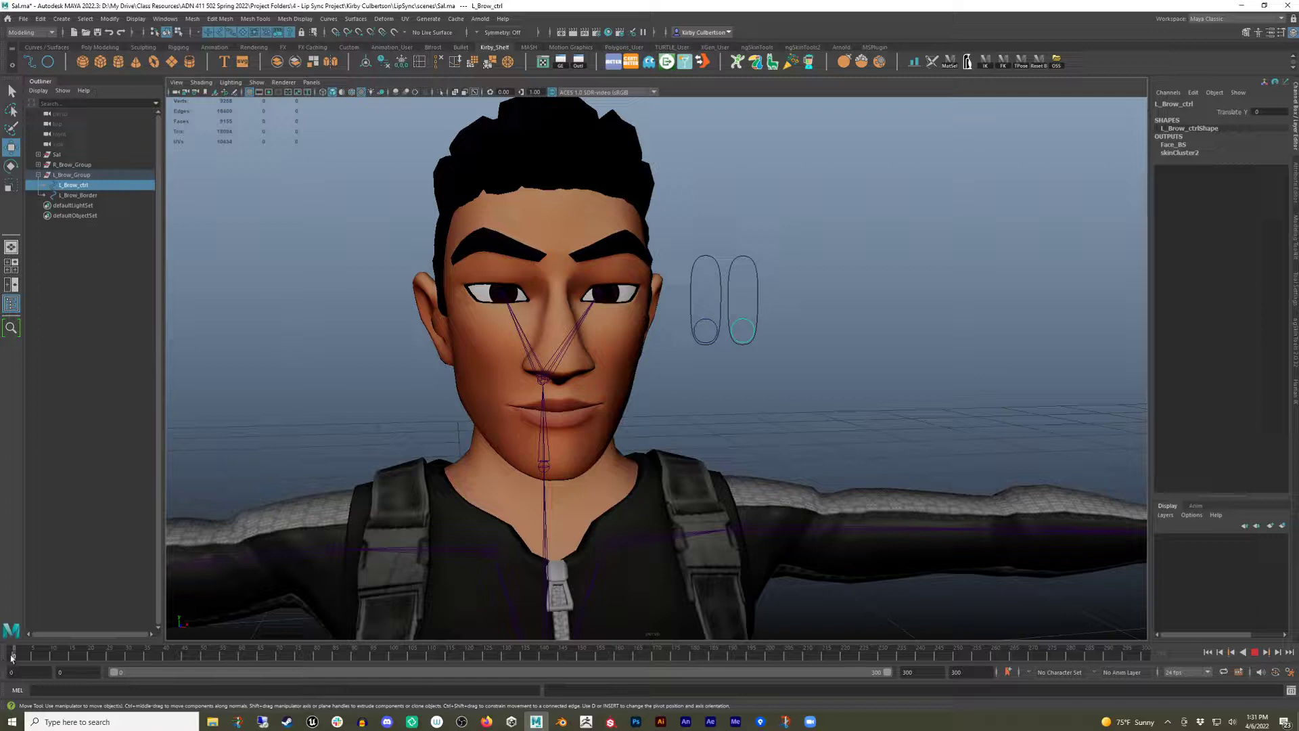
{"action": "key", "text": "alt+v"}
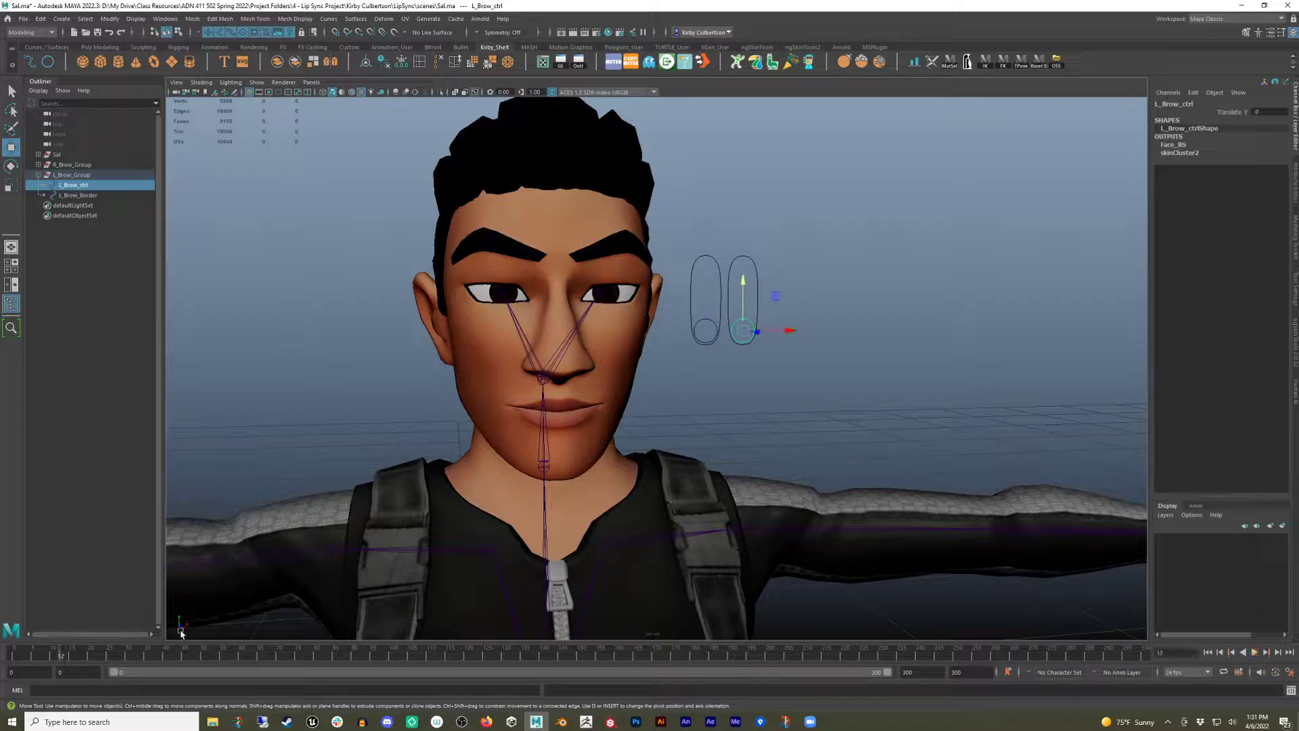
{"action": "left_click_drag", "start_coordinate": [876, 288], "coordinate": [687, 397]}
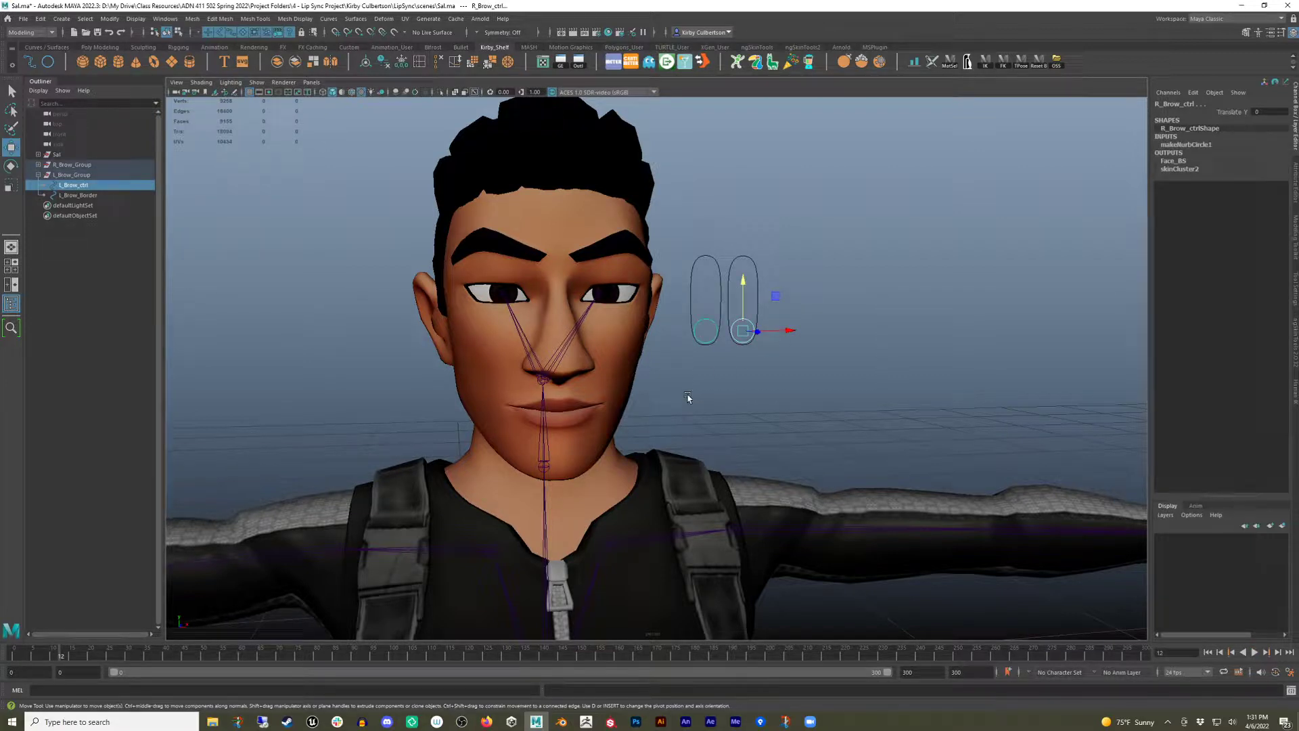
{"action": "key", "text": "s"}
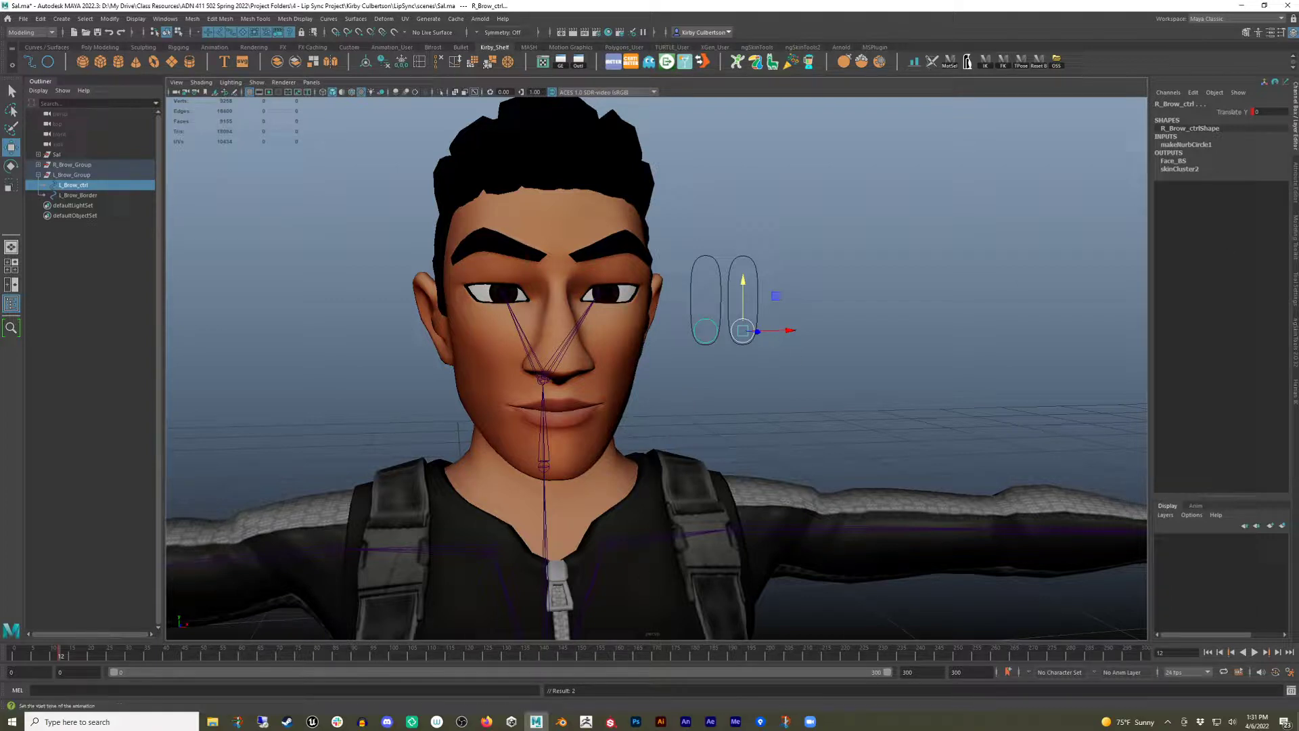
Move to a later frame, raise R_Brow_ctrl to the top, and set a keyframe.
{"action": "left_click_drag", "start_coordinate": [60, 655], "coordinate": [67, 662]}
{"action": "left_click_drag", "start_coordinate": [743, 294], "coordinate": [742, 138]}
{"action": "key", "text": "s"}
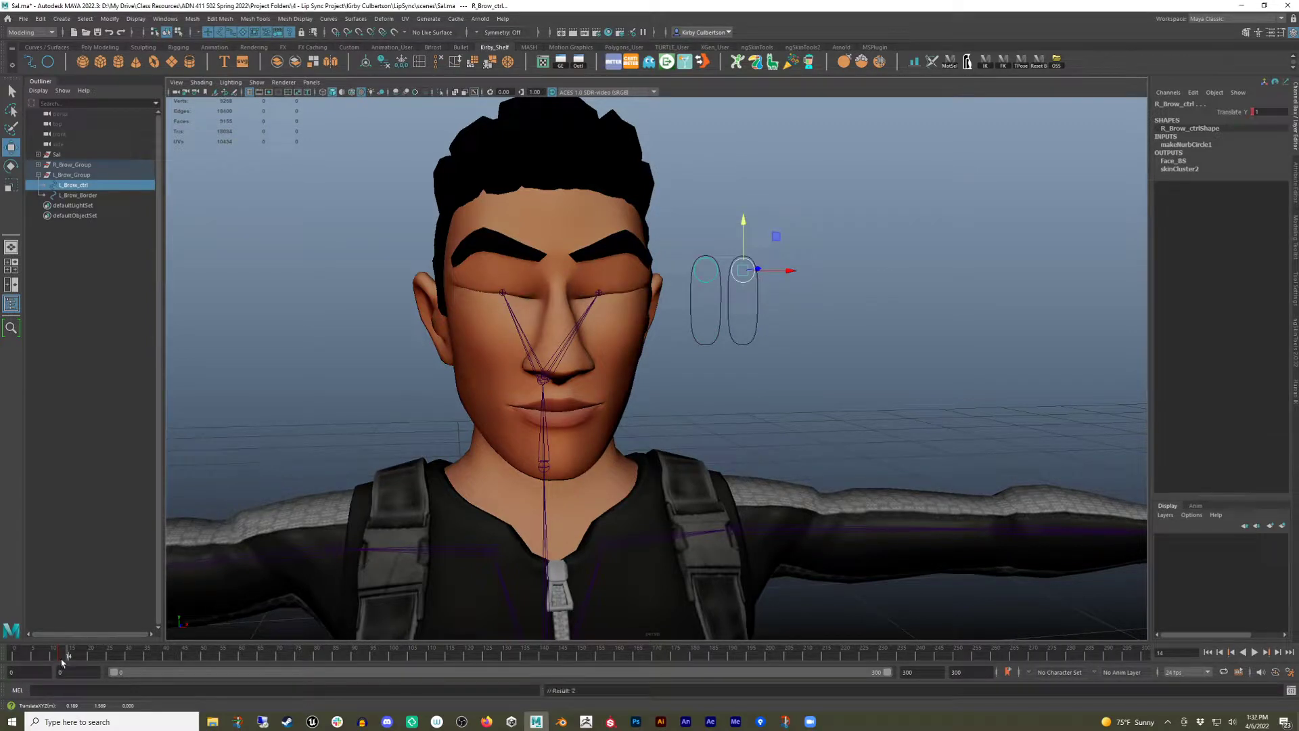
Move to a later frame, lower R_Brow_ctrl back to rest, and set a keyframe.
{"action": "left_click_drag", "start_coordinate": [65, 663], "coordinate": [90, 669]}
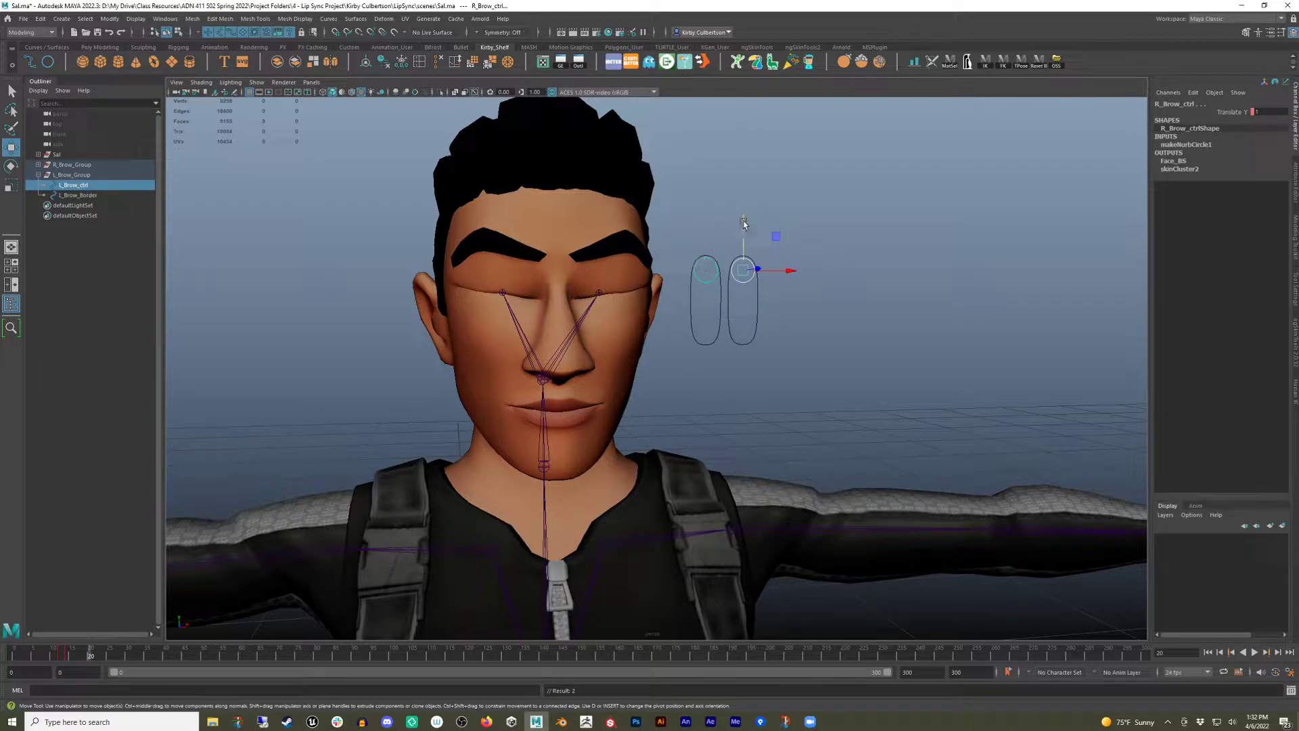
{"action": "left_click_drag", "start_coordinate": [744, 227], "coordinate": [751, 394]}
{"action": "key", "text": "s"}
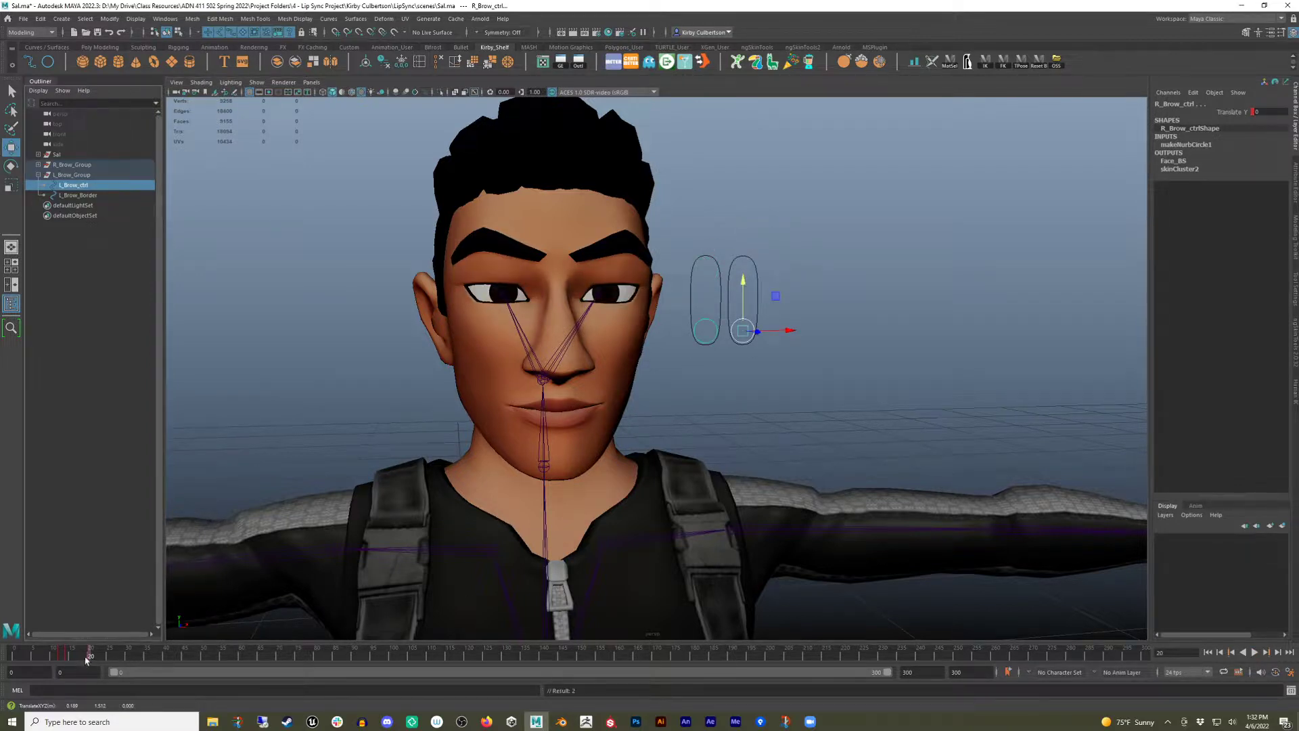
Play back the blink animation from the first frame.
{"action": "mouse_move", "coordinate": [89, 660]}
{"action": "left_mouse_down"}
{"action": "mouse_move", "coordinate": [26, 660]}
{"action": "mouse_move", "coordinate": [132, 663]}
{"action": "mouse_move", "coordinate": [16, 665]}
{"action": "mouse_move", "coordinate": [108, 665]}
{"action": "mouse_move", "coordinate": [88, 665]}
{"action": "left_mouse_up"}
{"action": "double_click", "coordinate": [15, 657]}
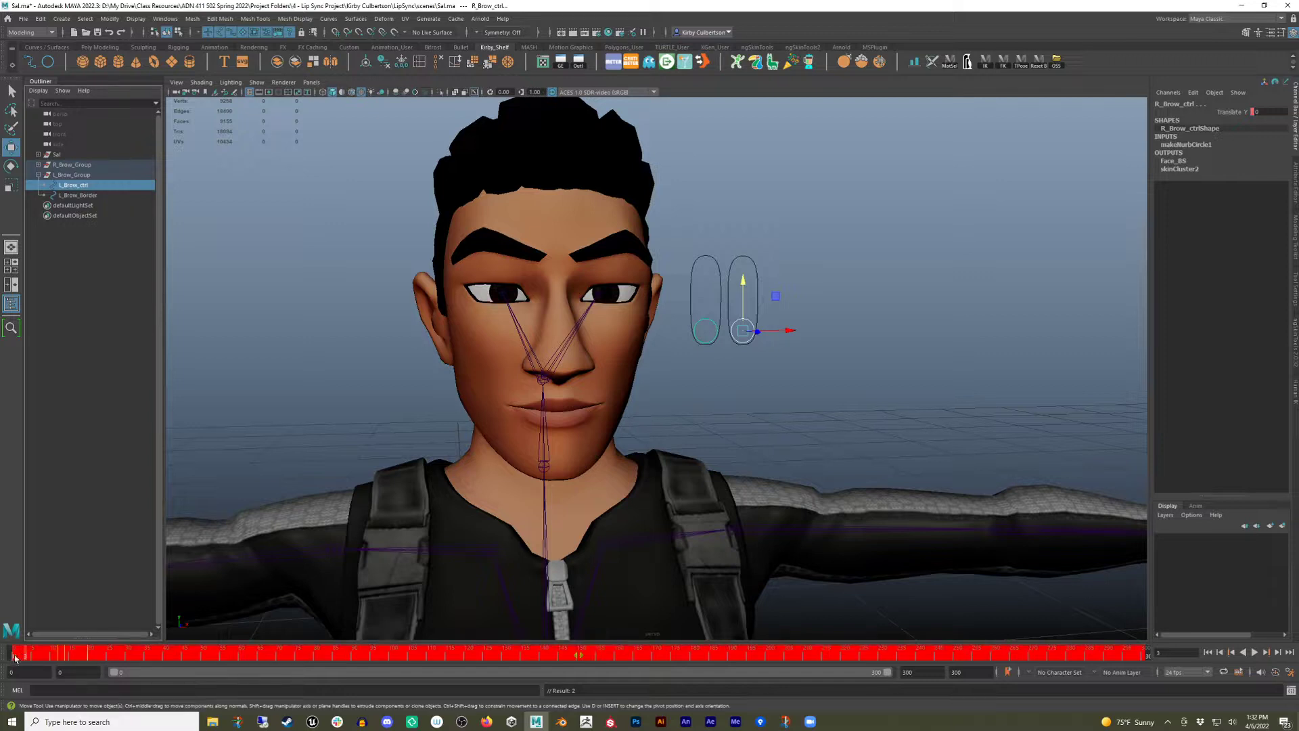
{"action": "left_click", "coordinate": [117, 657]}
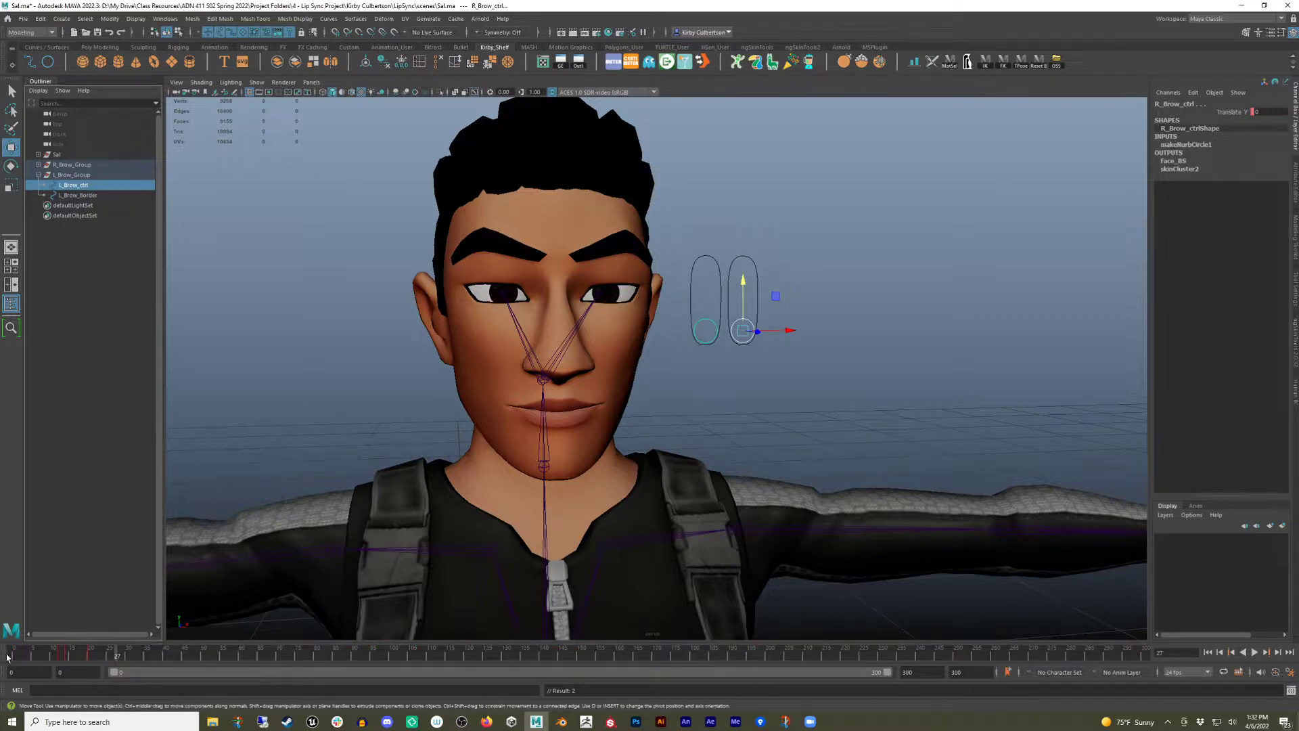
{"action": "left_click", "coordinate": [9, 655]}
{"action": "left_click", "coordinate": [1255, 653]}
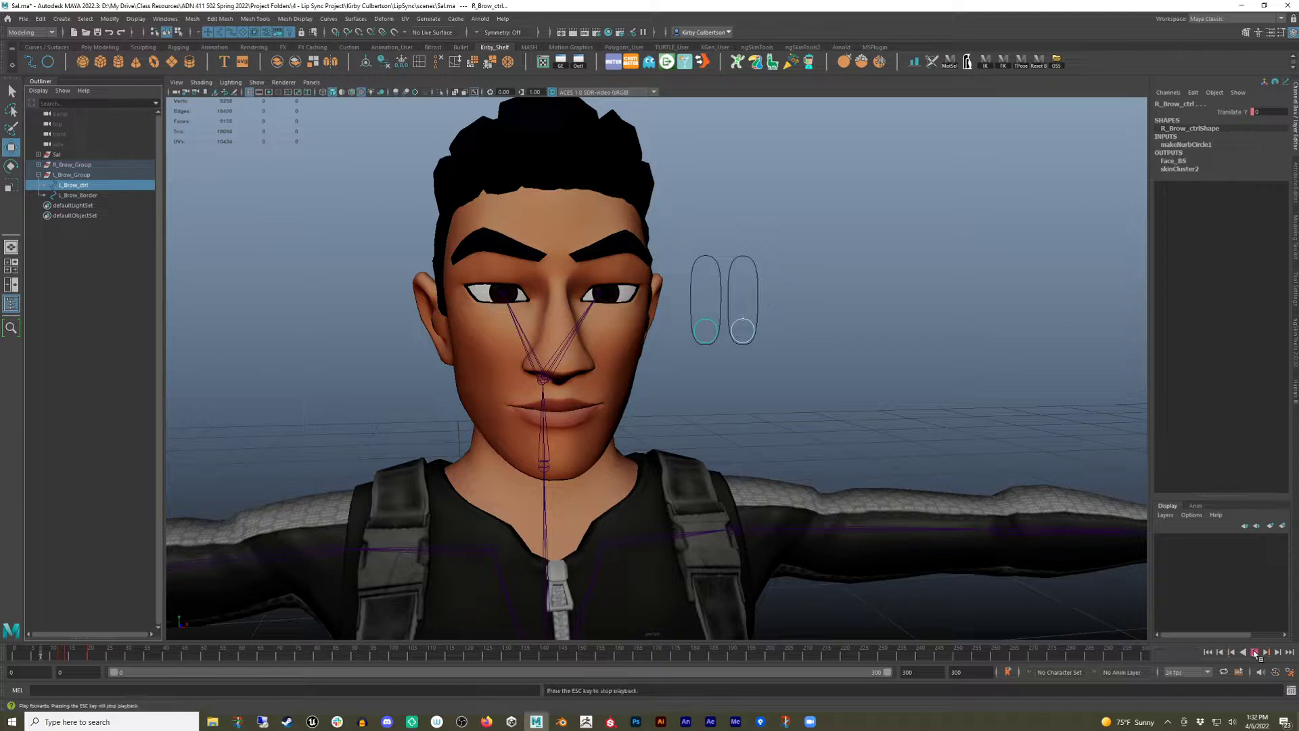
{"action": "left_click", "coordinate": [1256, 653]}
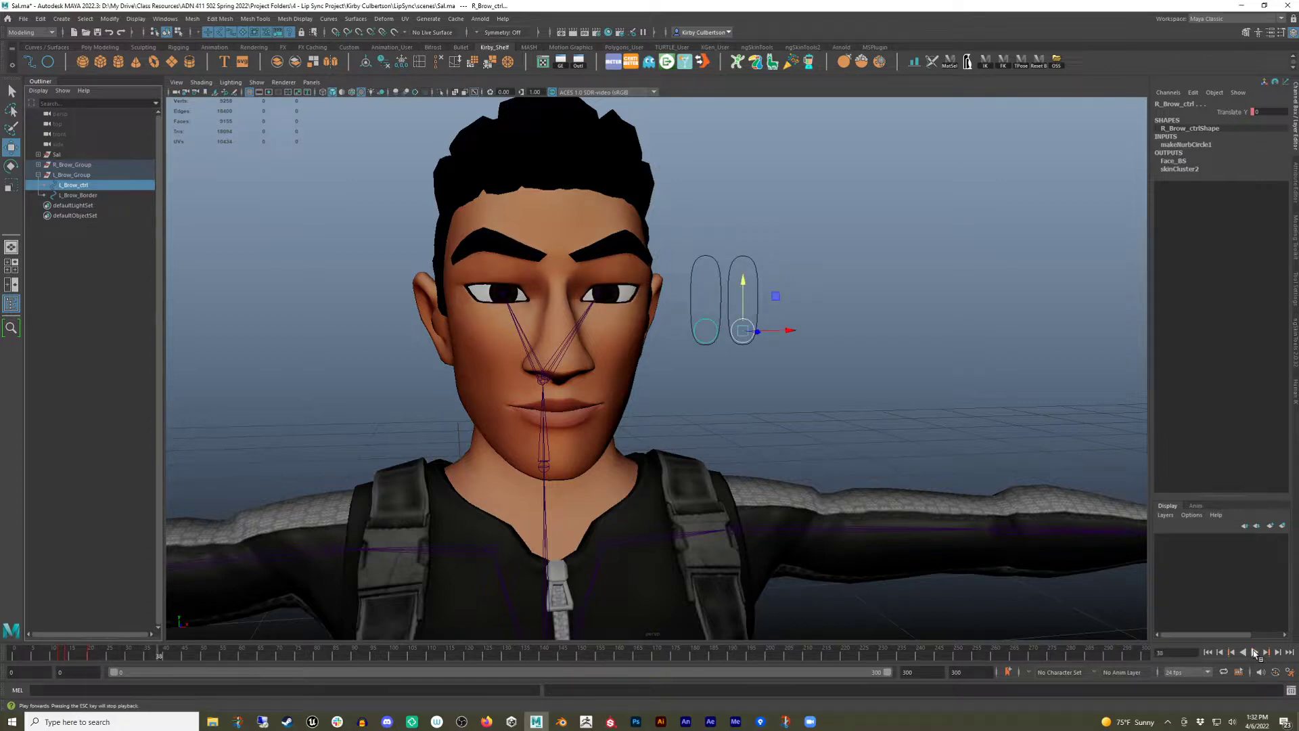
Select the blink keys at the start of the timeline and copy them.
{"action": "left_click_drag", "start_coordinate": [56, 655], "coordinate": [105, 655], "text": "shift"}
{"action": "right_click", "coordinate": [105, 655]}
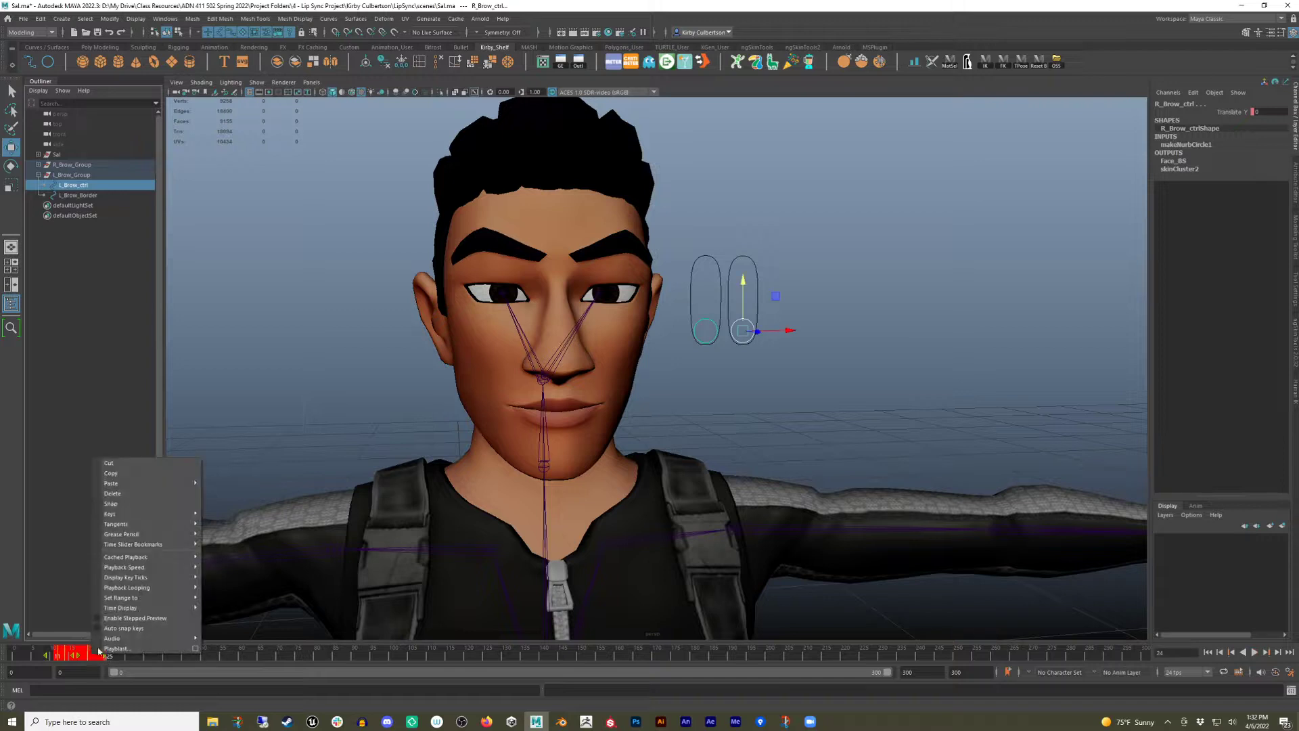
{"action": "left_click", "coordinate": [165, 472]}
Paste the copied blink keys at two later frames on the timeline.
{"action": "left_click", "coordinate": [244, 655]}
{"action": "right_click", "coordinate": [244, 655]}
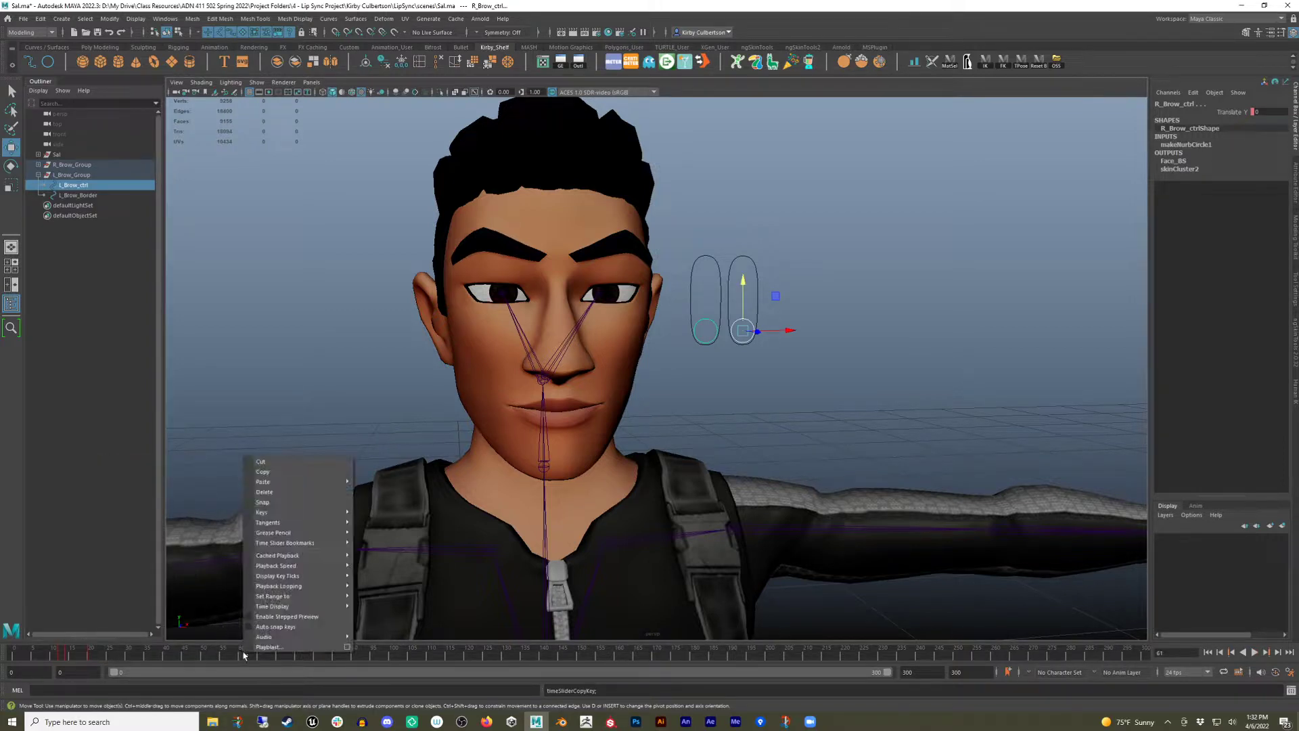
{"action": "mouse_move", "coordinate": [311, 479]}
{"action": "left_click", "coordinate": [382, 481]}
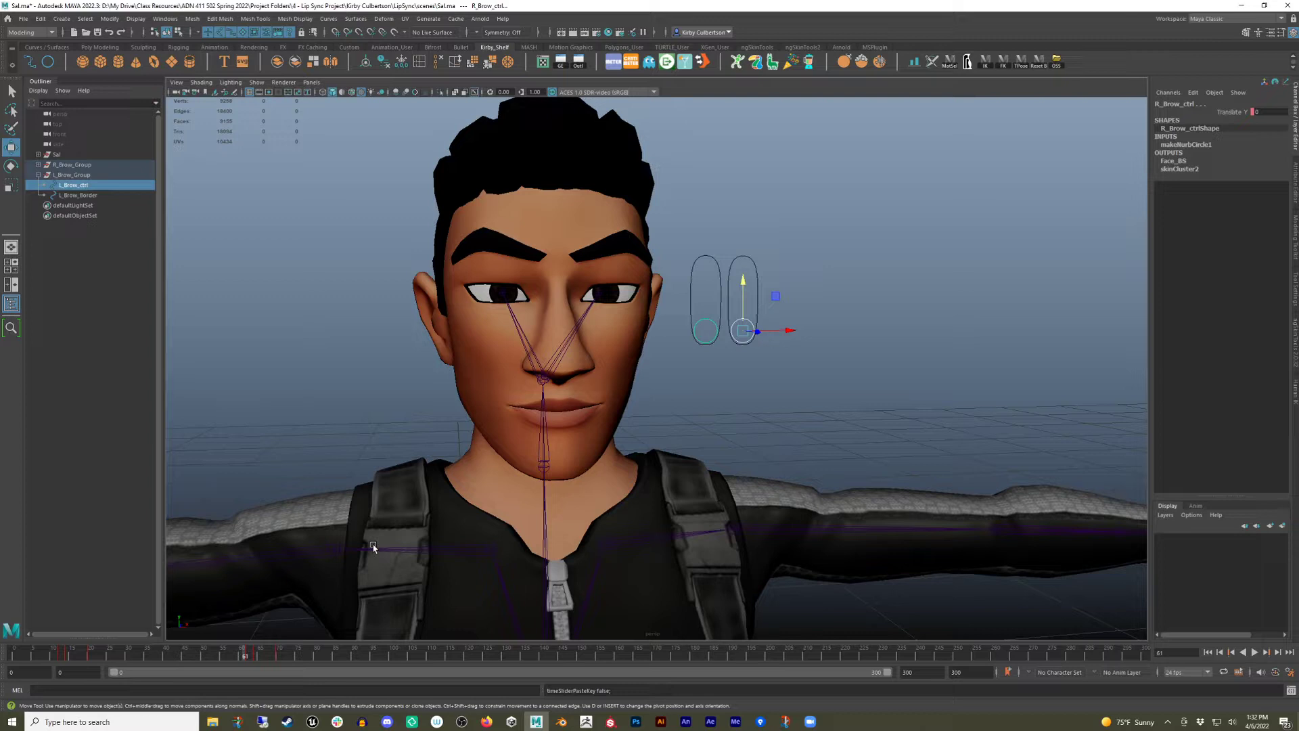
{"action": "left_click", "coordinate": [281, 656]}
{"action": "right_click", "coordinate": [282, 656]}
{"action": "mouse_move", "coordinate": [351, 484]}
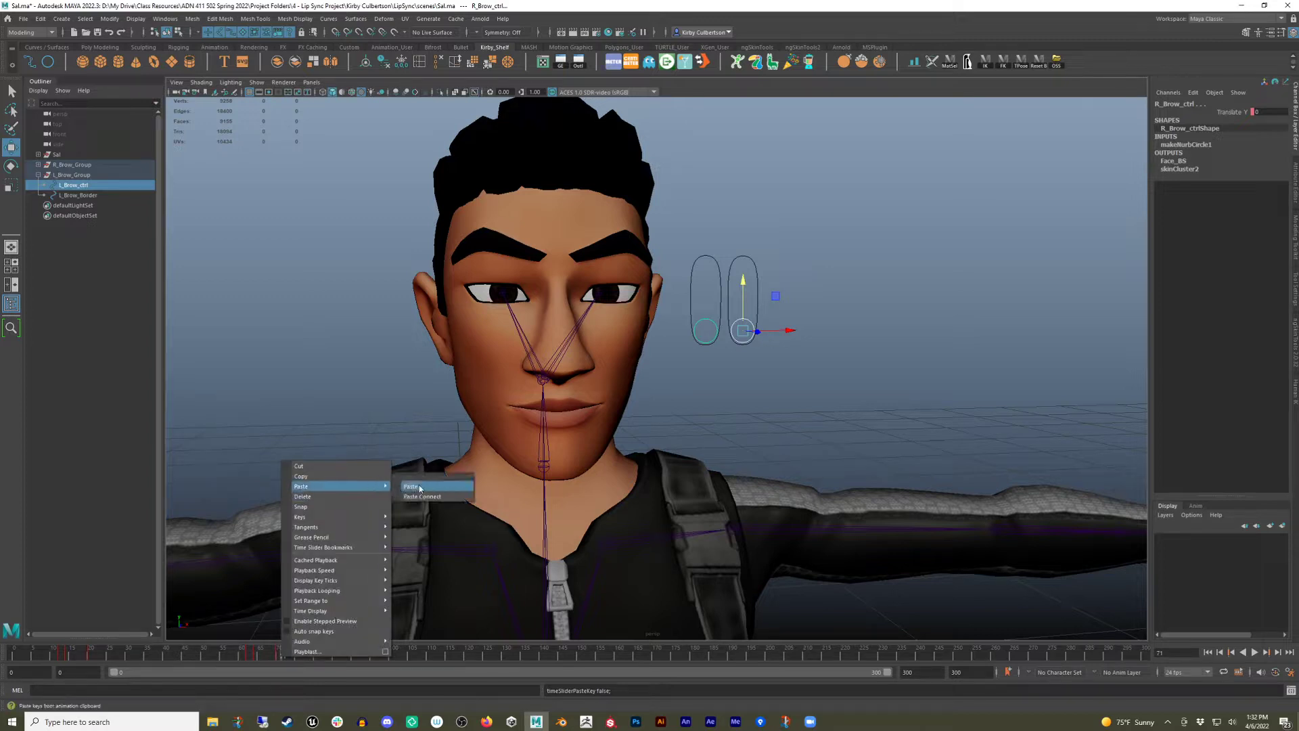
{"action": "left_click", "coordinate": [420, 484]}
Paste the blink keys once more at a later frame, around frame 135.
{"action": "left_click", "coordinate": [528, 656]}
{"action": "right_click", "coordinate": [526, 656]}
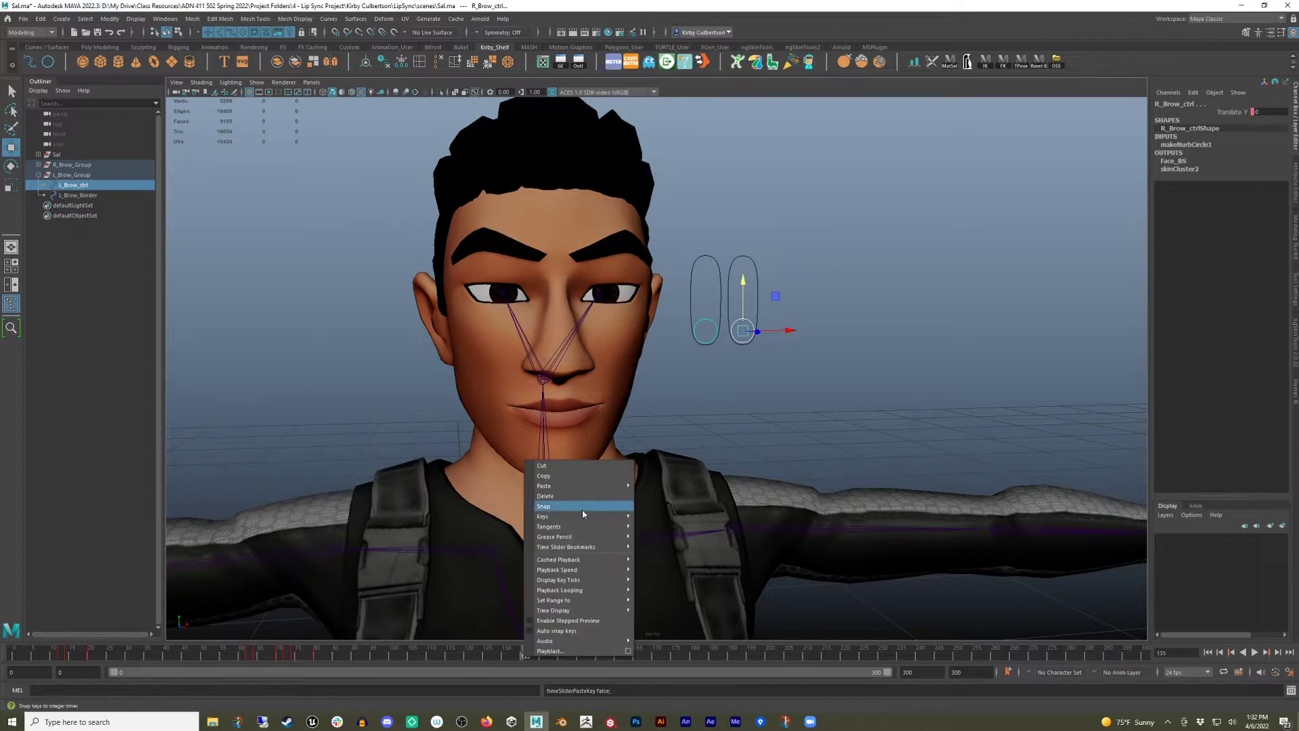
{"action": "left_click", "coordinate": [654, 486]}
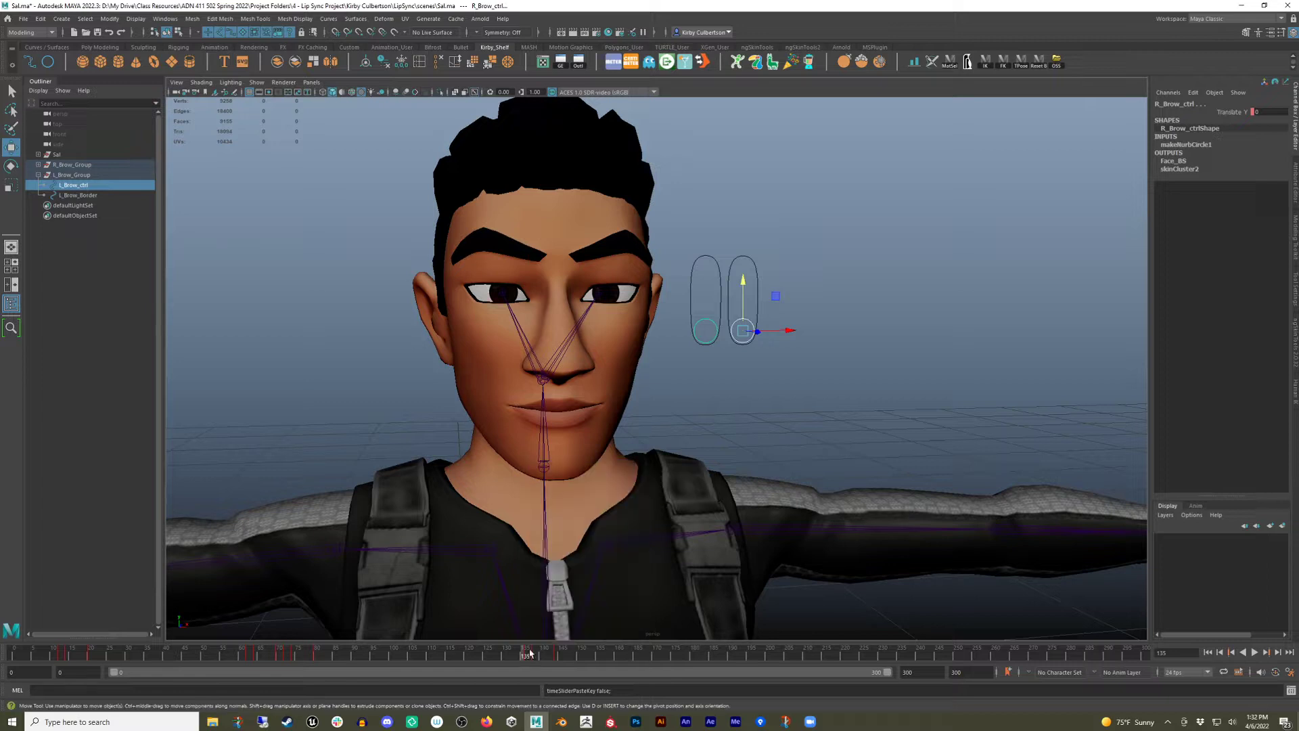
Play back the repeated blink animation from the first frame and stop playback.
{"action": "left_click", "coordinate": [34, 649]}
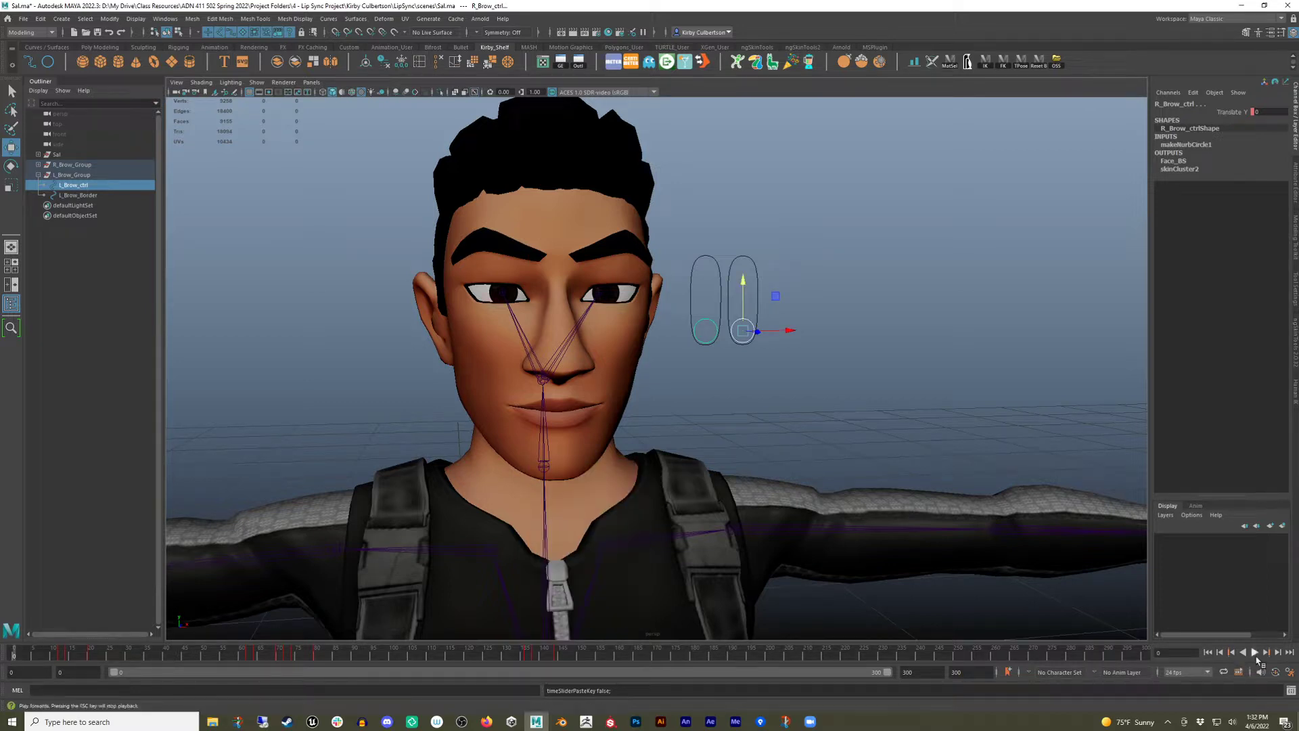
{"action": "left_click", "coordinate": [1254, 651]}
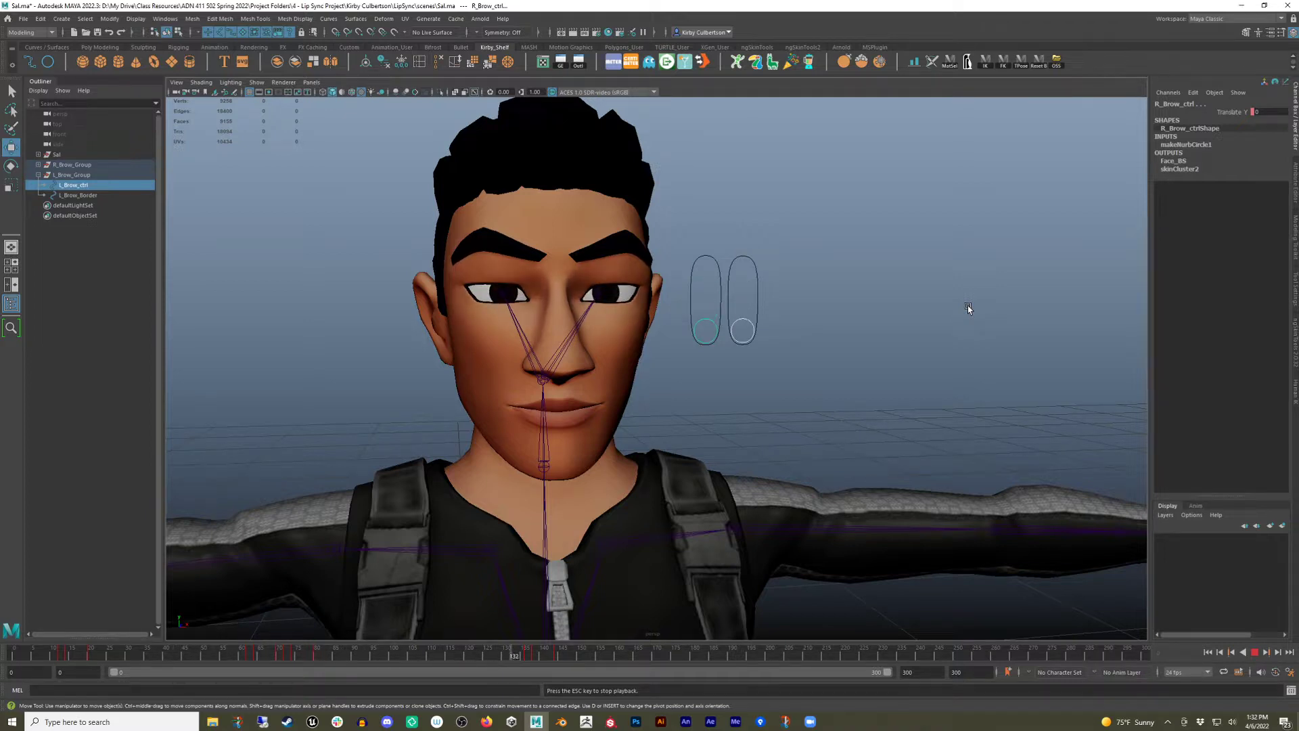
{"action": "key", "text": "Escape"}
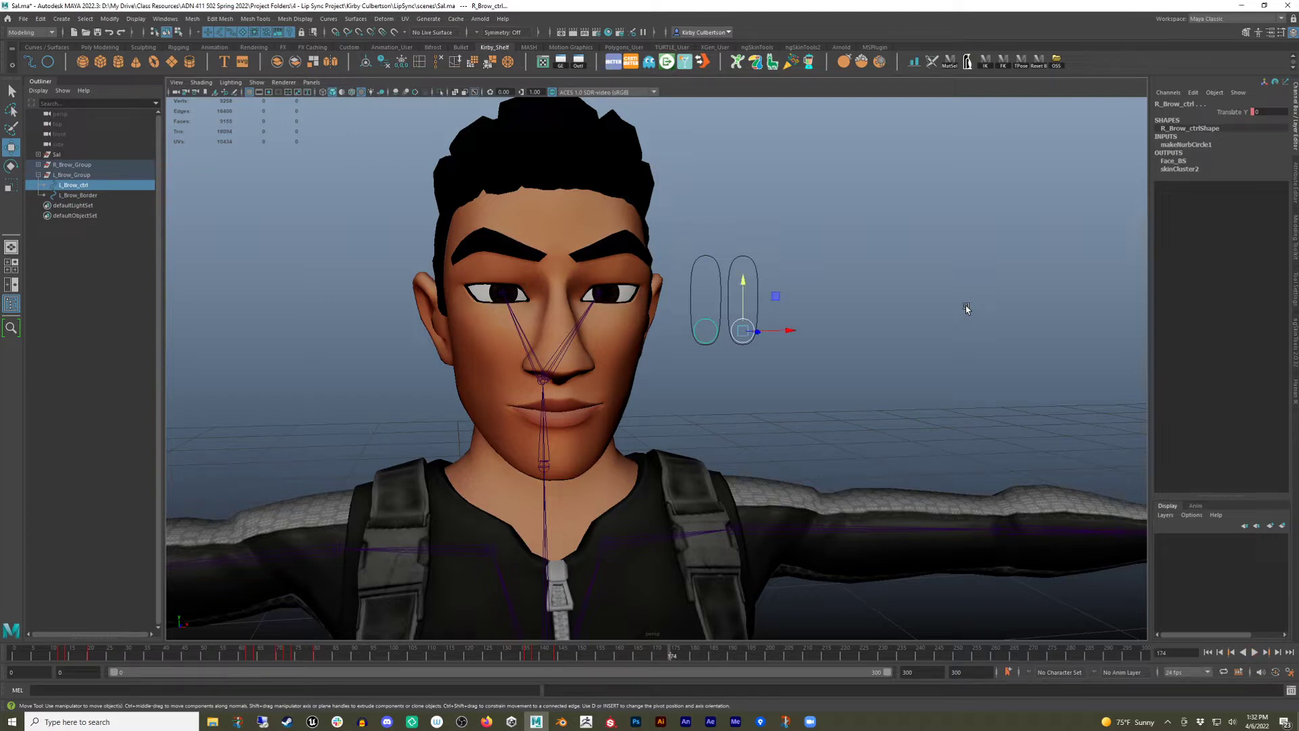
Collapse the L_Brow_Group hierarchy in the scene outline.
{"action": "left_click_drag", "start_coordinate": [900, 286], "coordinate": [706, 408]}
{"action": "left_click", "coordinate": [39, 174]}
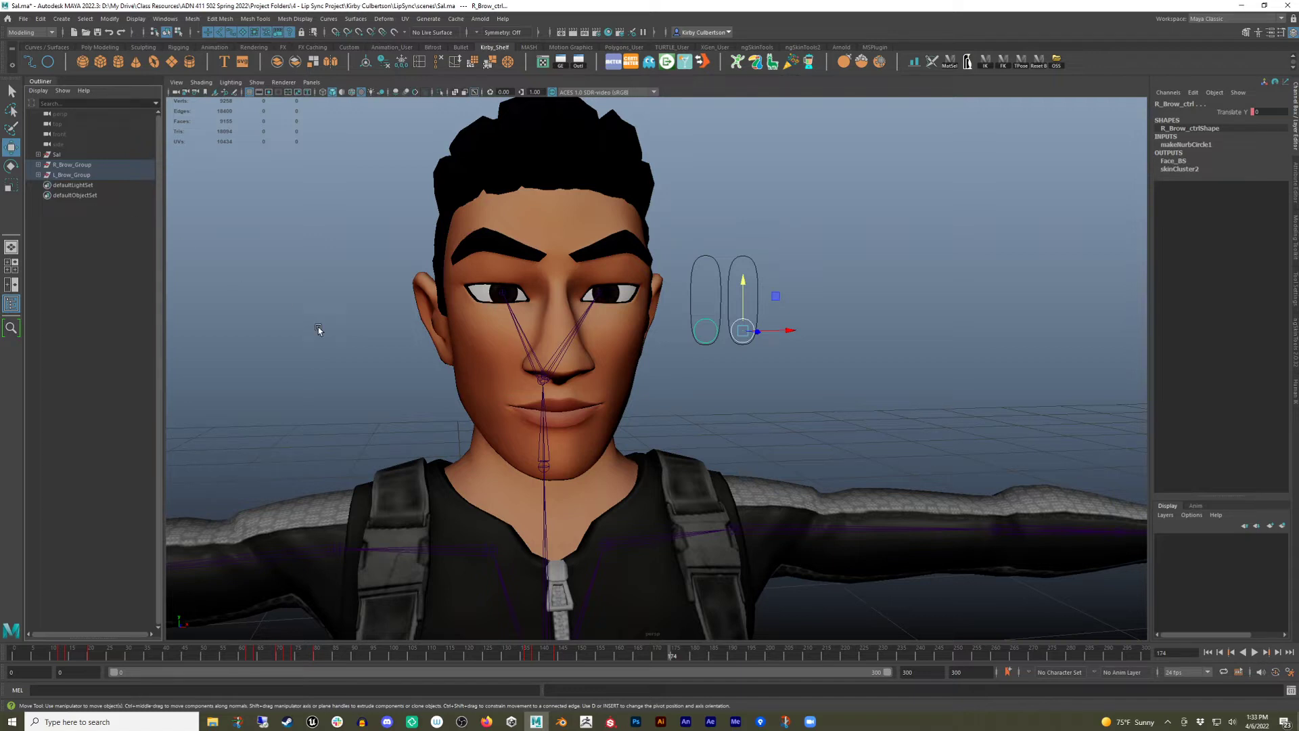